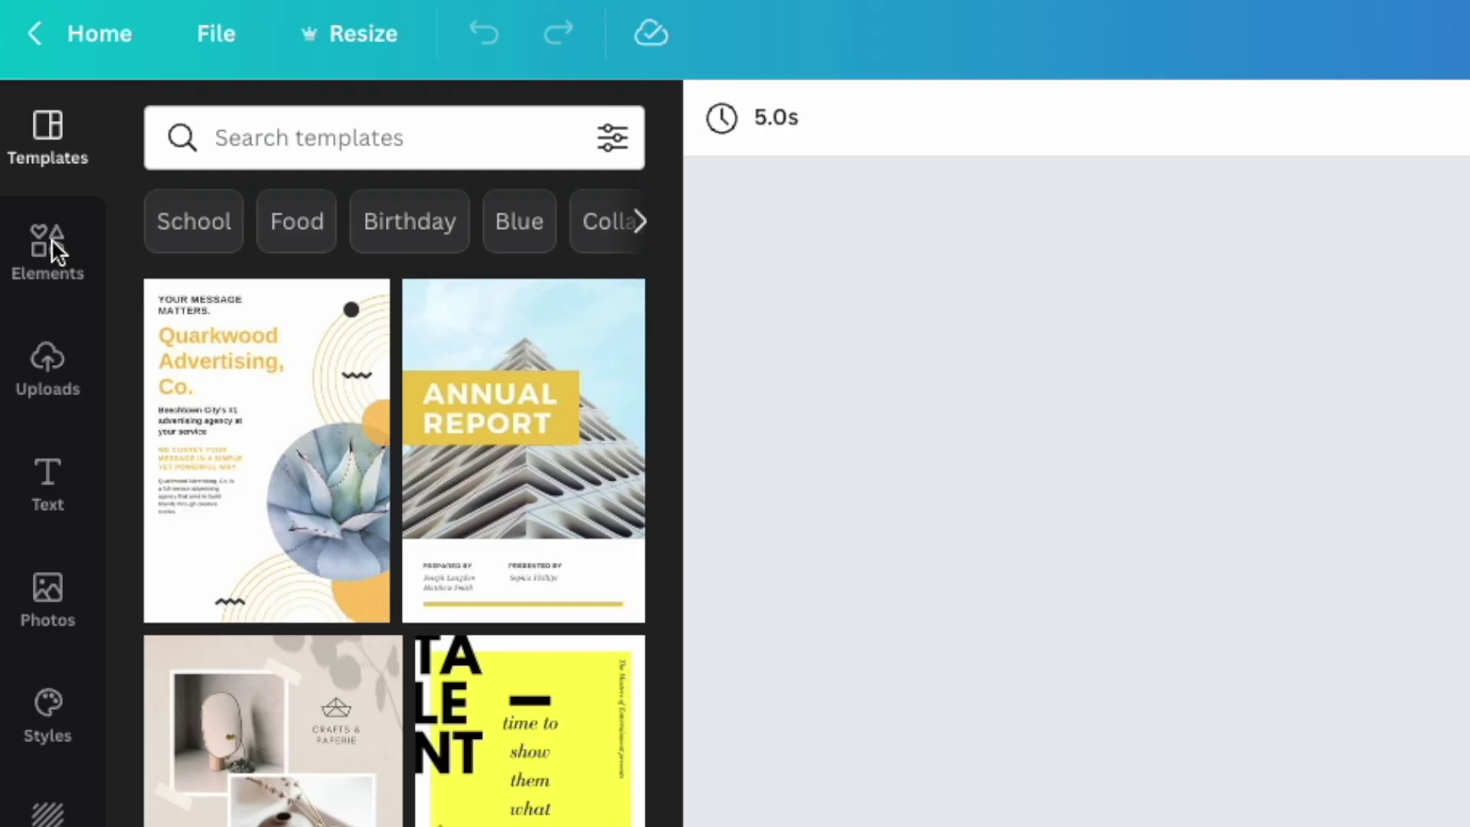
Search the design elements for "halloween pattern black".
click(50, 253)
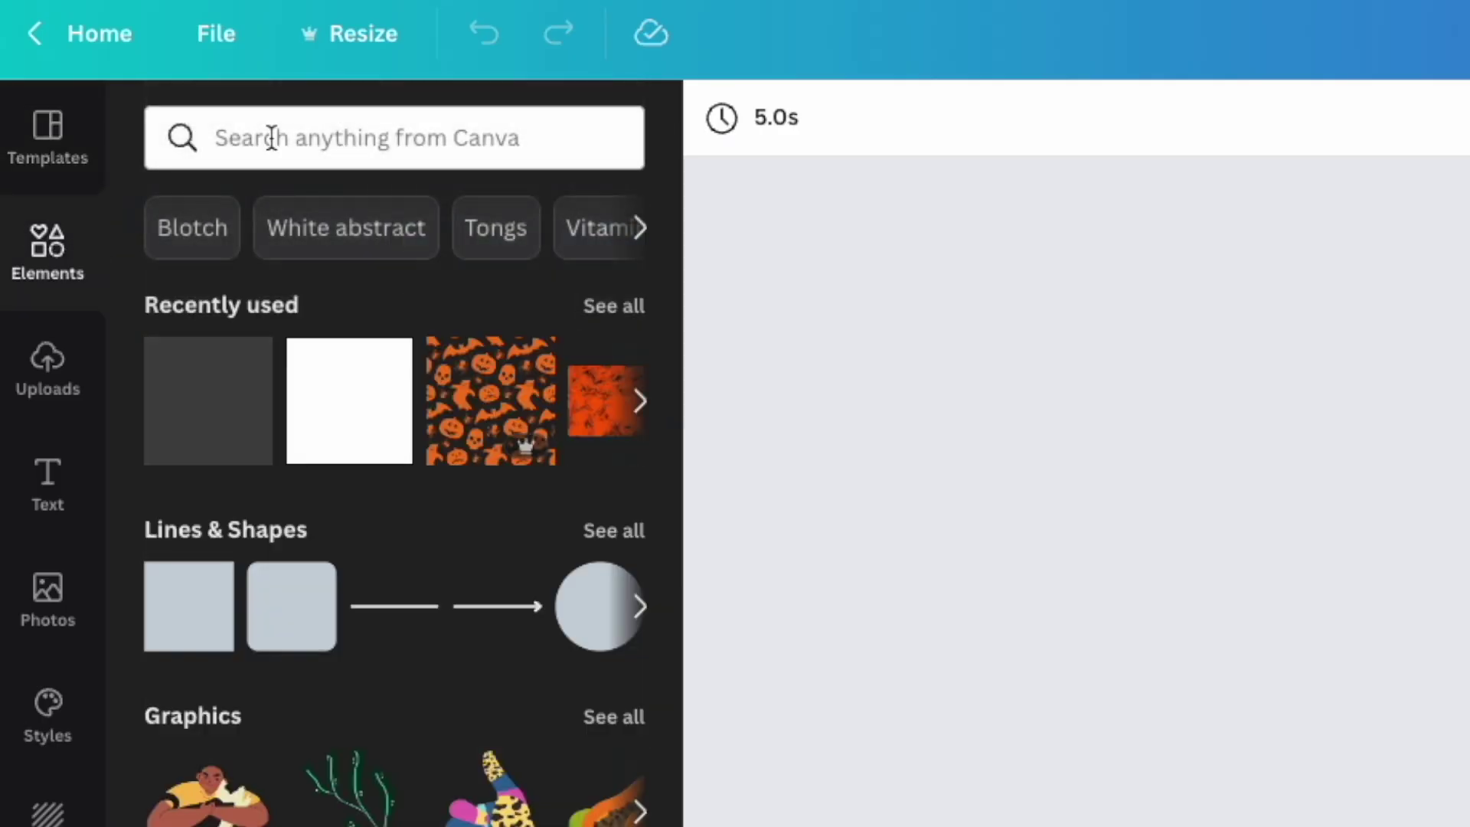
click(271, 138)
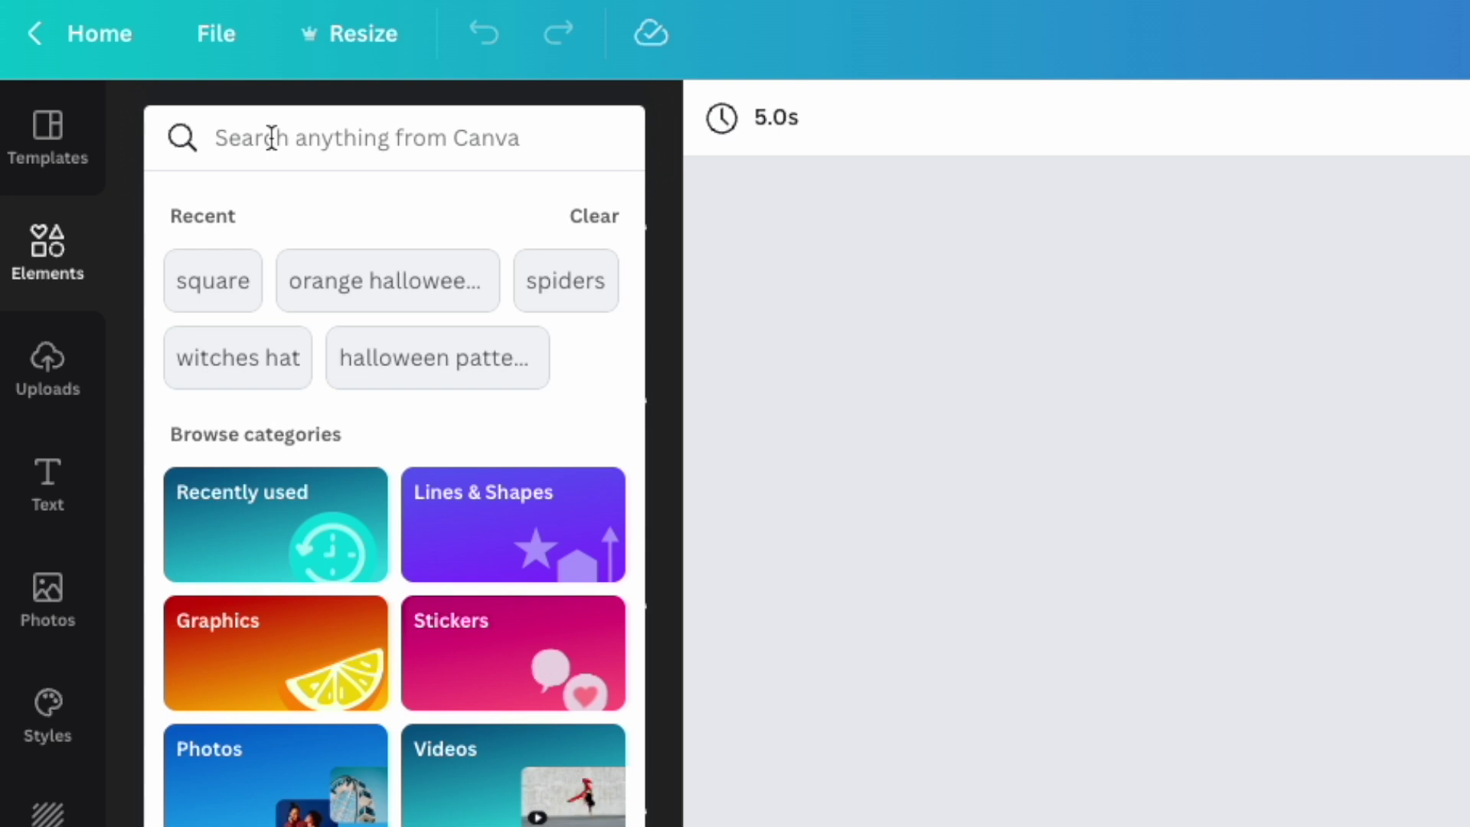
text(ha)
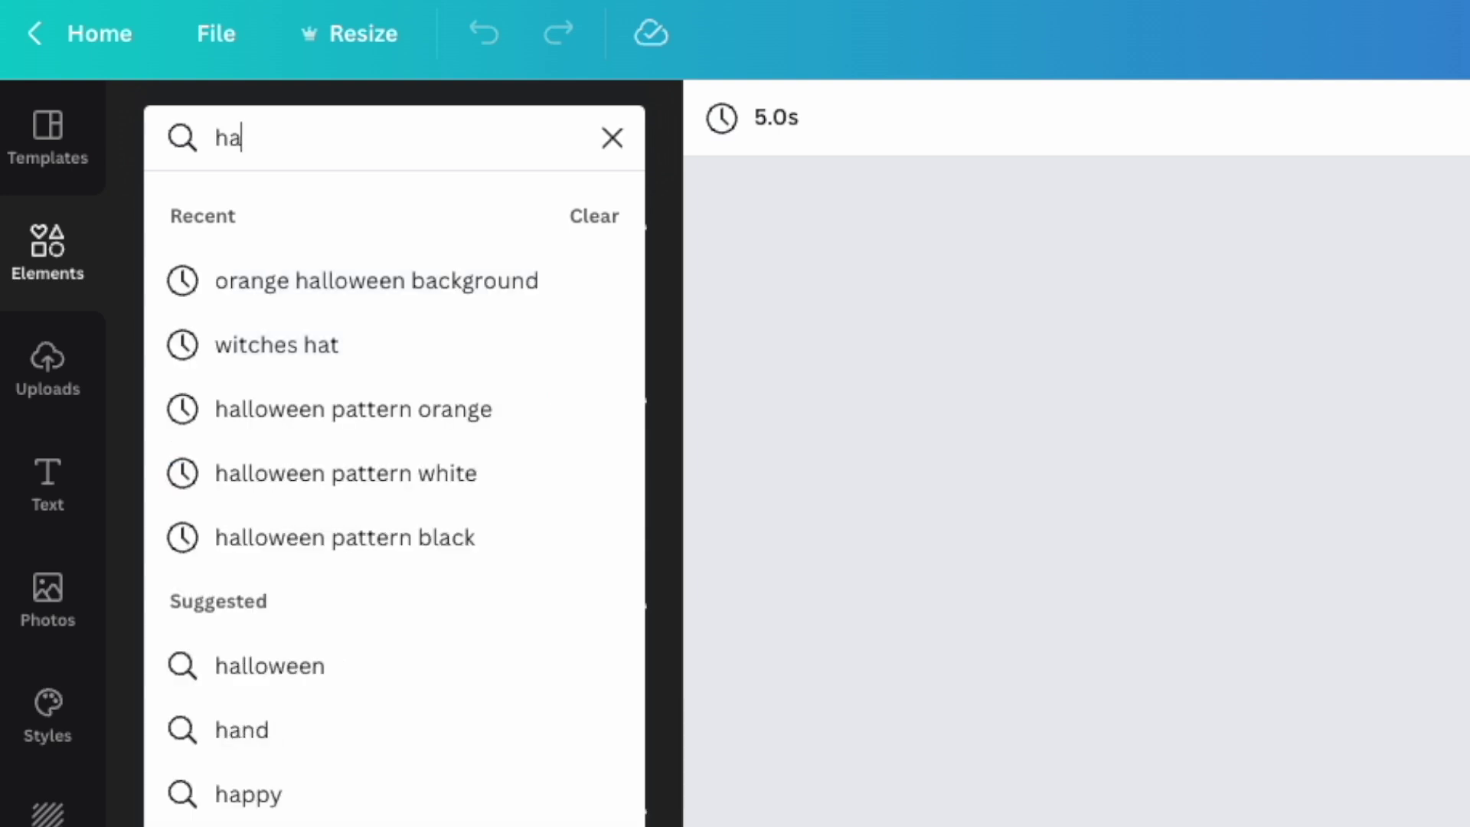
text(ll)
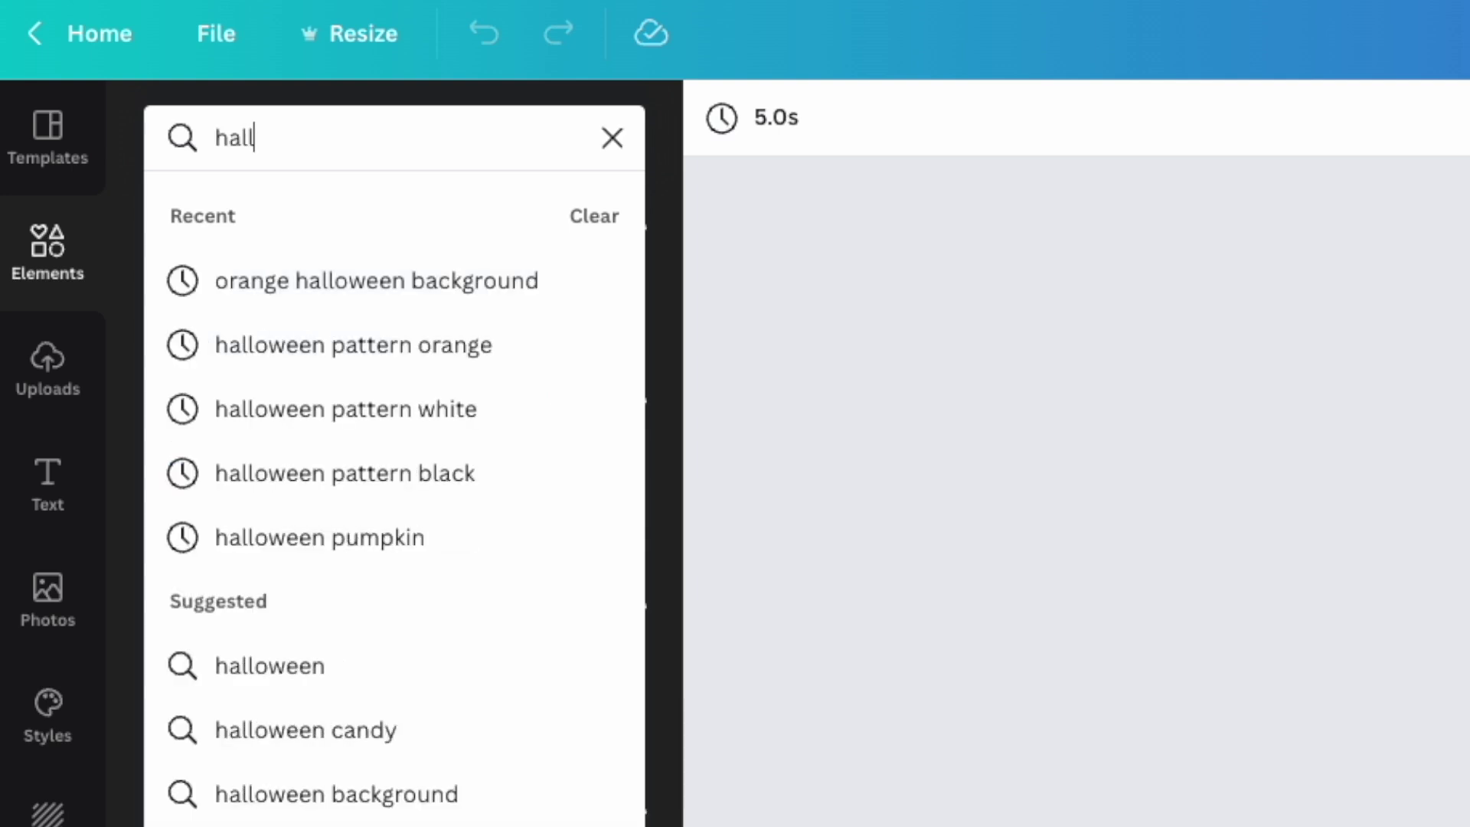
text(oween pat)
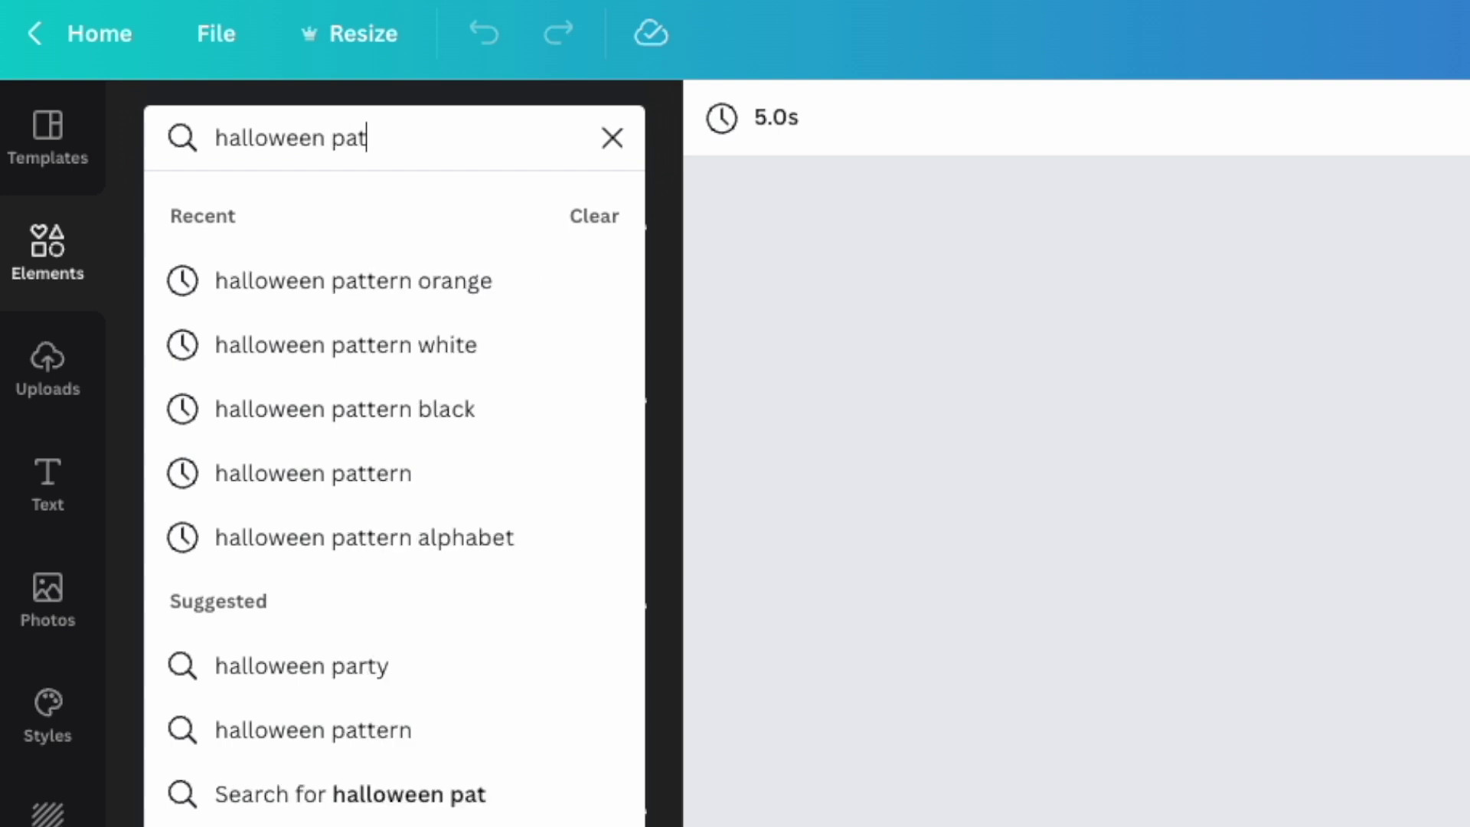
text(tern bla)
key(BackSpace)
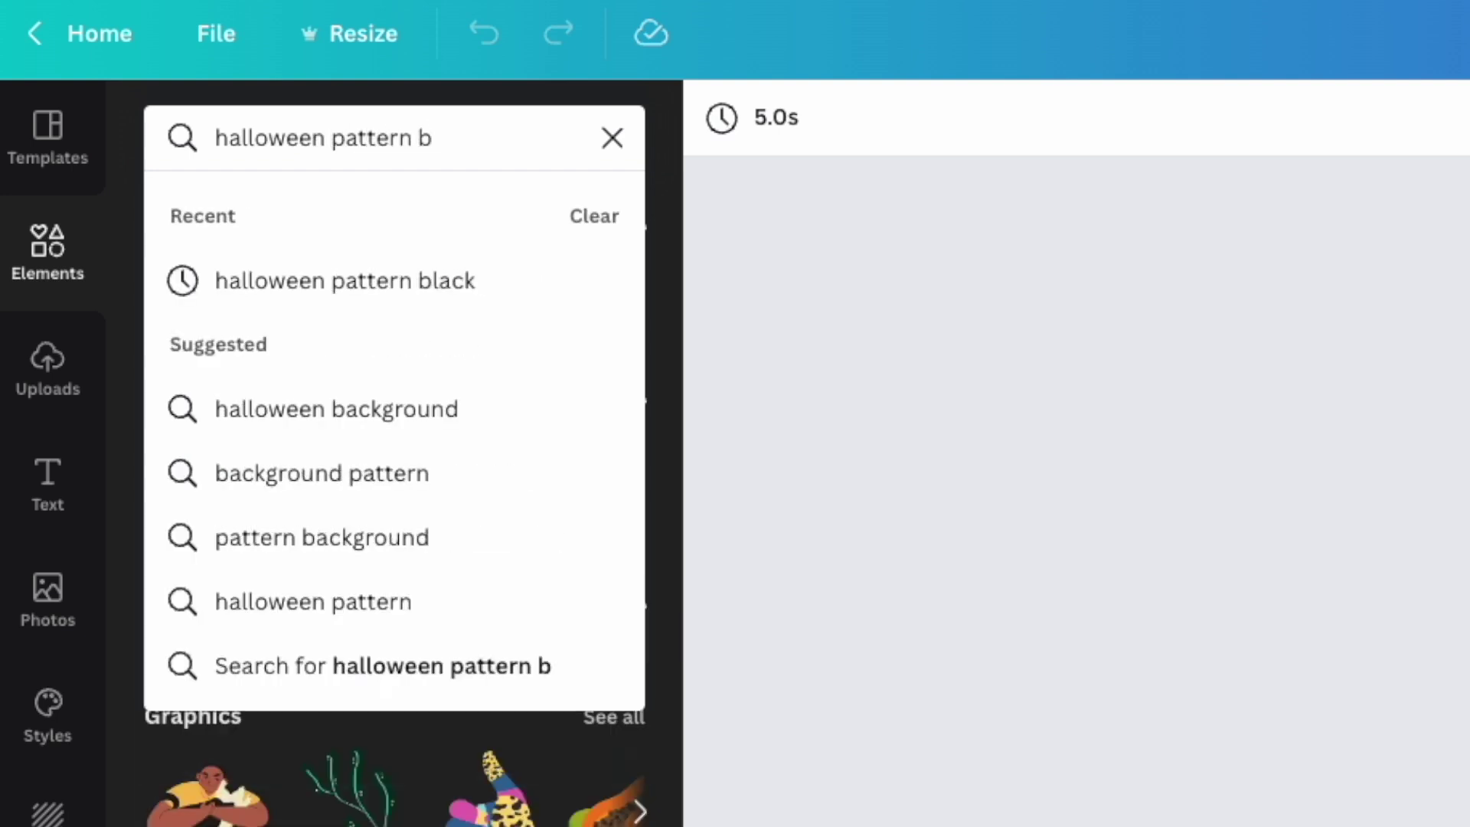
text(lack)
key(Return)
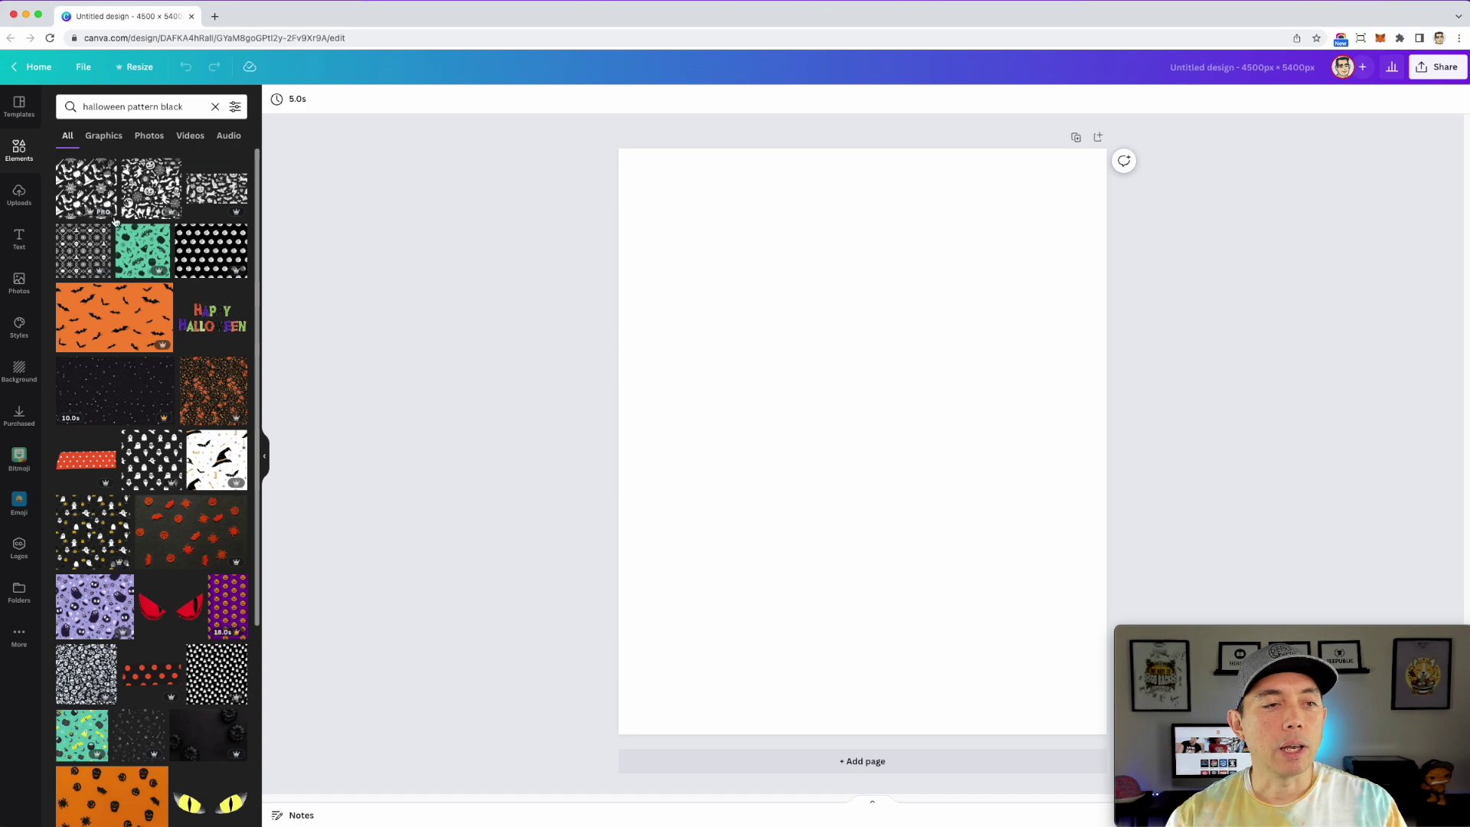
Filter the search results to free items.
click(235, 106)
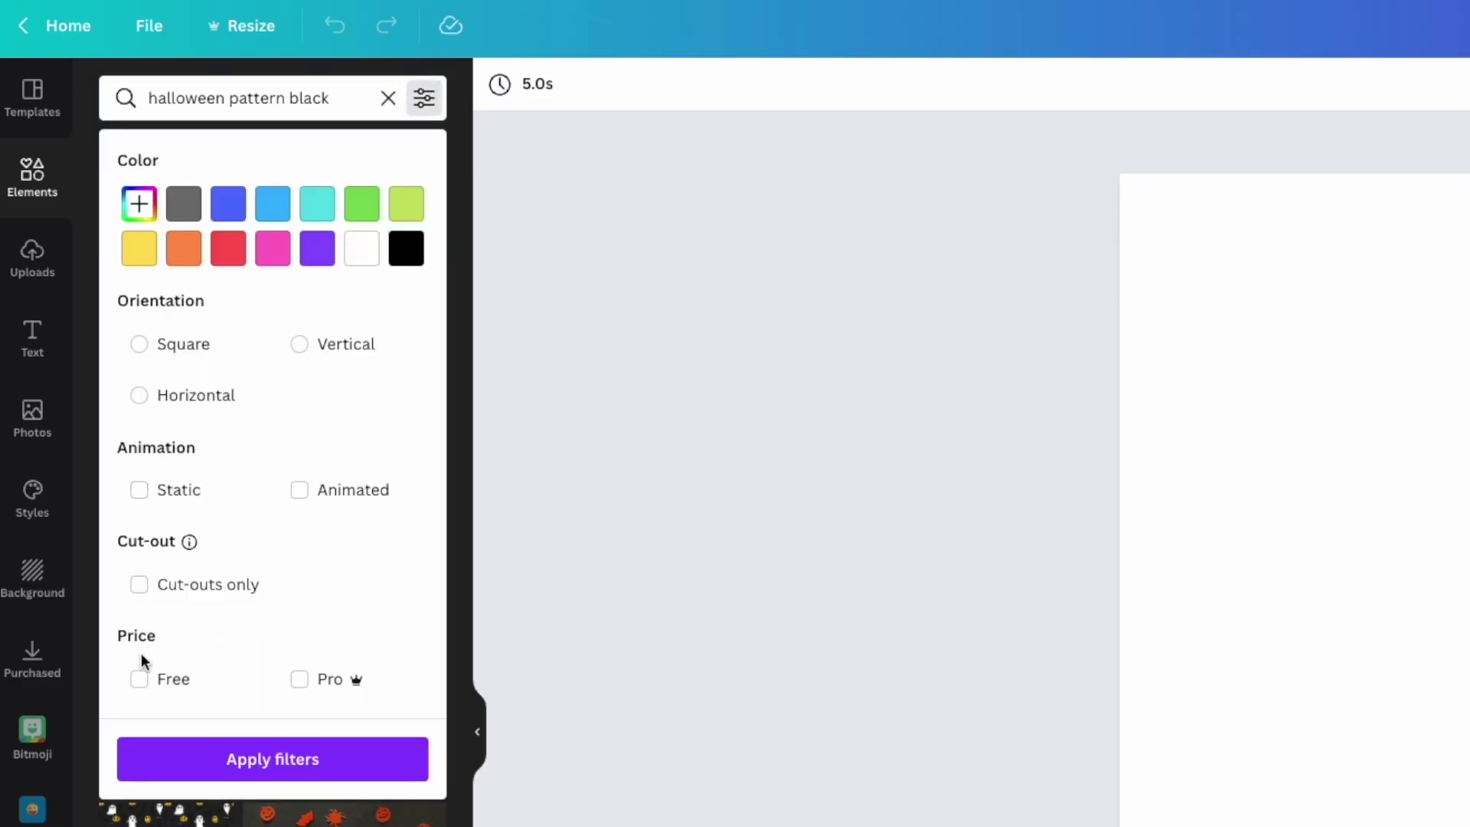
click(140, 680)
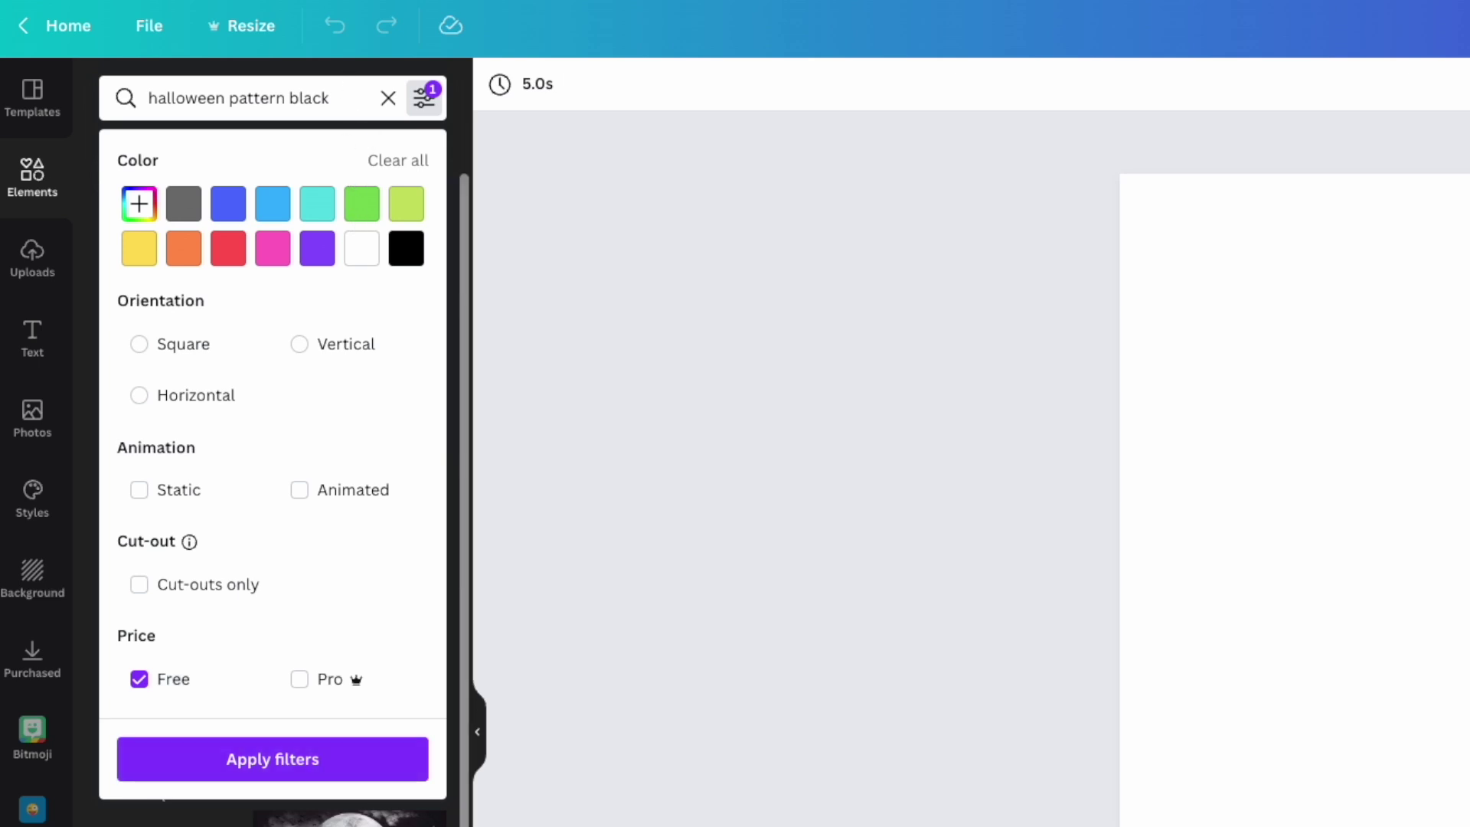
click(357, 757)
Limit the results to graphics, browse them, and remove the Free price filter.
click(187, 150)
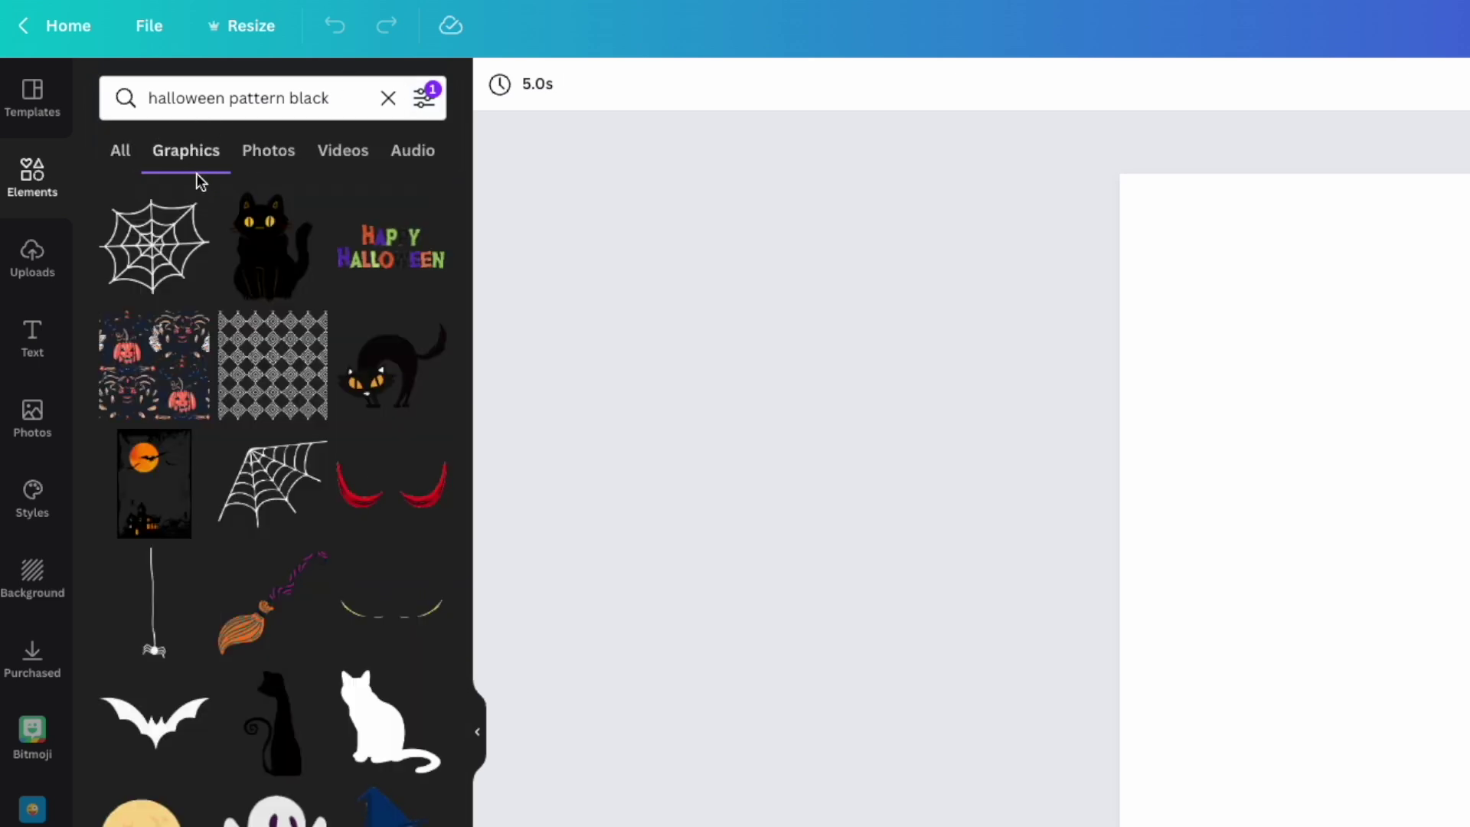
scroll(283, 498, down, 10)
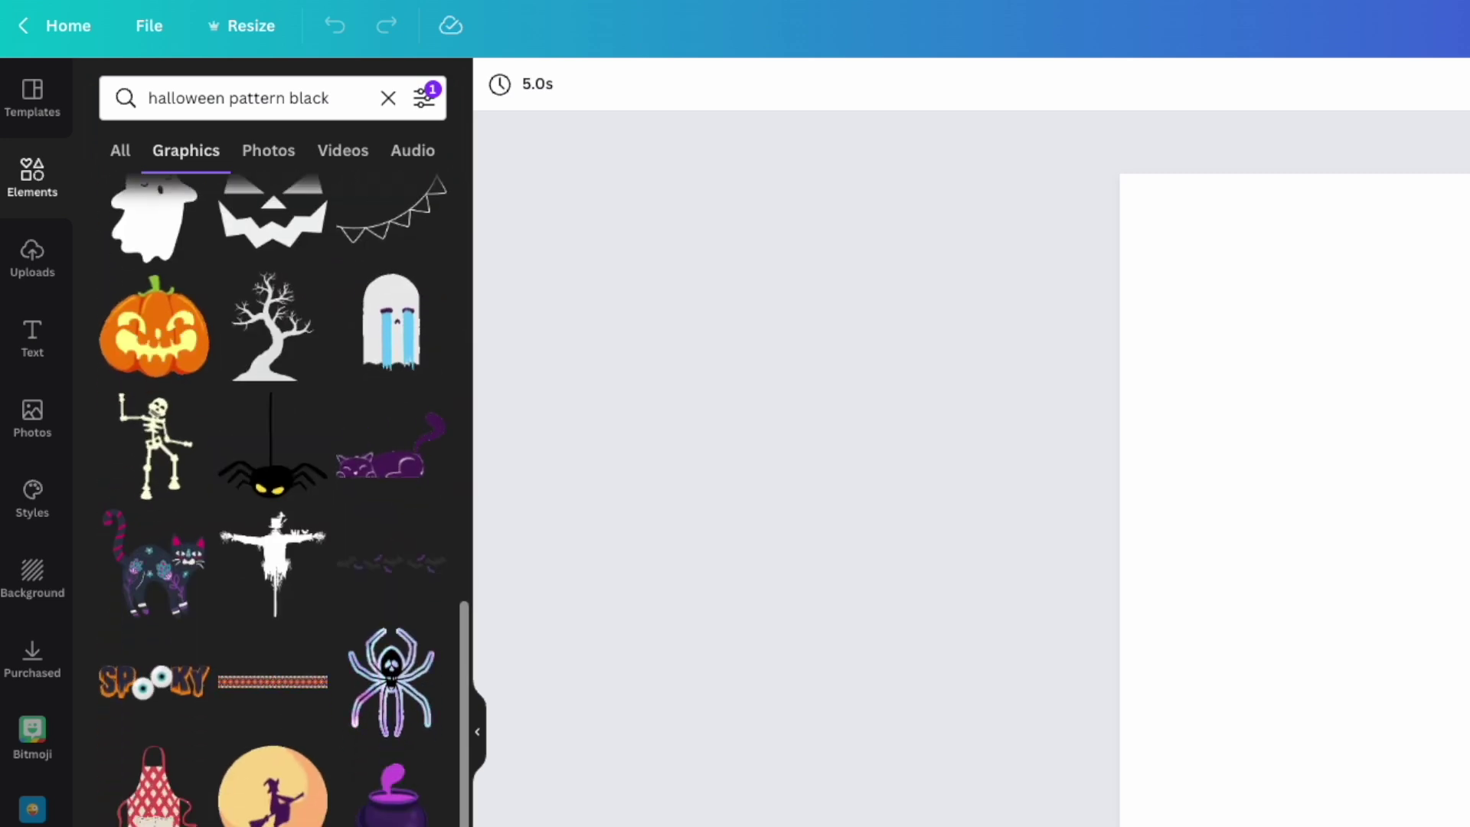
scroll(103, 470, up, 1)
scroll(370, 223, up, 9)
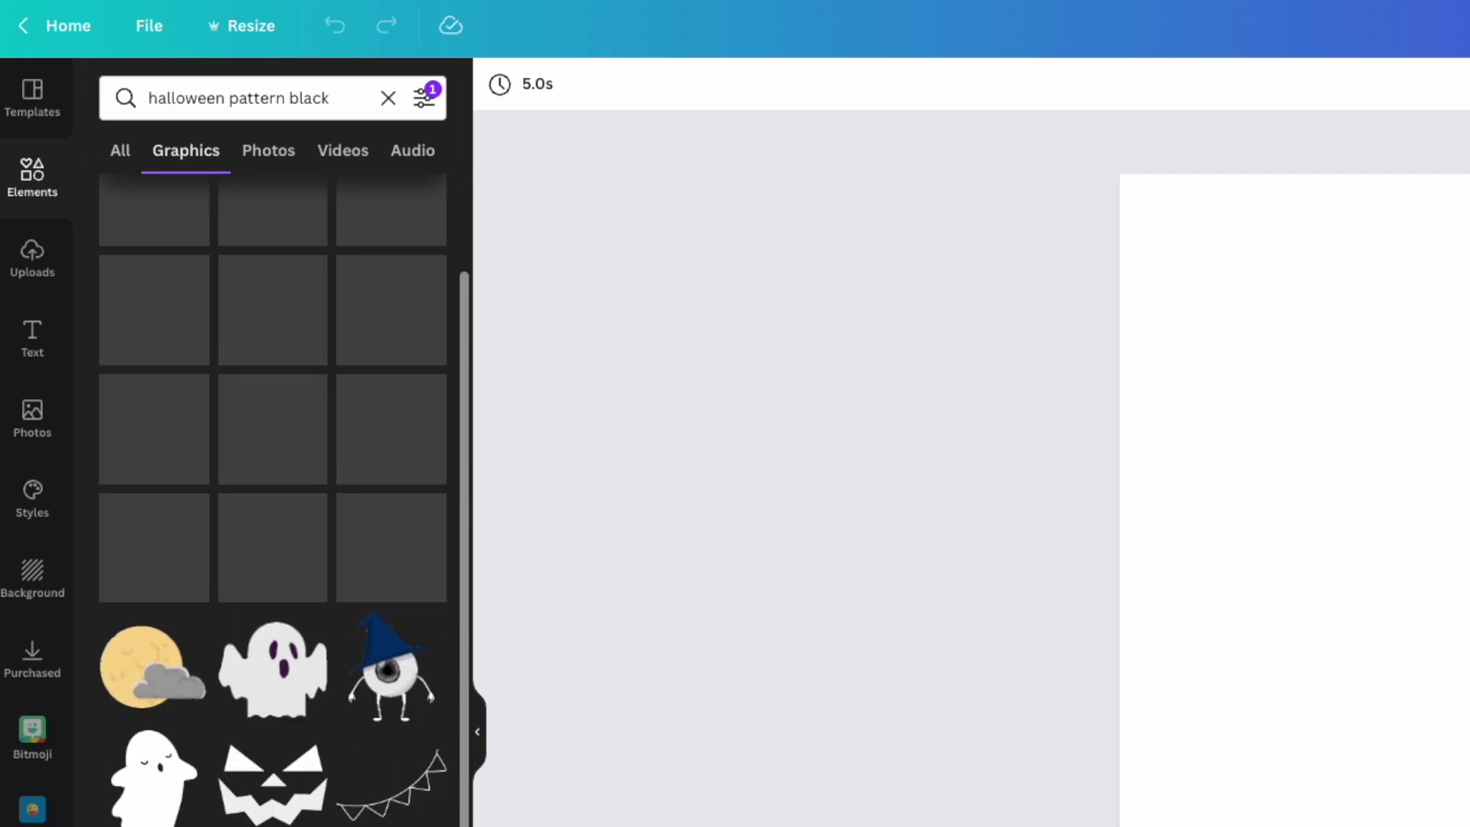
click(423, 97)
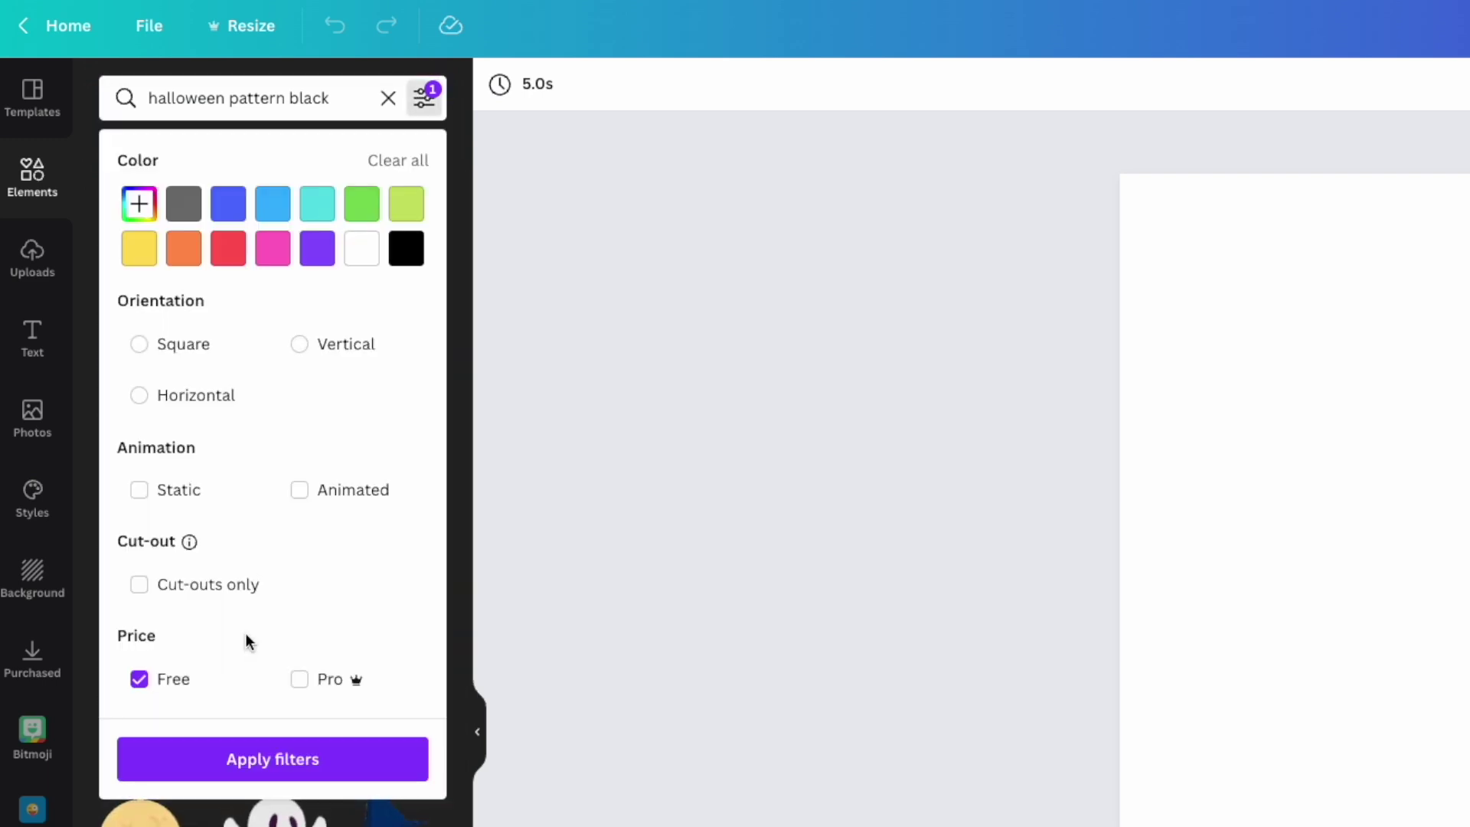
click(138, 681)
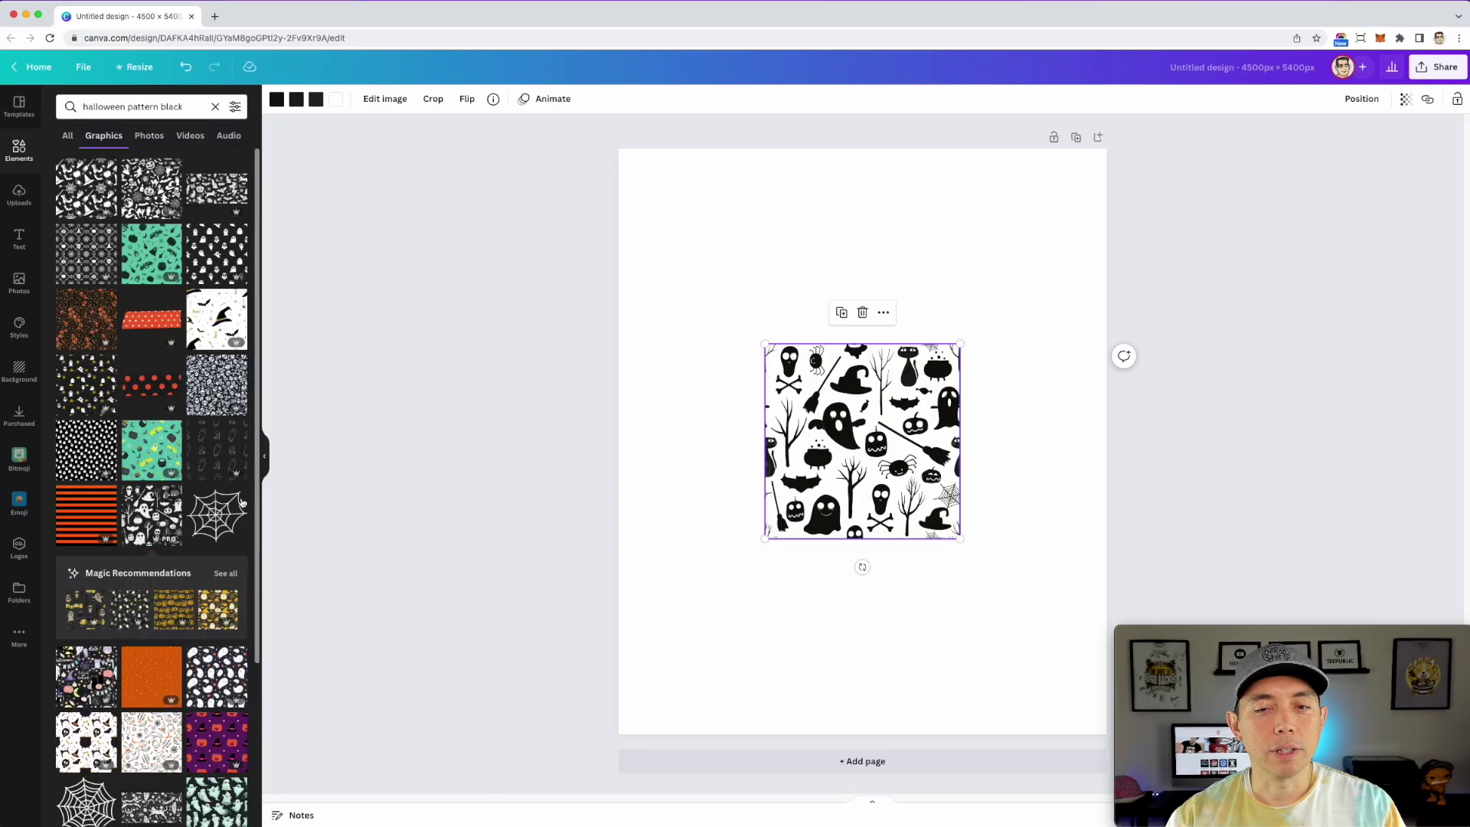
Delete the ghost pattern, add the pattern with witches, pumpkins and spiderwebs, and move it towards the page's upper-left corner.
key(Delete)
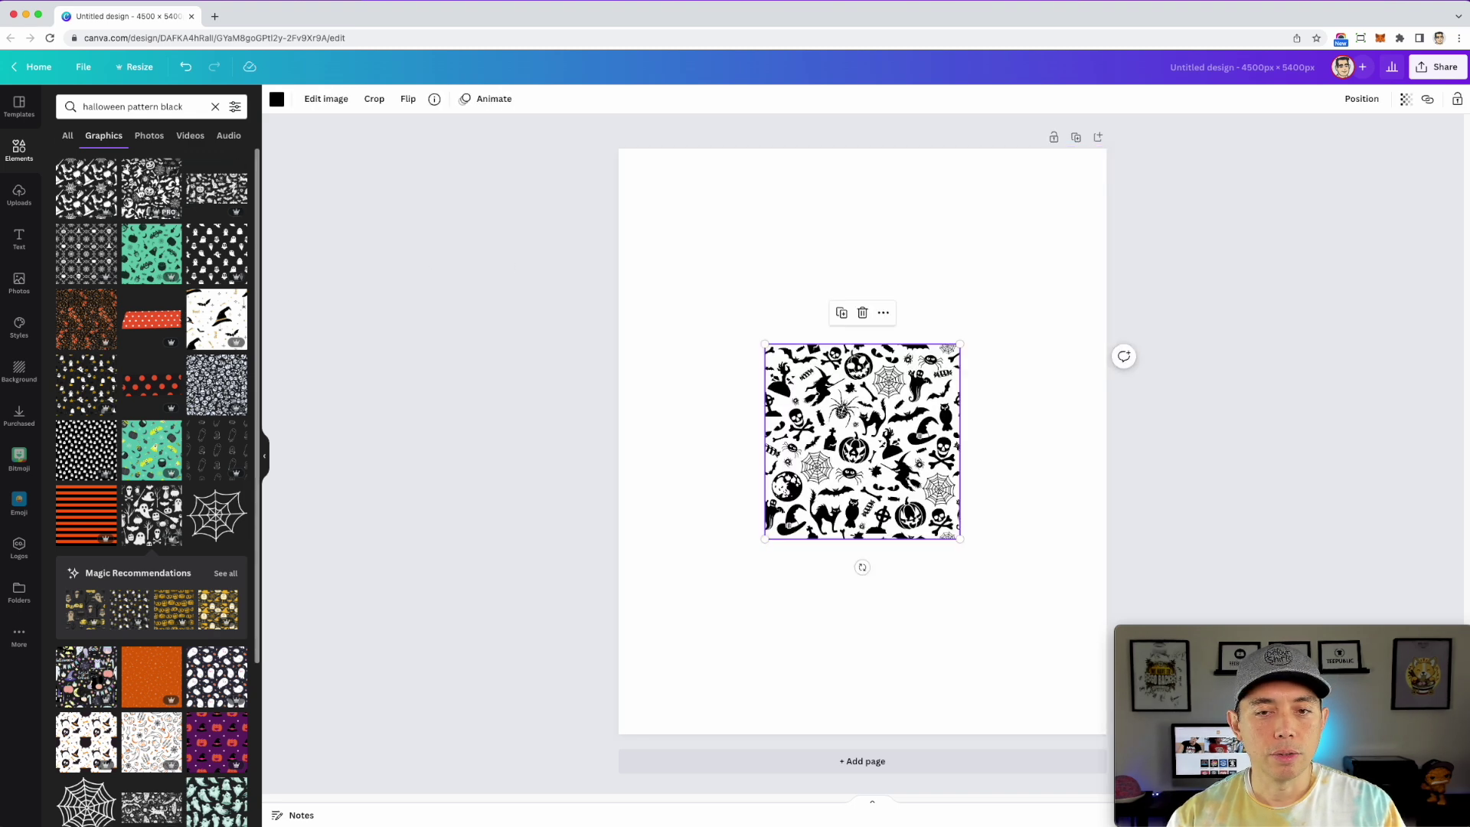
click(152, 188)
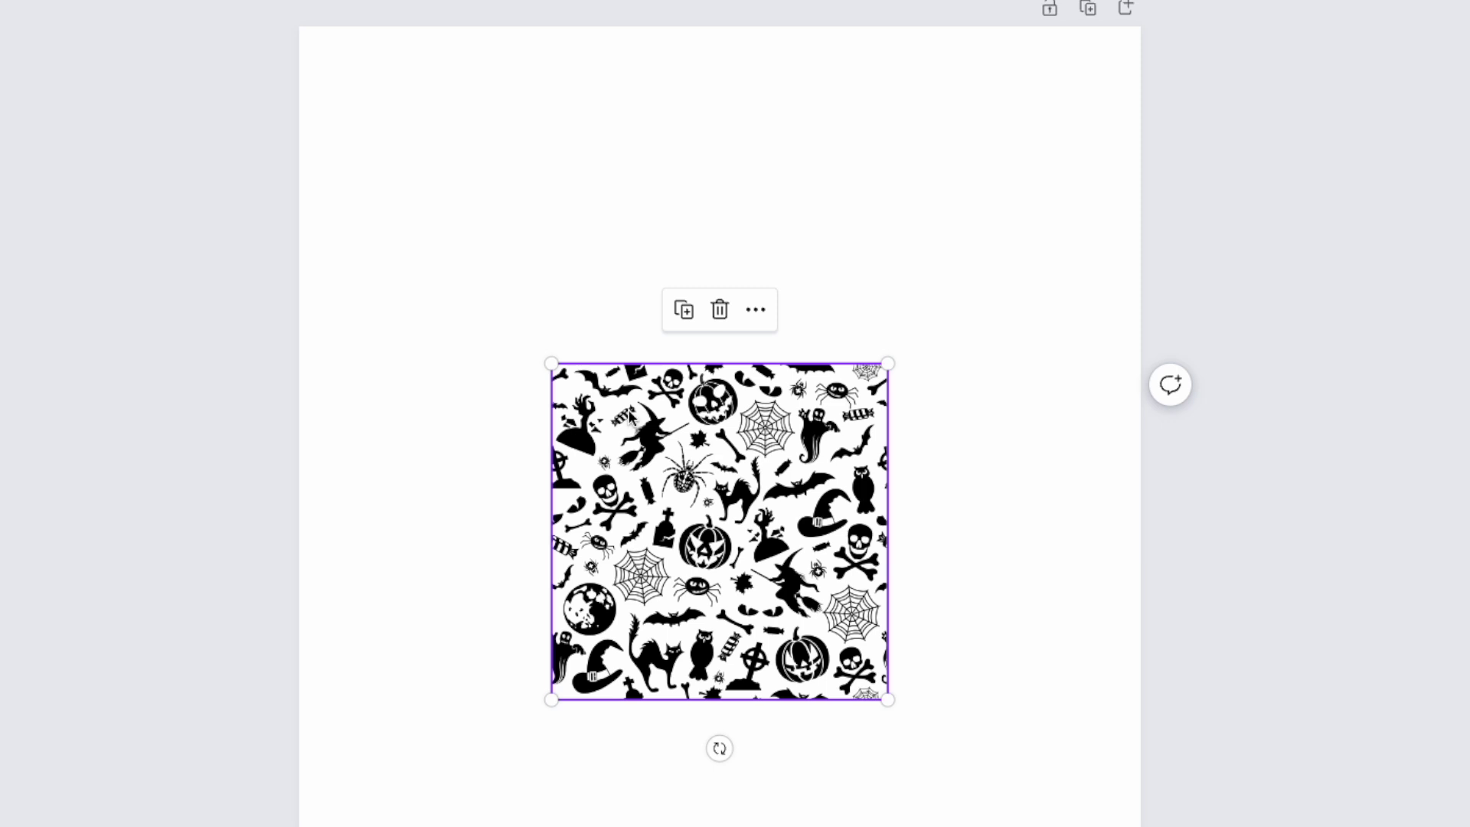
drag(805, 361, 723, 284)
drag(479, 259, 455, 214)
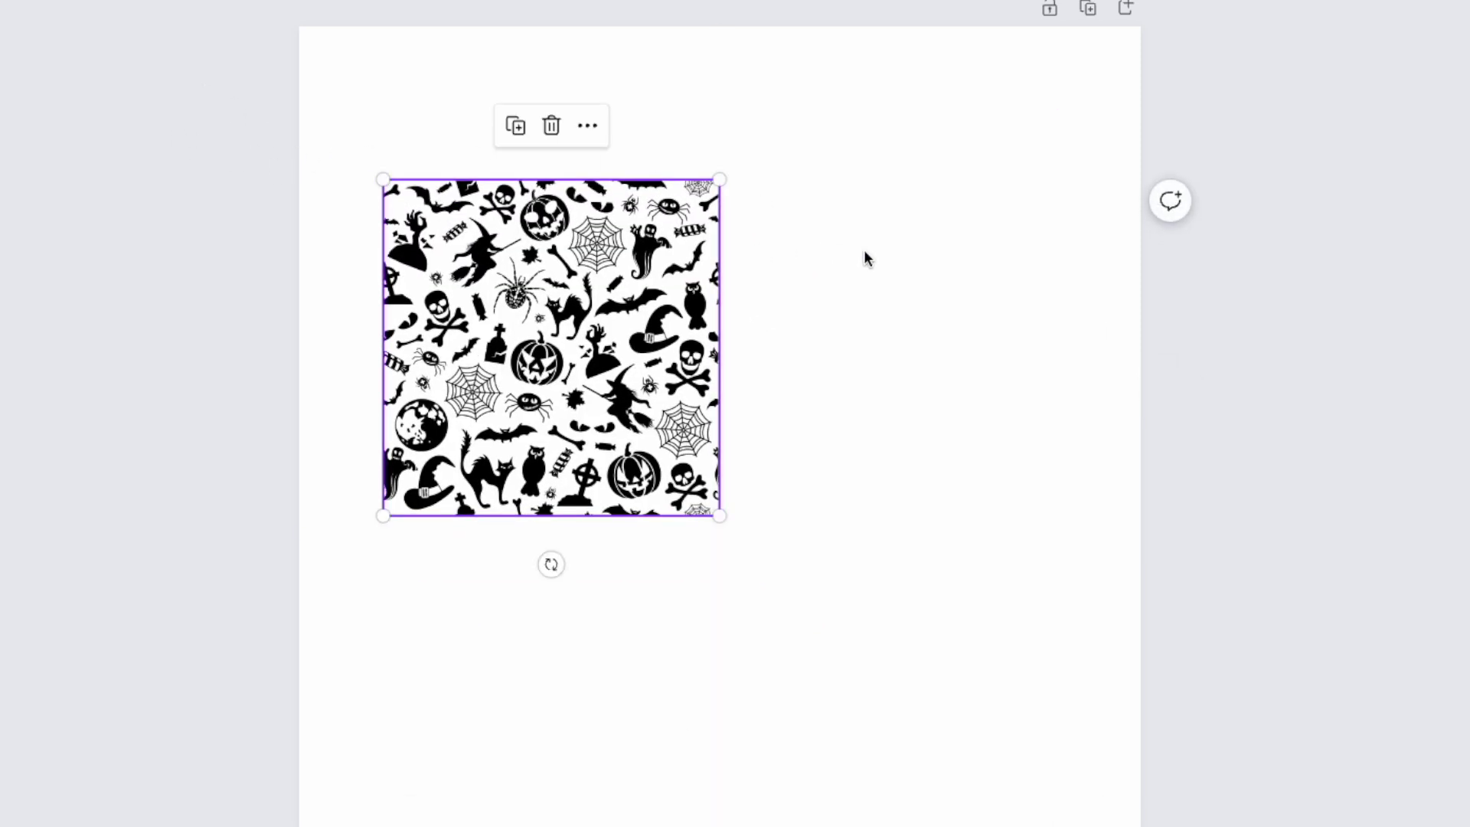
Add a rectangle in the page's upper-left corner and enlarge it so it covers most of the pattern.
key(r)
drag(772, 465, 477, 87)
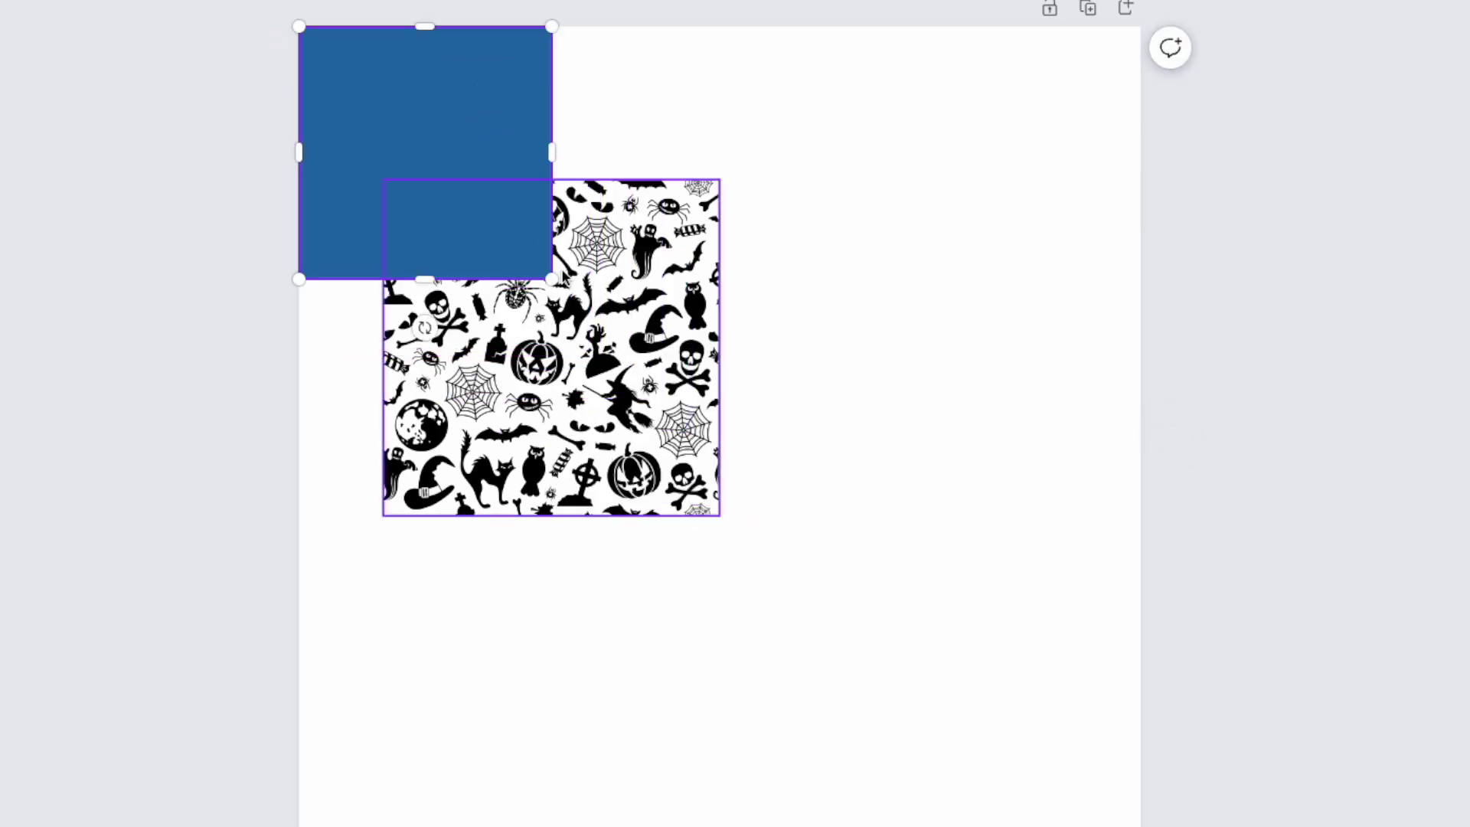
drag(552, 279, 741, 437)
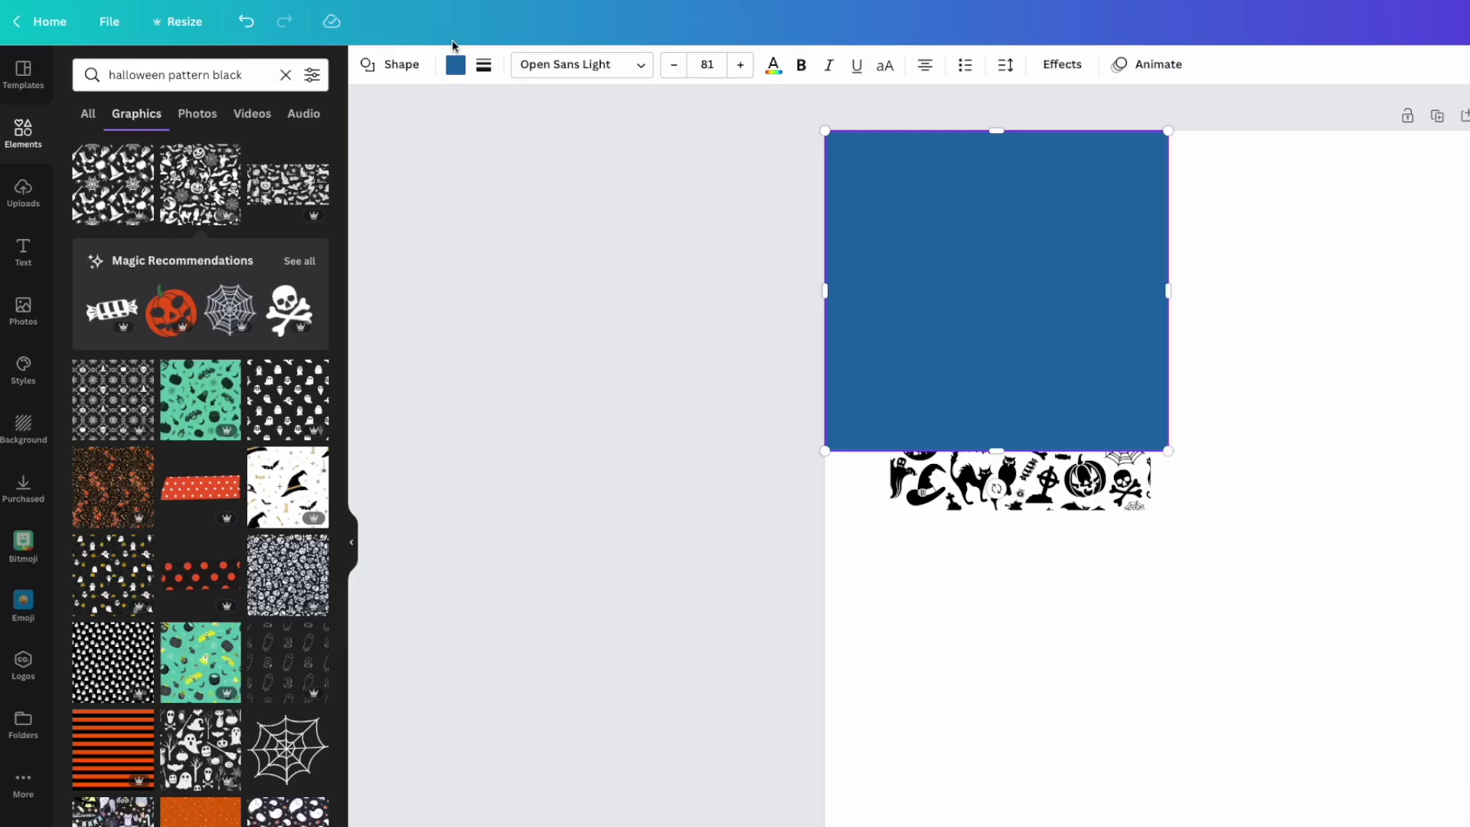
Colour the rectangle black and the Halloween pattern white.
click(457, 67)
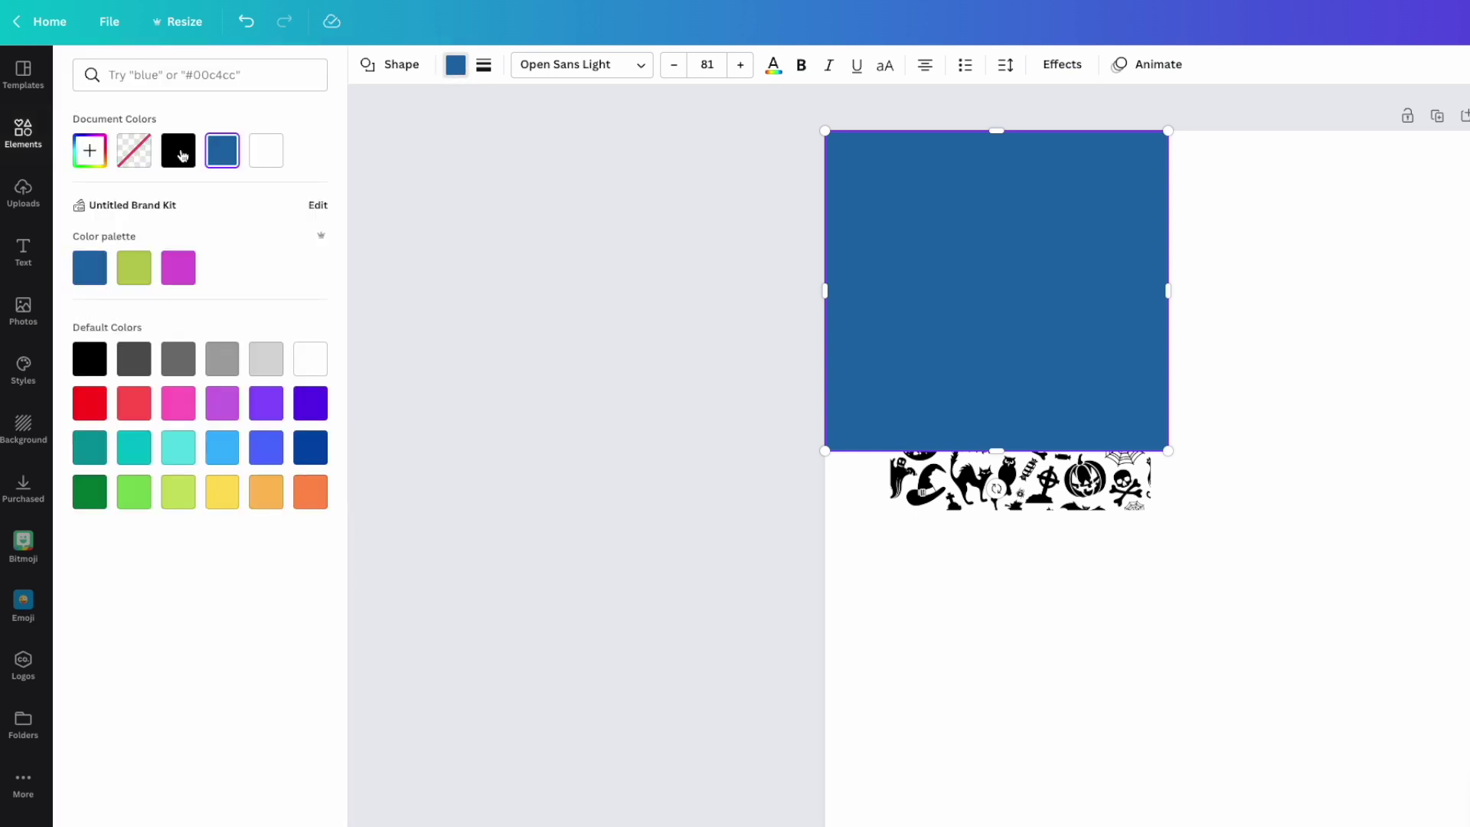
click(176, 153)
click(1082, 494)
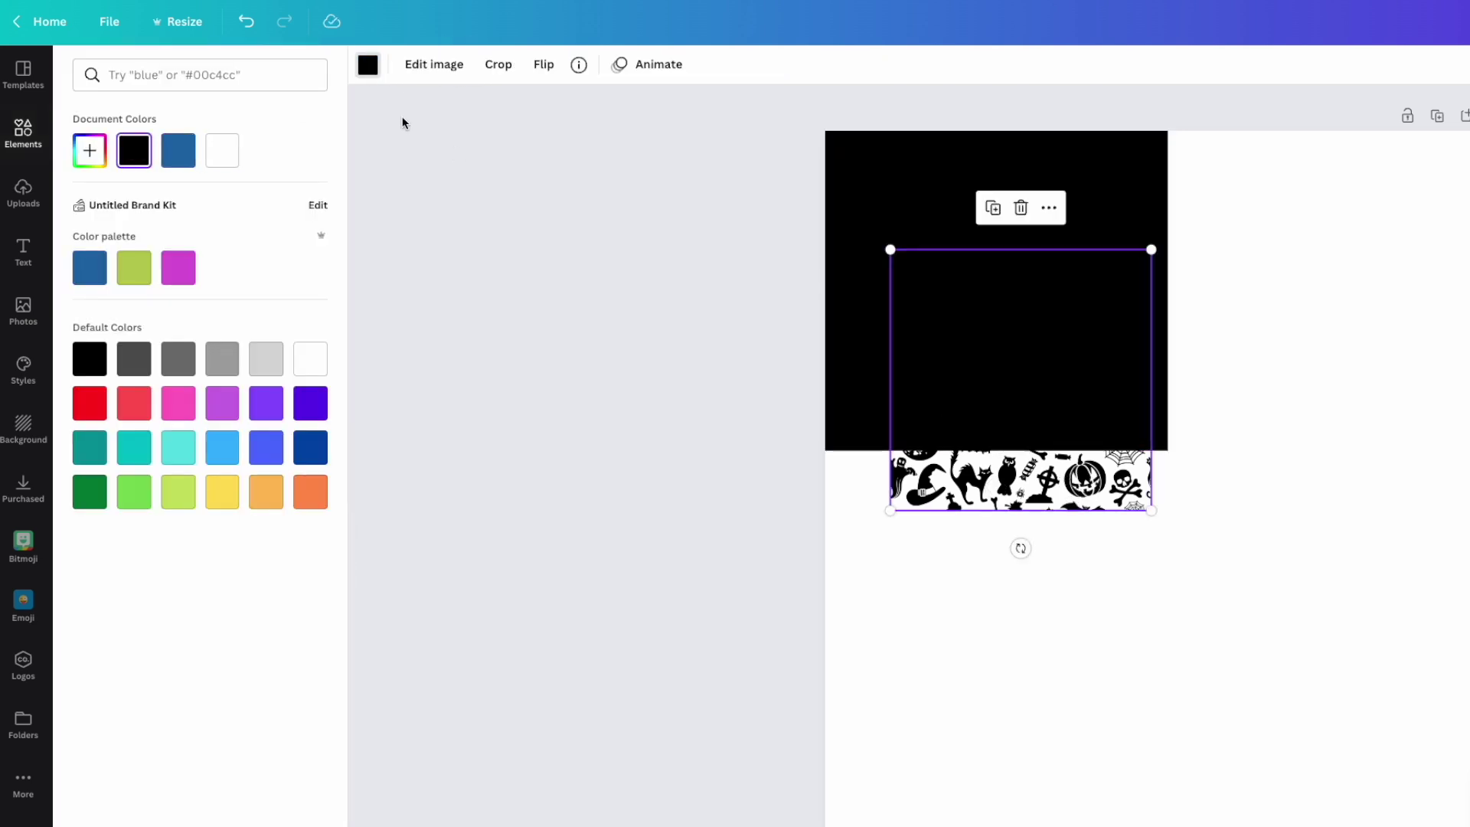
click(214, 157)
Send the black rectangle behind the white pattern, and align the pattern to the page's upper-left corner, enlarging it to the rectangle's height.
drag(1112, 510, 1044, 386)
right_click(1045, 387)
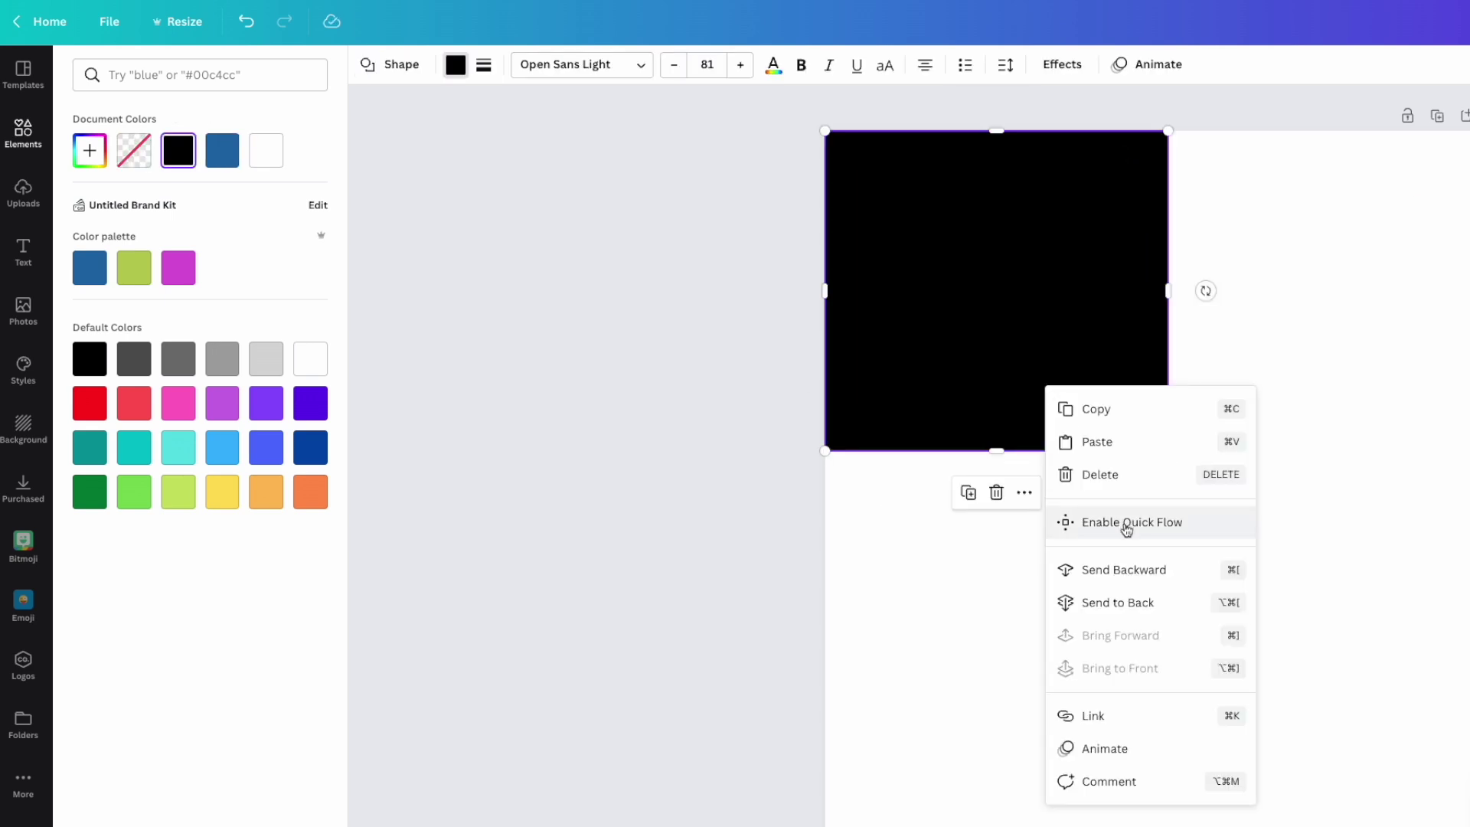
click(1152, 613)
drag(1026, 257, 992, 233)
drag(1093, 401, 1144, 451)
Narrow the black rectangle until its right edge lines up with the pattern's edge.
click(1158, 371)
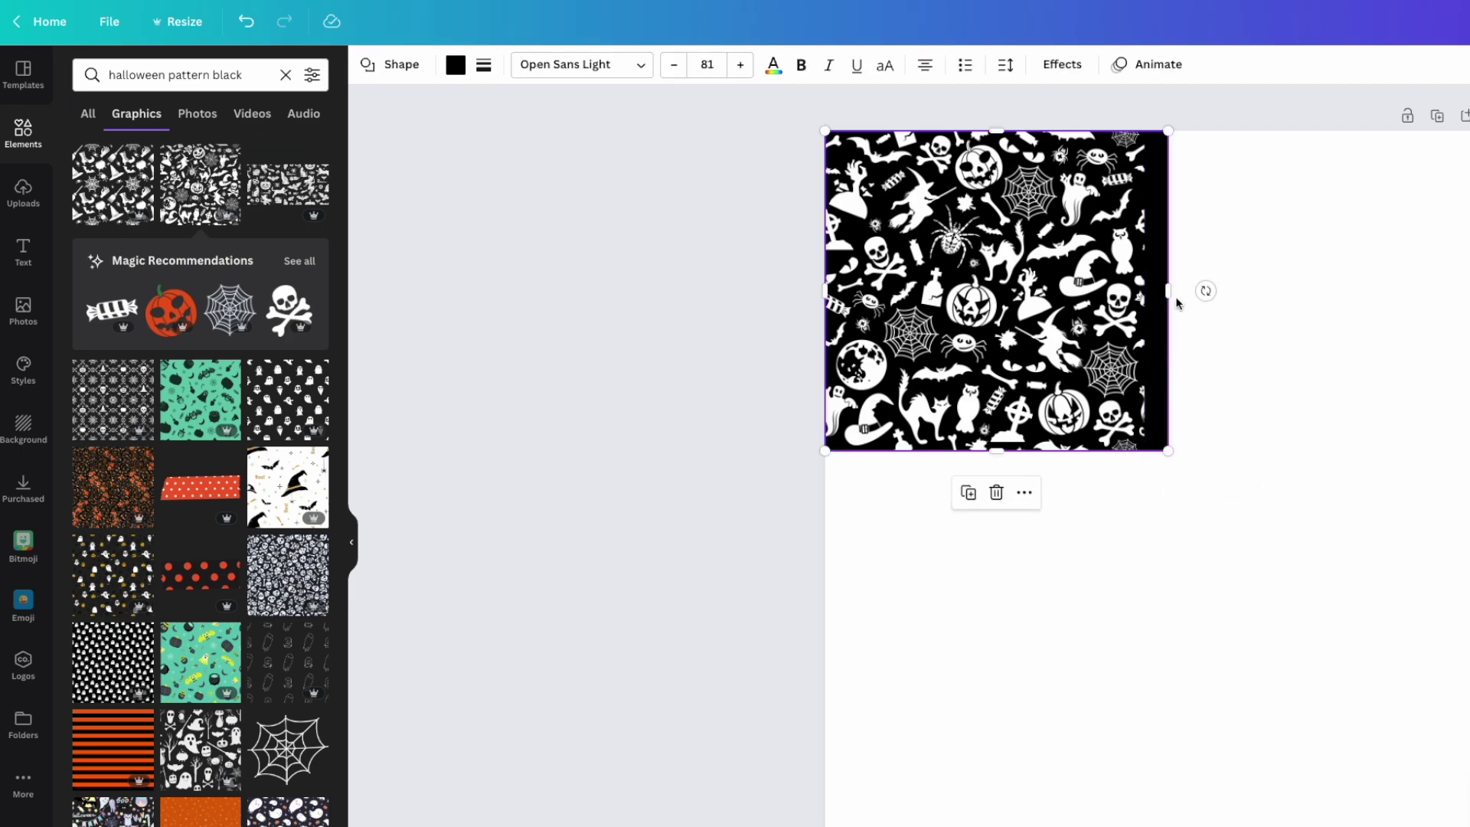
drag(1164, 290, 1152, 287)
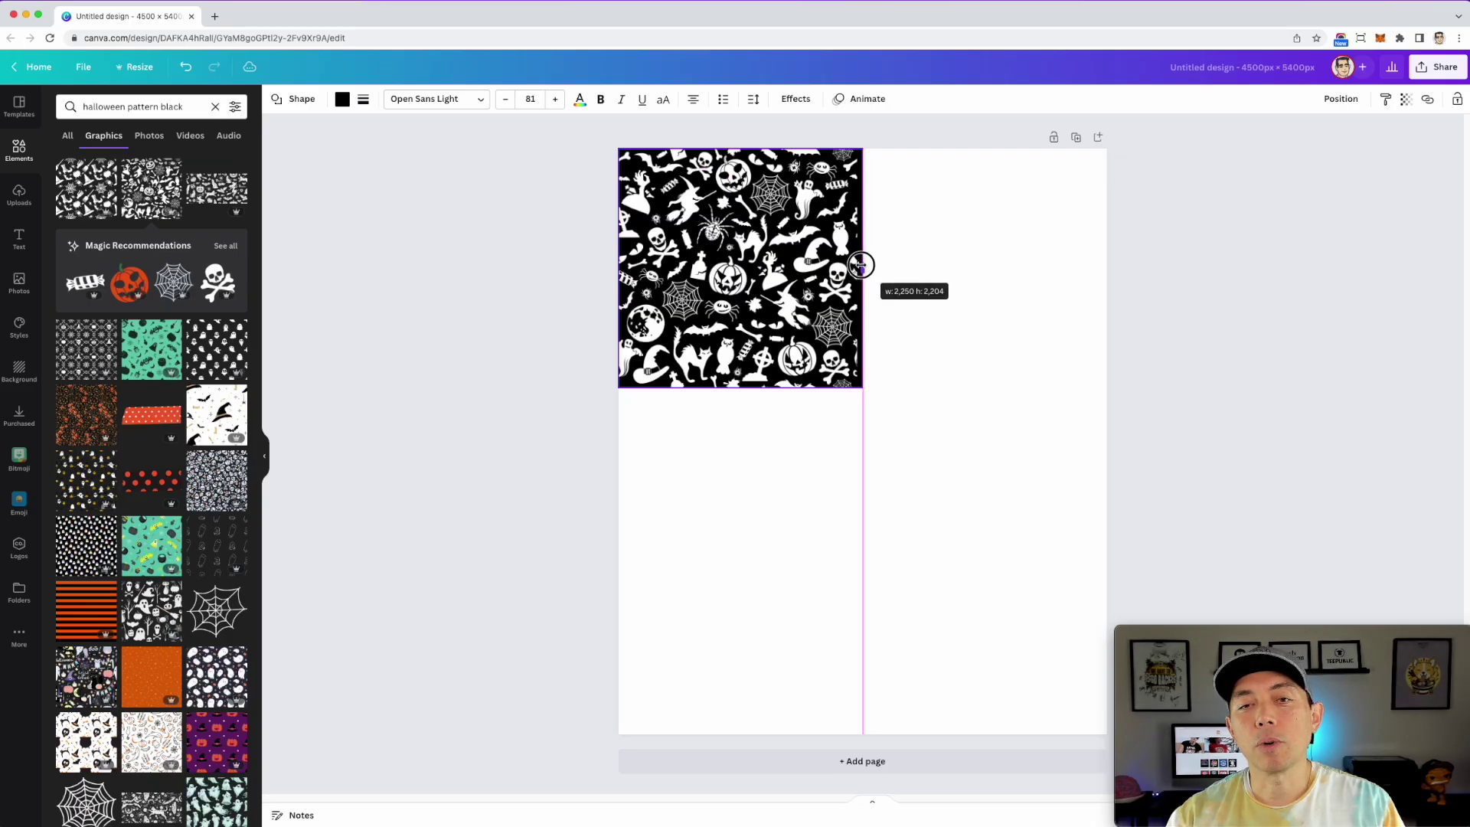
drag(858, 265, 859, 266)
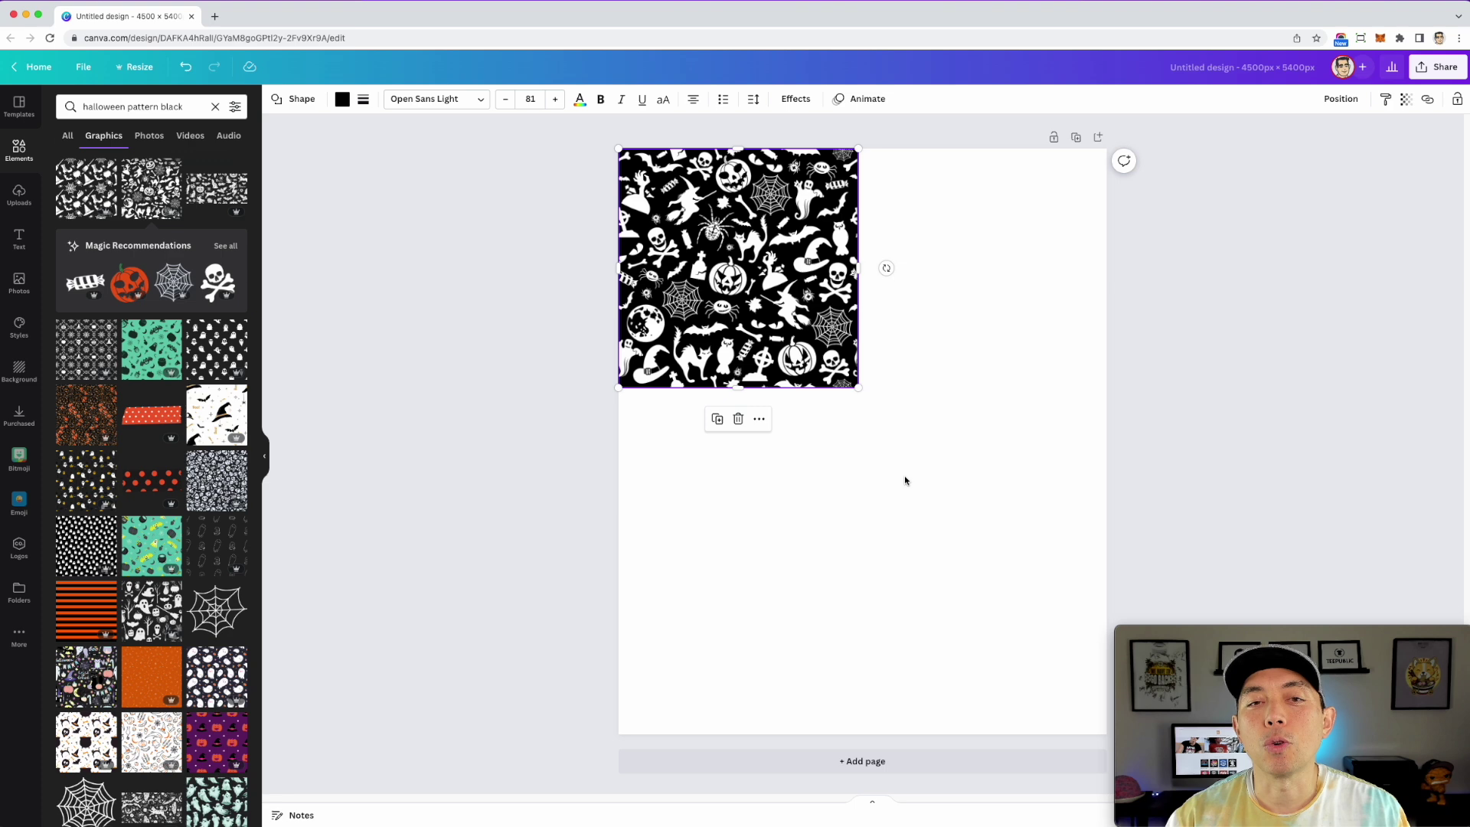
click(911, 509)
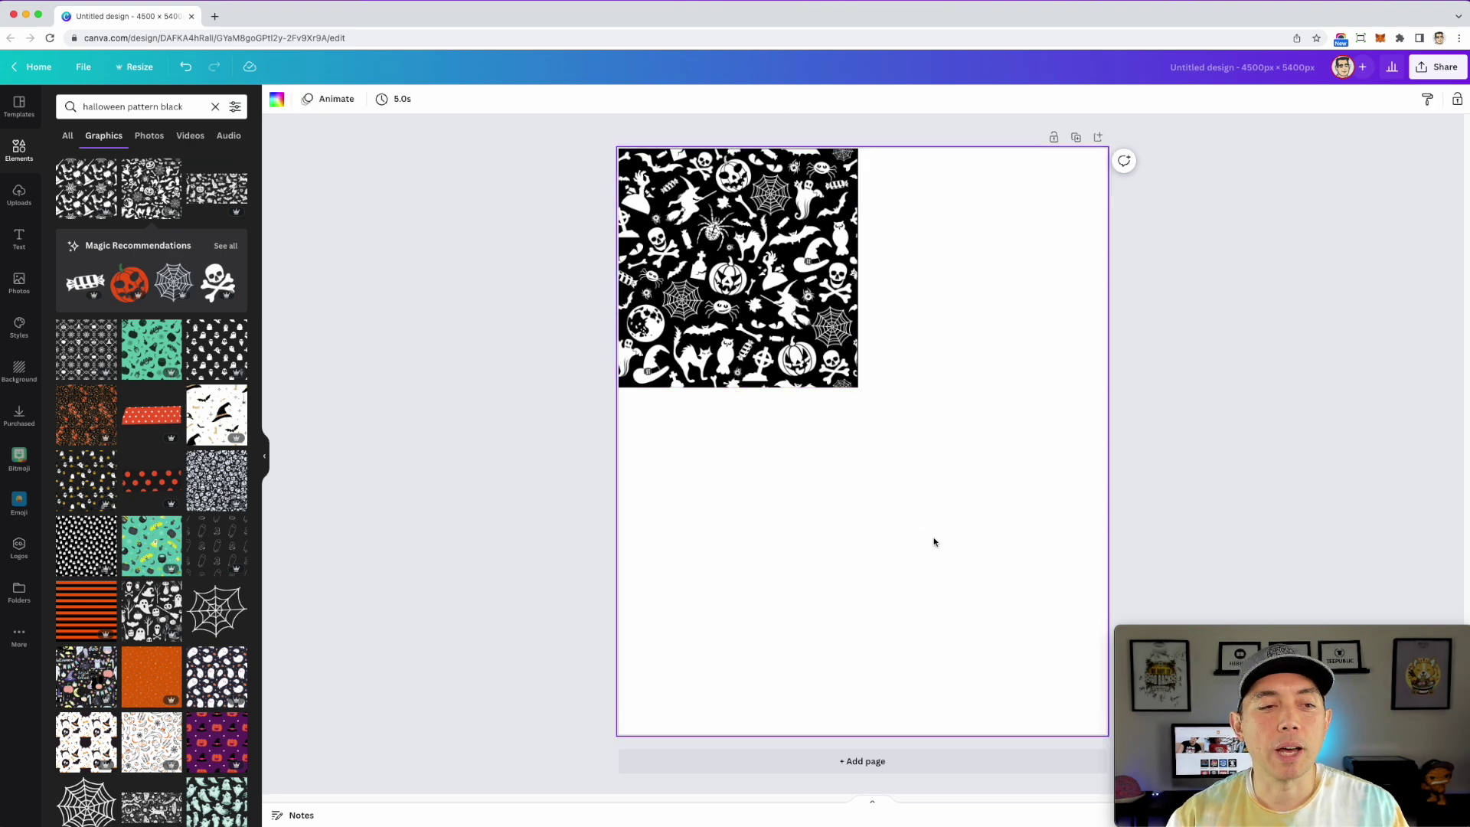
click(91, 412)
drag(838, 469, 985, 271)
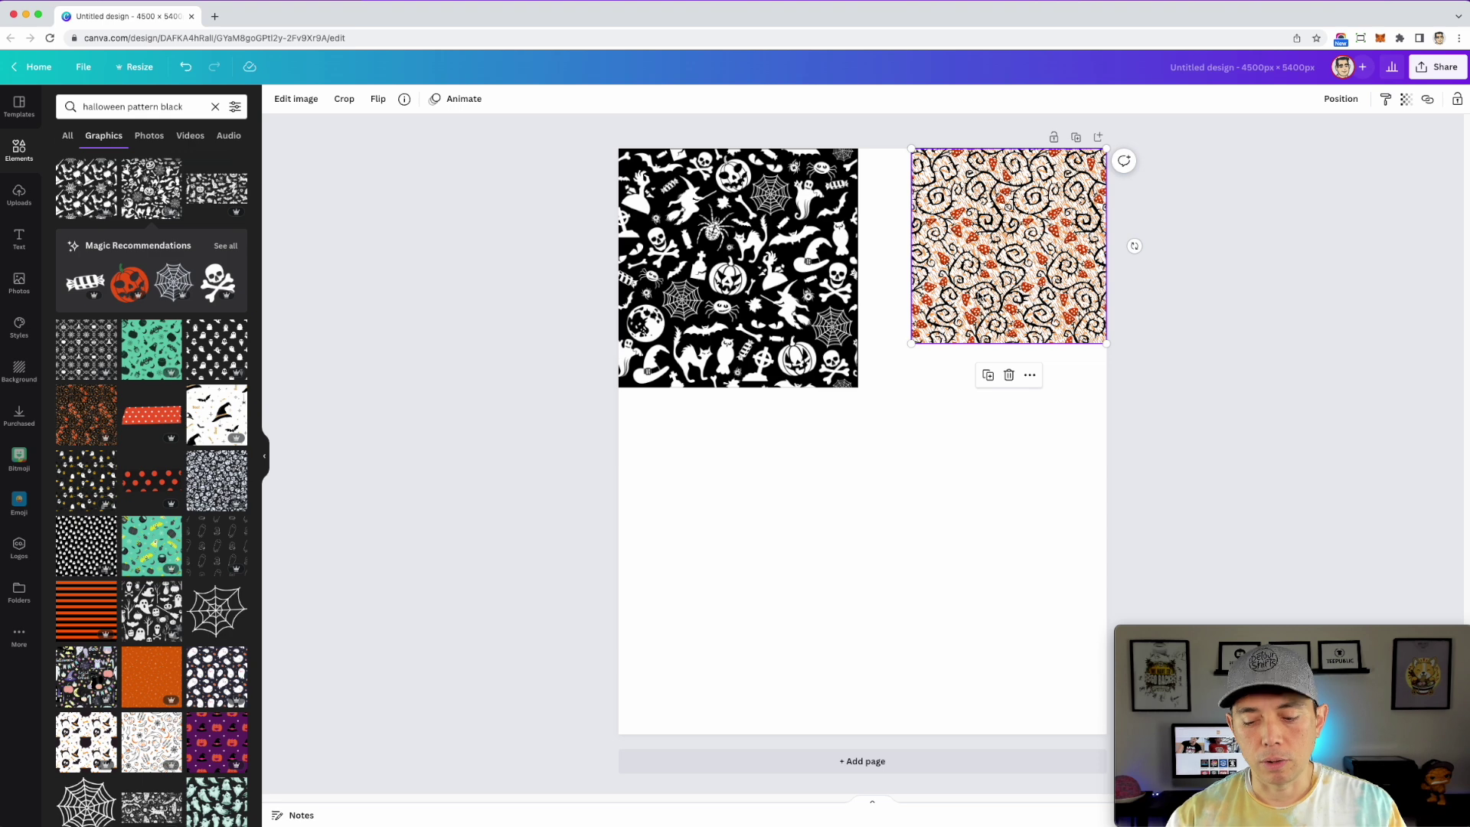
key(Delete)
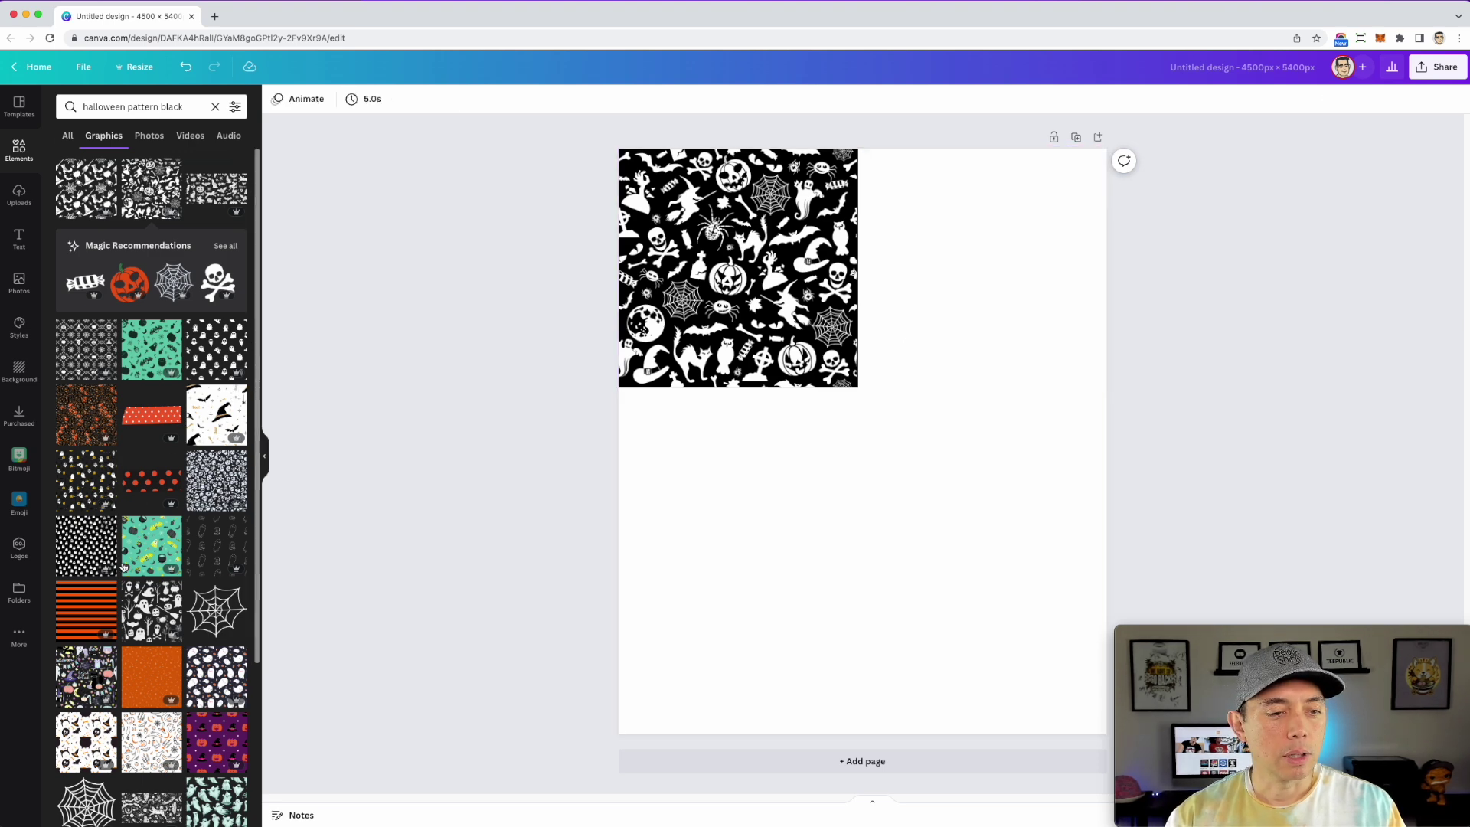
Add the white witch-hat "Boo!" pattern in the page's upper-right corner, sized to match the height of the black pattern.
click(216, 414)
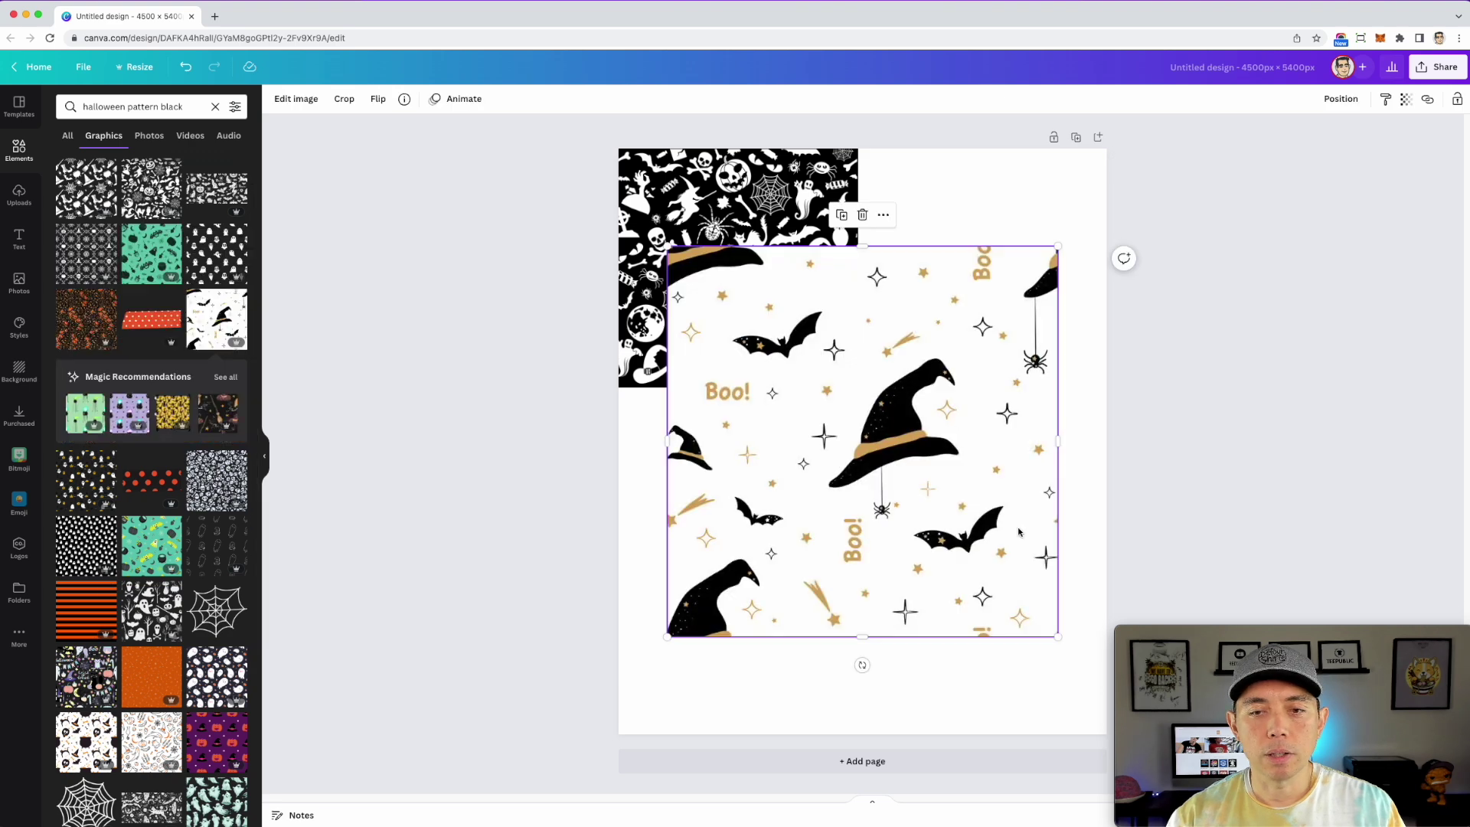
drag(1019, 591, 886, 475)
drag(774, 354, 988, 258)
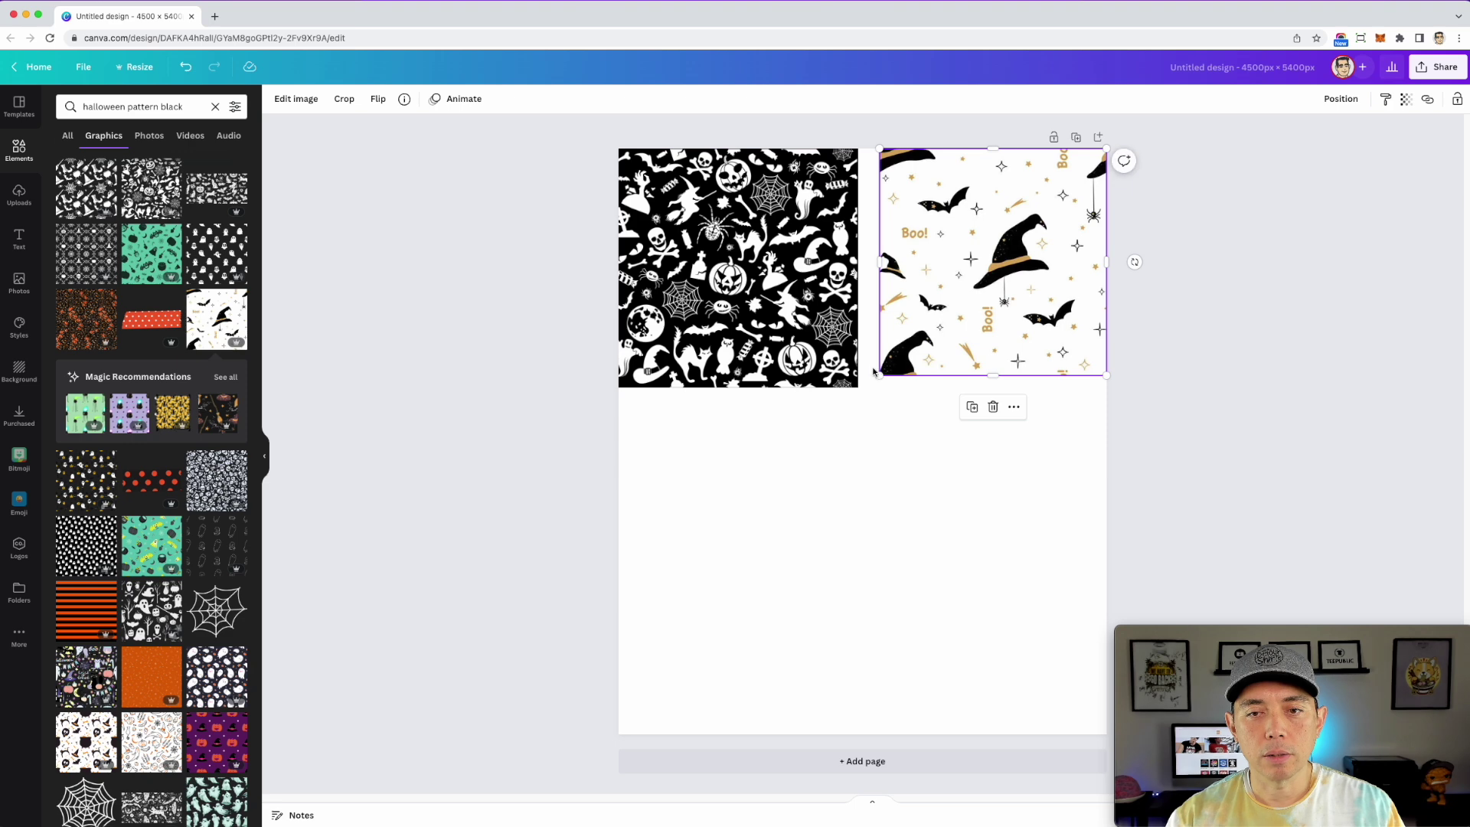
drag(878, 373, 868, 387)
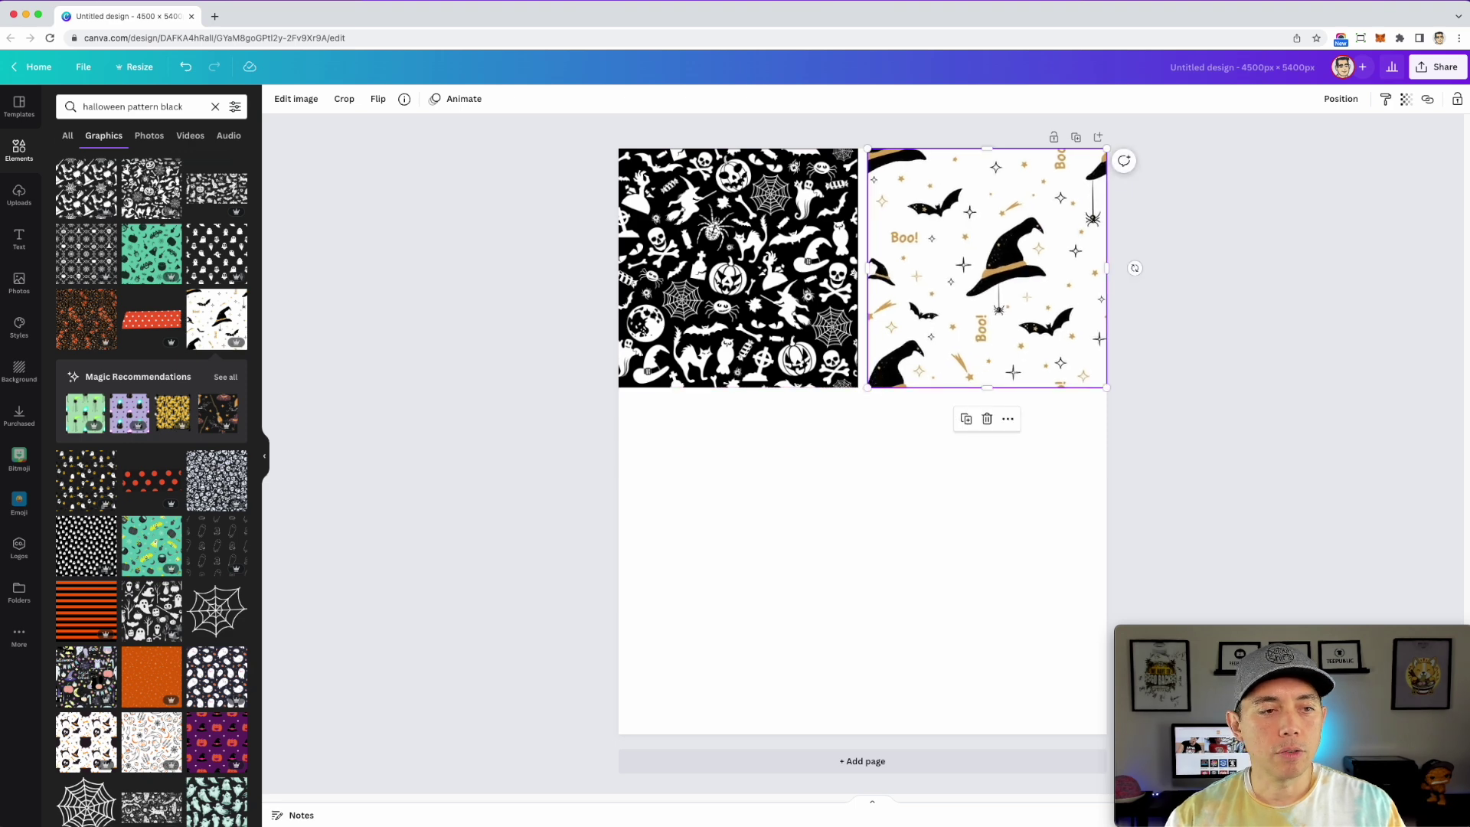
Add the yellow cat pattern from the recommendations and place it below the black pattern at the page's left edge.
click(164, 412)
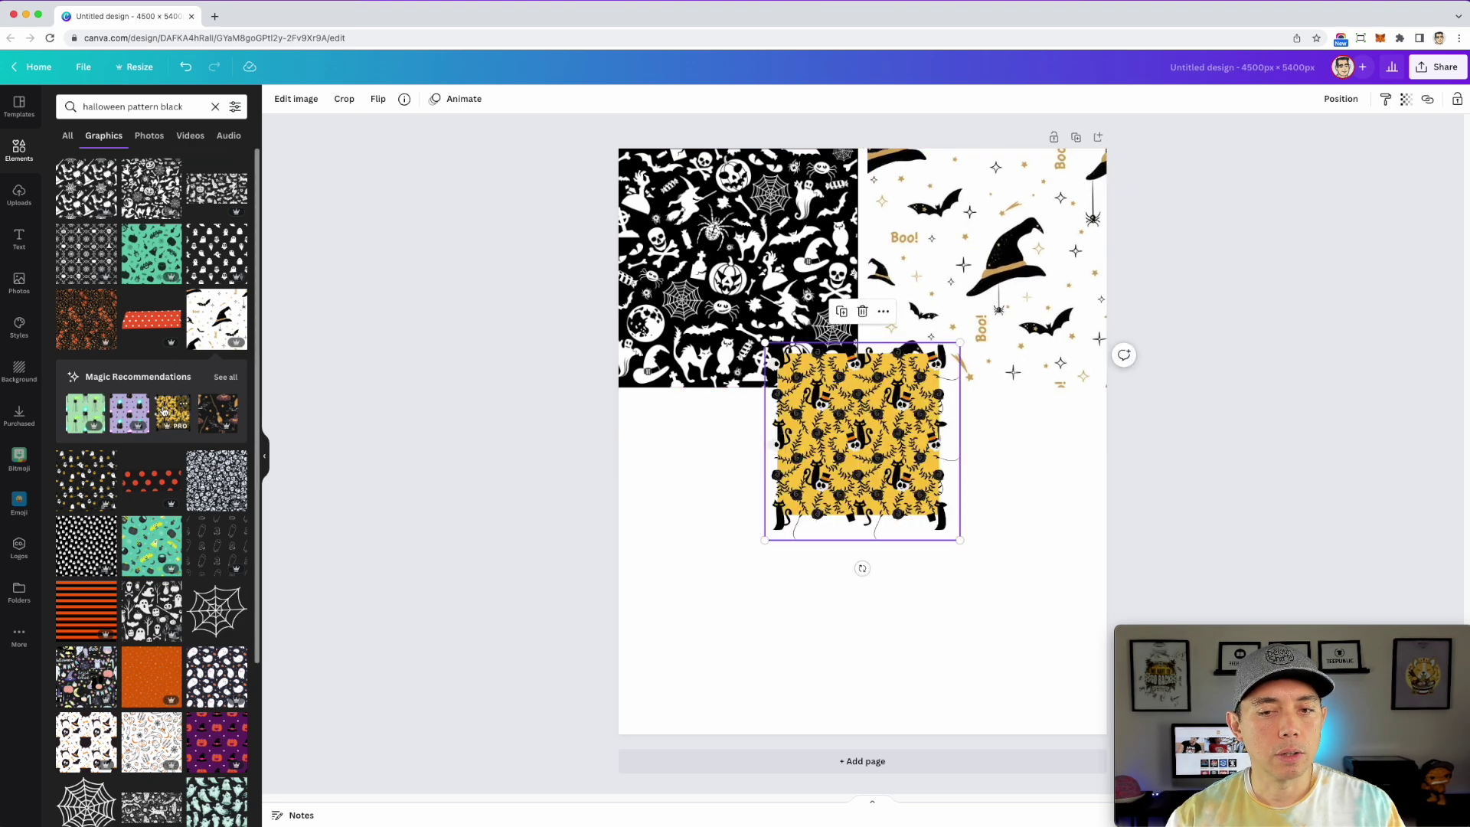
drag(838, 434, 692, 497)
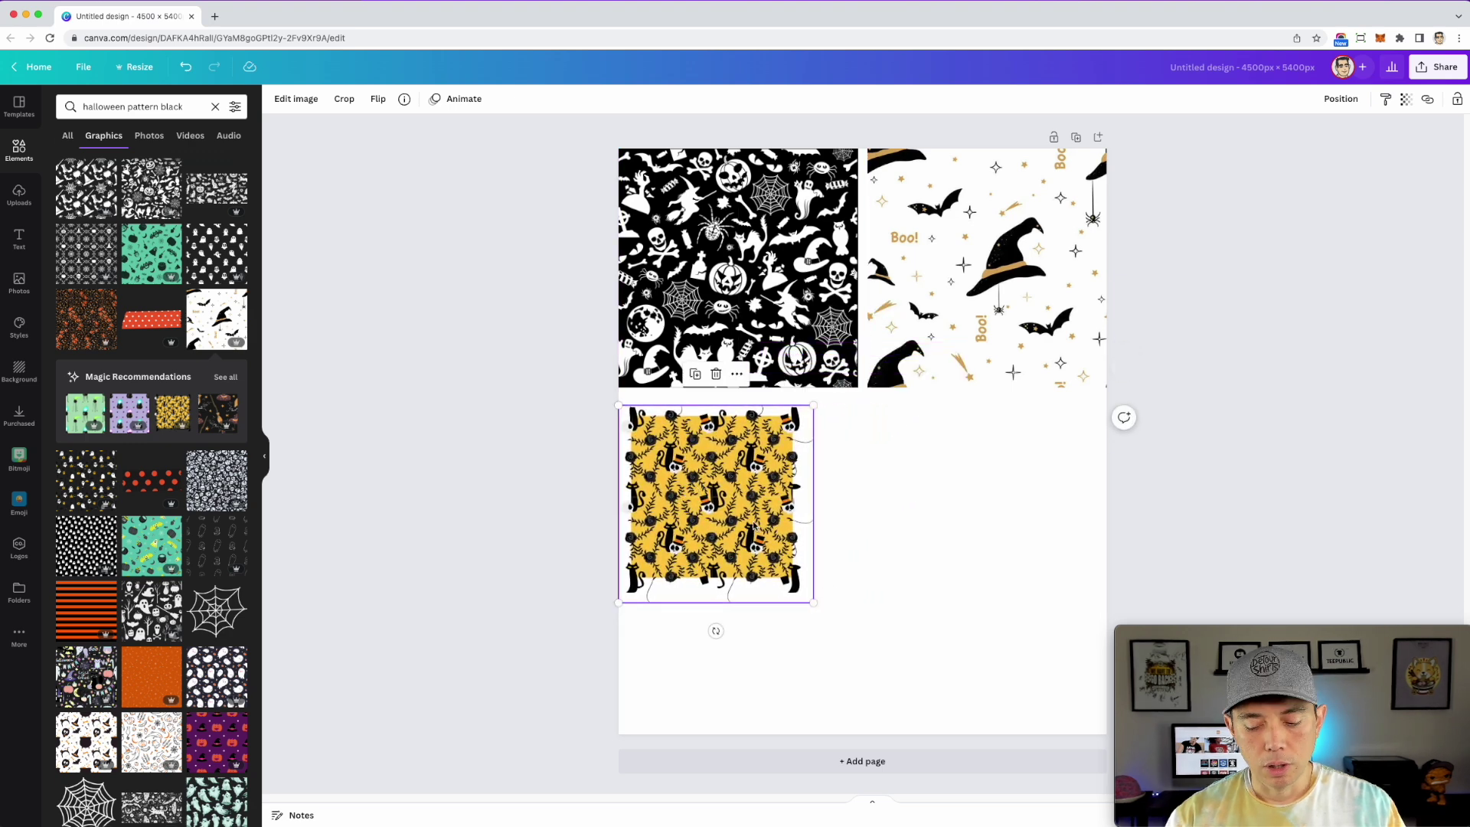
key(Escape)
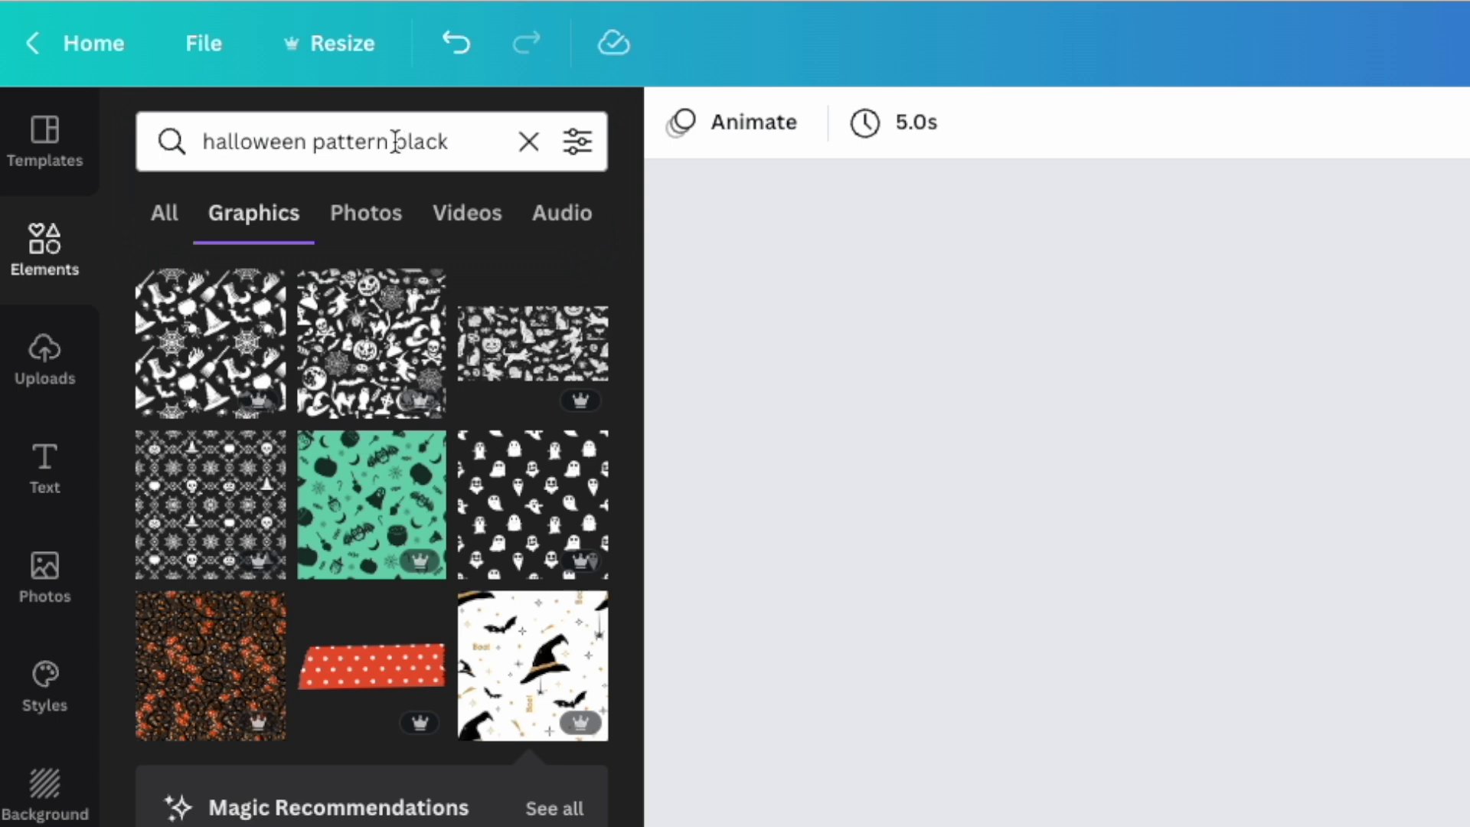
Search for "halloween pattern orange" and place the orange ghost pattern below the black pattern at the page's left edge, sized to match its width.
double_click(436, 141)
text(orang)
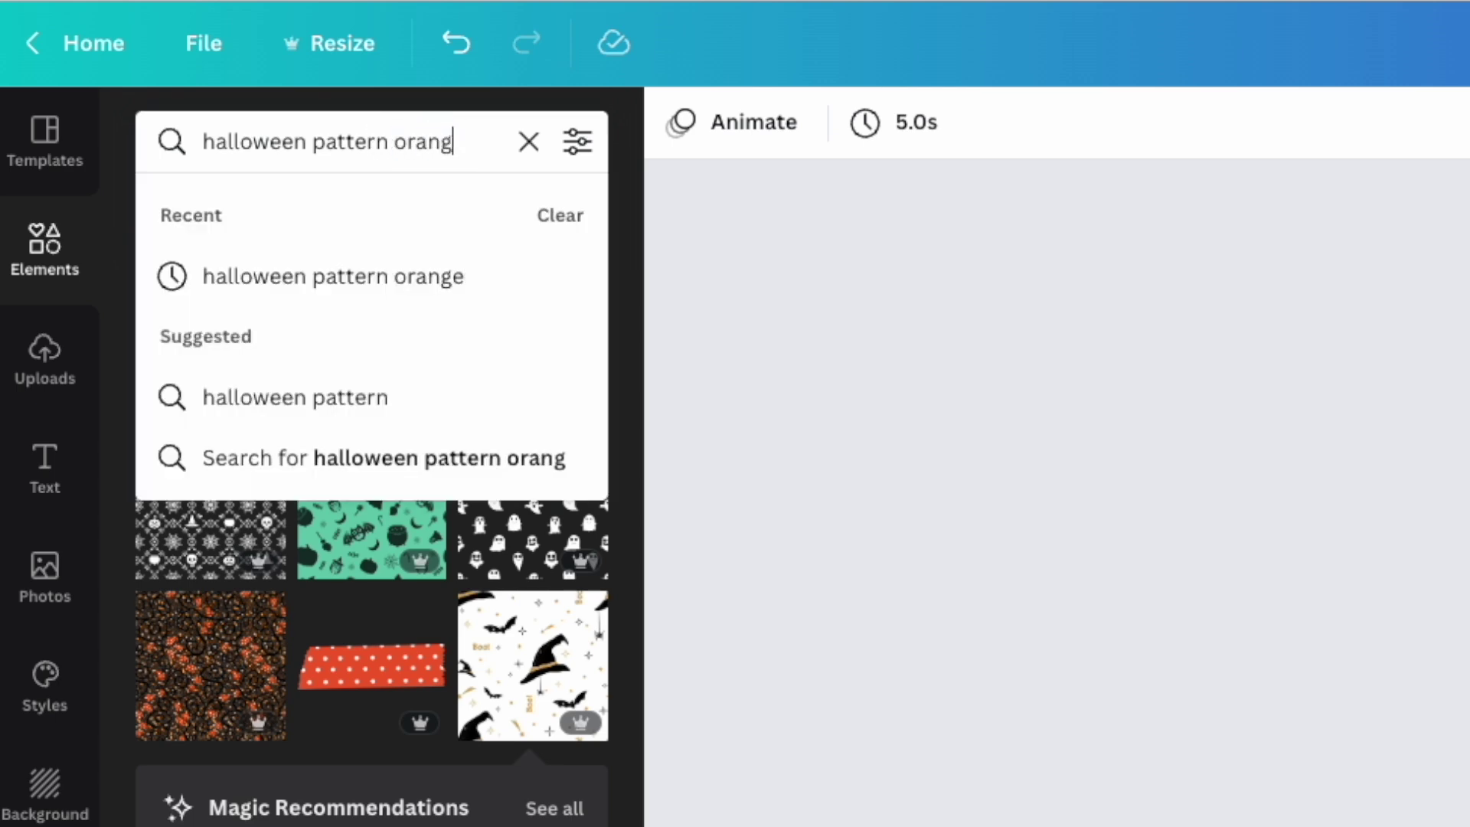
text(e)
key(Return)
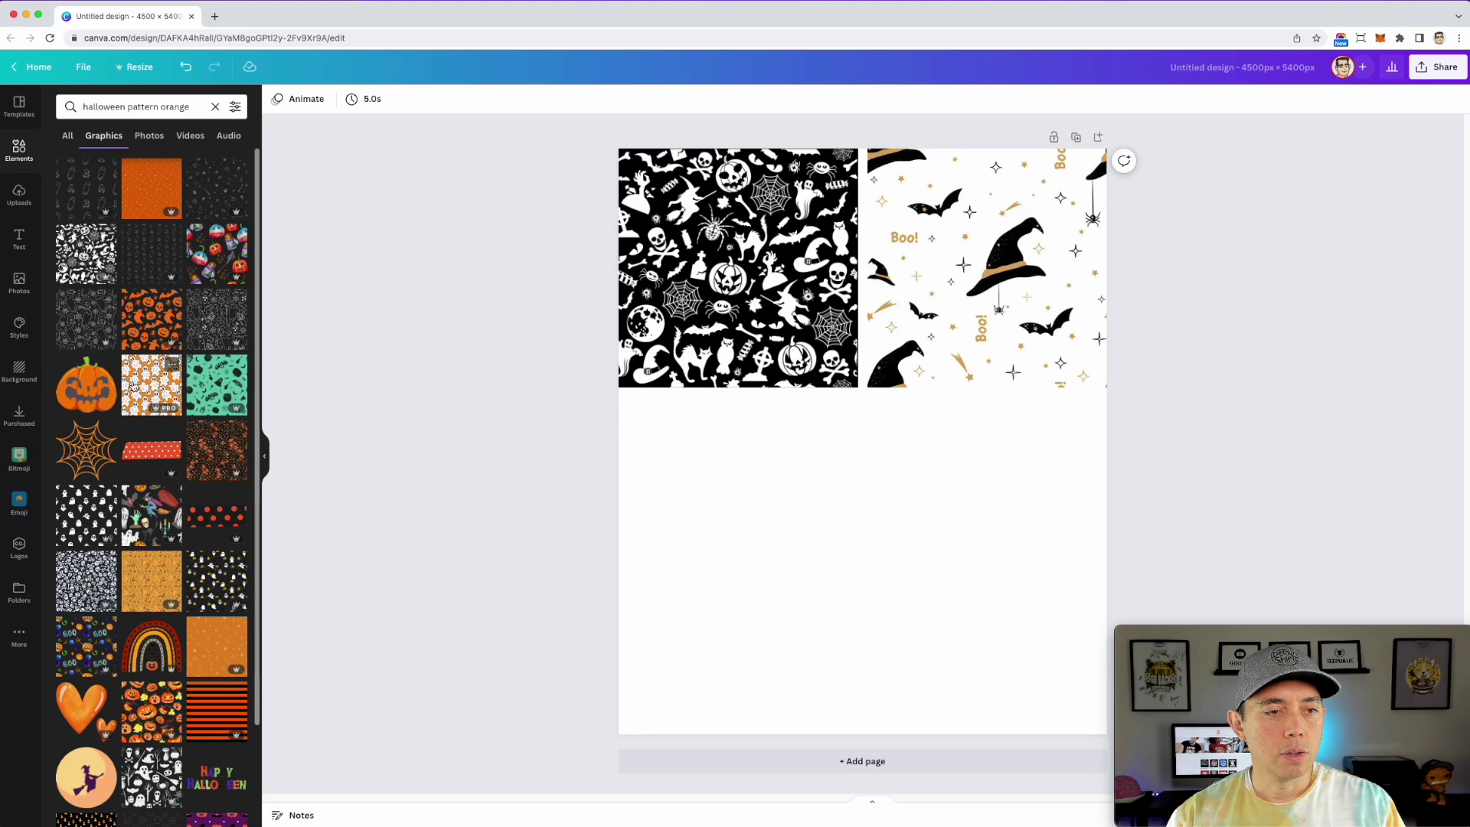
click(329, 823)
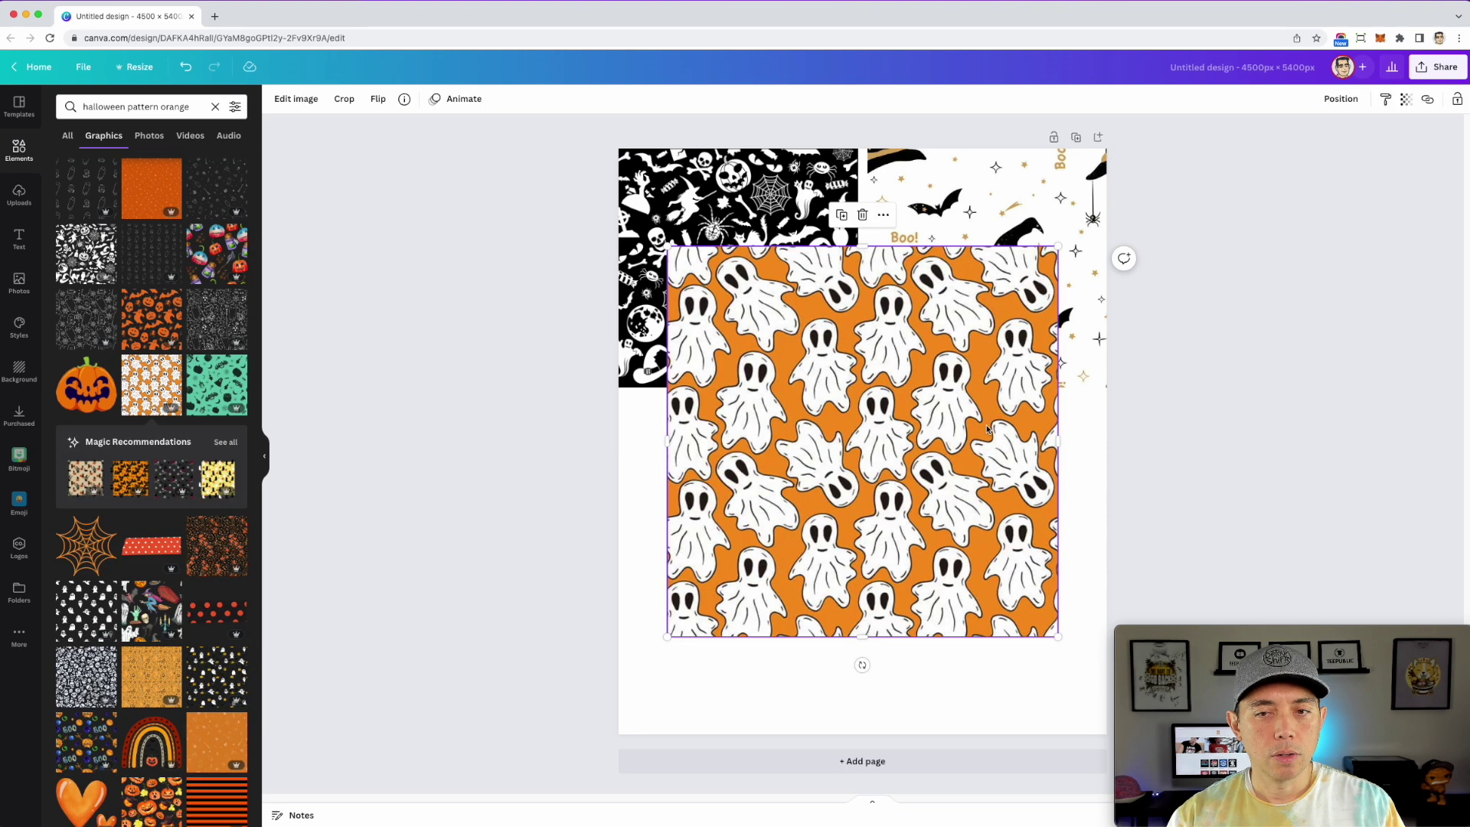
drag(1059, 638, 916, 495)
drag(814, 405, 766, 551)
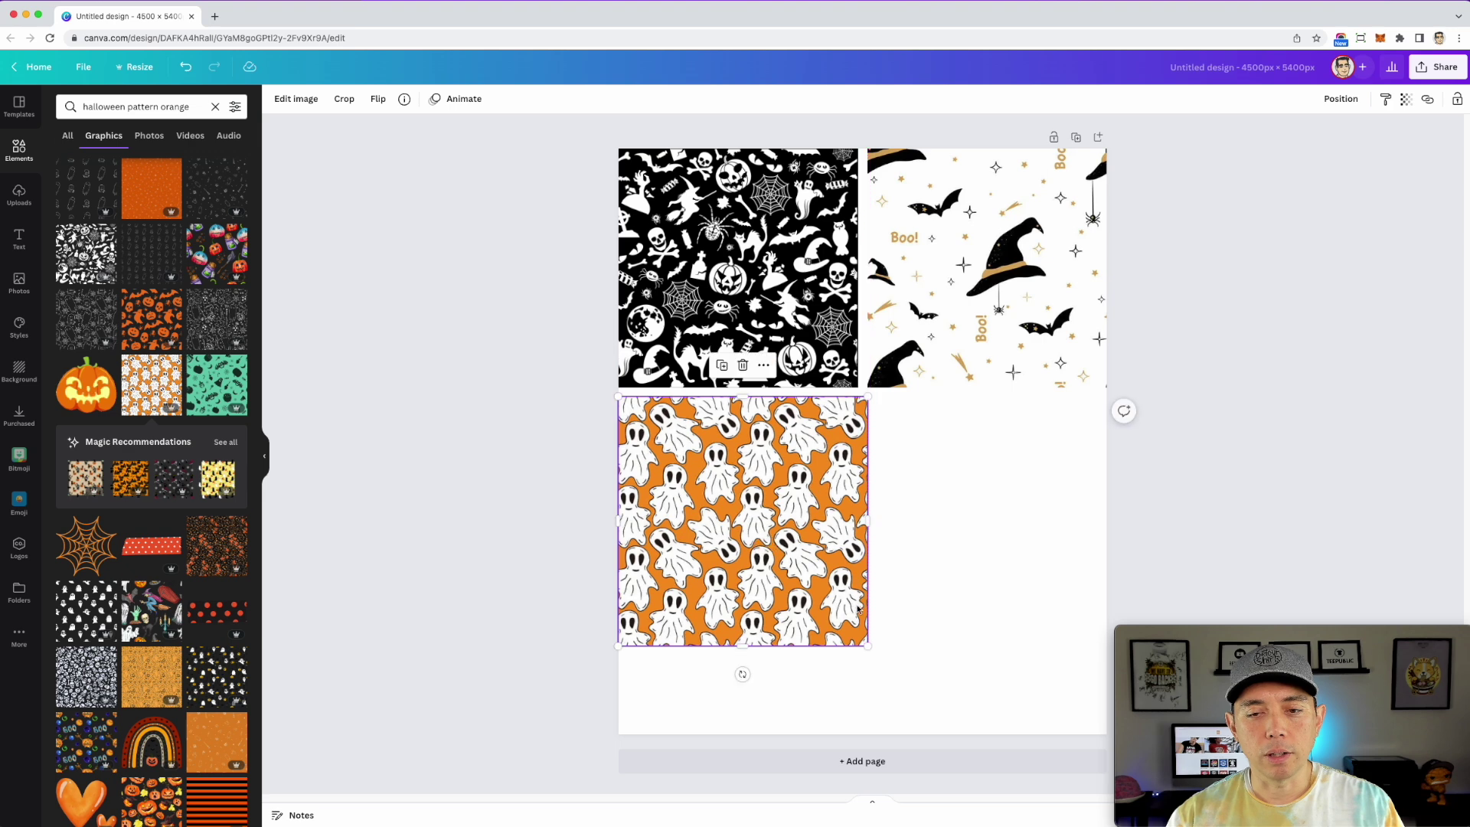
mouse_move(868, 647)
mouse_down()
mouse_move(850, 624)
mouse_move(858, 636)
mouse_up()
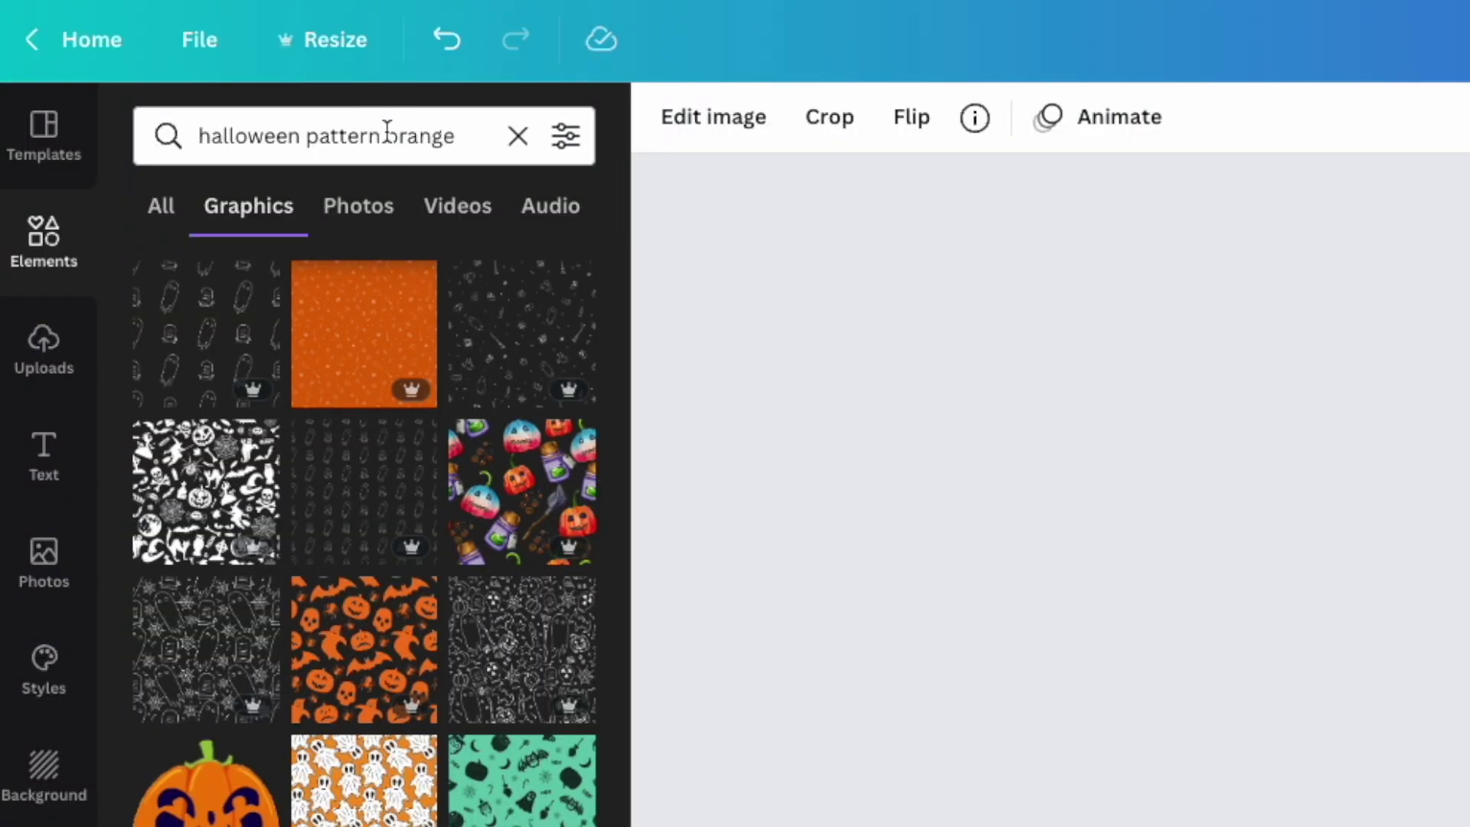
Search for "halloween pattern purple" and place the purple pumpkin and witch-hat pattern below the "Boo!" pattern, enlarged to fill the space beside the ghosts.
drag(386, 132, 462, 135)
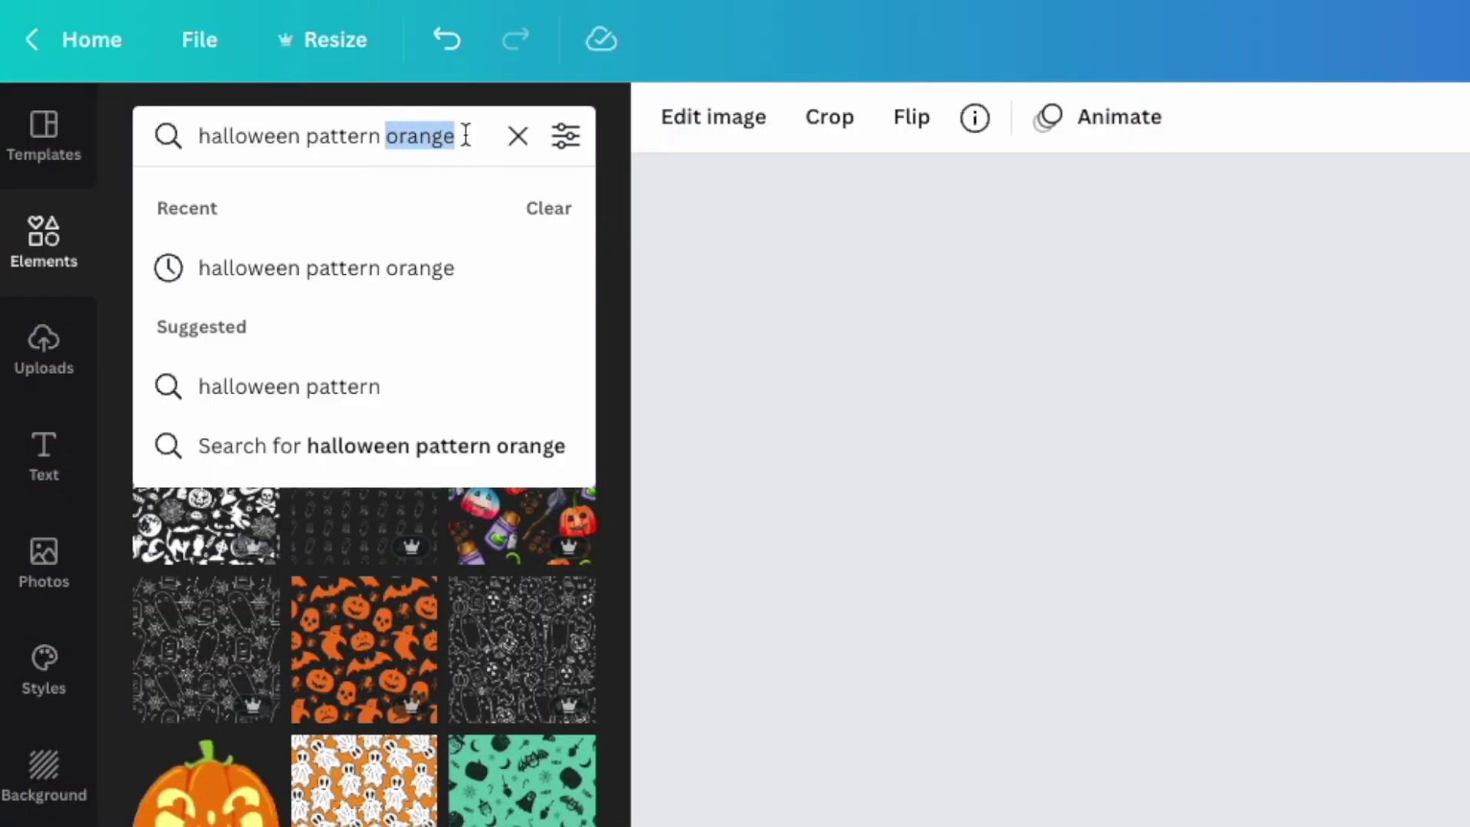
text(puplple)
key(Return)
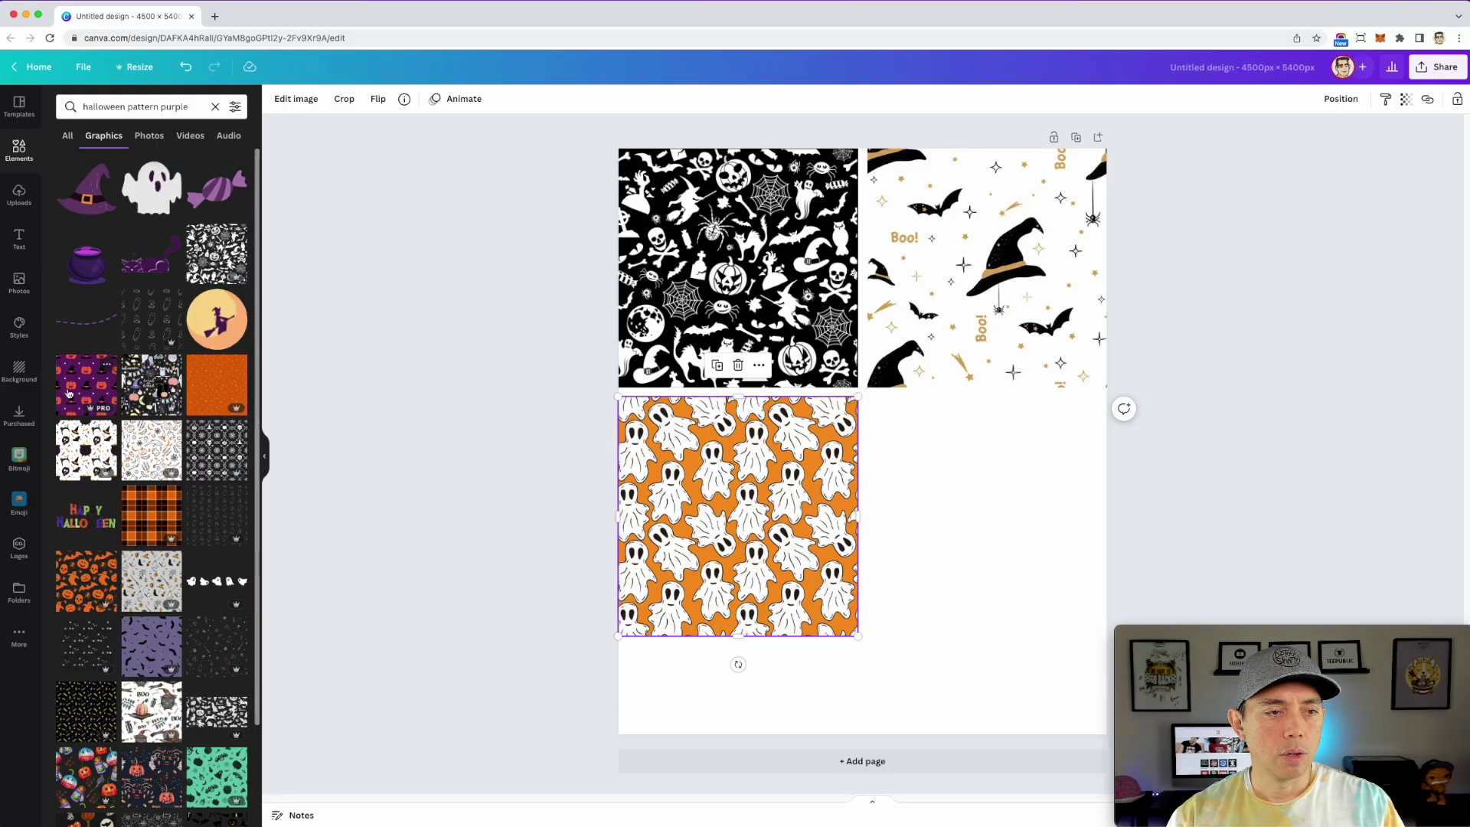
click(207, 777)
drag(900, 442, 1047, 494)
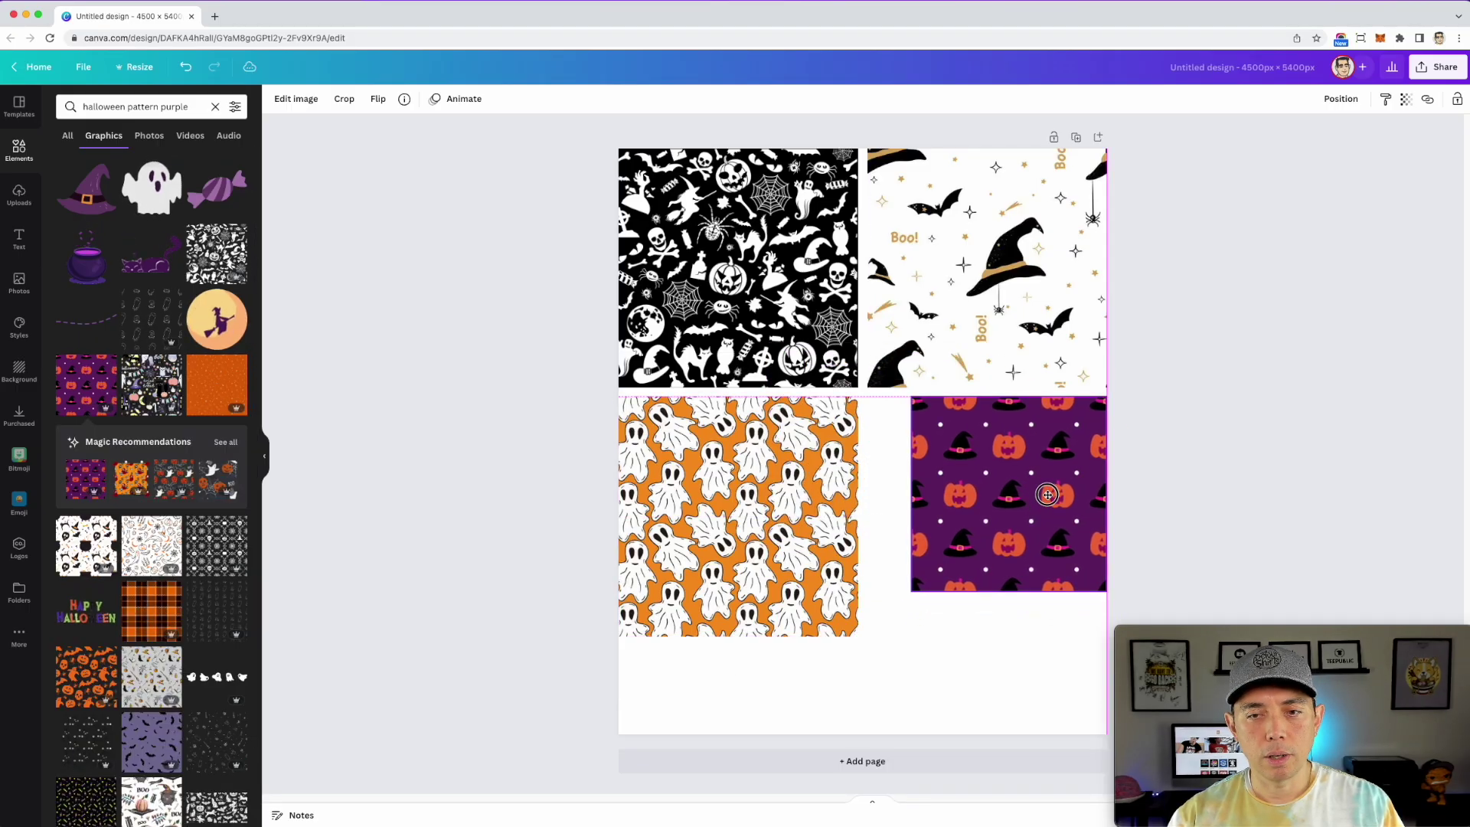
drag(911, 591, 871, 632)
Add a blank second page after the page with the pattern grid.
scroll(143, 448, down, 2)
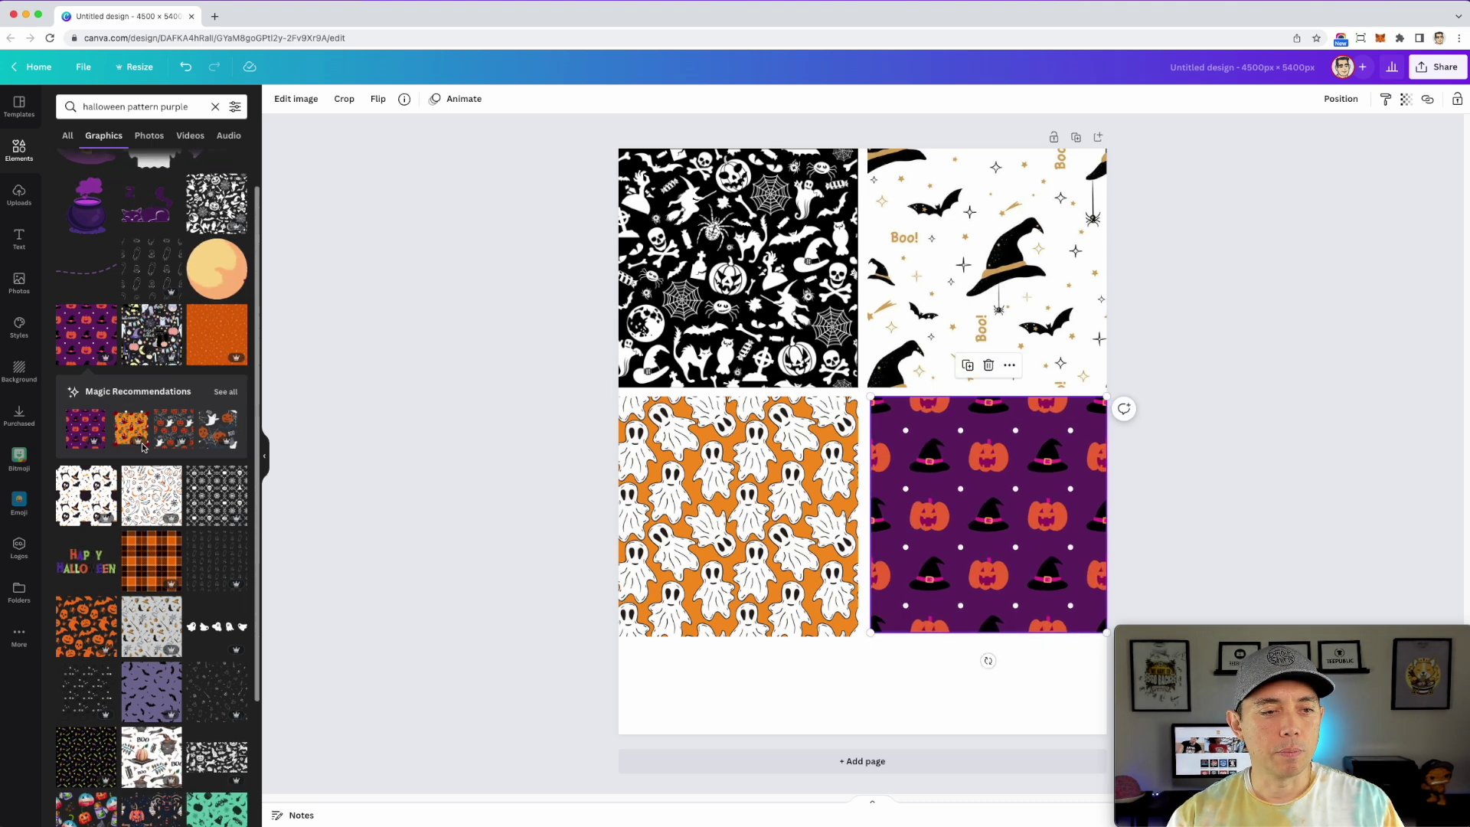
scroll(142, 448, down, 1)
scroll(184, 591, down, 3)
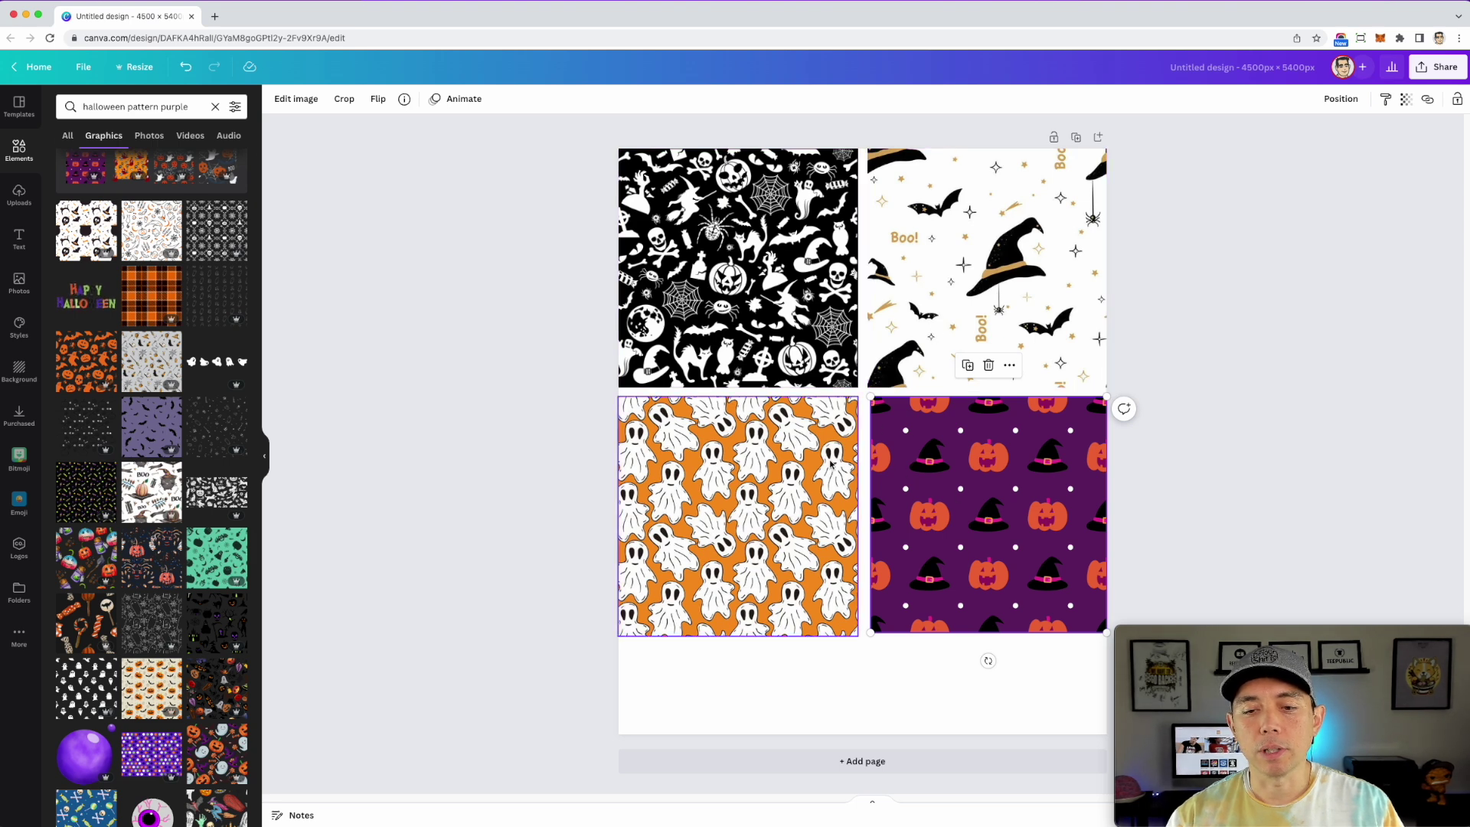
click(1098, 138)
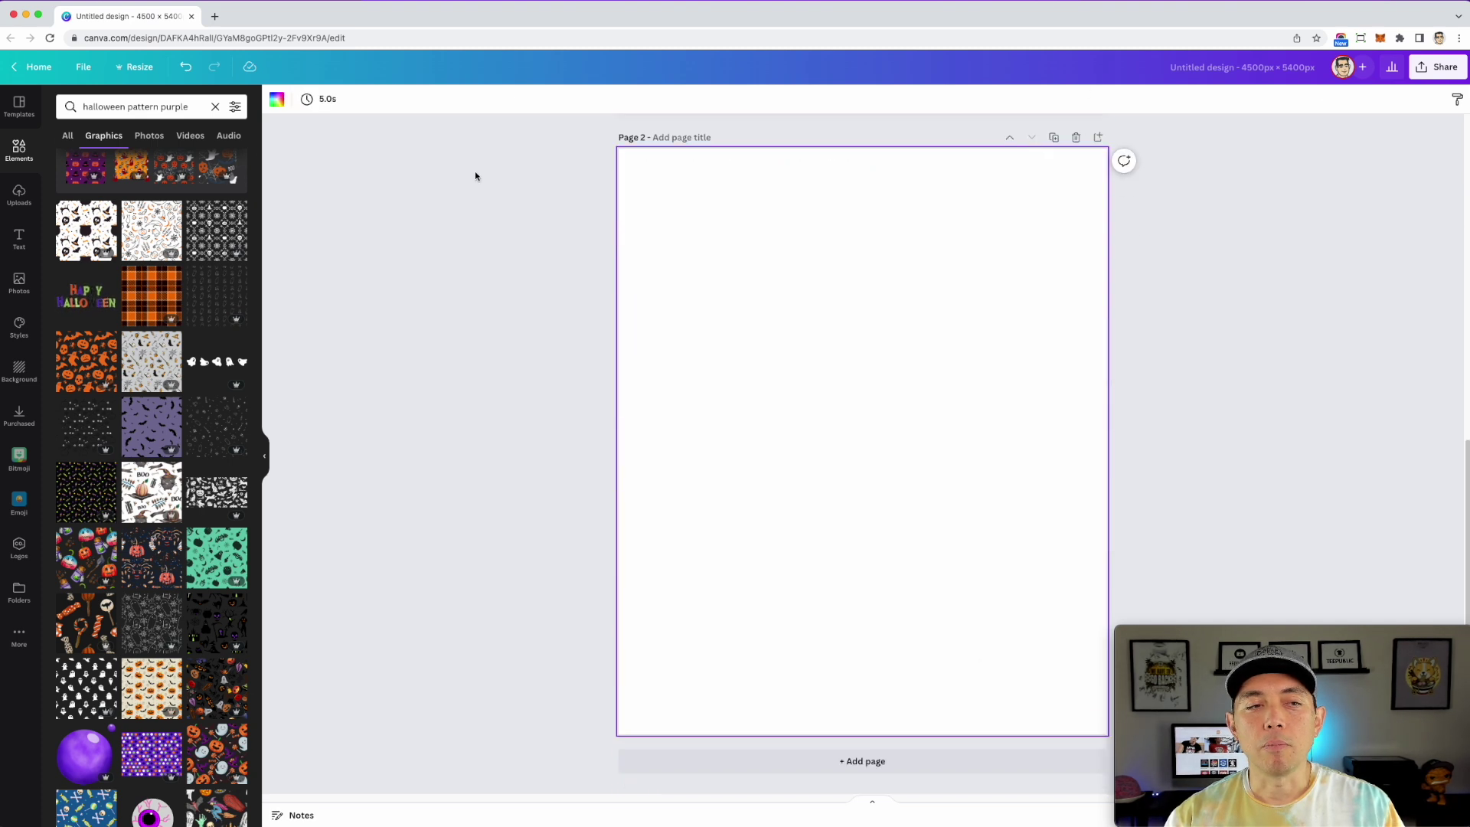
Search the graphics for "spiders".
click(101, 106)
key(Return)
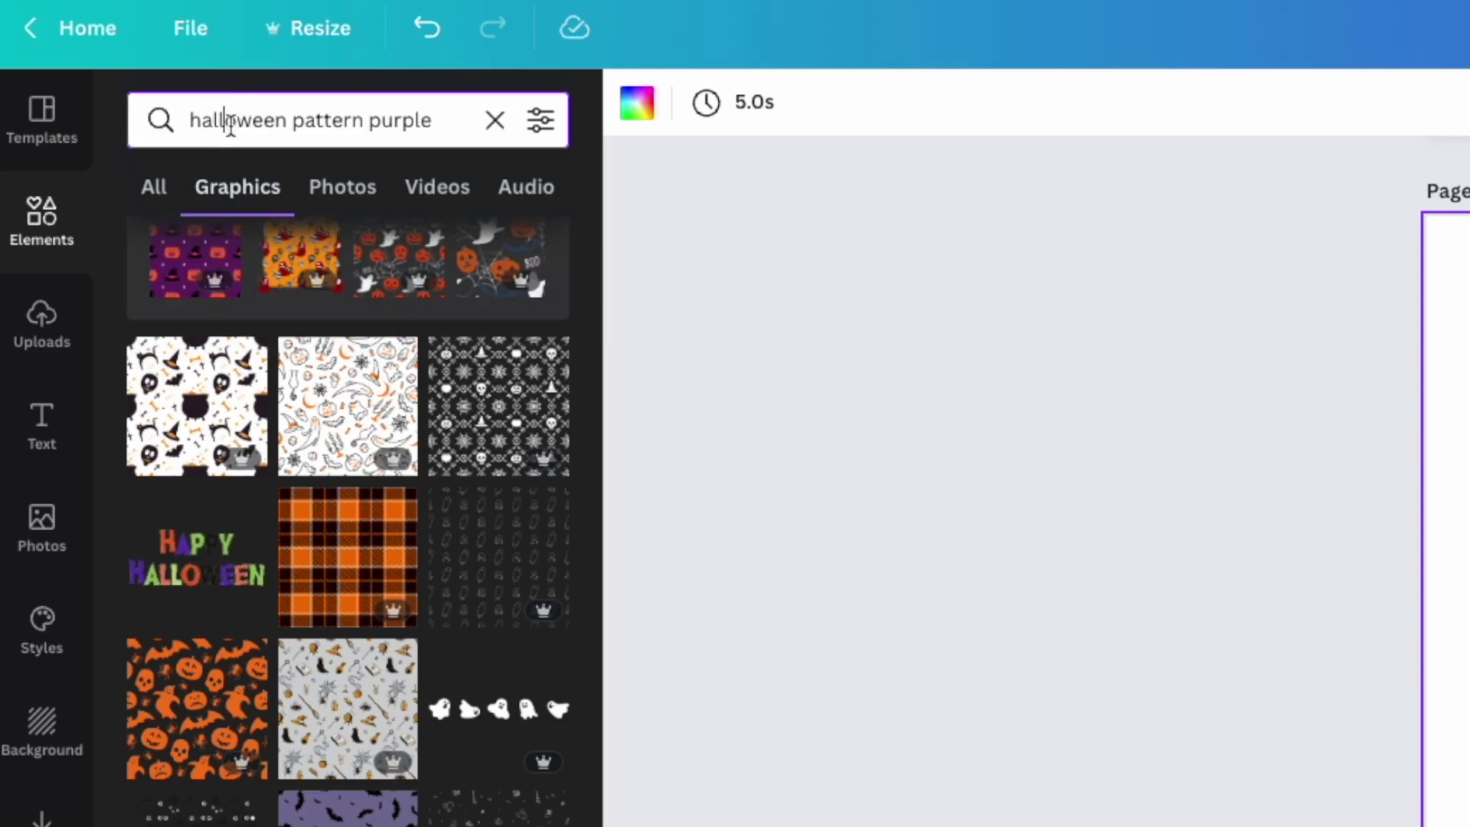
triple_click(230, 122)
text(spa)
key(BackSpace)
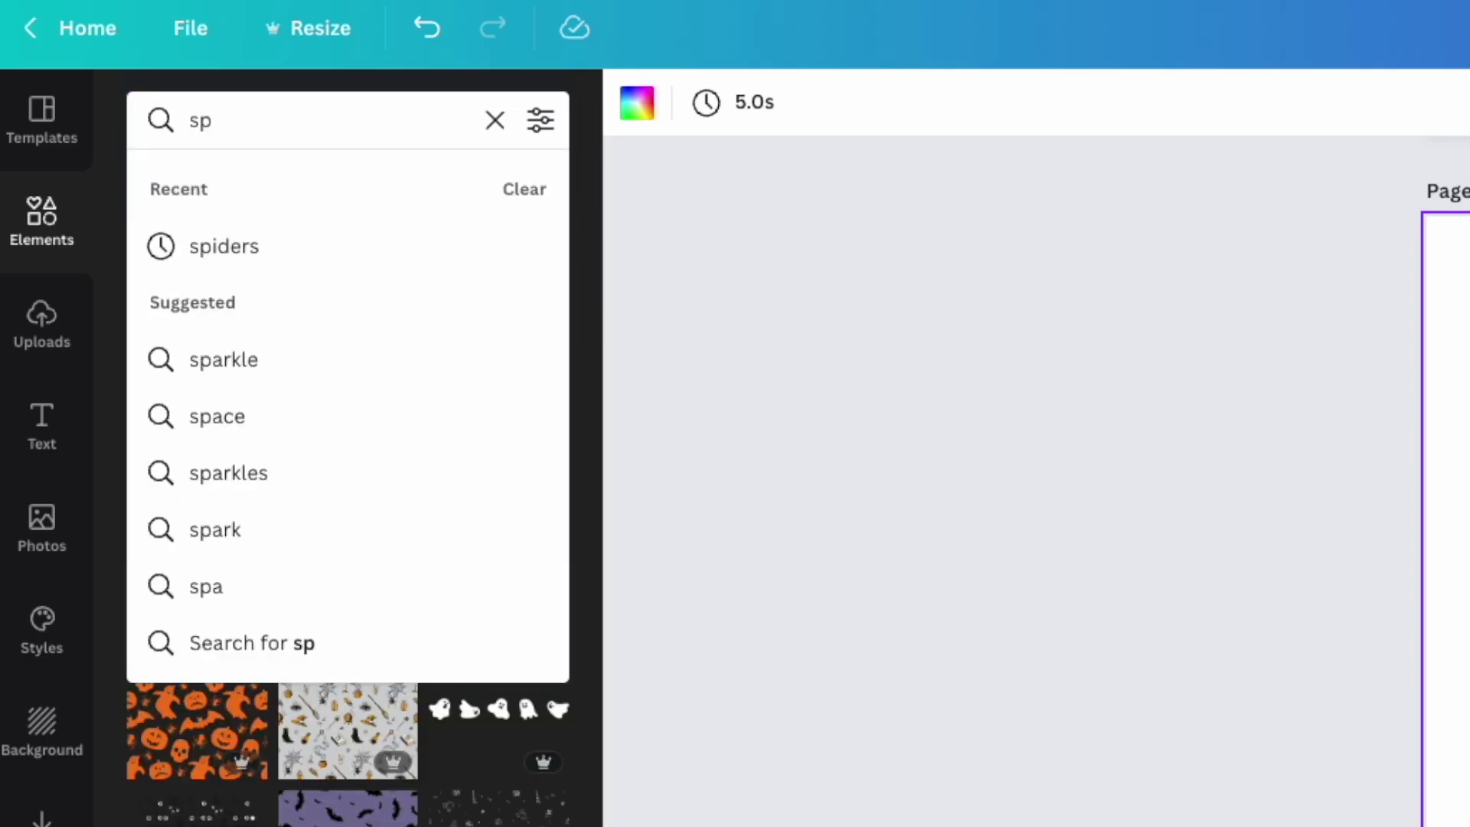
text(iders)
key(Return)
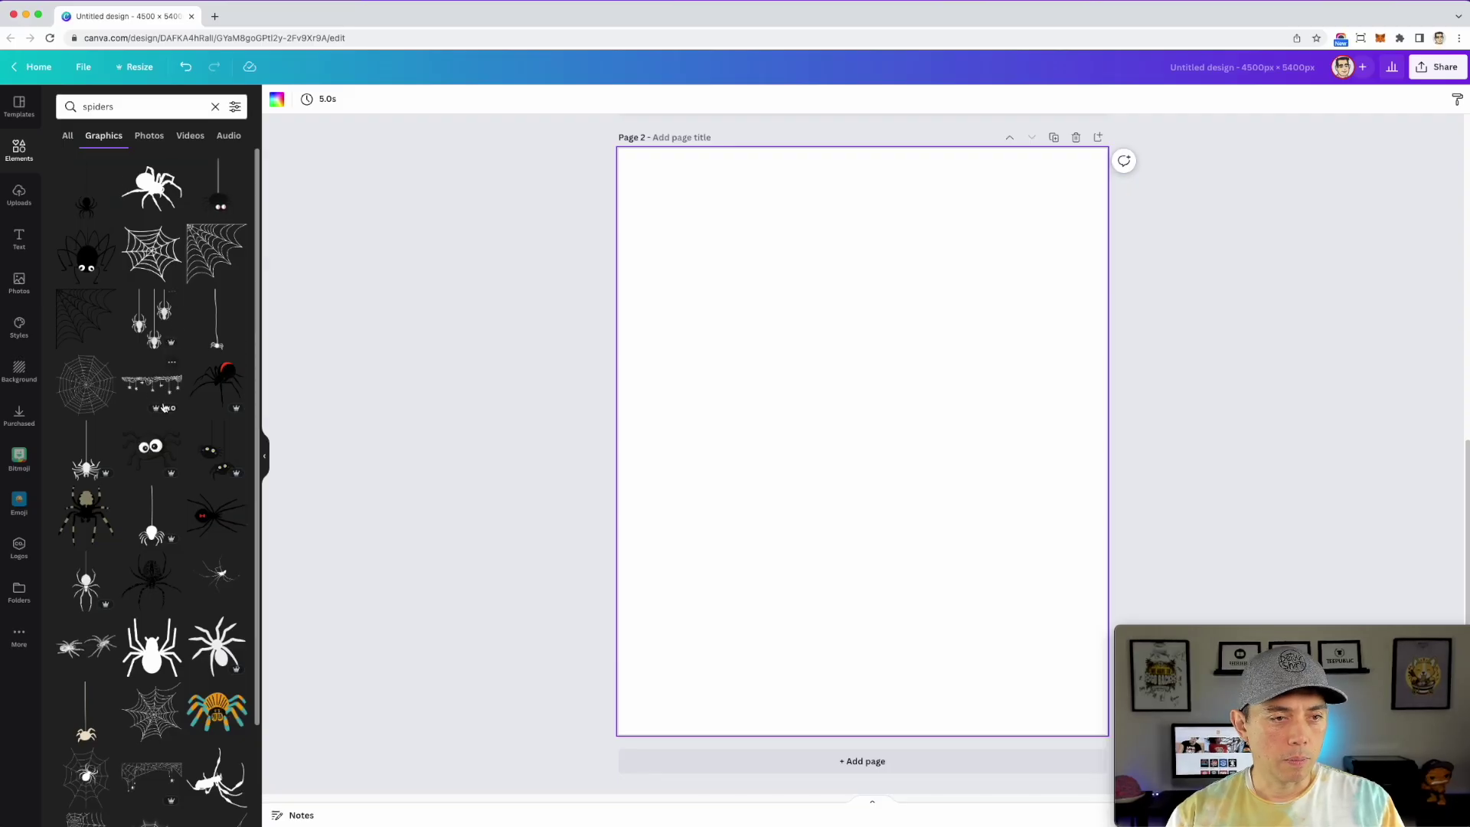
Add the wide web garland with hanging spiders to page 2 and move it near the page's upper-left corner.
click(163, 405)
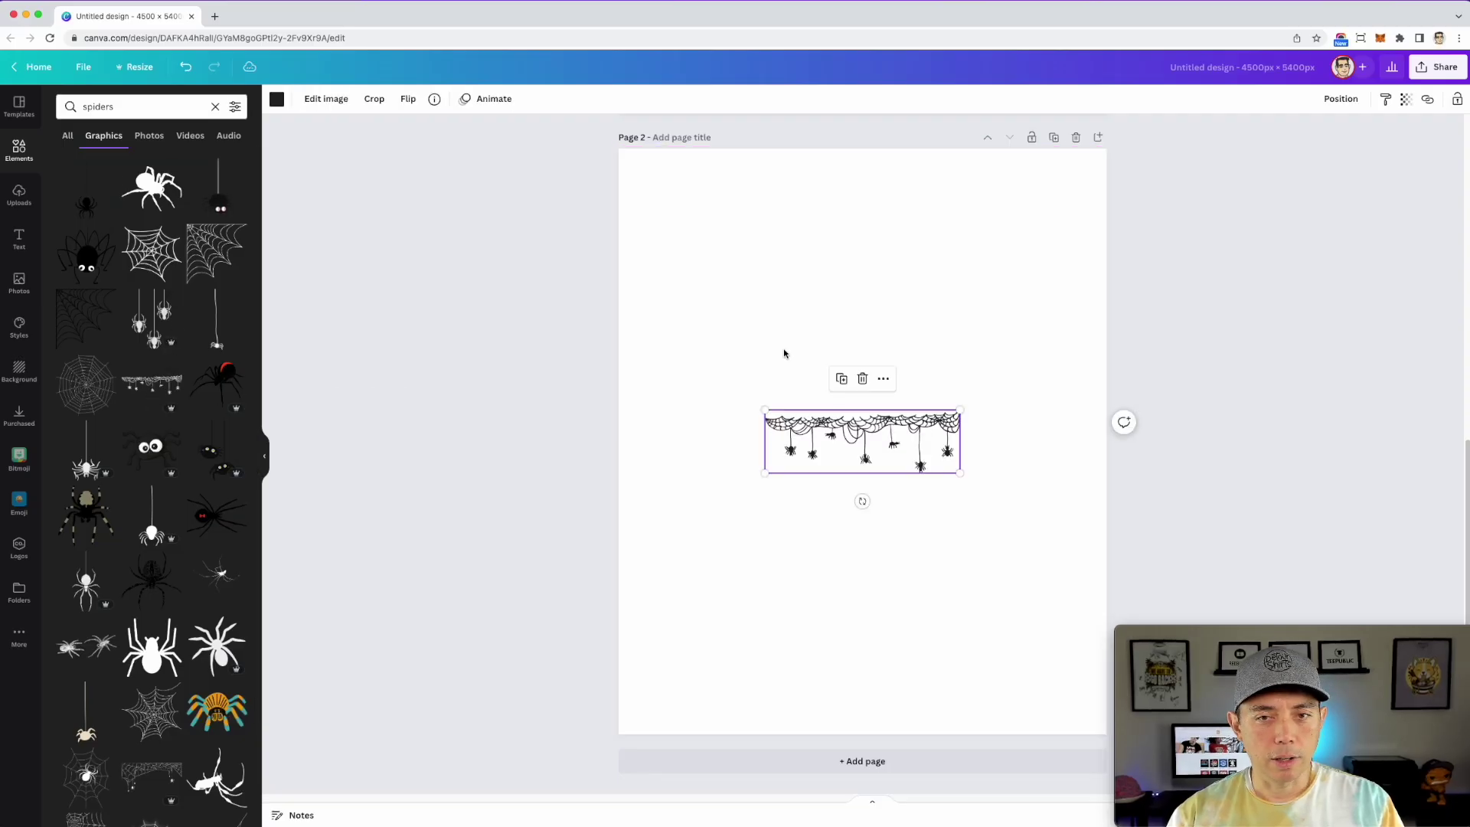
drag(914, 412, 856, 249)
drag(1145, 266, 1097, 199)
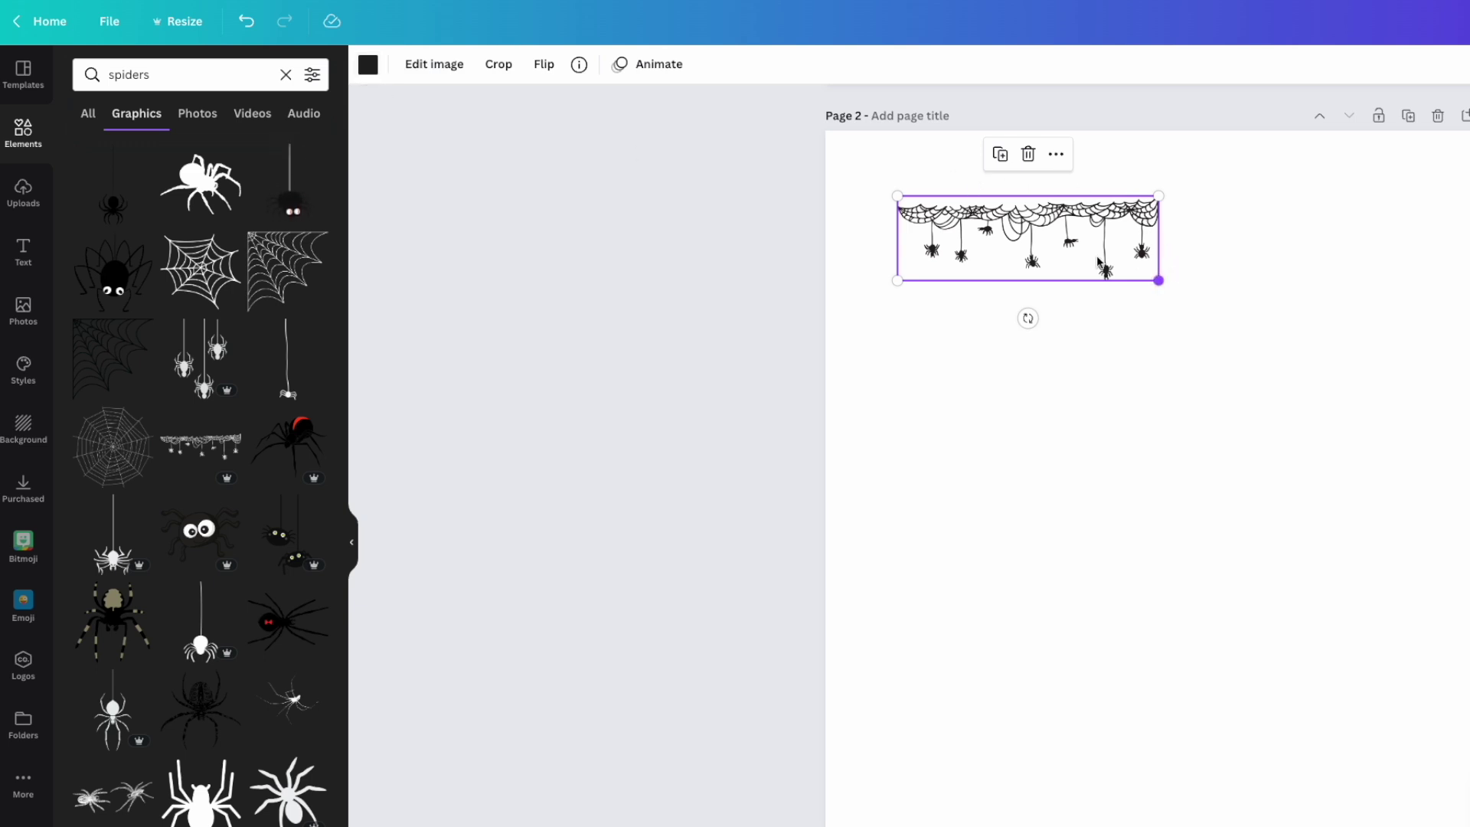
Recolor the spider garland pure black and enlarge it to span most of the page's width along the upper edge.
click(367, 66)
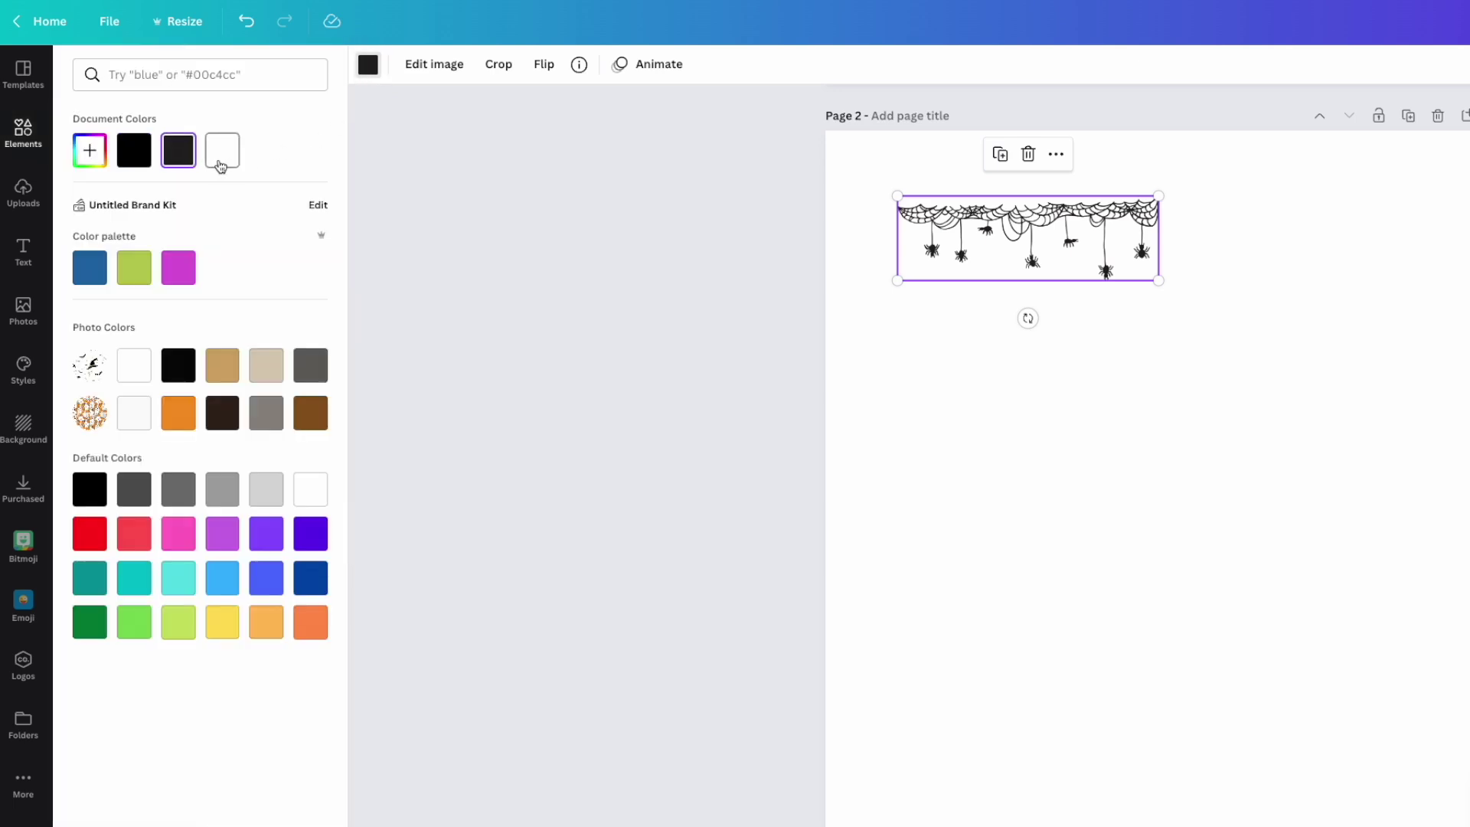
click(136, 269)
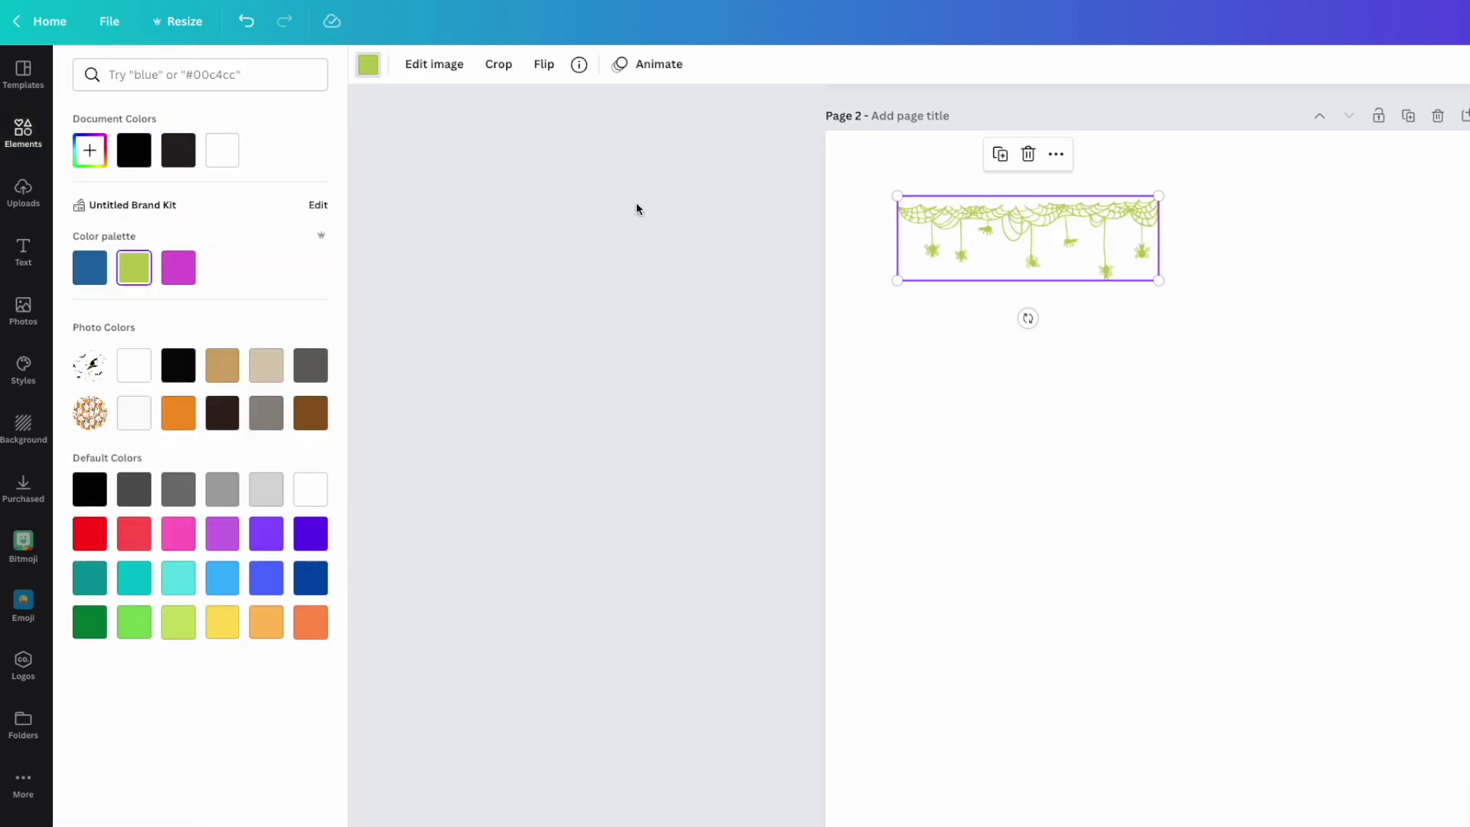
click(123, 151)
drag(1159, 282, 1424, 380)
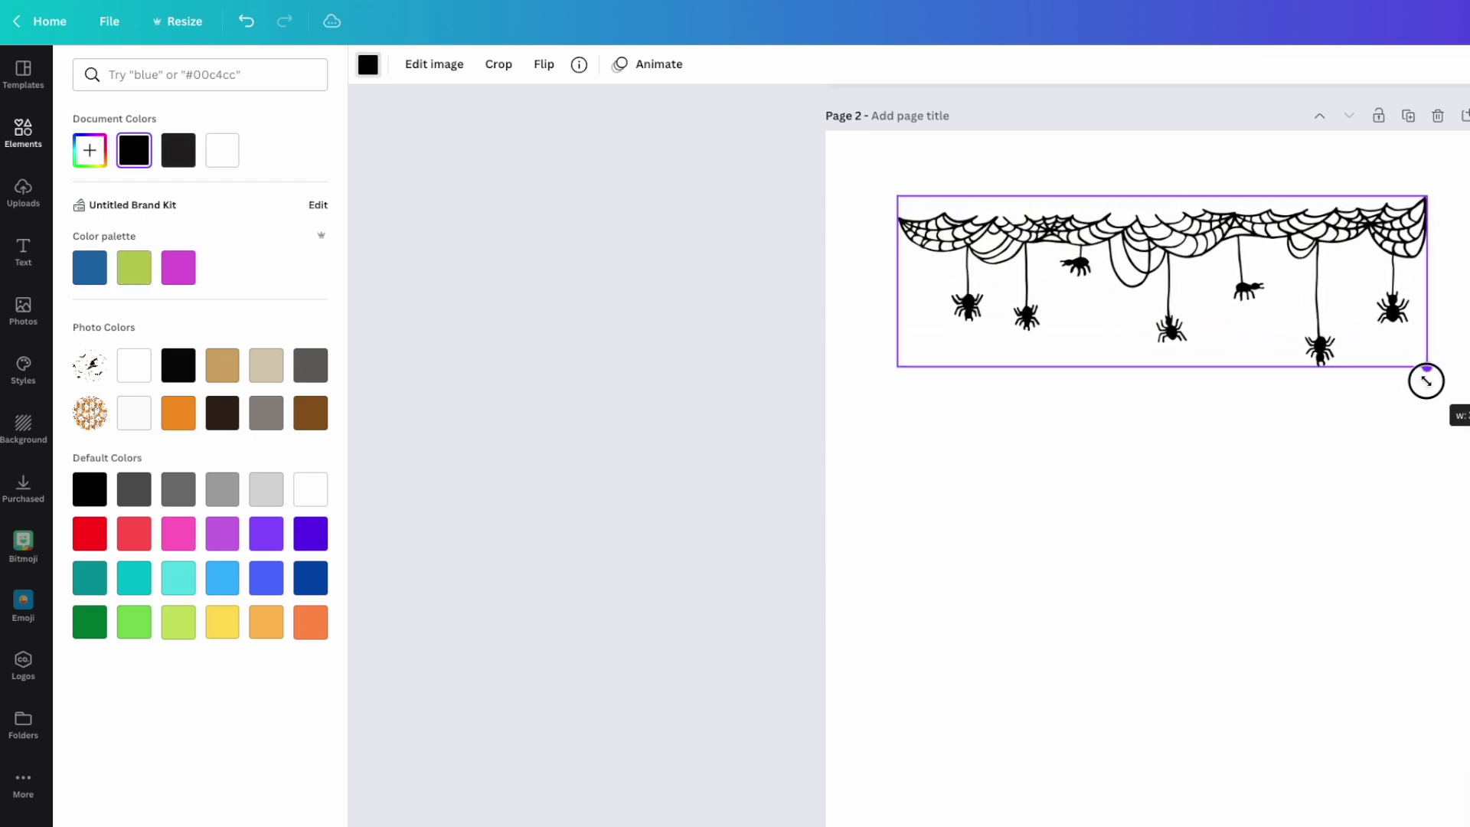
drag(1239, 279, 1201, 249)
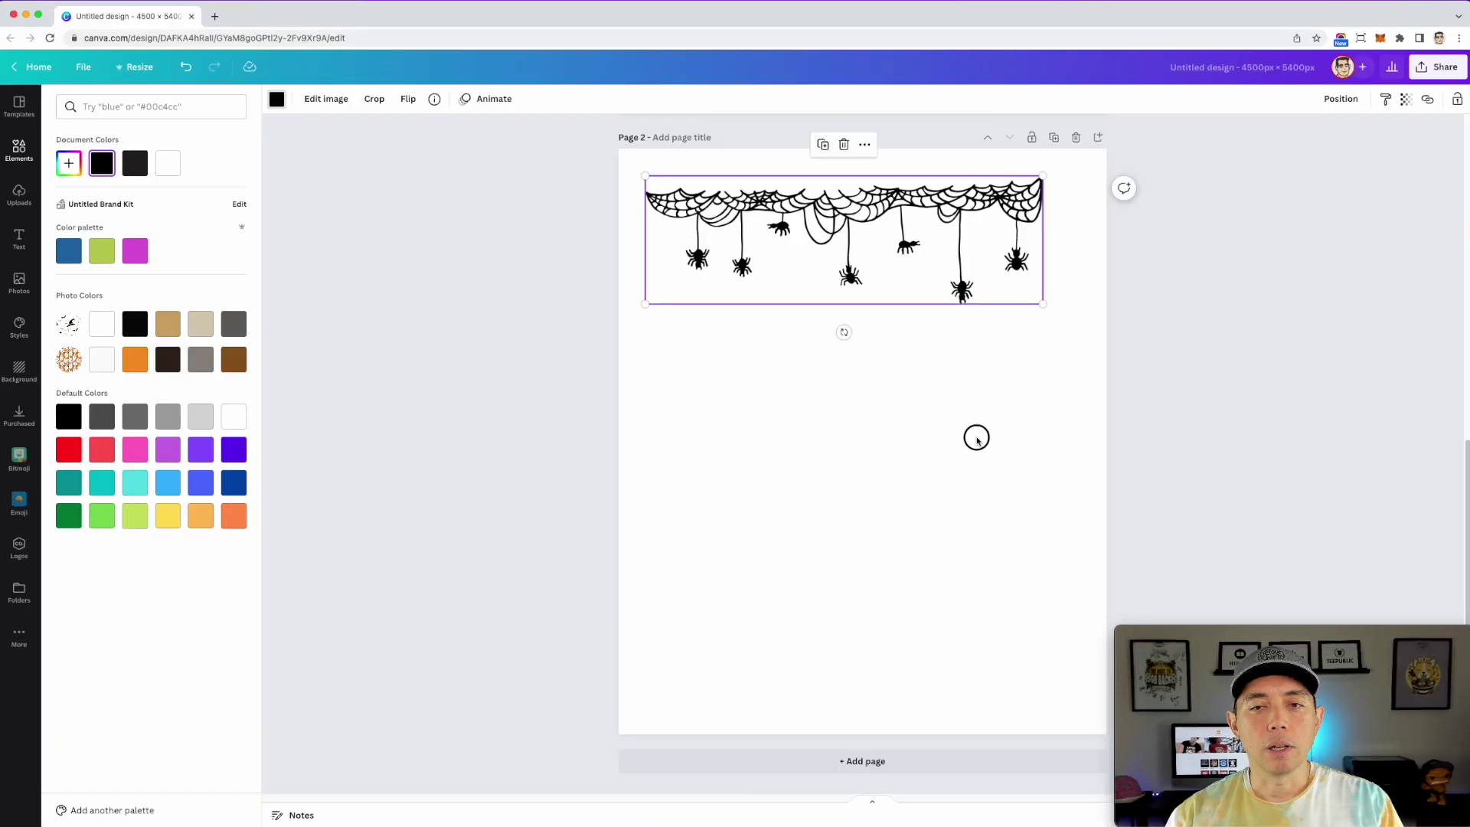
key(Escape)
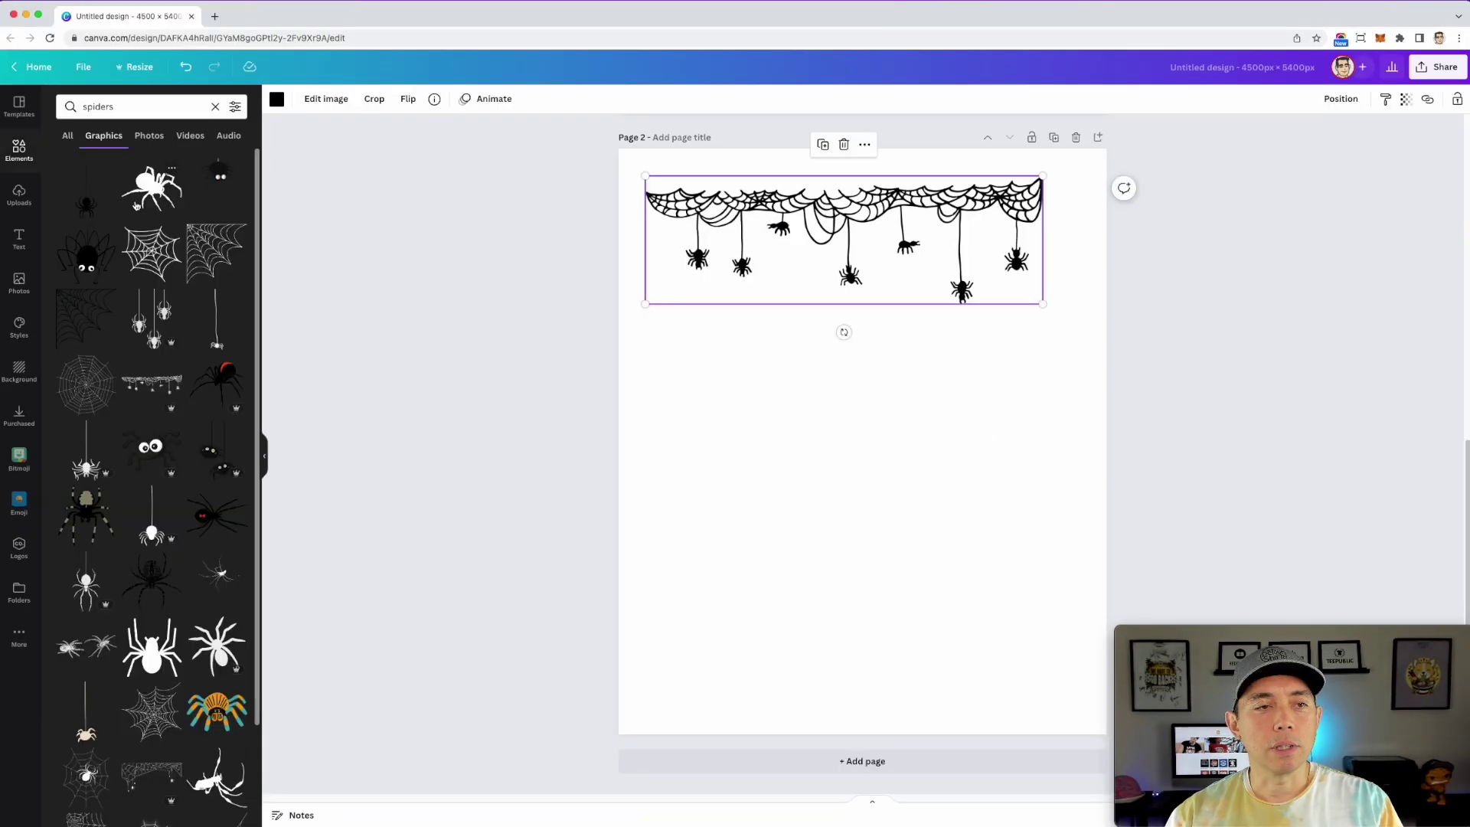
Add the triangular corner spiderweb graphic and place it below the garland near the page's right edge.
scroll(217, 337, down, 2)
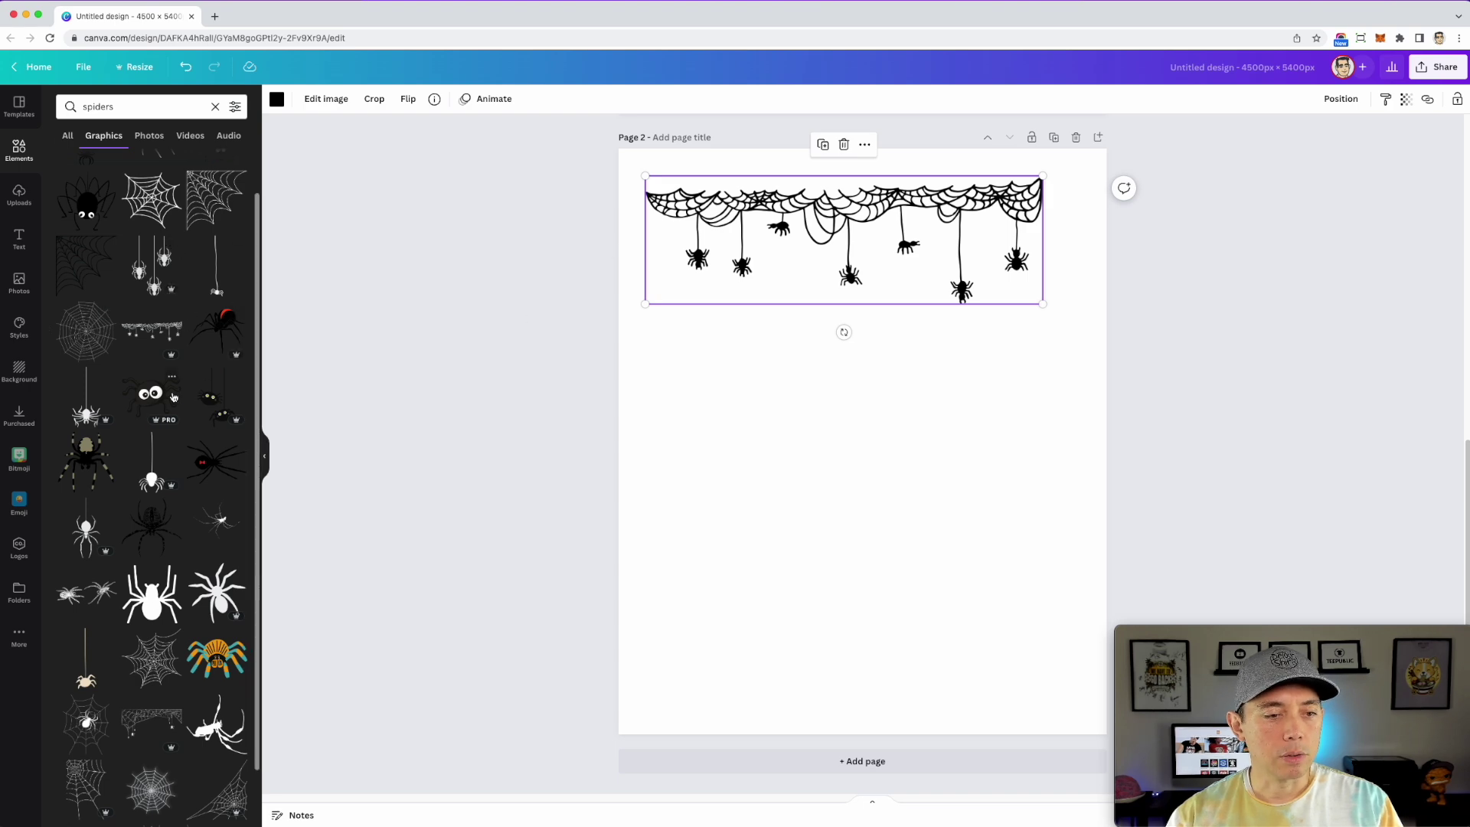
scroll(174, 397, down, 5)
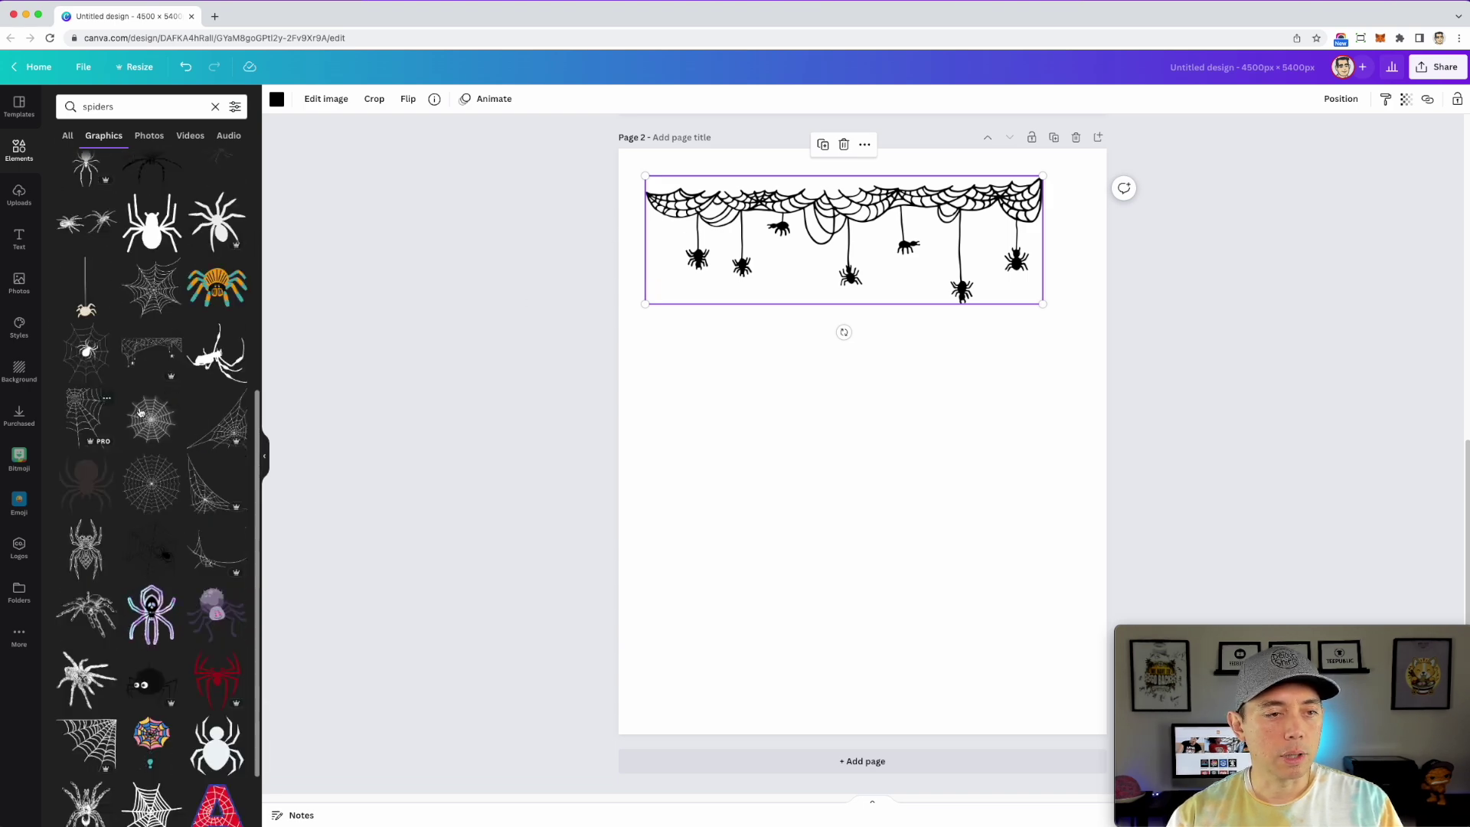
click(217, 433)
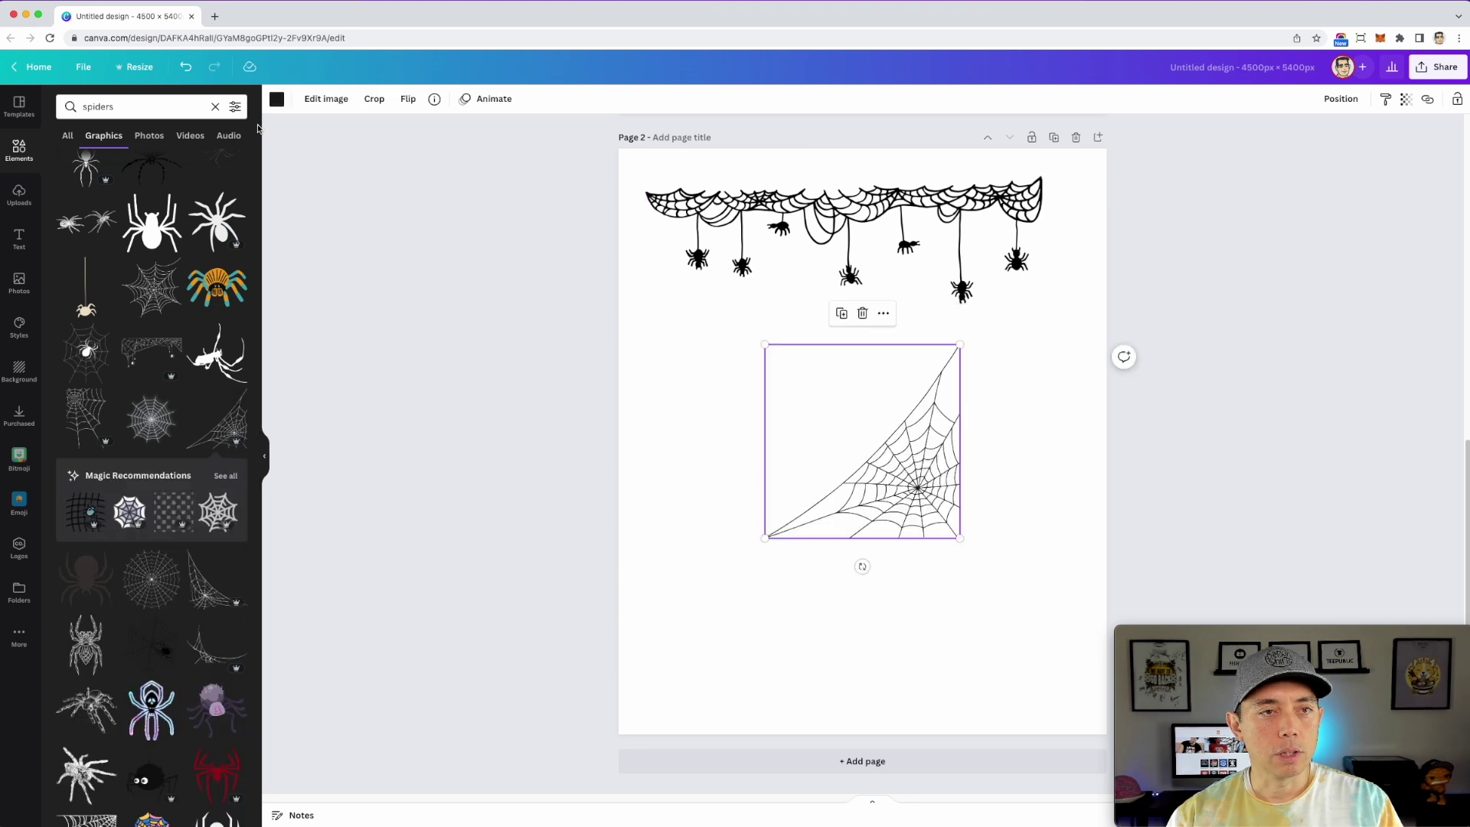
drag(886, 486, 999, 410)
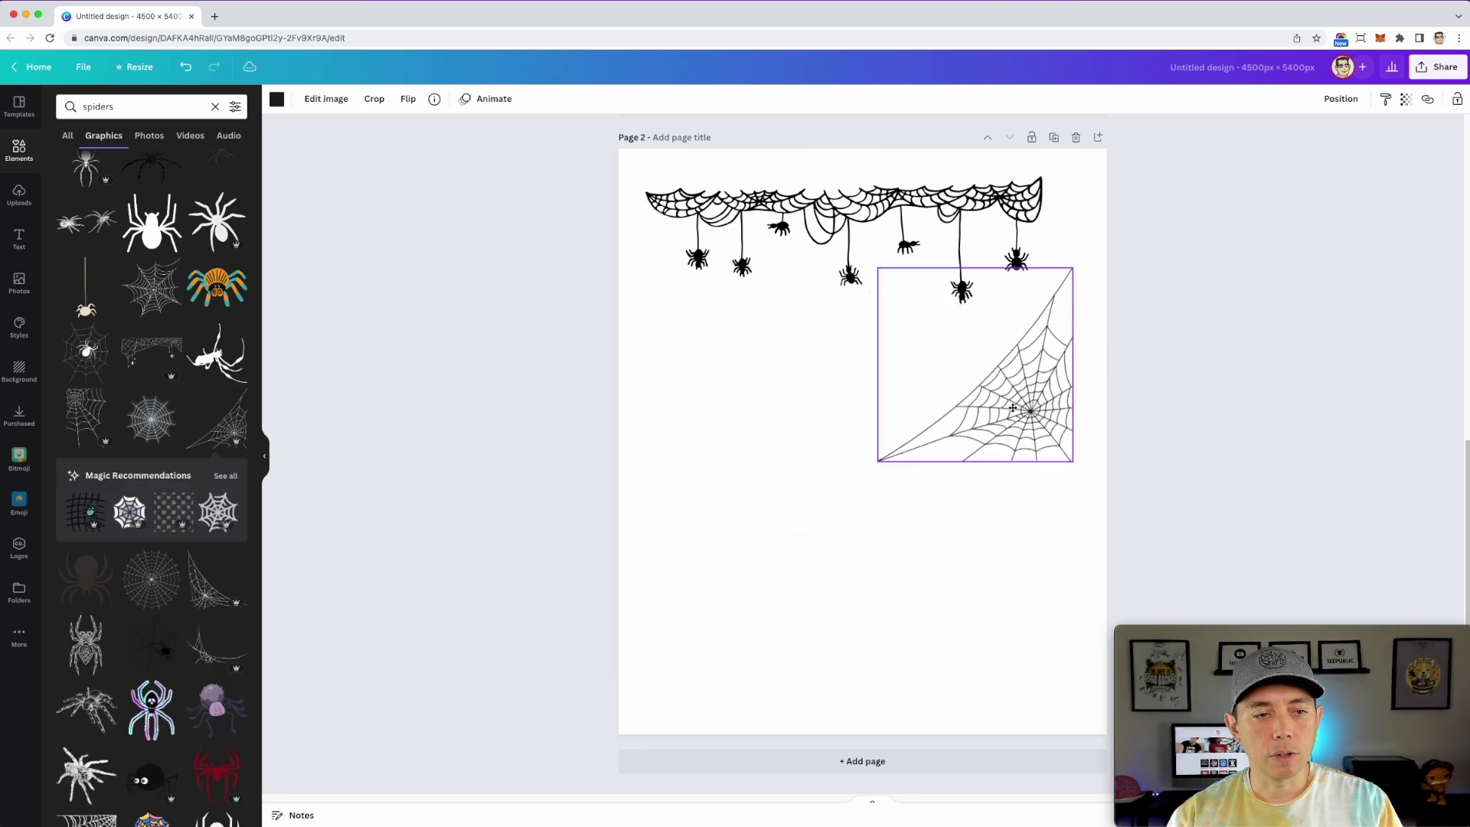
Search the graphics for "bats".
scroll(191, 245, down, 2)
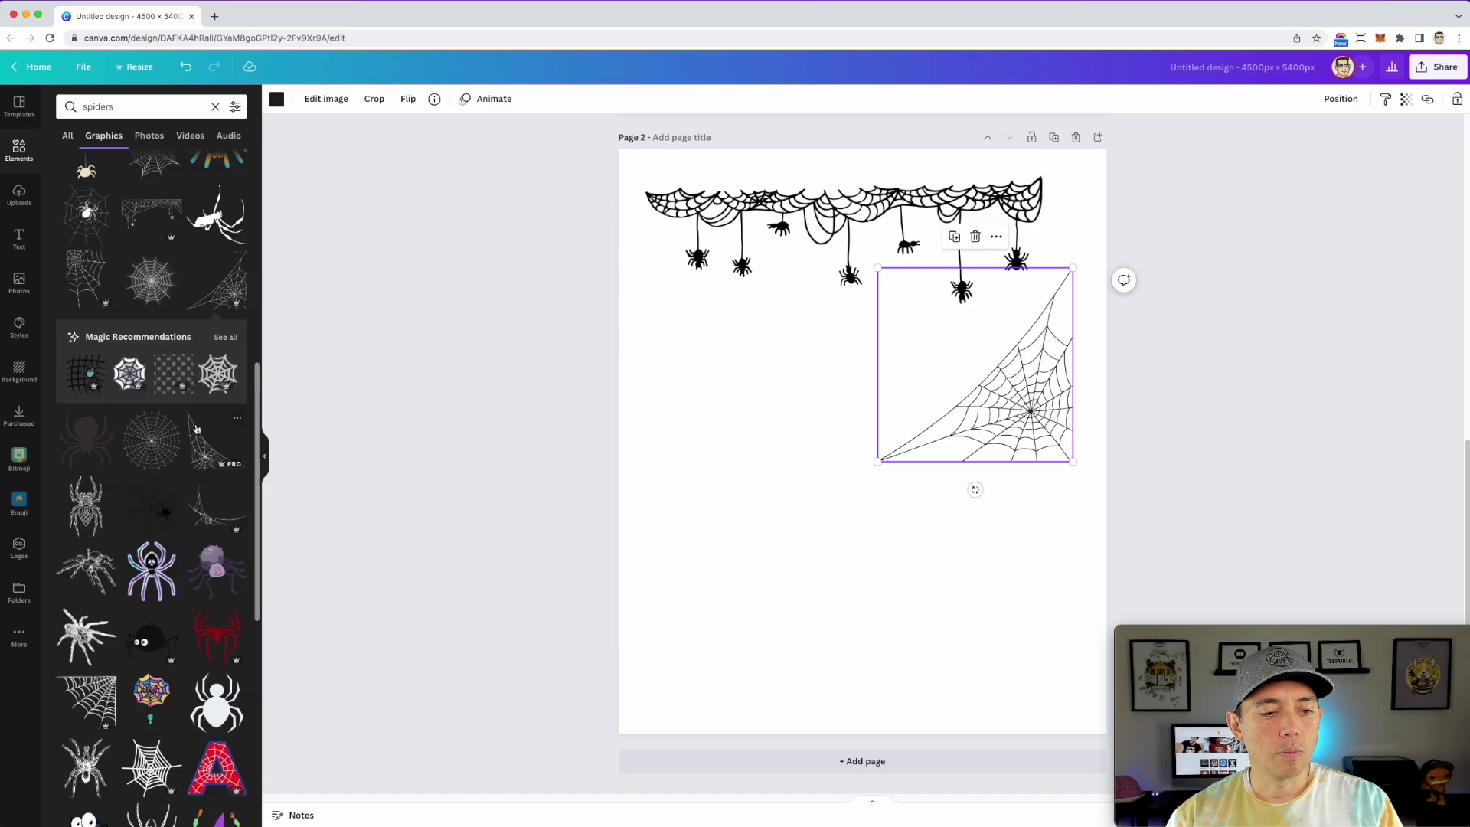
scroll(148, 273, up, 7)
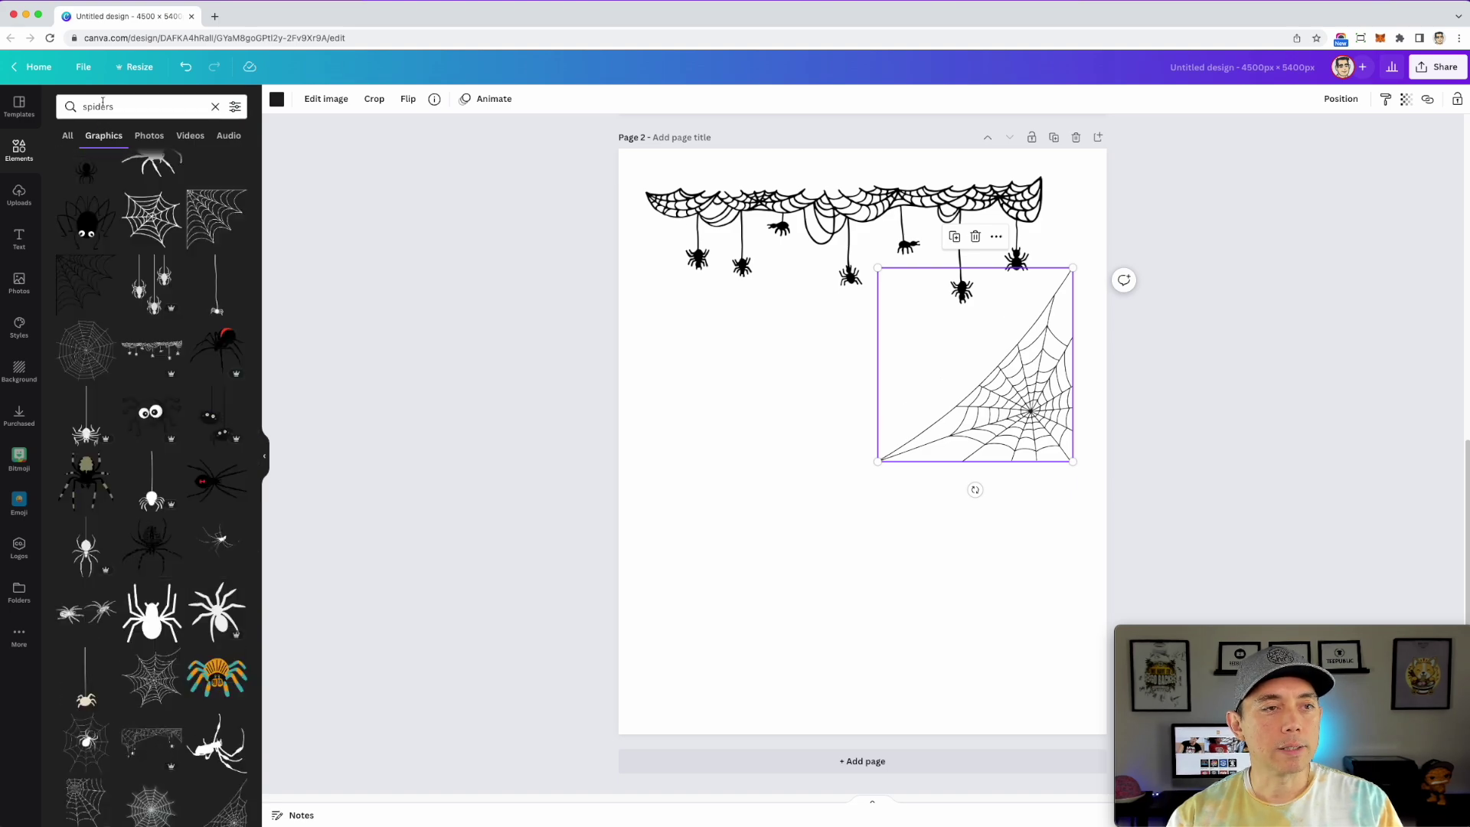
double_click(103, 106)
text(ts)
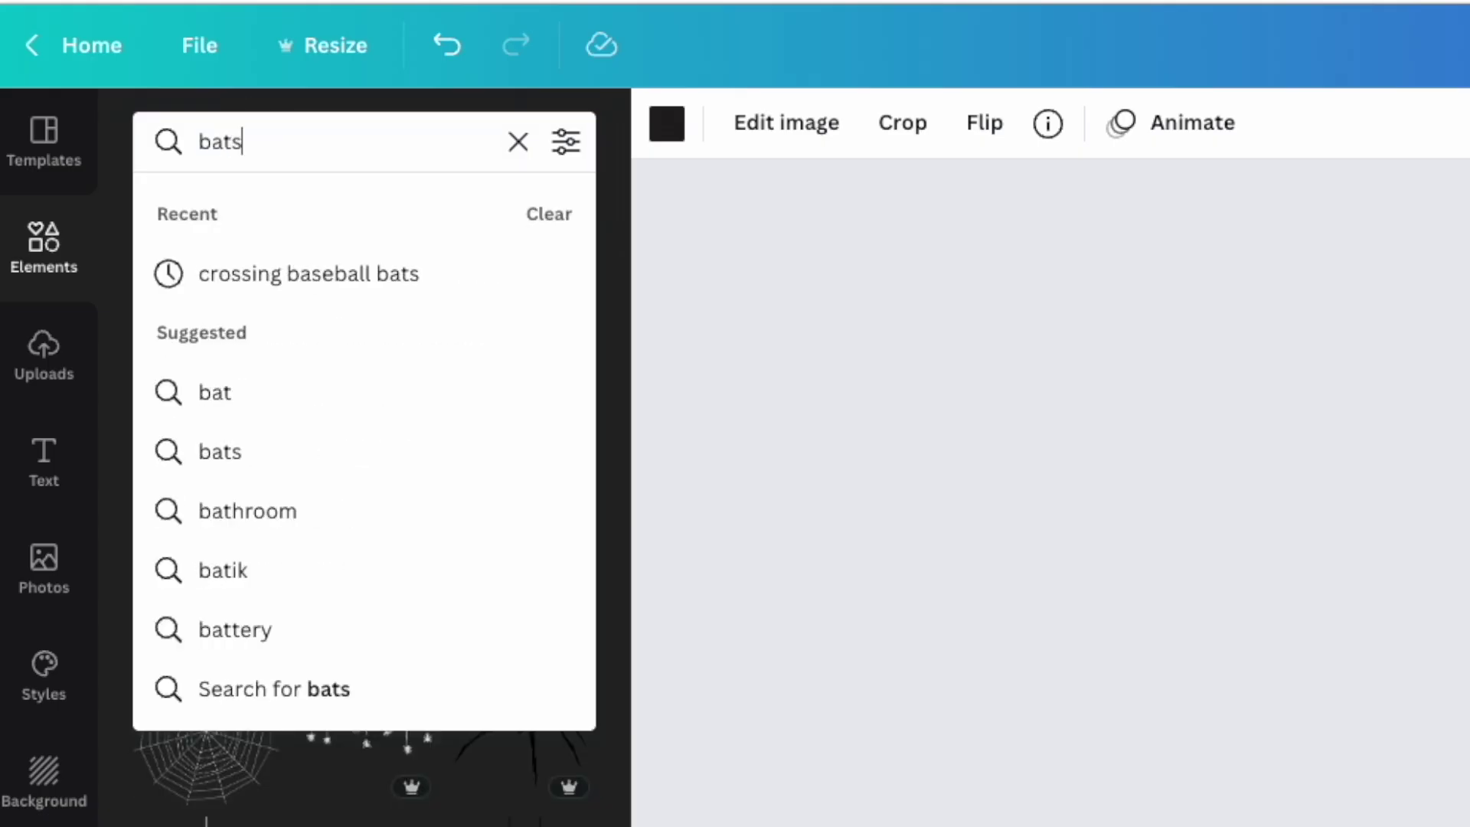
key(Return)
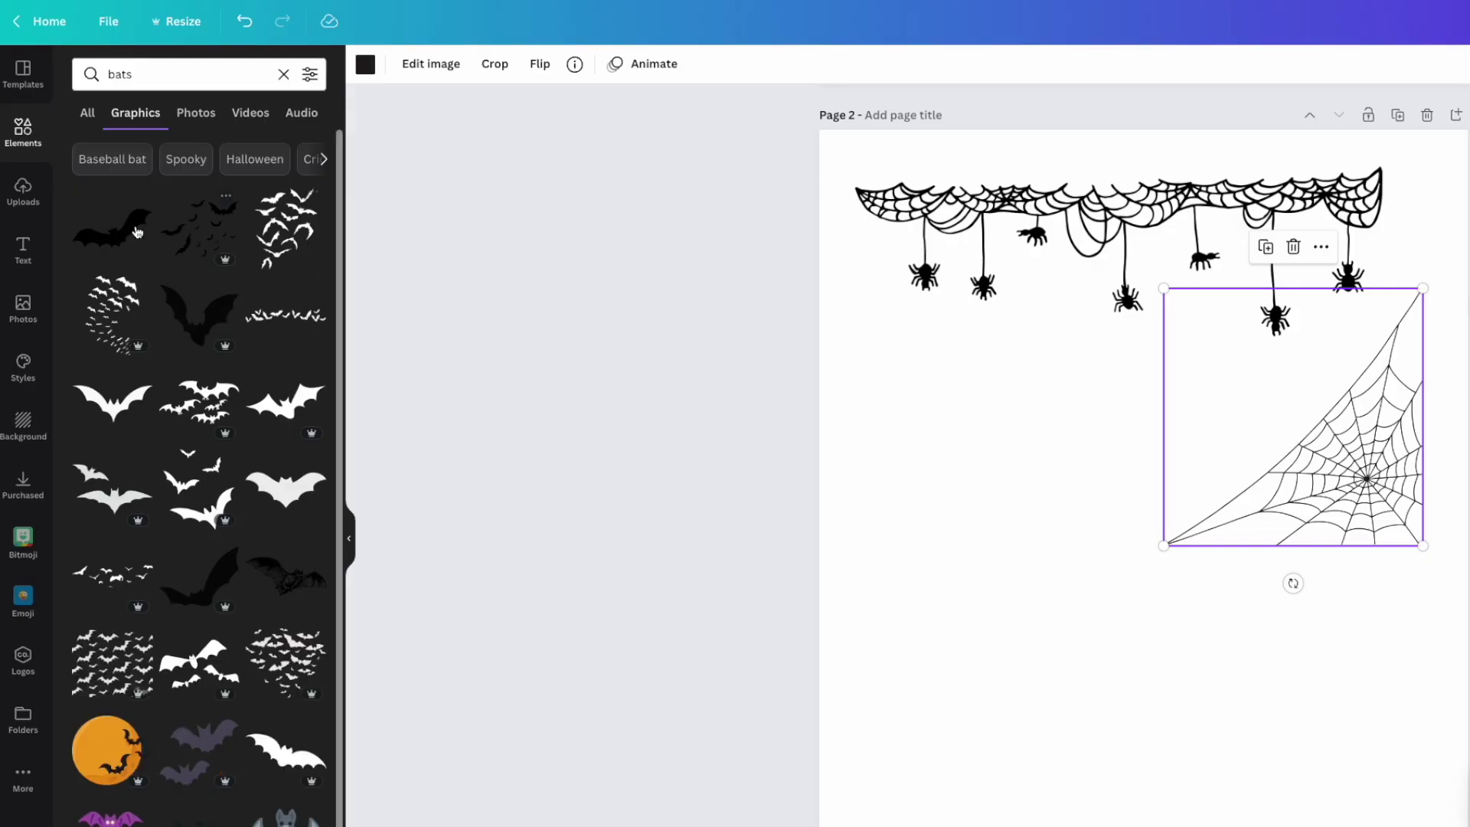
click(122, 237)
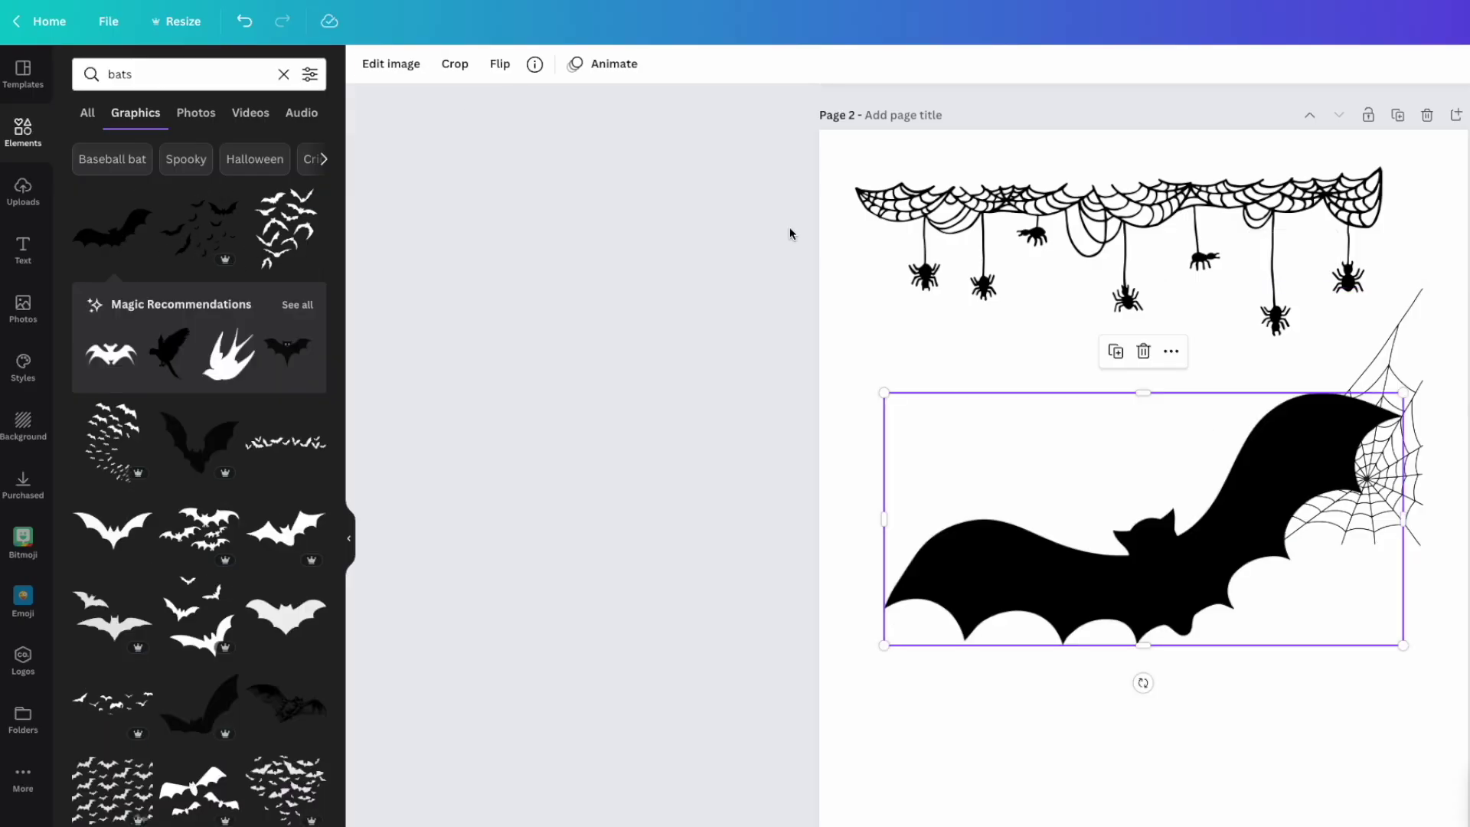
drag(1104, 549, 1024, 467)
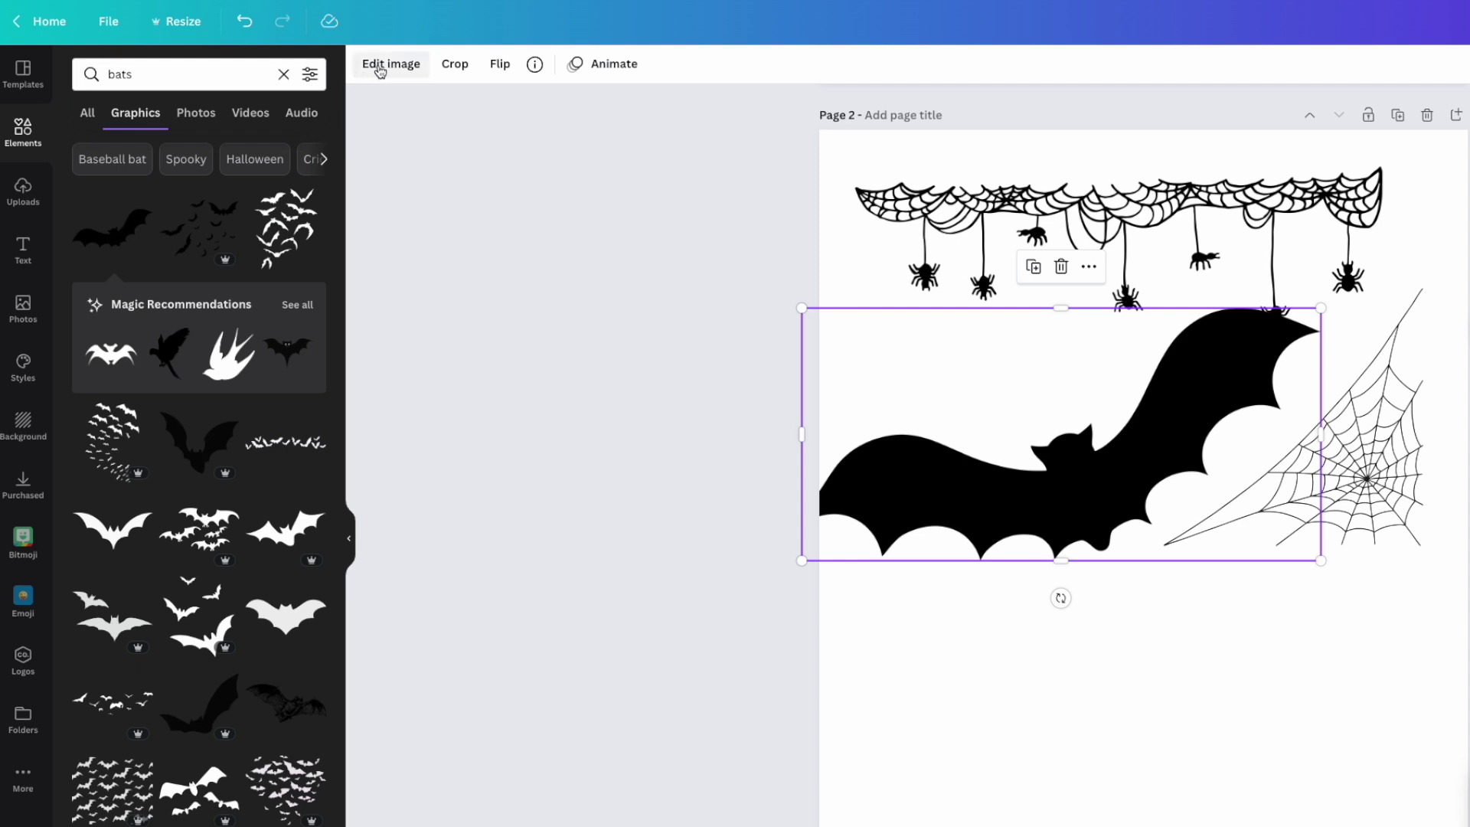
key(Delete)
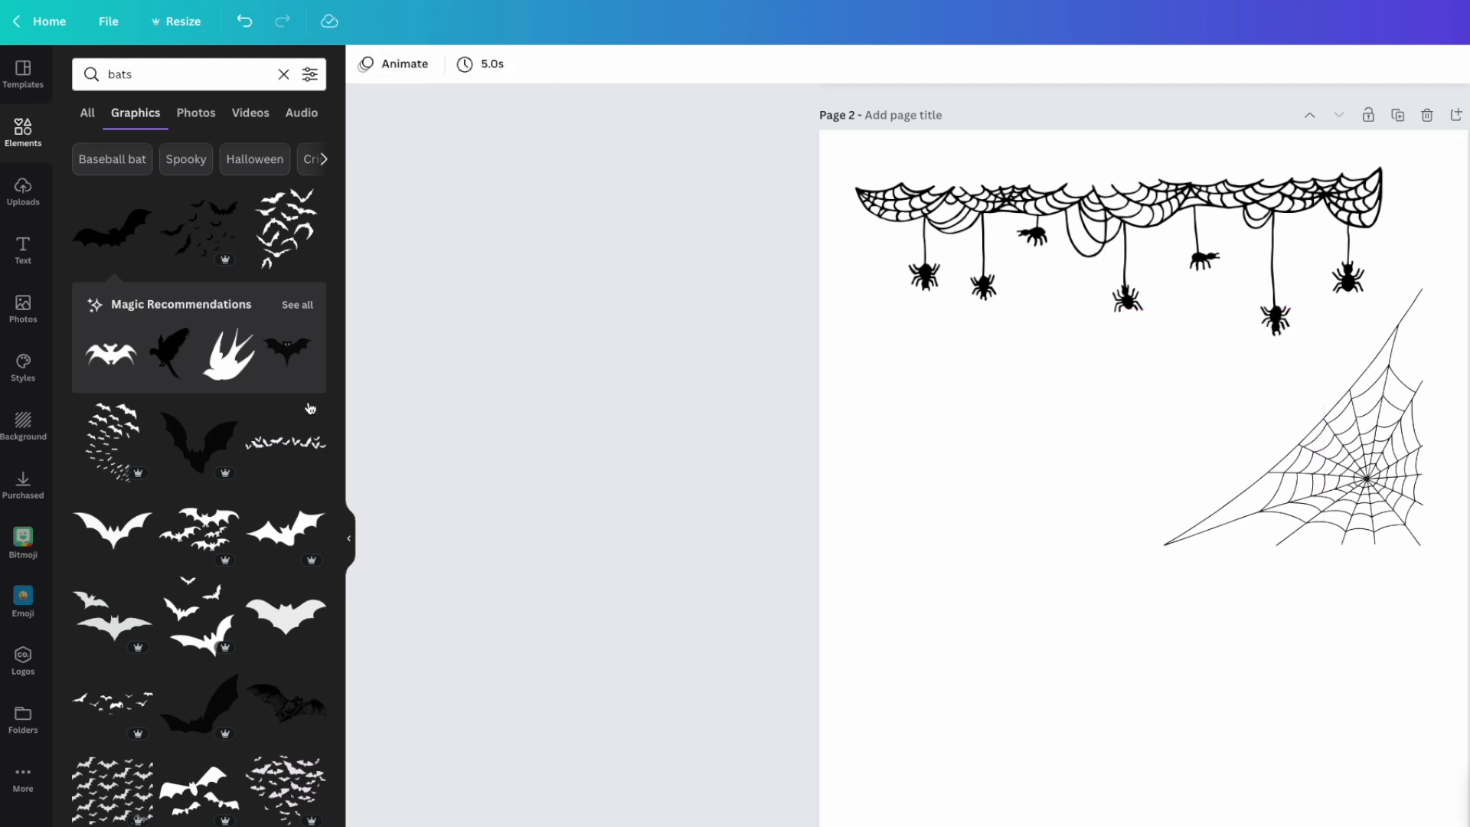
Place the recolorable flying-bat silhouette left of the corner web, and the orange moon with bats below it, reduced in size.
click(283, 542)
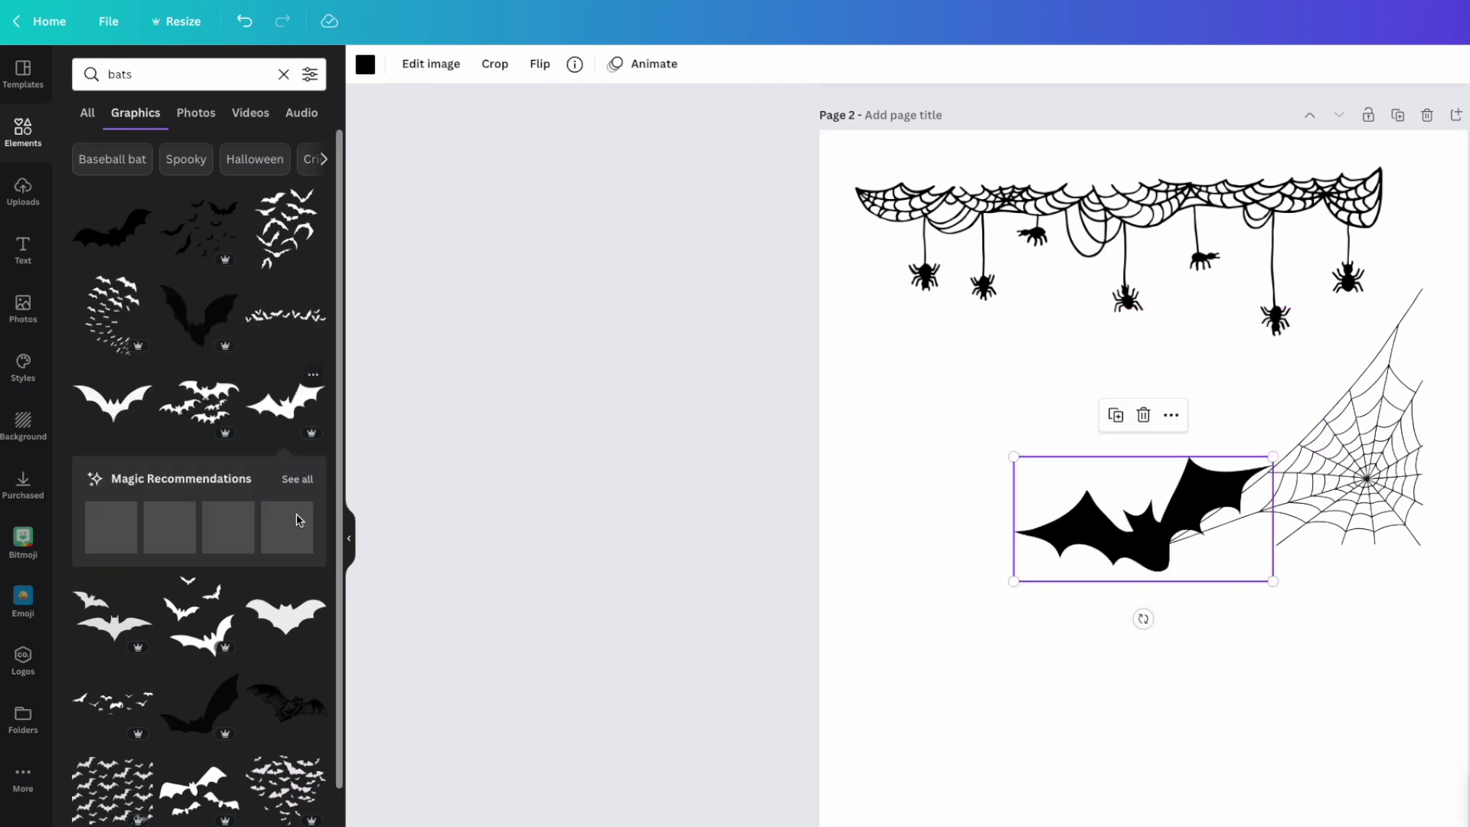
drag(1208, 527, 1068, 399)
scroll(191, 501, down, 5)
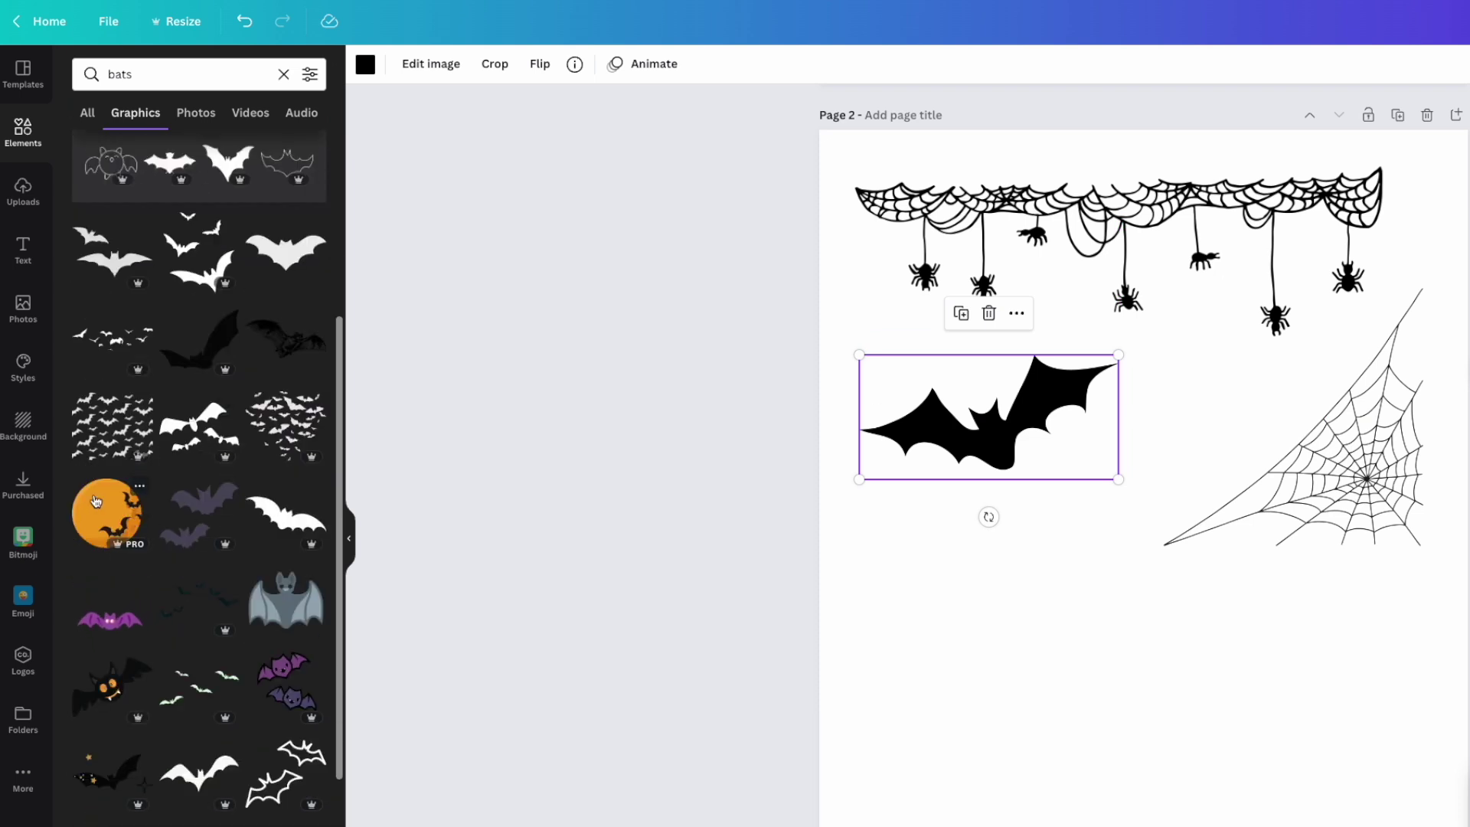
click(94, 503)
drag(1096, 545, 991, 645)
drag(1169, 731, 1092, 694)
drag(977, 591, 1009, 582)
scroll(251, 692, down, 5)
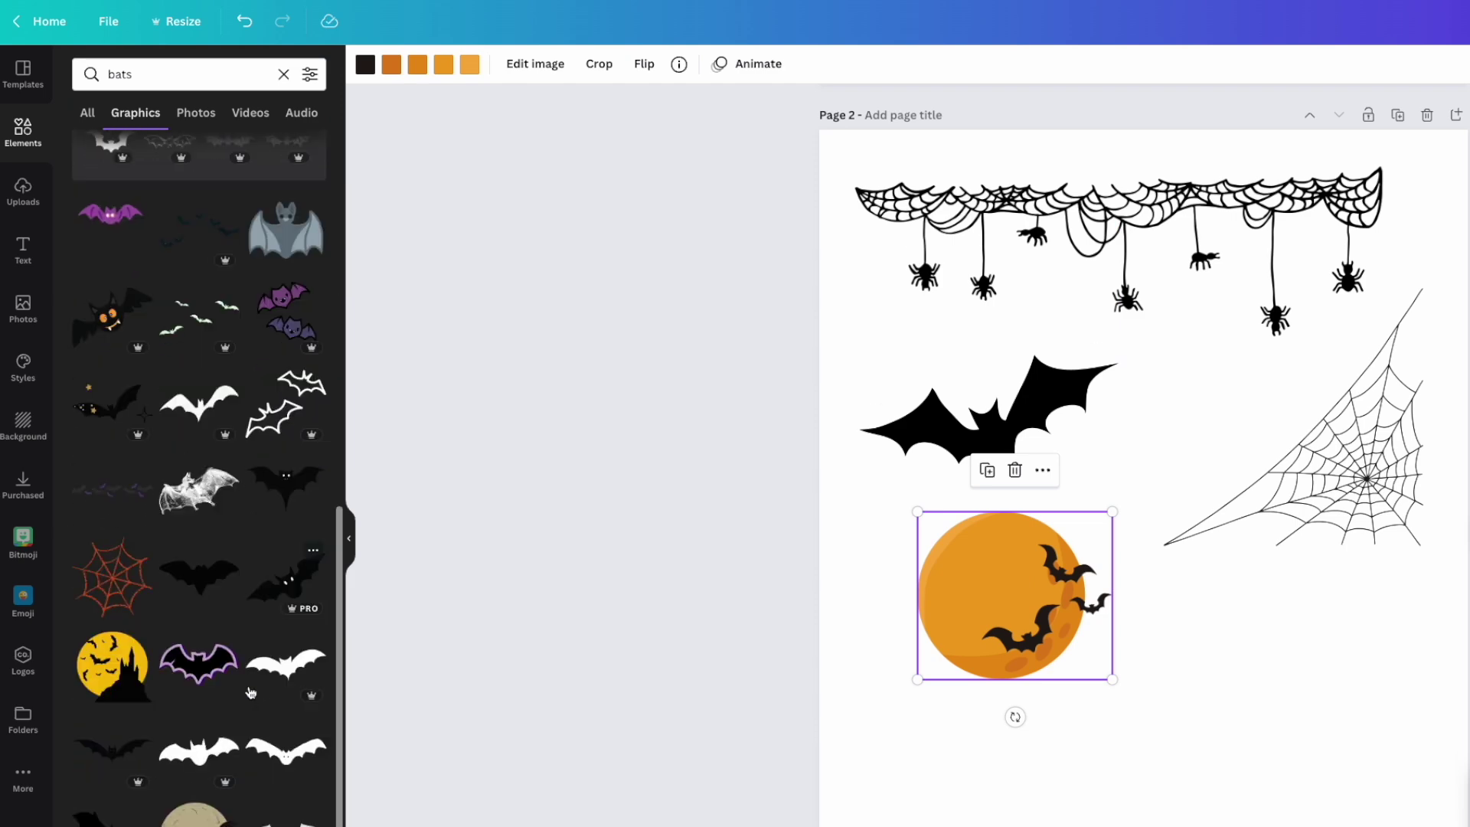
Replace page 1's purple pumpkin-and-hat square with the purple bat pattern, enlarged to fill the same grid cell.
scroll(251, 692, down, 8)
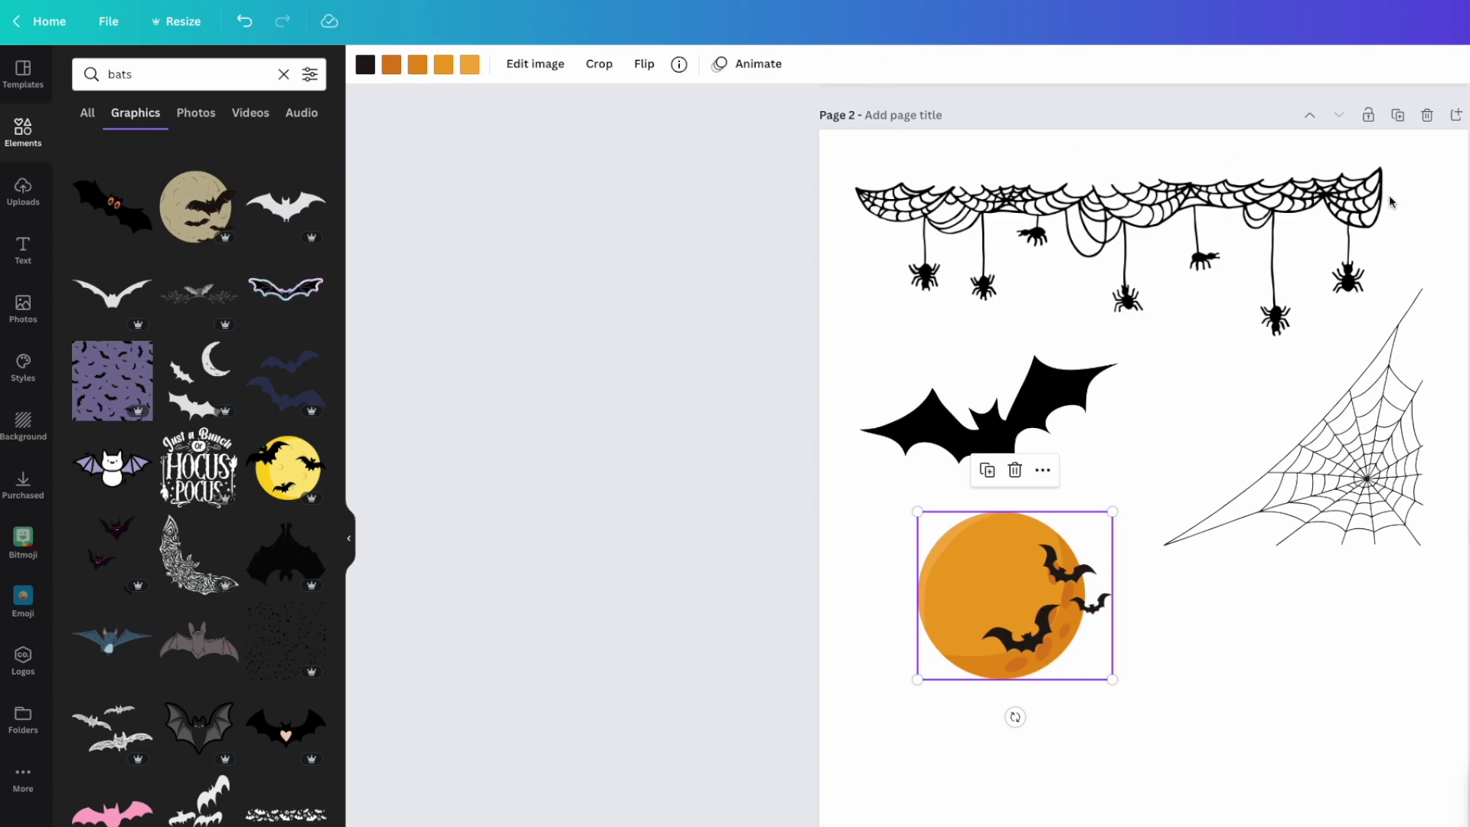
scroll(1390, 189, up, 10)
click(1339, 492)
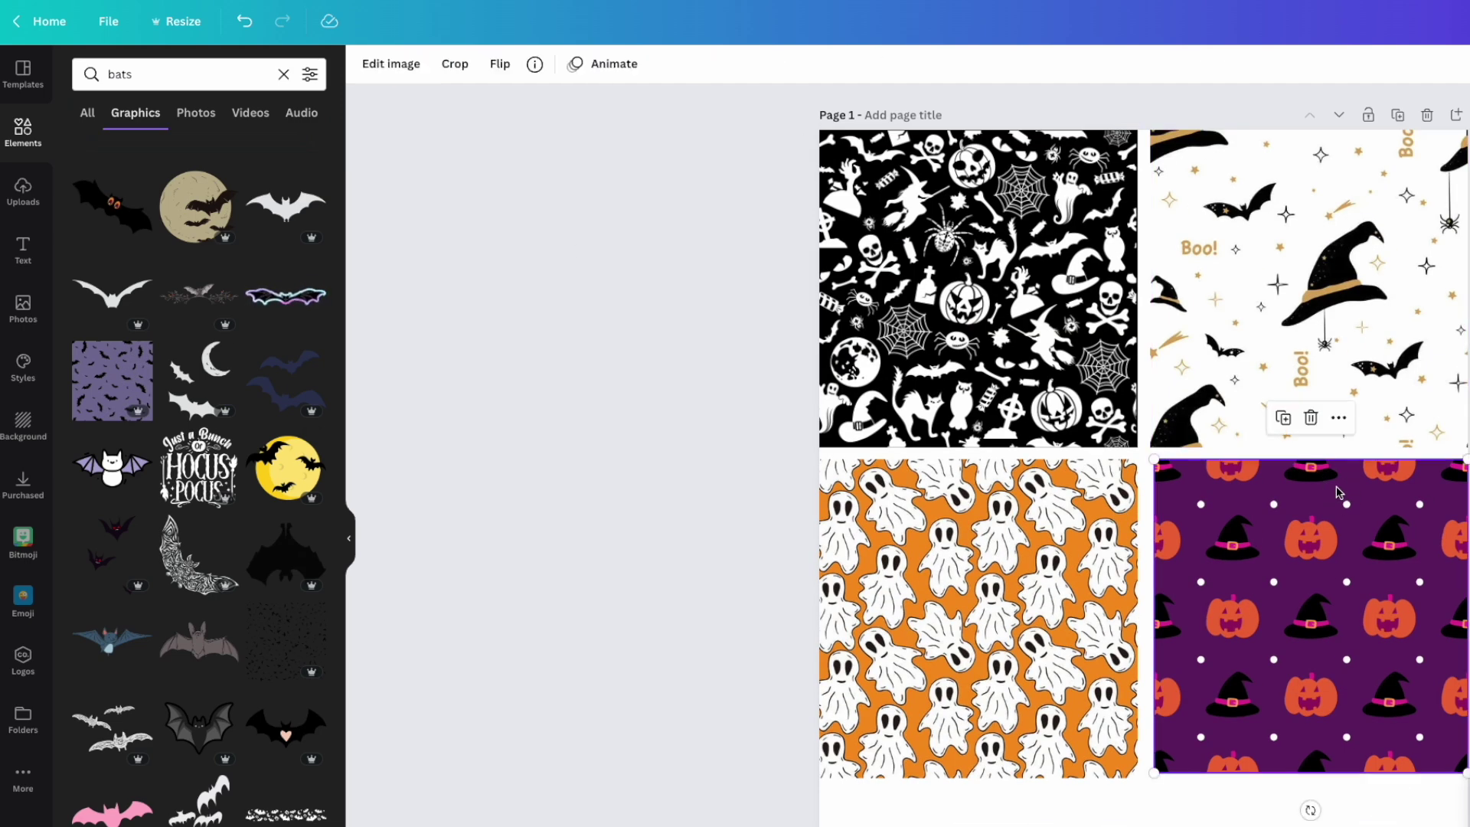
key(Delete)
click(113, 380)
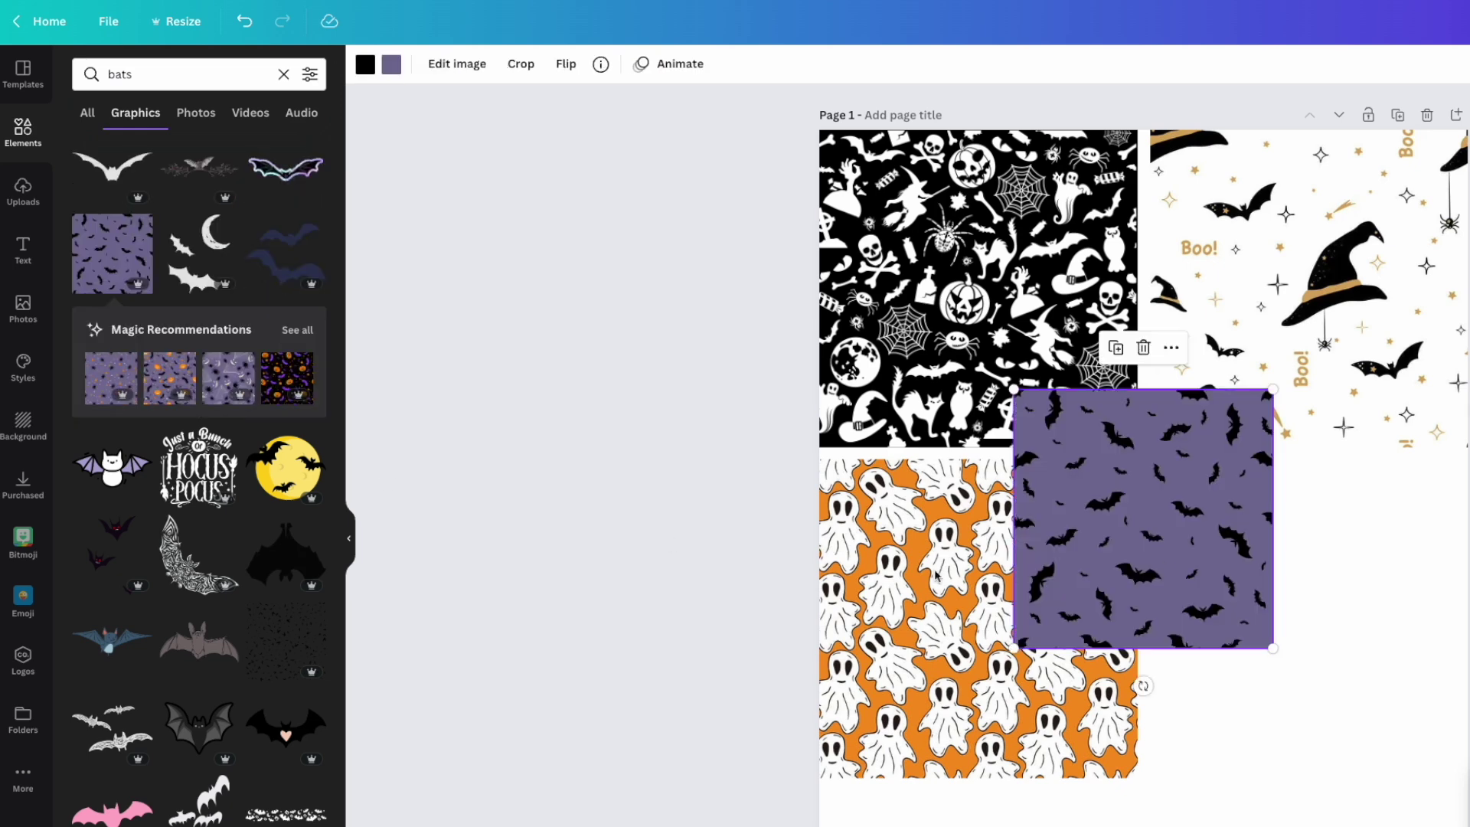
drag(1182, 553, 1319, 623)
drag(1413, 726, 1467, 775)
click(1469, 360)
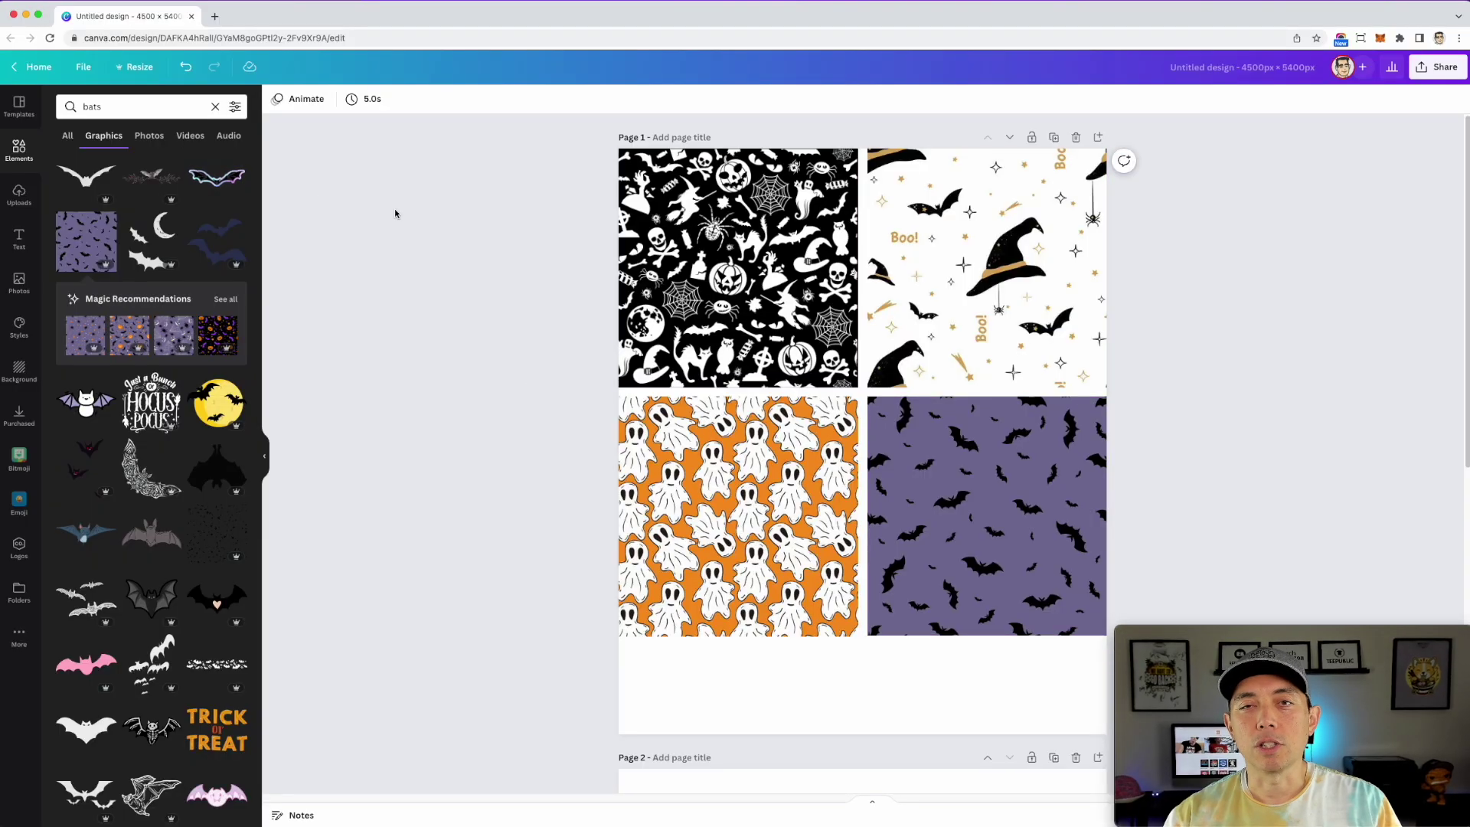
Review both pages, open the design's download options and choose PDF Standard as the file type.
scroll(777, 297, down, 7)
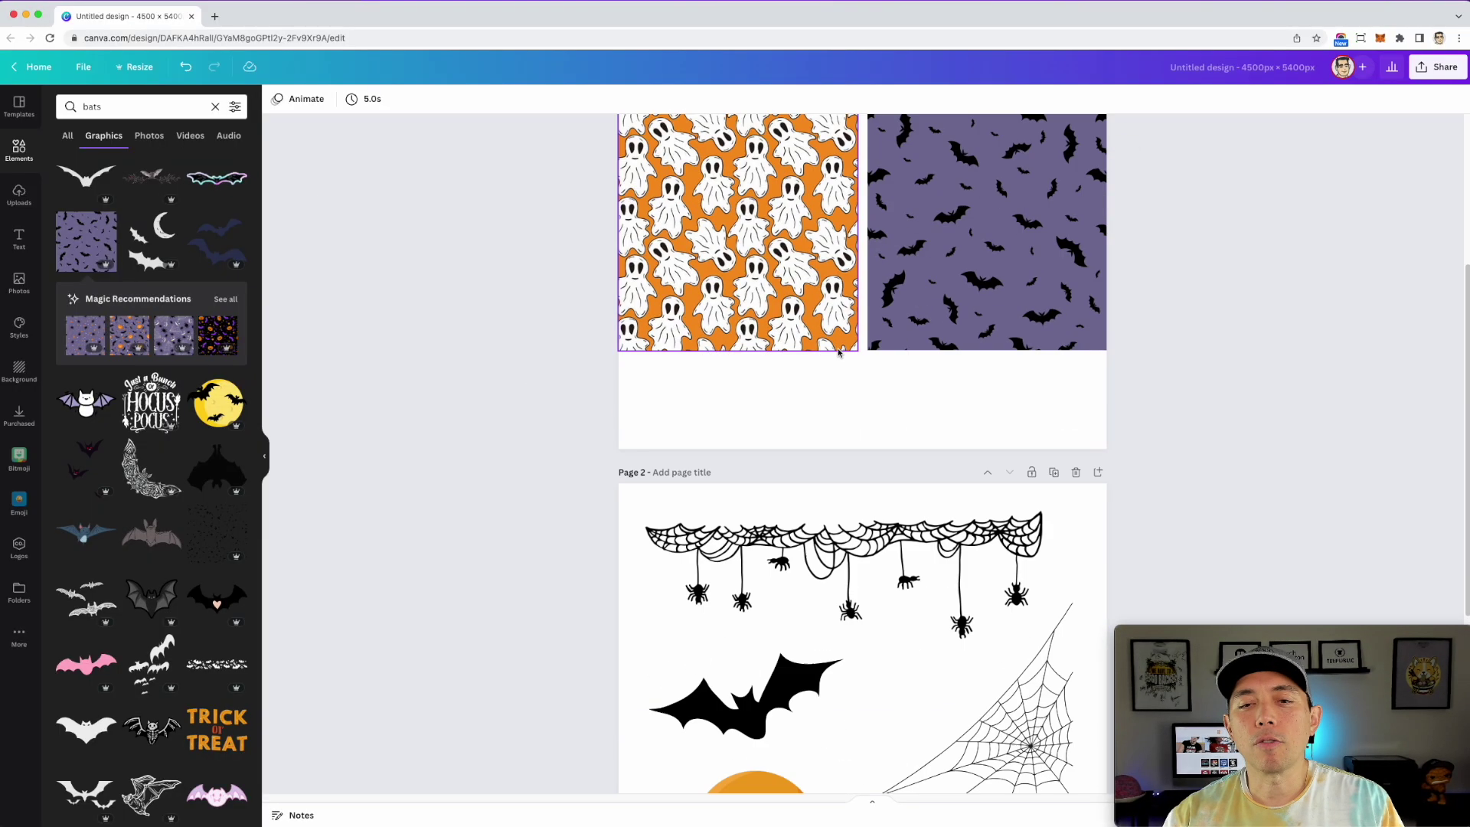
scroll(922, 416, up, 4)
click(1442, 69)
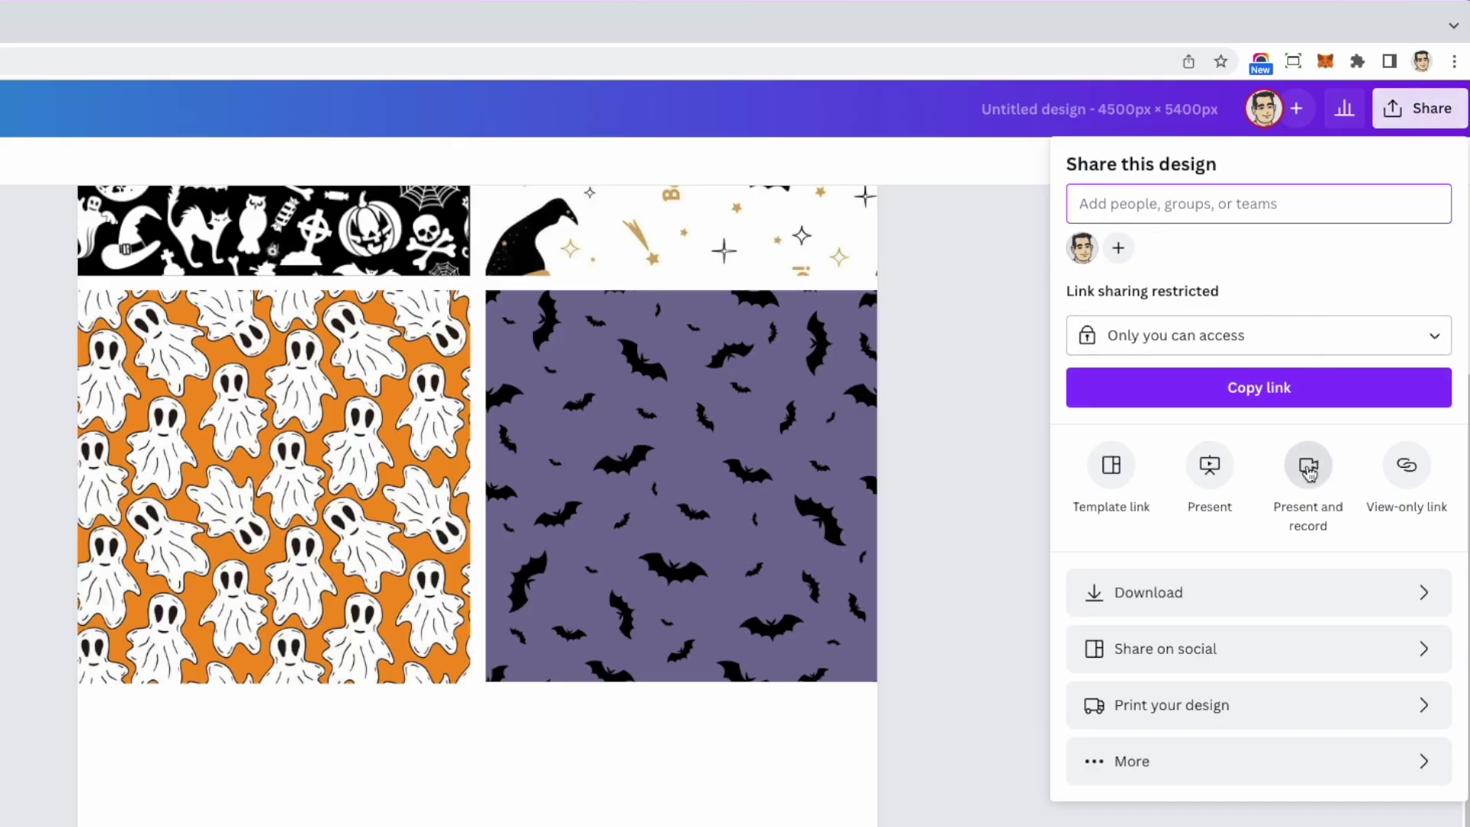
click(1256, 599)
click(1186, 242)
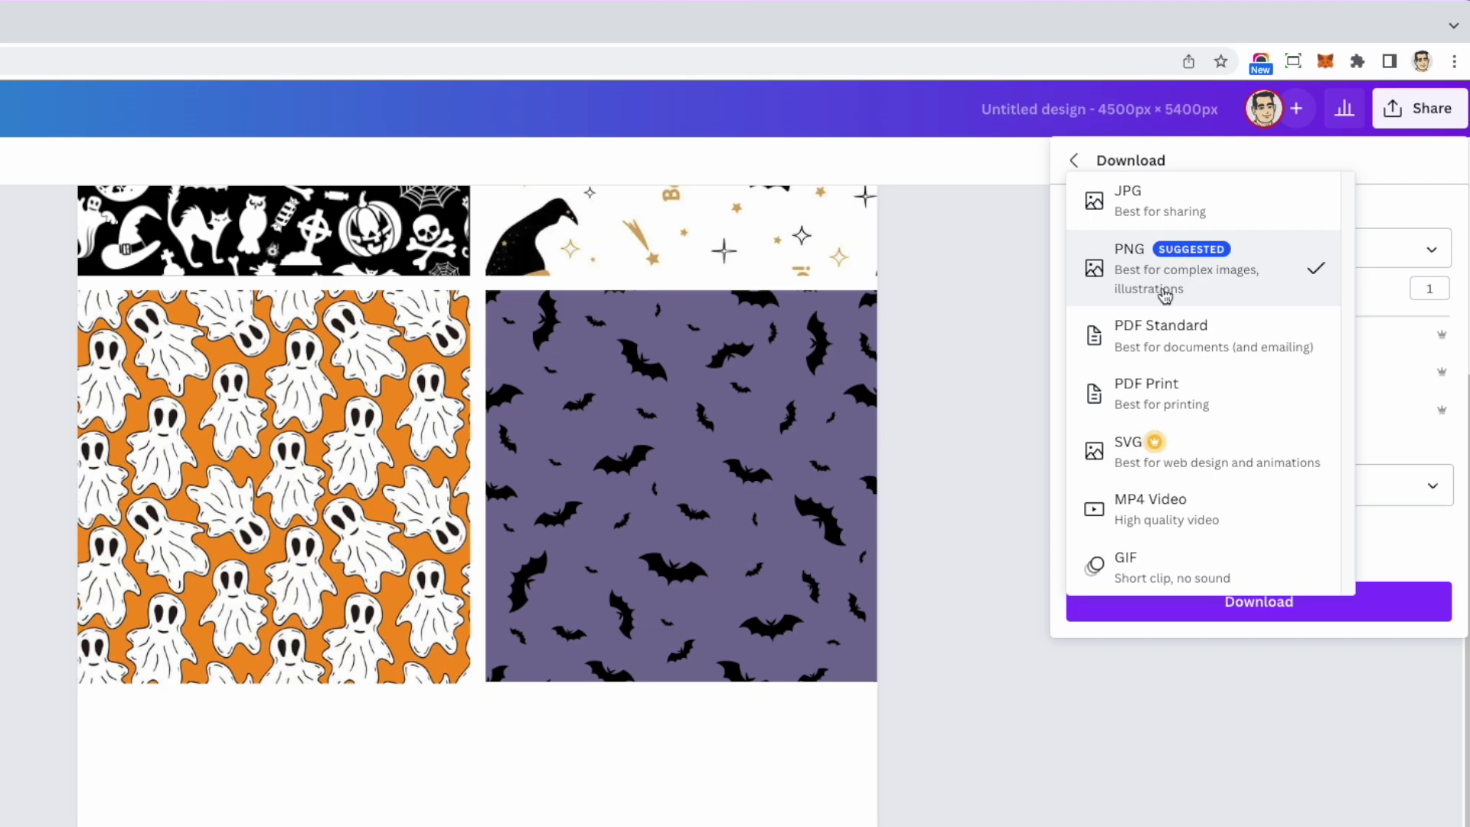
click(1164, 337)
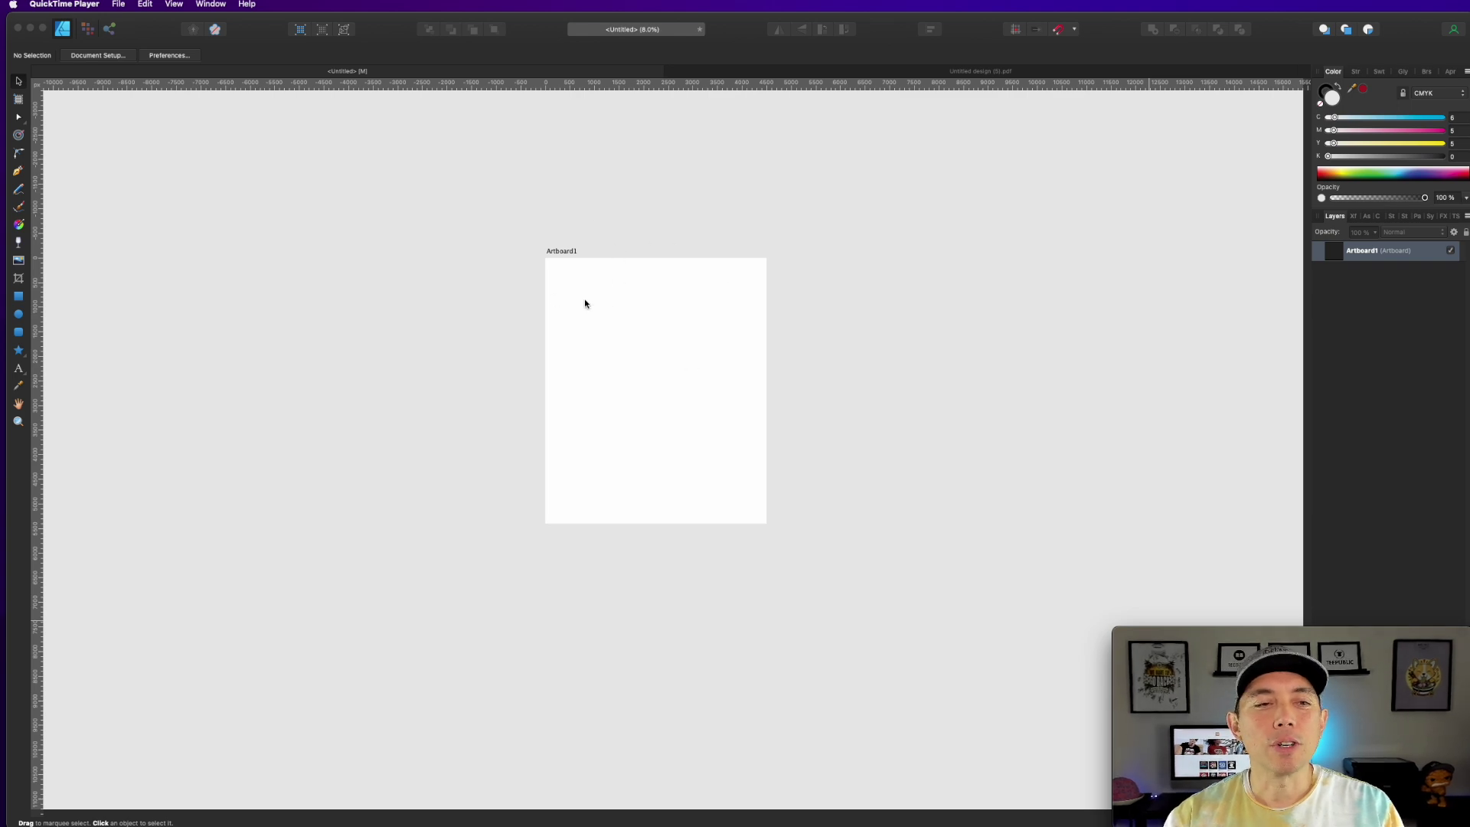
In Affinity Designer, select all the artwork on both pages of "Untitled design (5).pdf" and copy it.
click(870, 72)
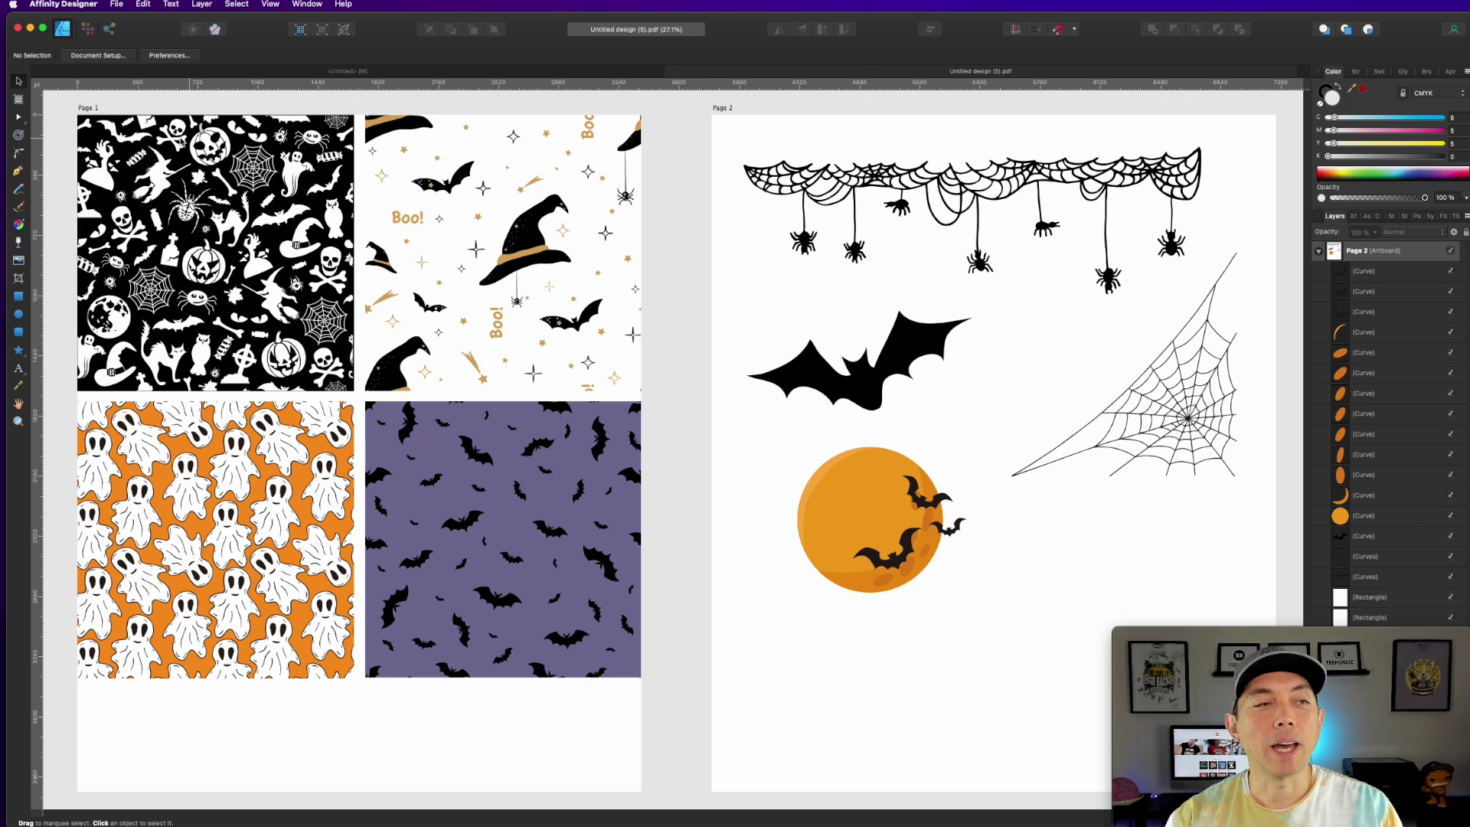
drag(58, 97, 1286, 686)
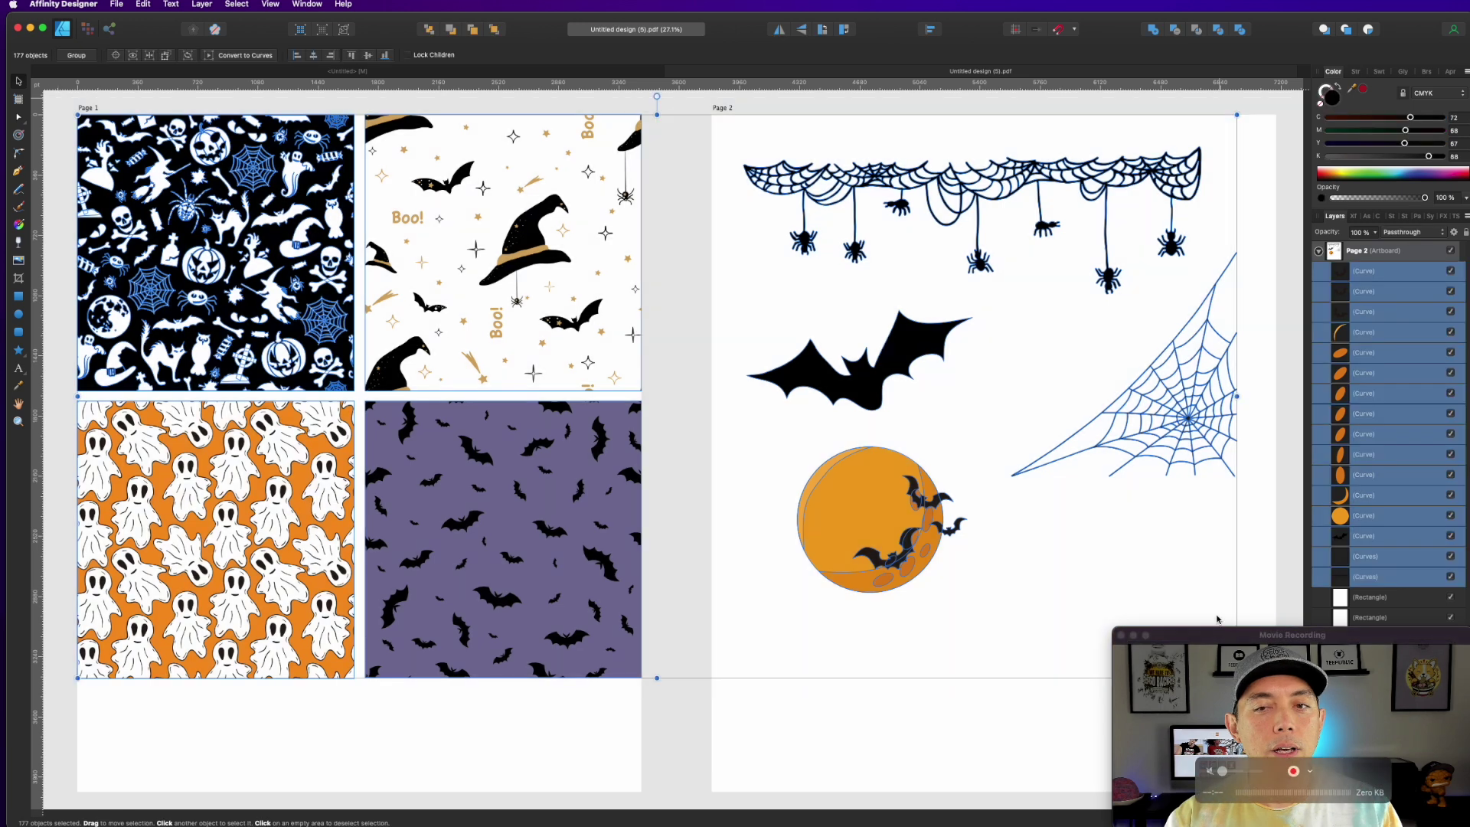
key(super+c)
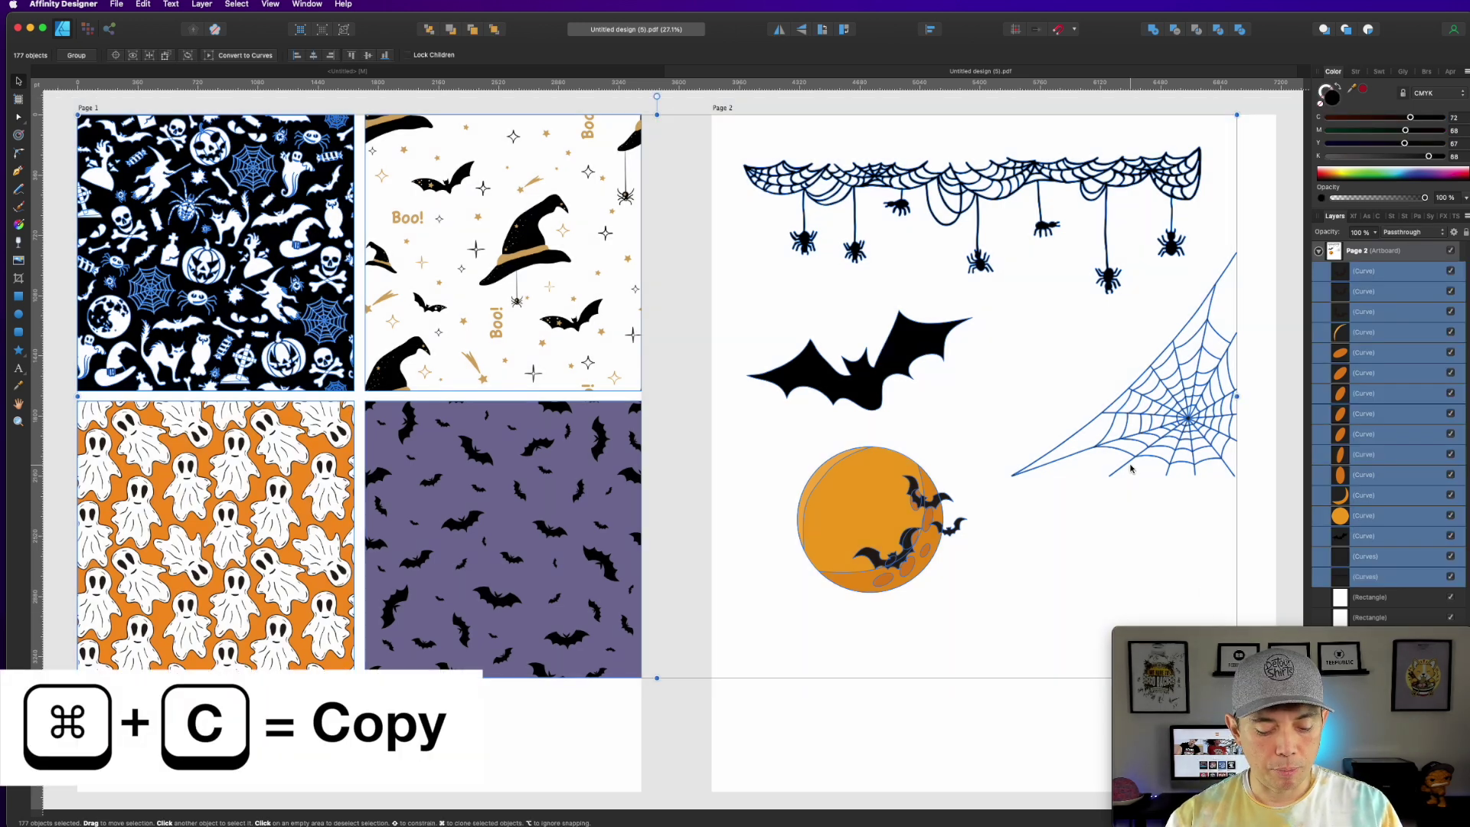
Paste the copied Halloween artwork into the untitled document and move it off the artboard to its right side.
click(380, 73)
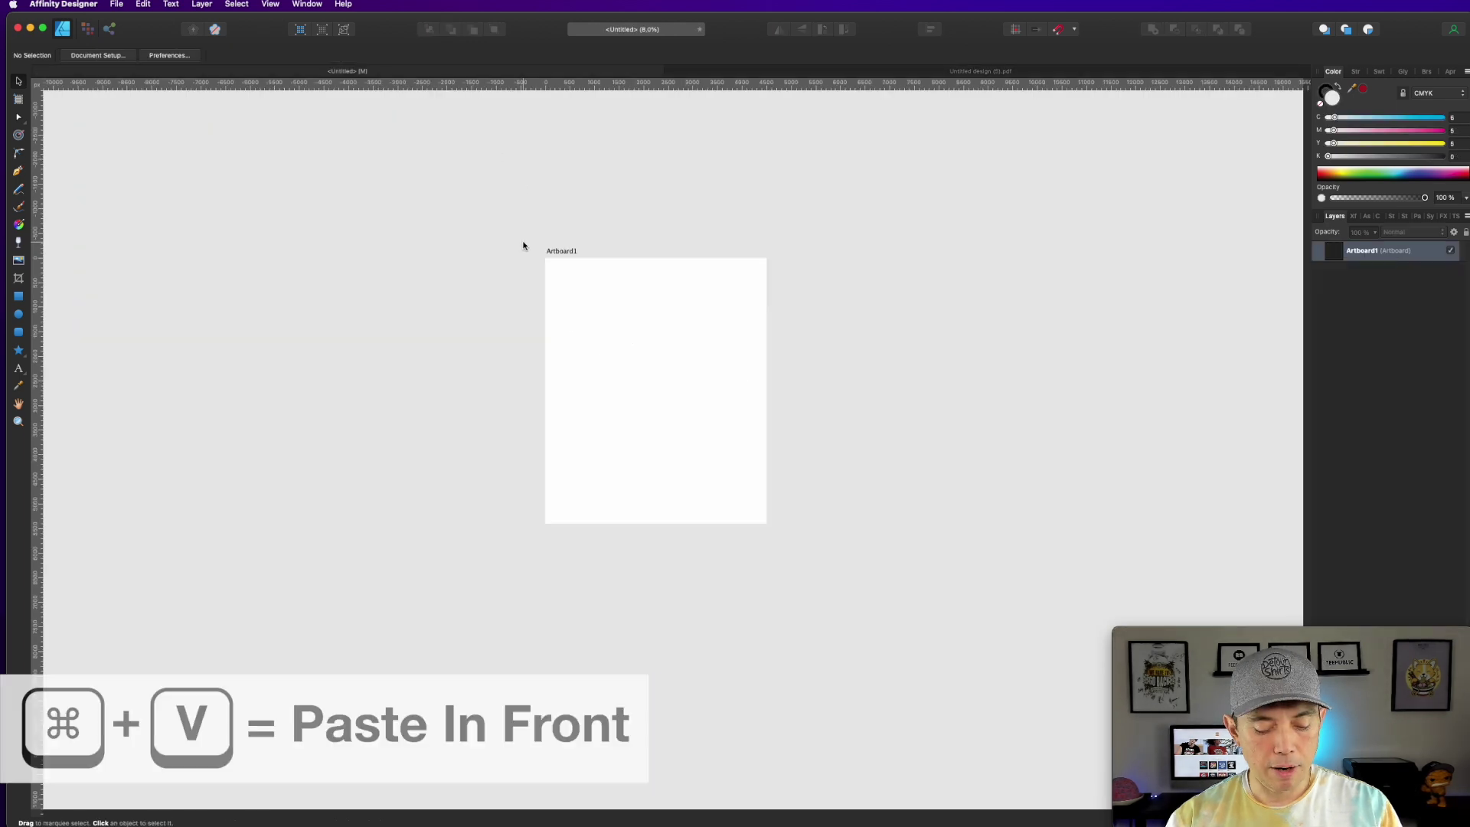
key(super+v)
drag(744, 401, 988, 388)
drag(783, 190, 433, 174)
drag(367, 243, 662, 242)
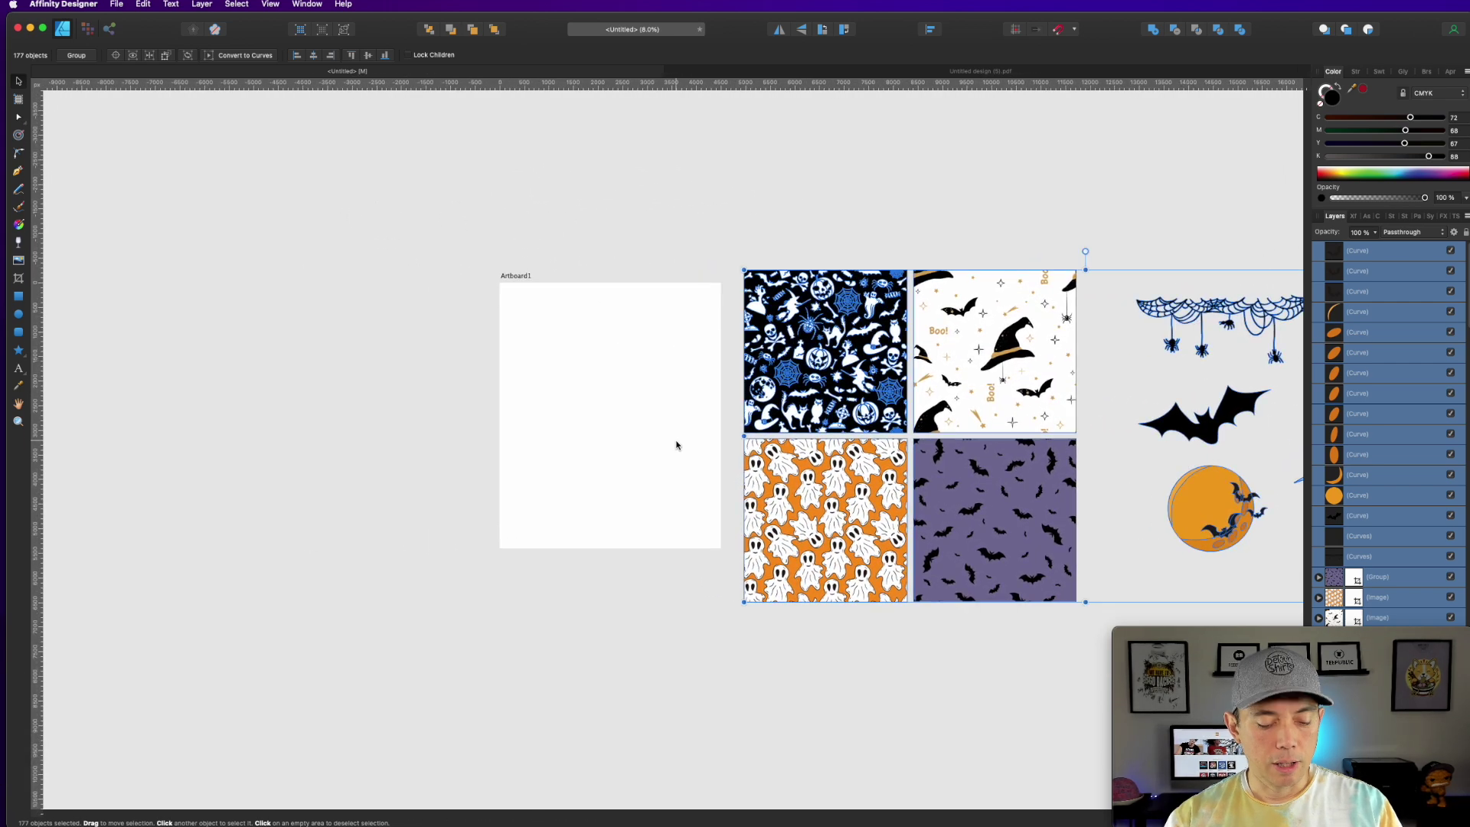
Add the art text "Mama" on the blank artboard and scale it up to about 296 pt.
scroll(676, 480, up, 3)
scroll(676, 479, up, 4)
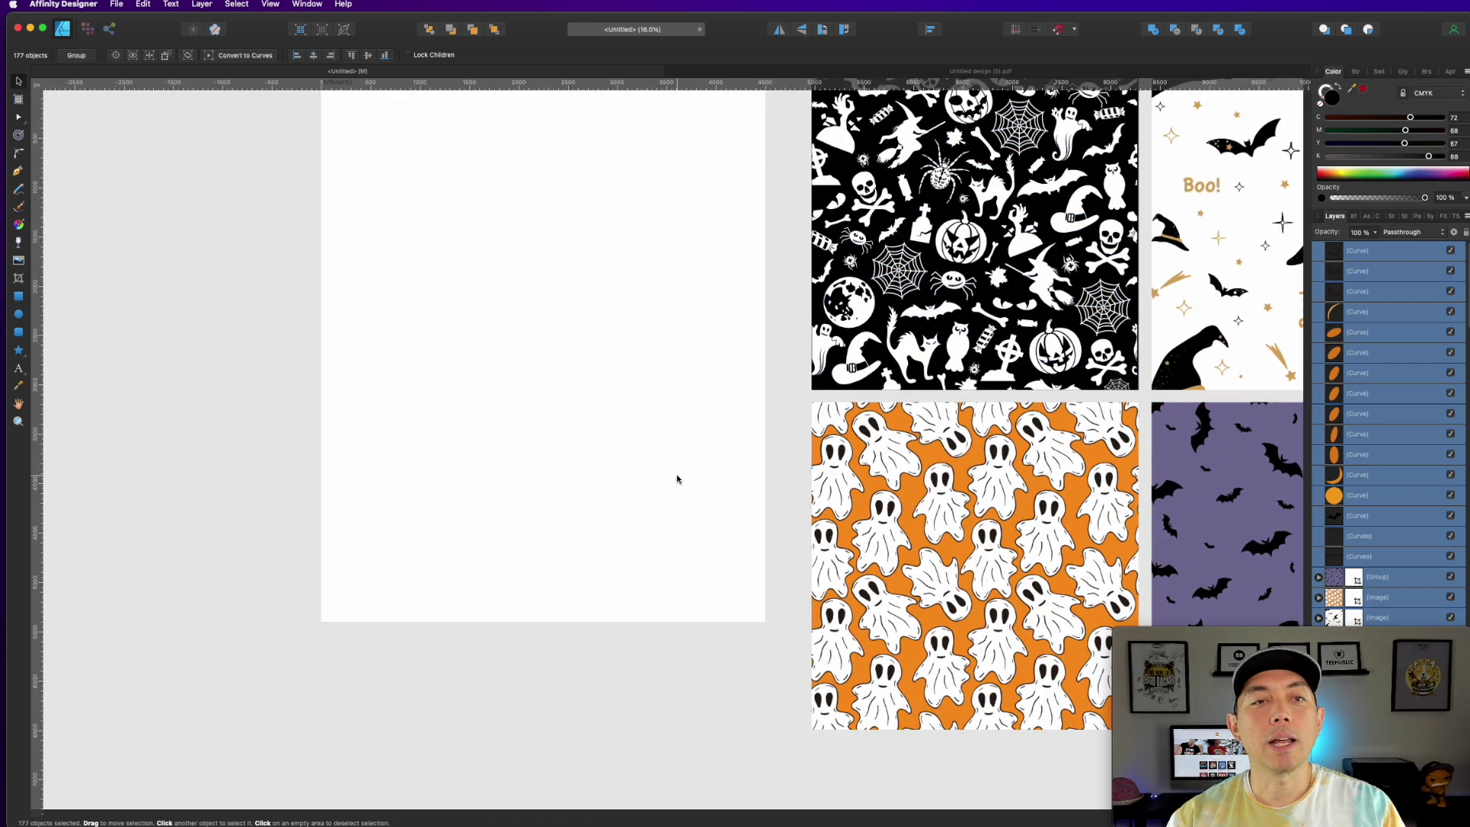
click(305, 331)
drag(246, 295, 401, 374)
click(18, 369)
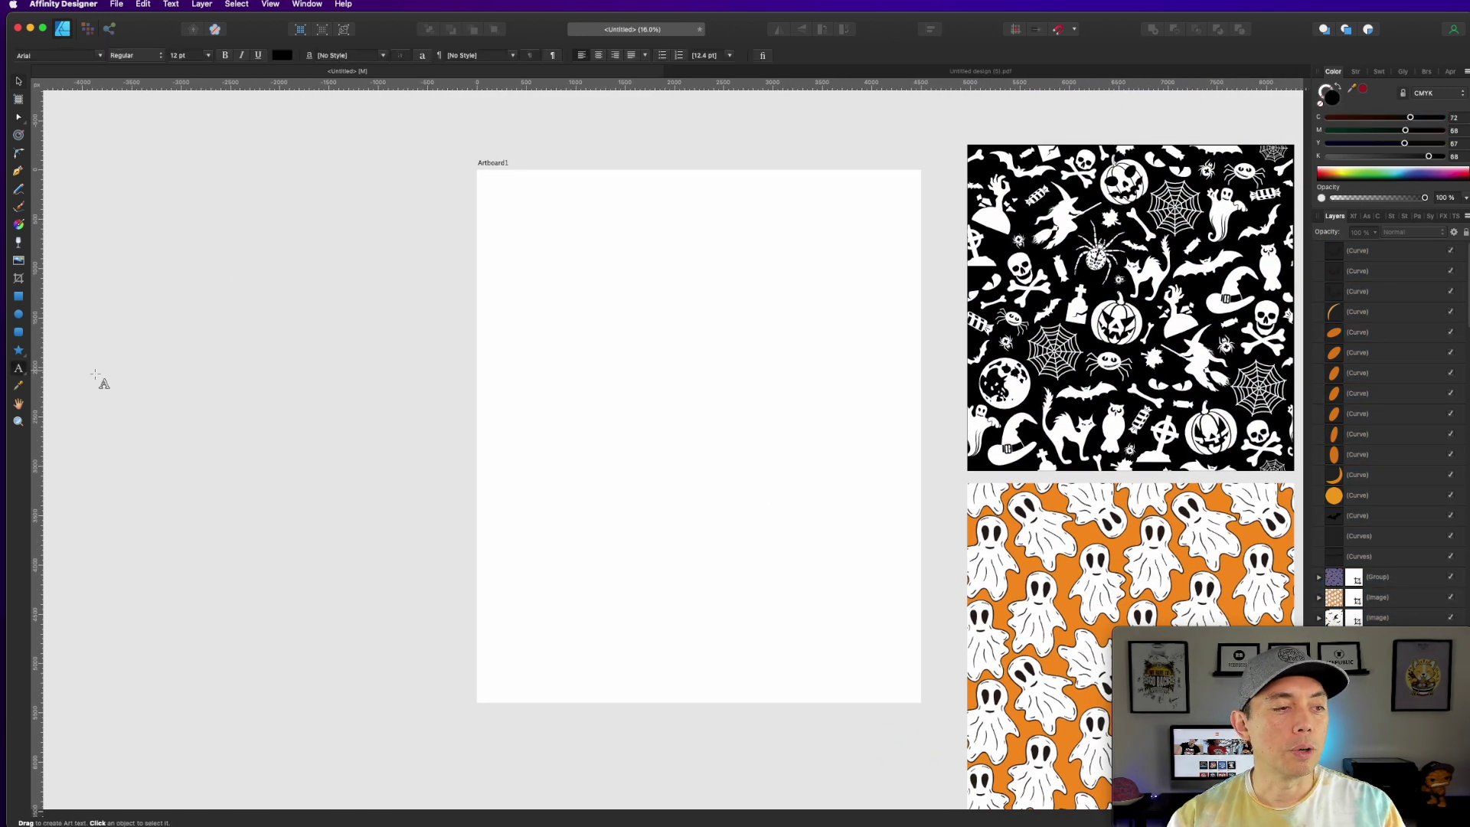
click(544, 338)
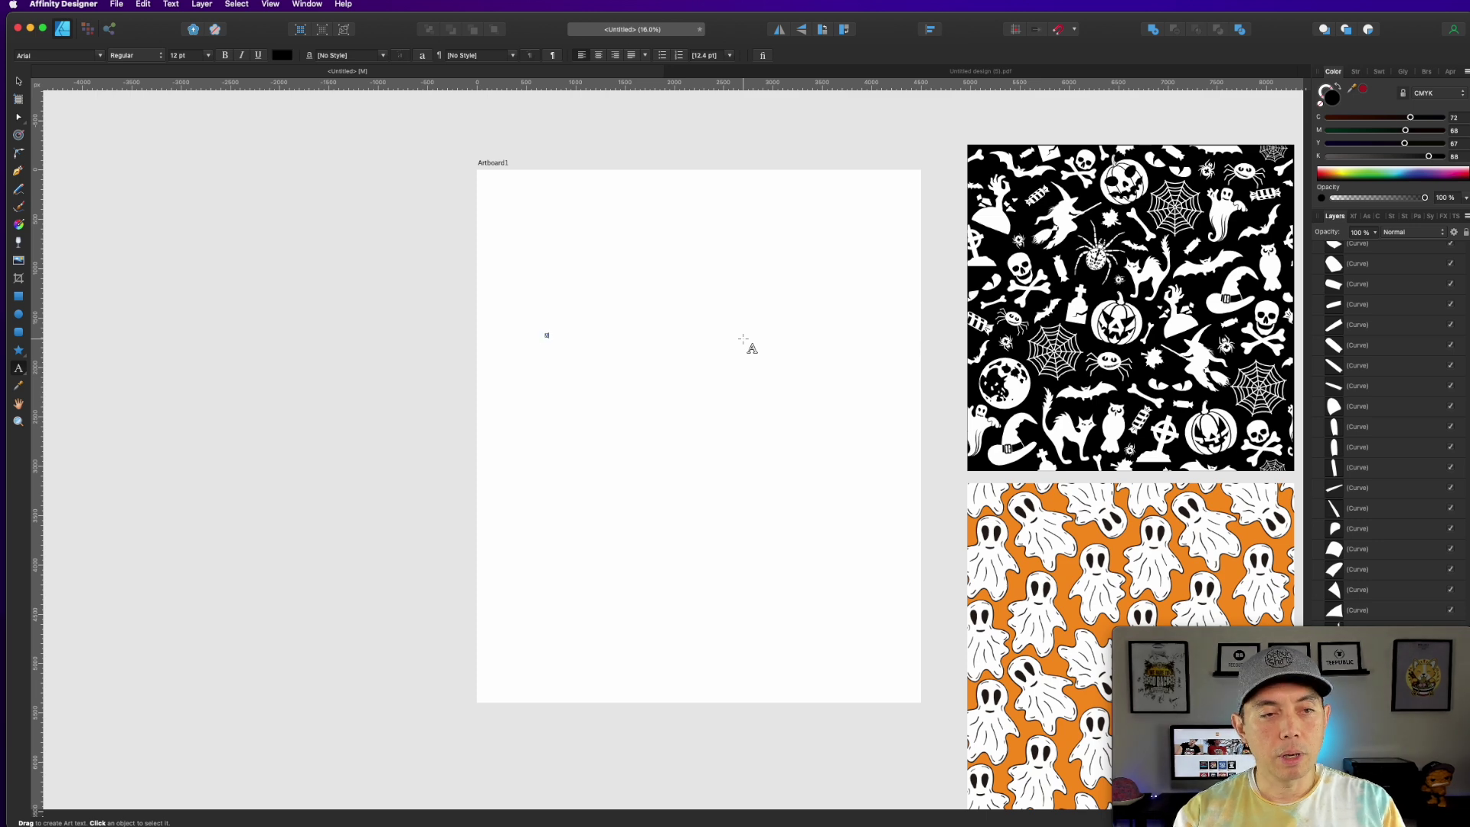
text(Mama)
drag(559, 334, 869, 422)
Change the font of the "Mama" text to Cooper Black.
double_click(695, 383)
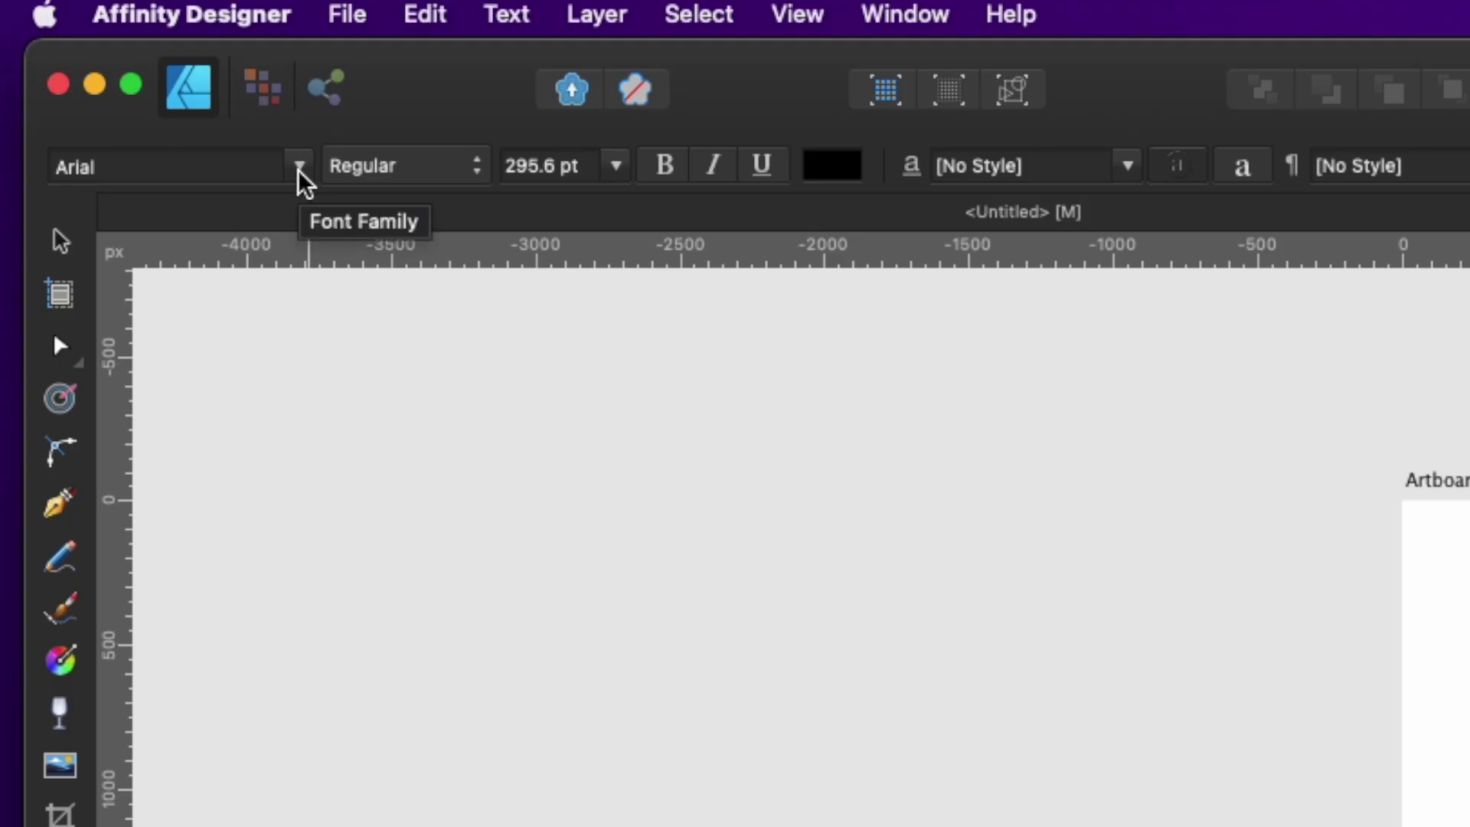
click(298, 168)
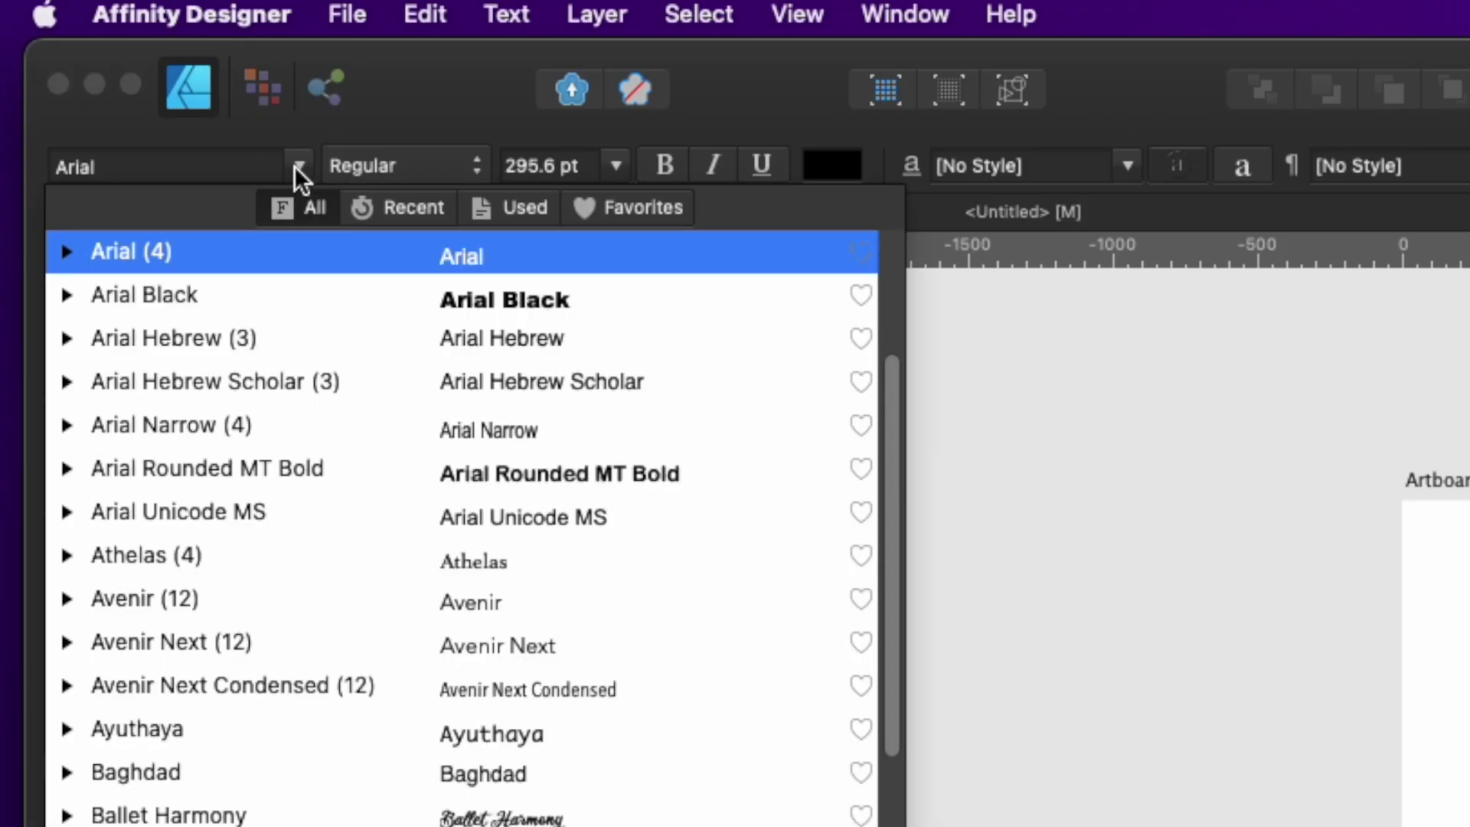
click(167, 167)
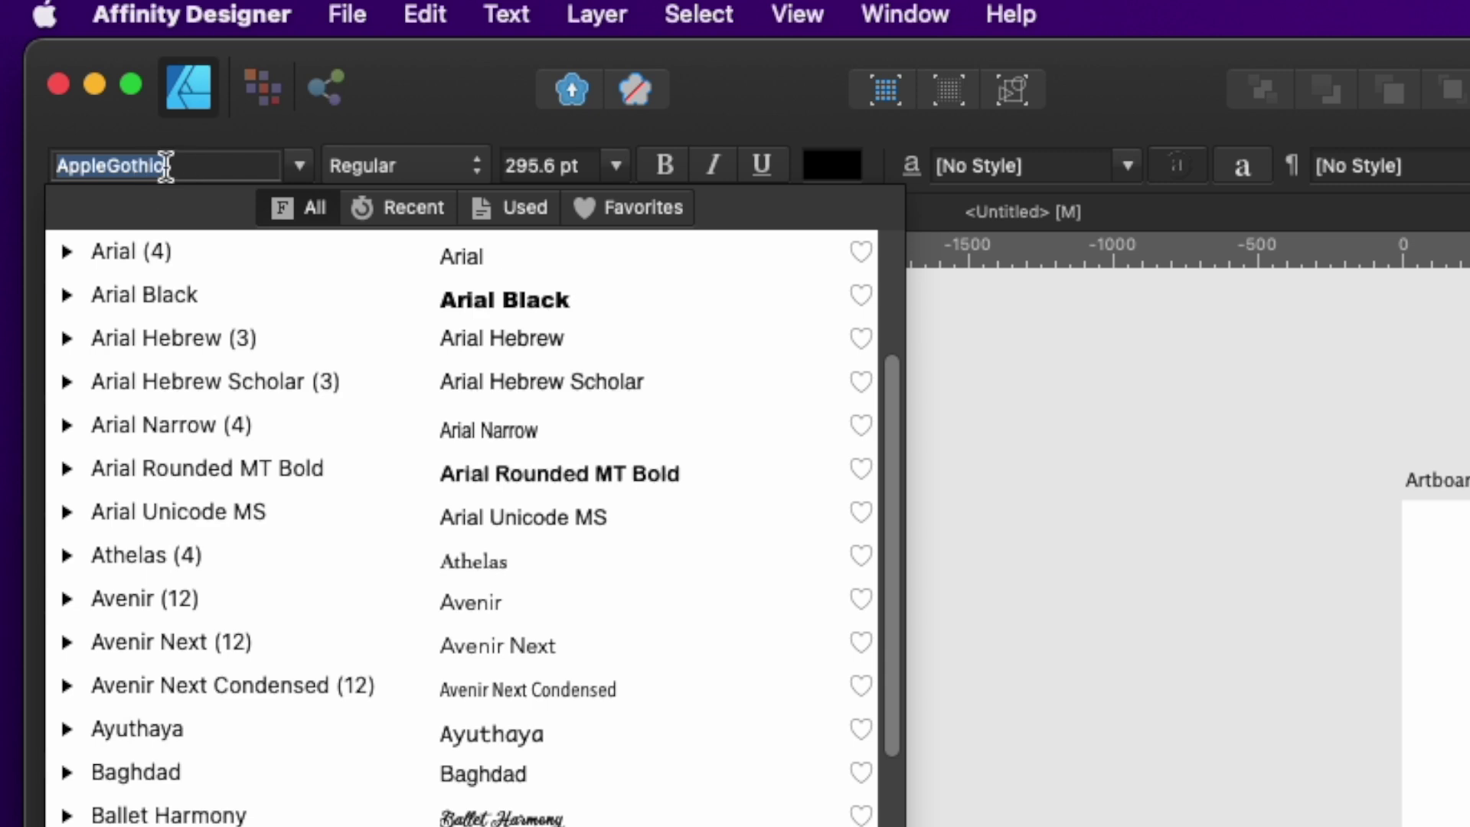
text(ci)
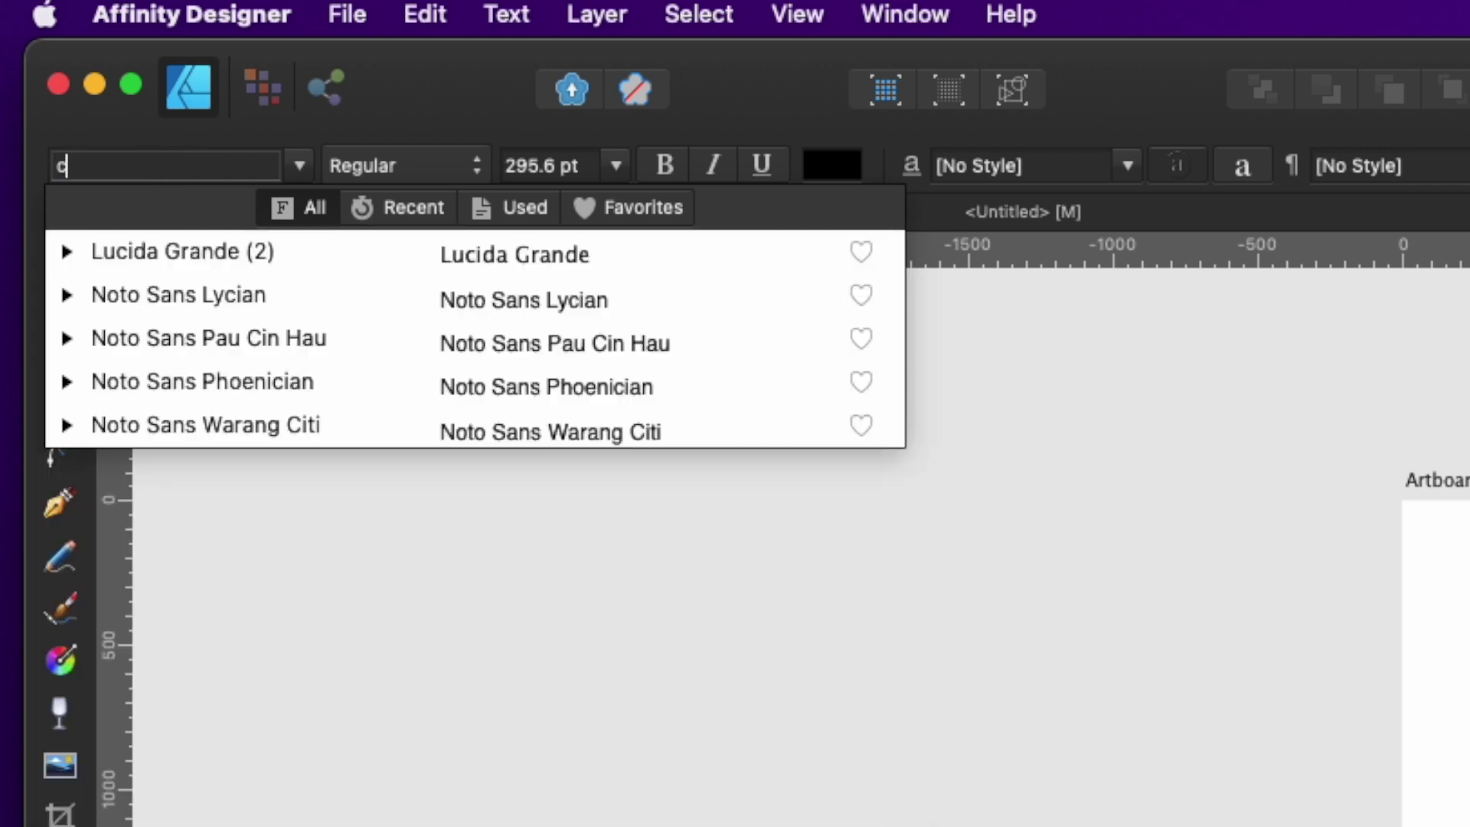
key(BackSpace)
text(ooper Black)
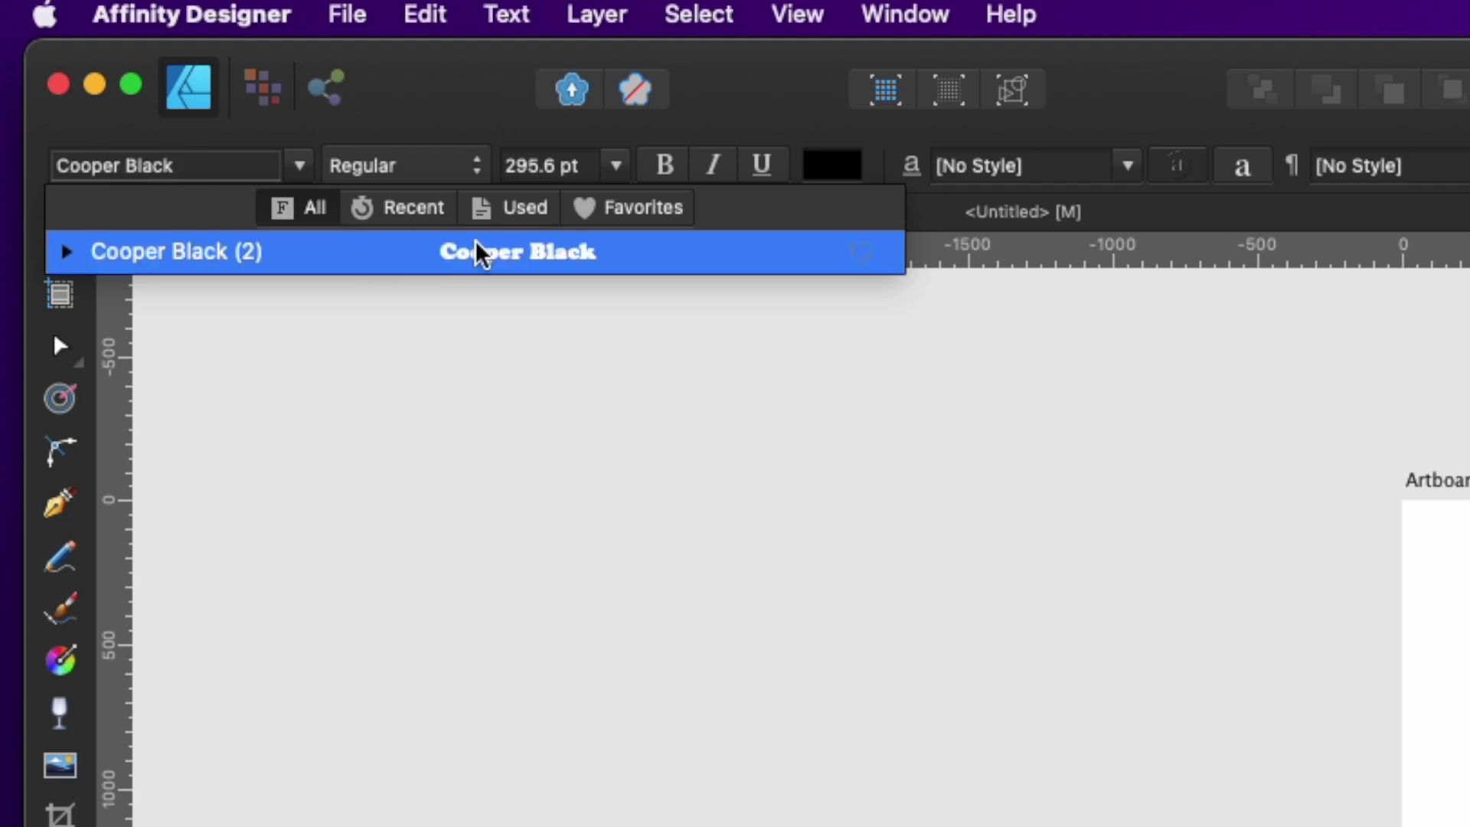
click(459, 252)
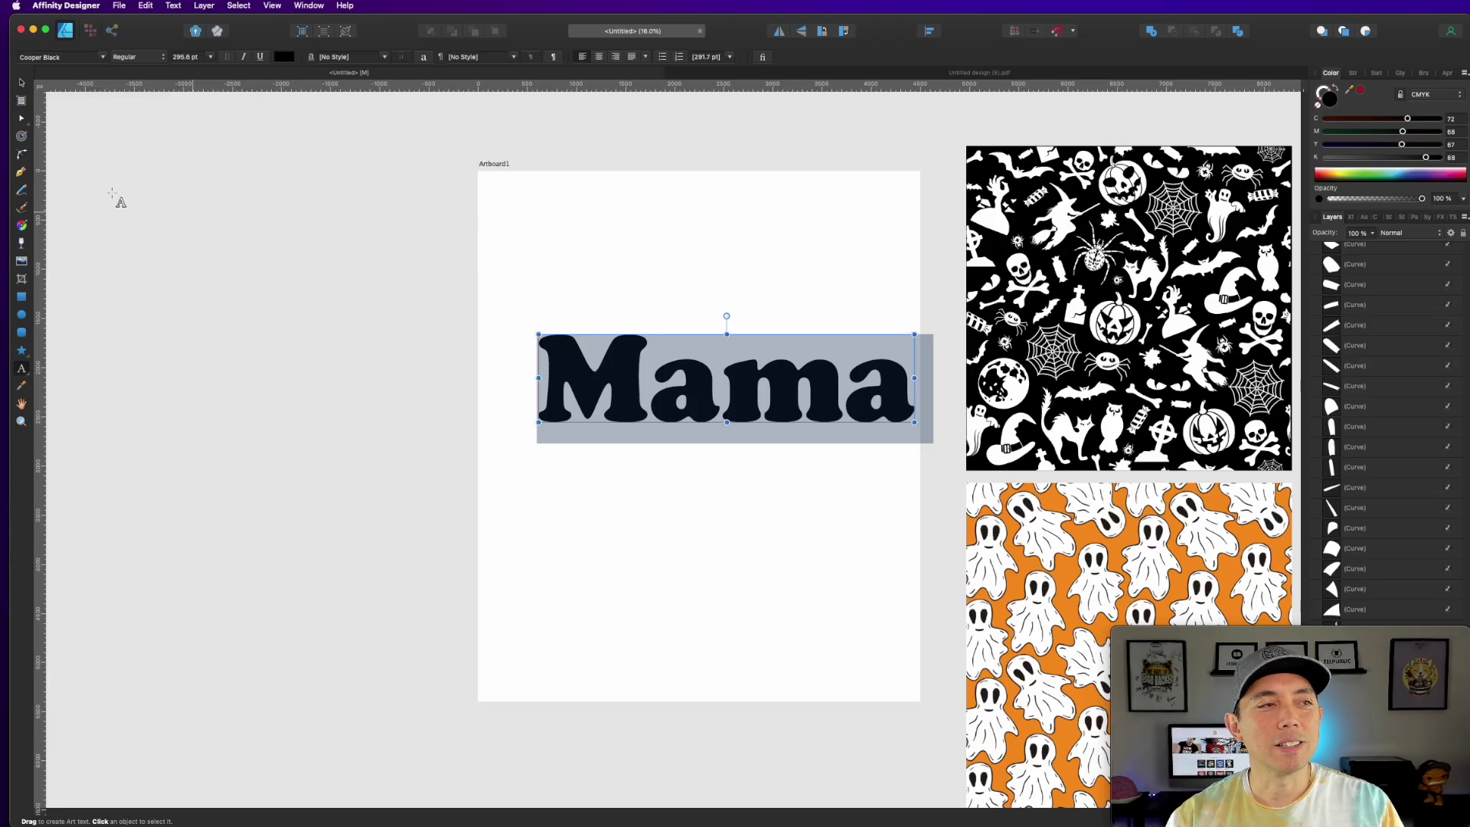
Shift the "Mama" text left and enlarge it slightly so it spans nearly the artboard's full width.
click(22, 82)
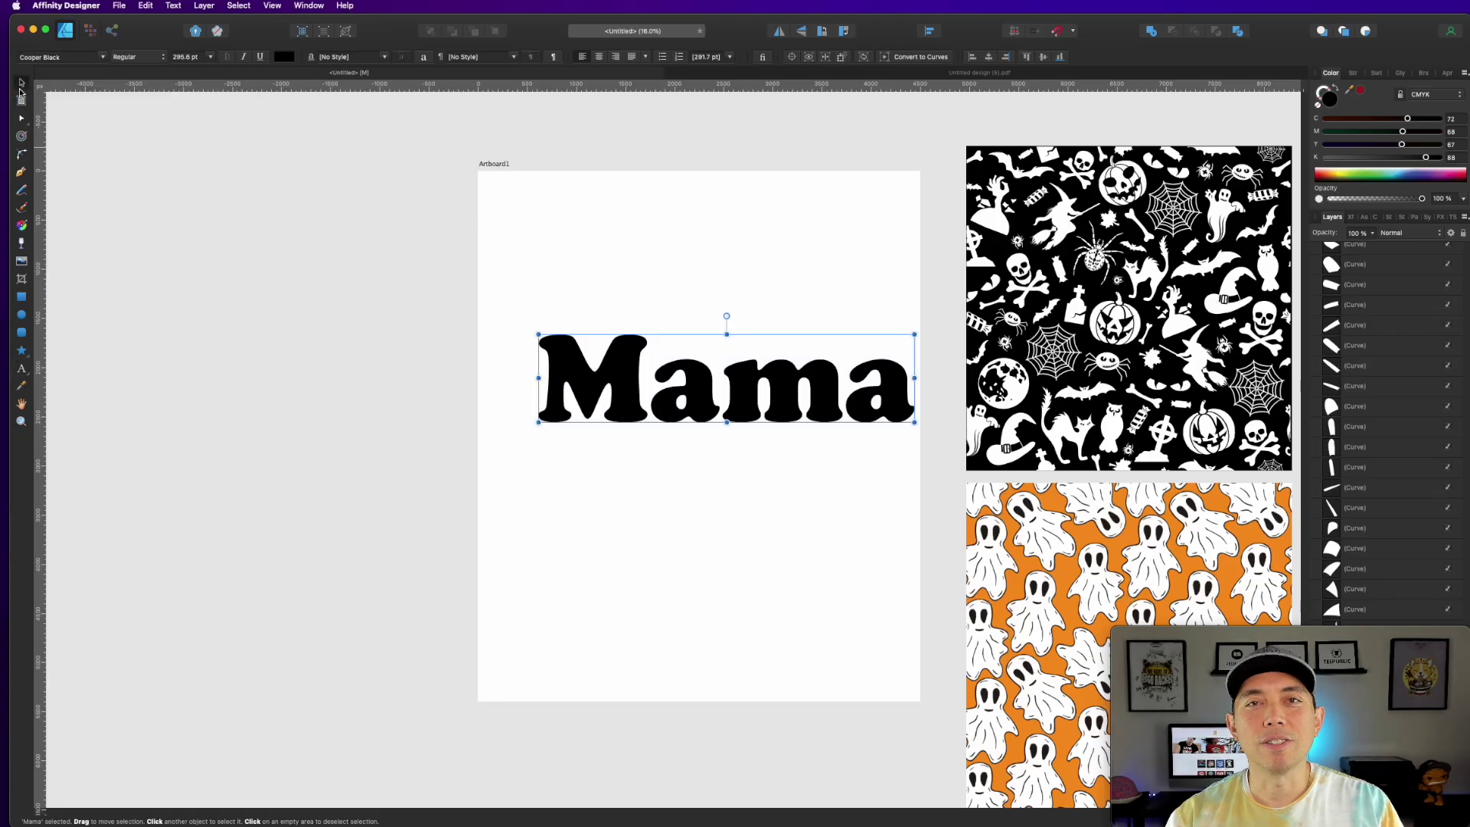
drag(630, 390, 599, 391)
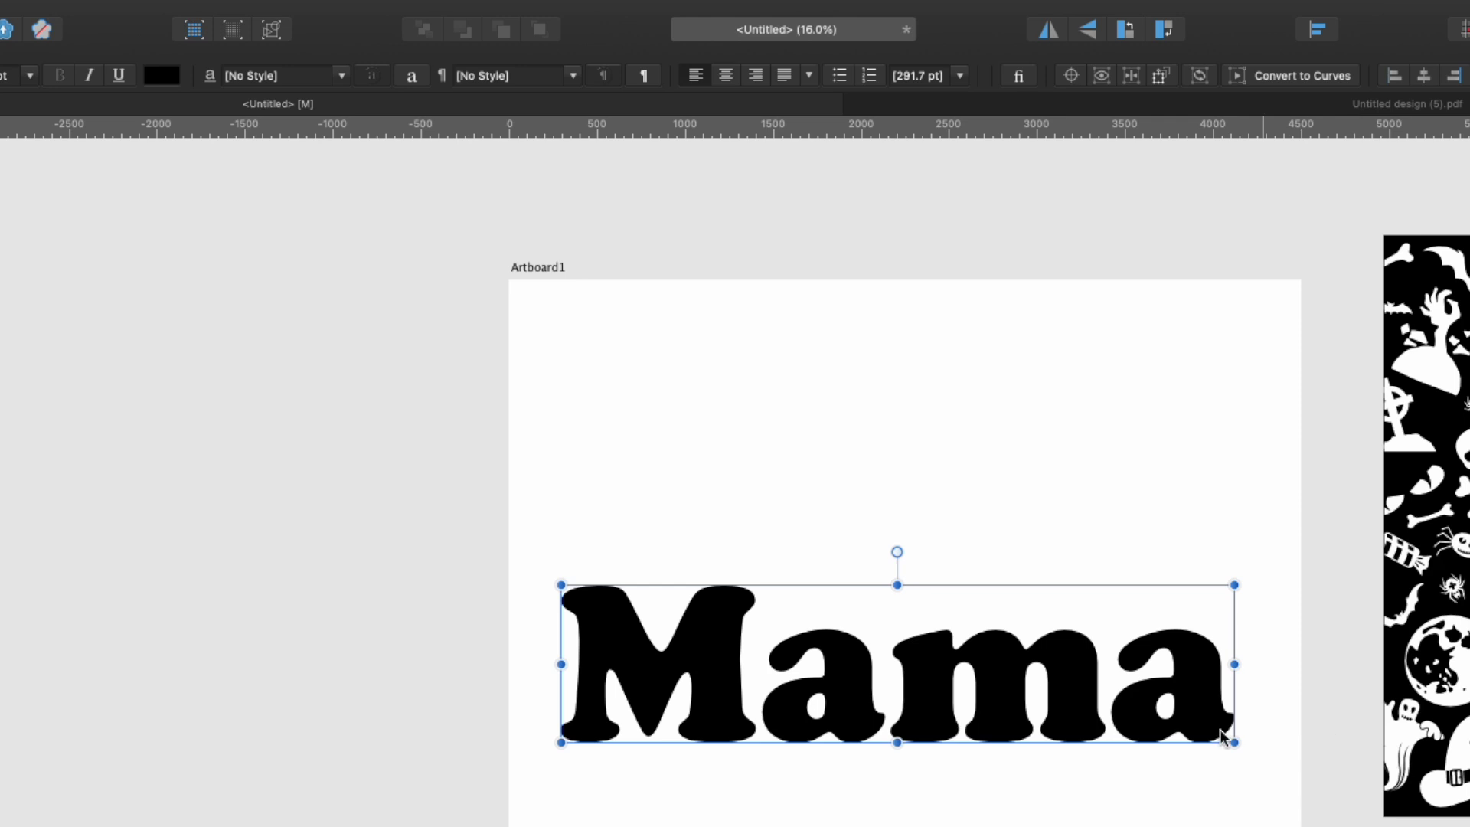
drag(1237, 744, 1268, 743)
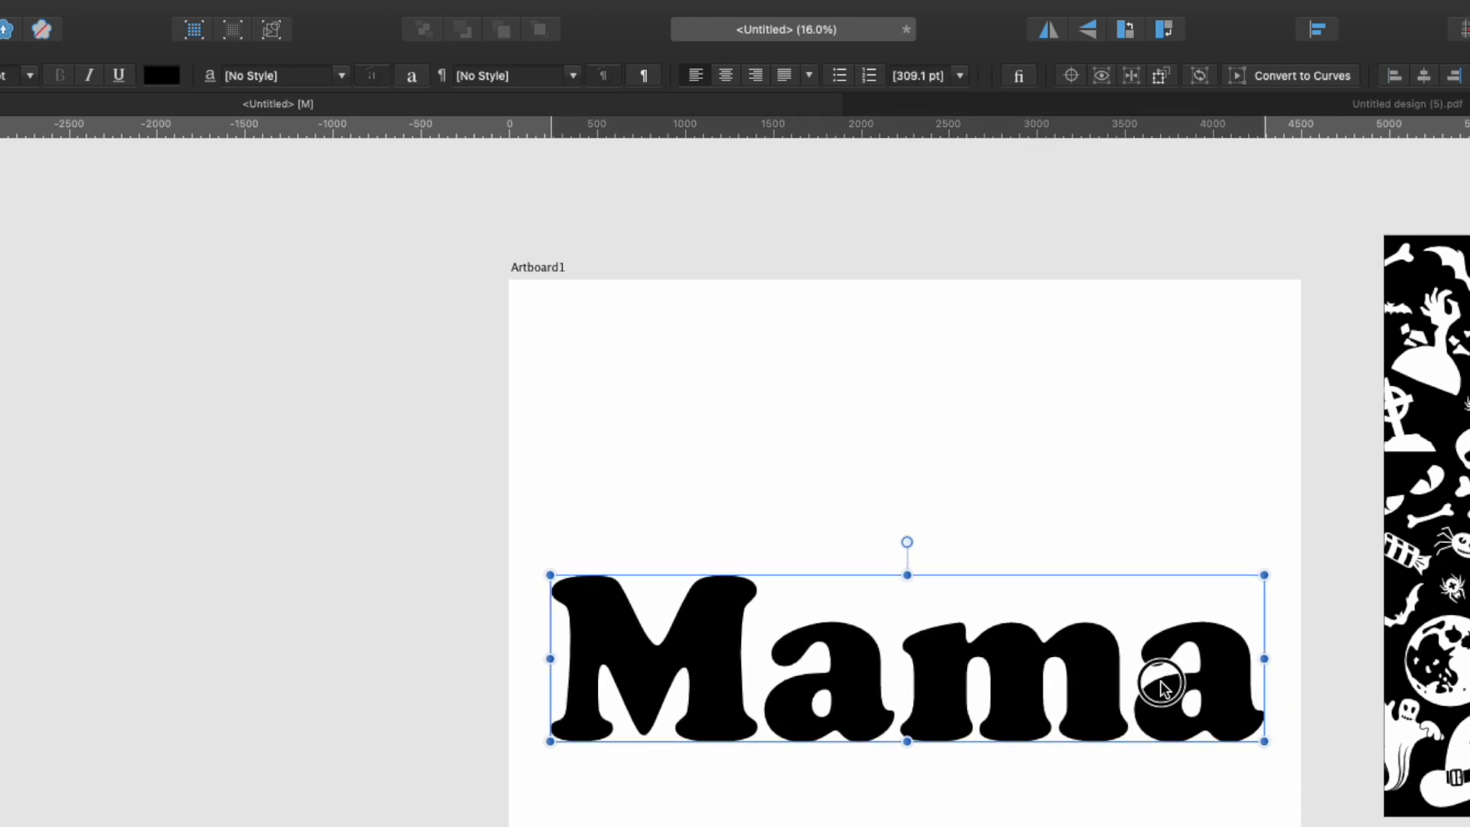
Convert the "Mama" text to curves, ungroup it, and check that each letter can be selected separately.
click(1299, 74)
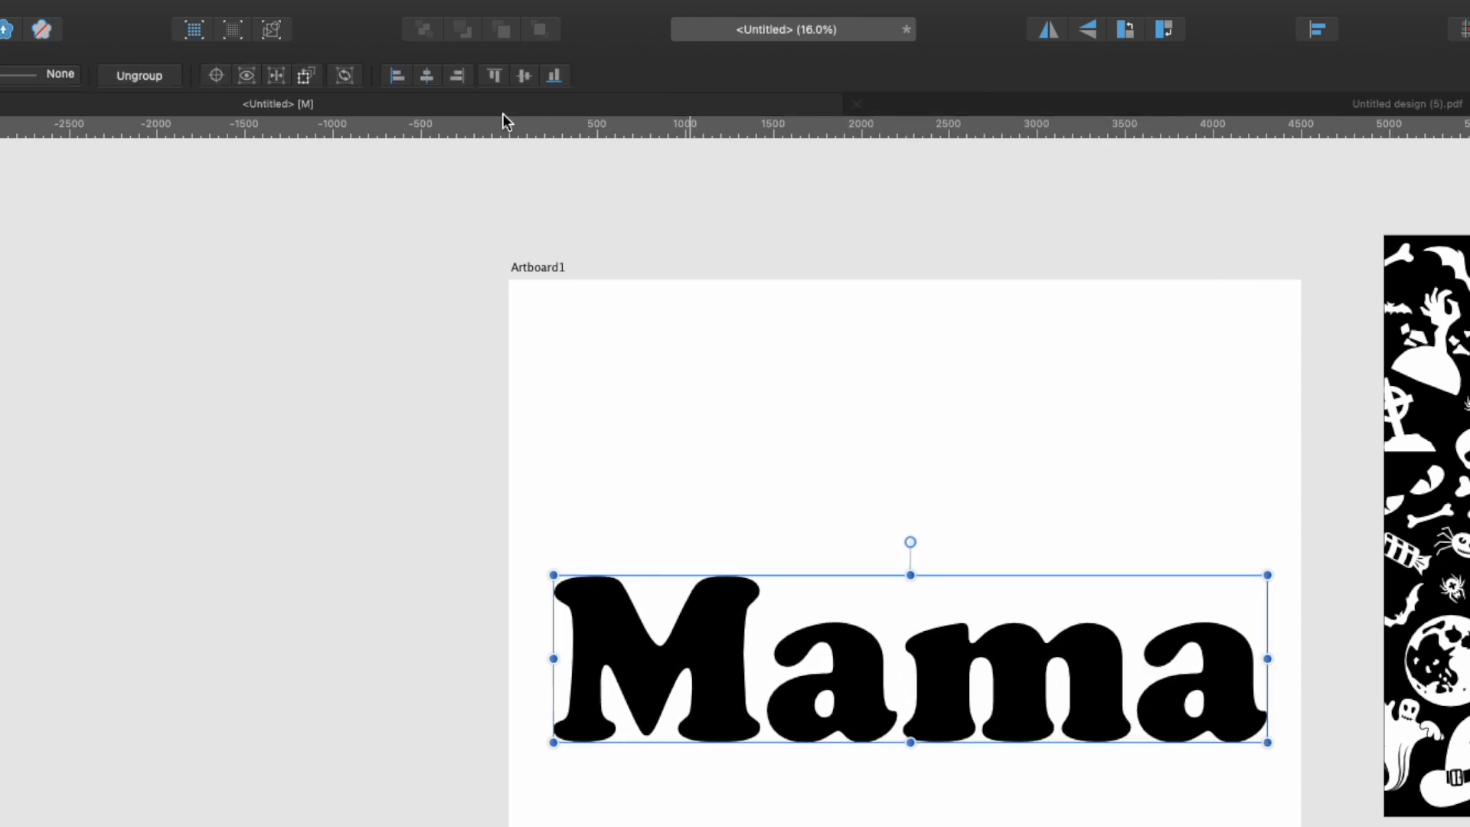
click(139, 76)
click(184, 490)
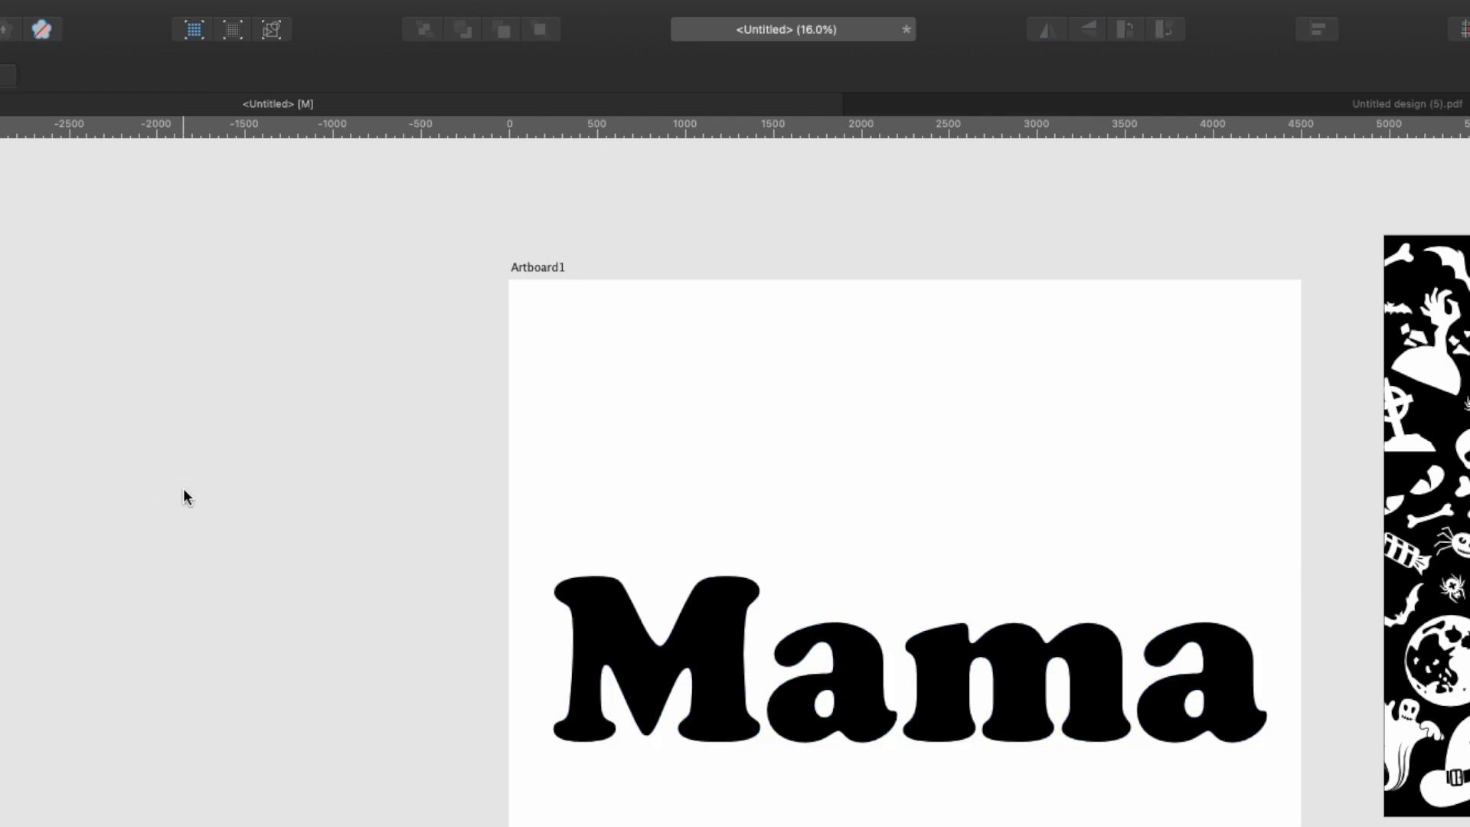
click(677, 643)
click(857, 667)
click(1018, 673)
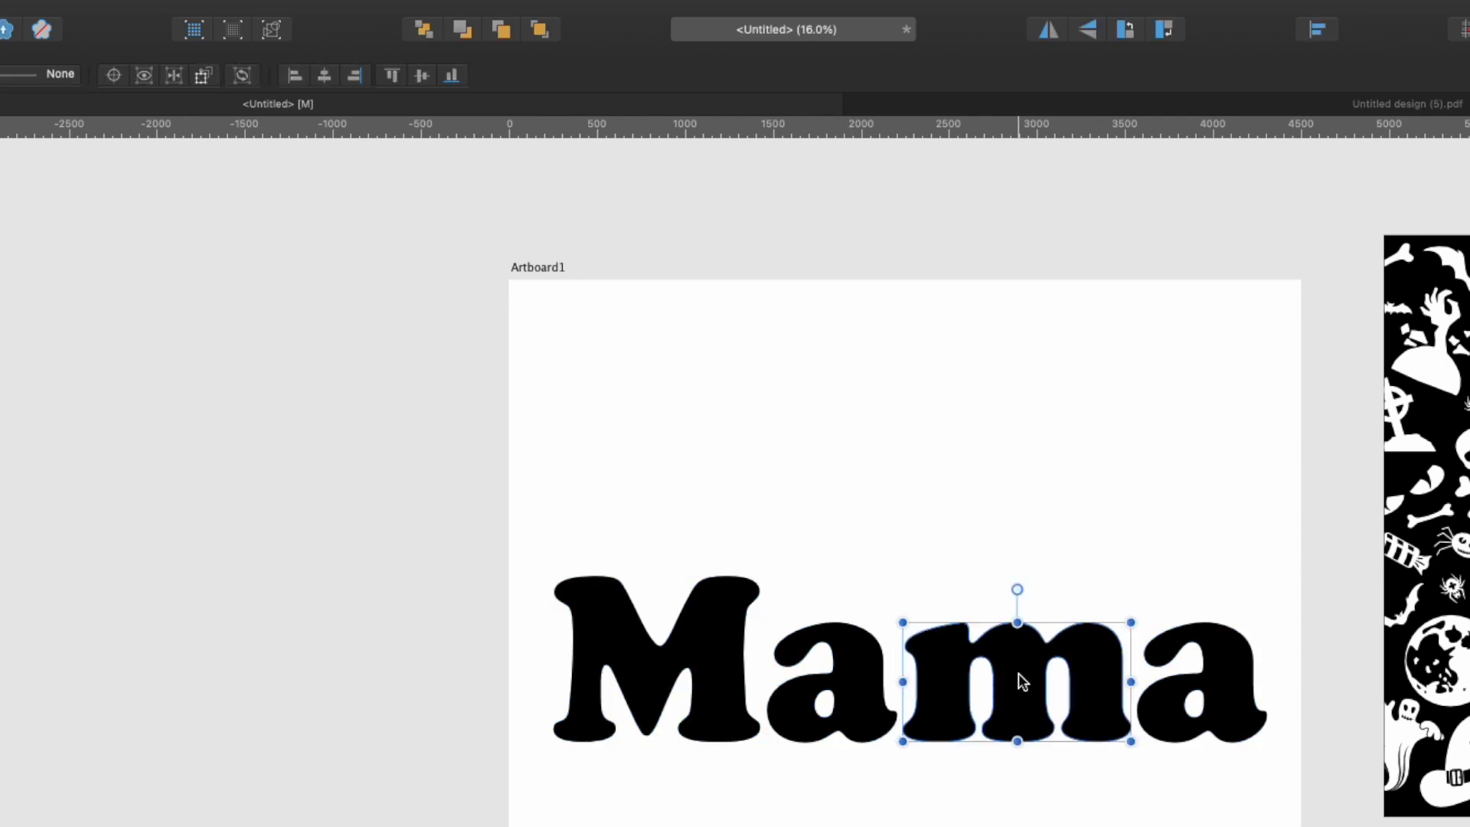
click(1212, 668)
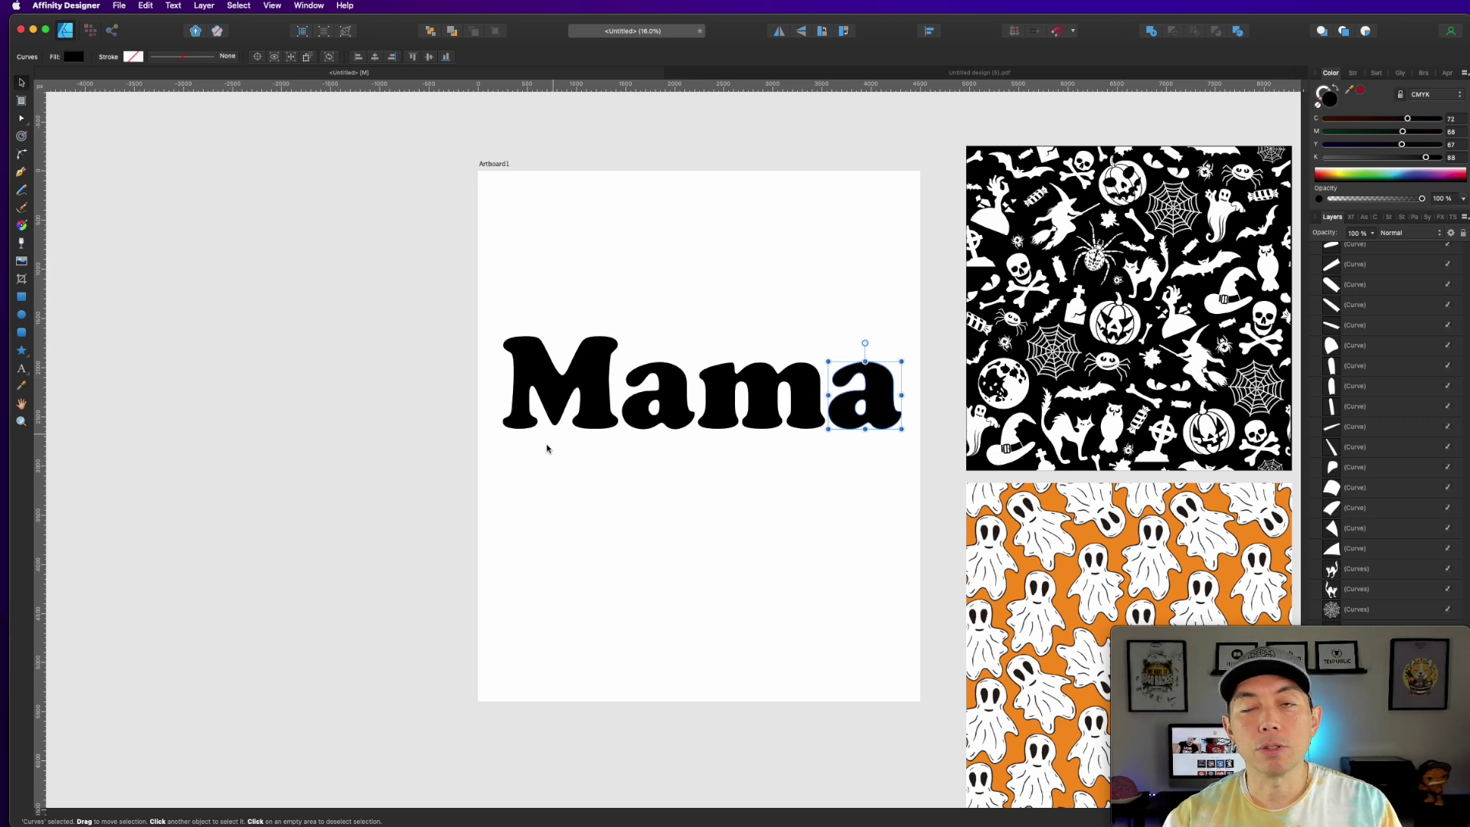
click(939, 274)
drag(1140, 293, 1010, 250)
key(Escape)
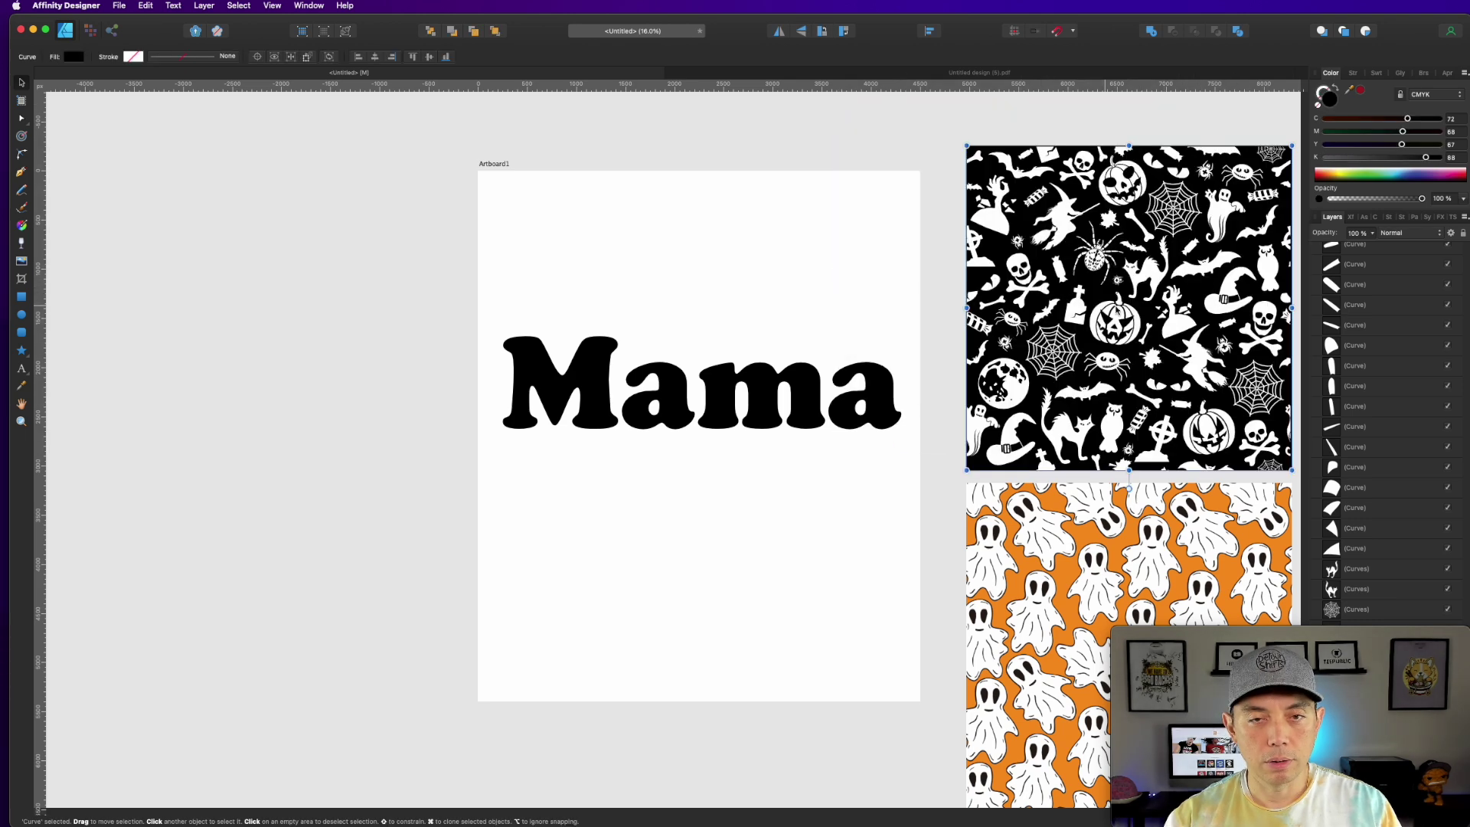
Group all objects of the black-and-white Halloween pattern and move the group to the left of the artboard.
scroll(833, 138, right, 3)
drag(844, 128, 1187, 482)
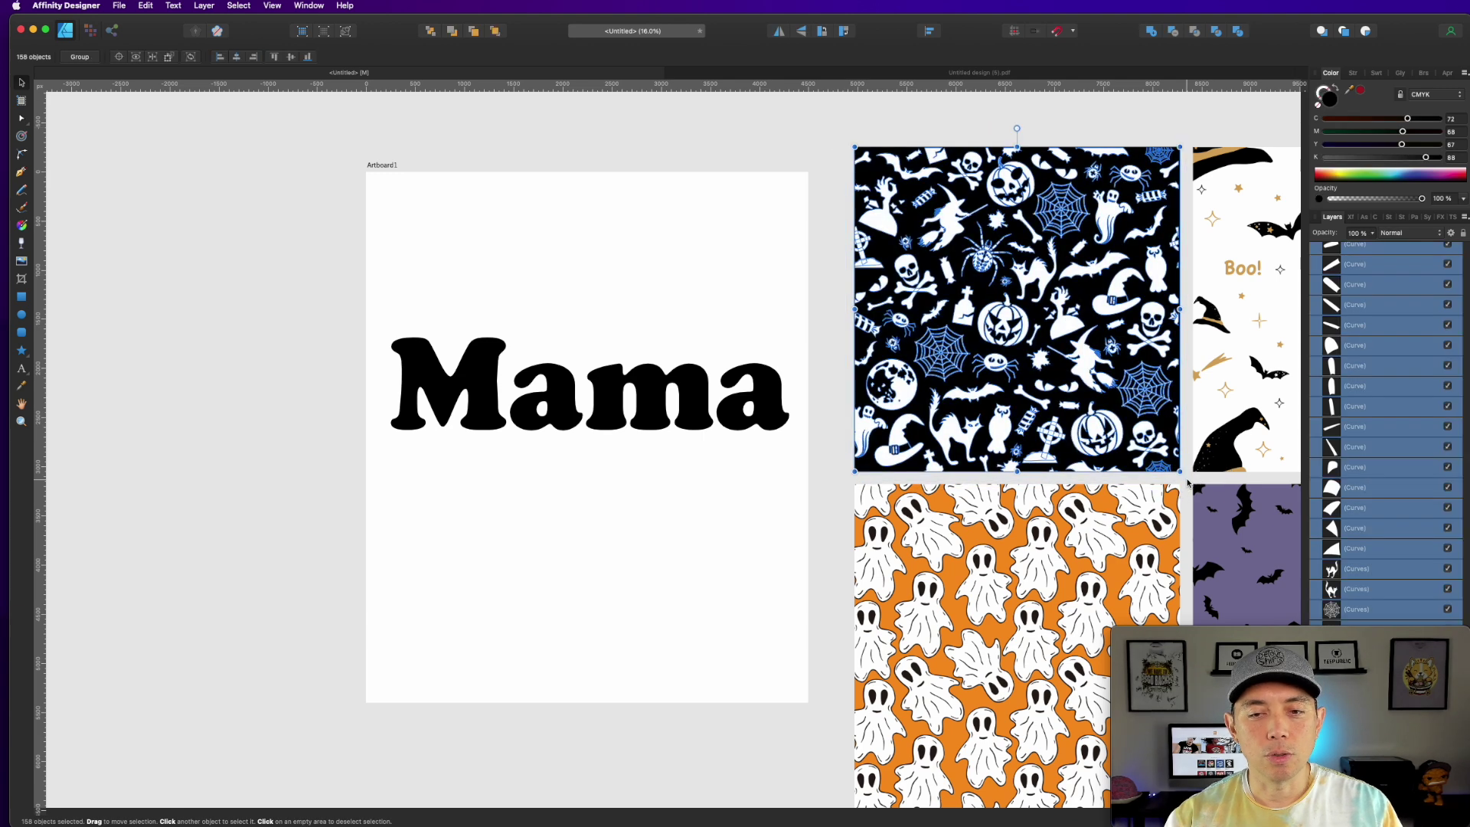
key(super+g)
drag(1086, 348, 264, 195)
Place the witch-hat pattern upper right of the artboard, the ghost pattern to its left, and the purple bat pattern lower right.
scroll(967, 279, right, 5)
drag(853, 262, 670, 210)
scroll(968, 279, left, 8)
drag(912, 506, 40, 515)
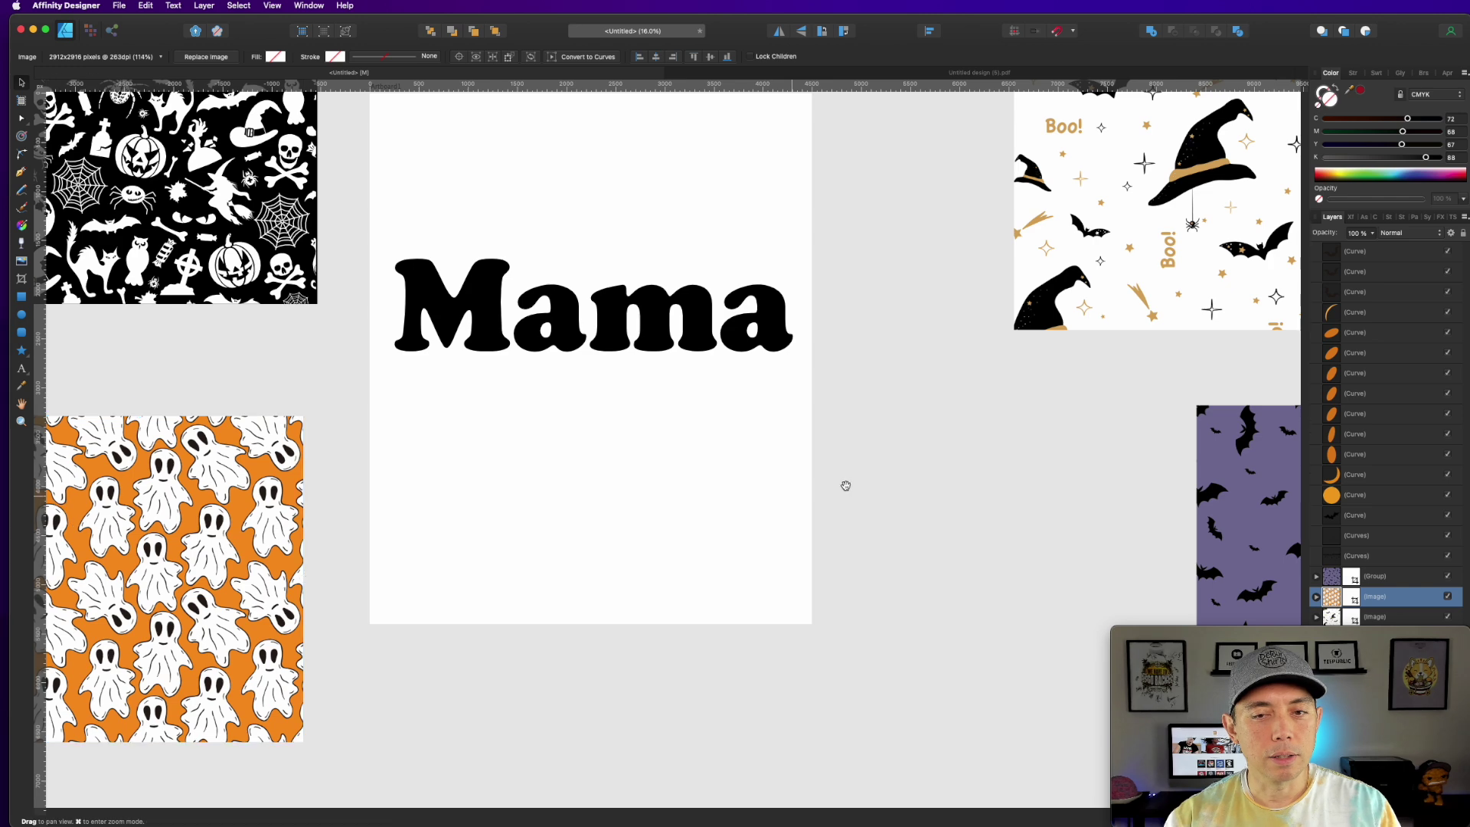
scroll(845, 485, right, 5)
drag(1133, 490, 832, 483)
Move the black-and-white pattern group slightly down and right, closer to the artboard's left edge.
scroll(1270, 511, left, 4)
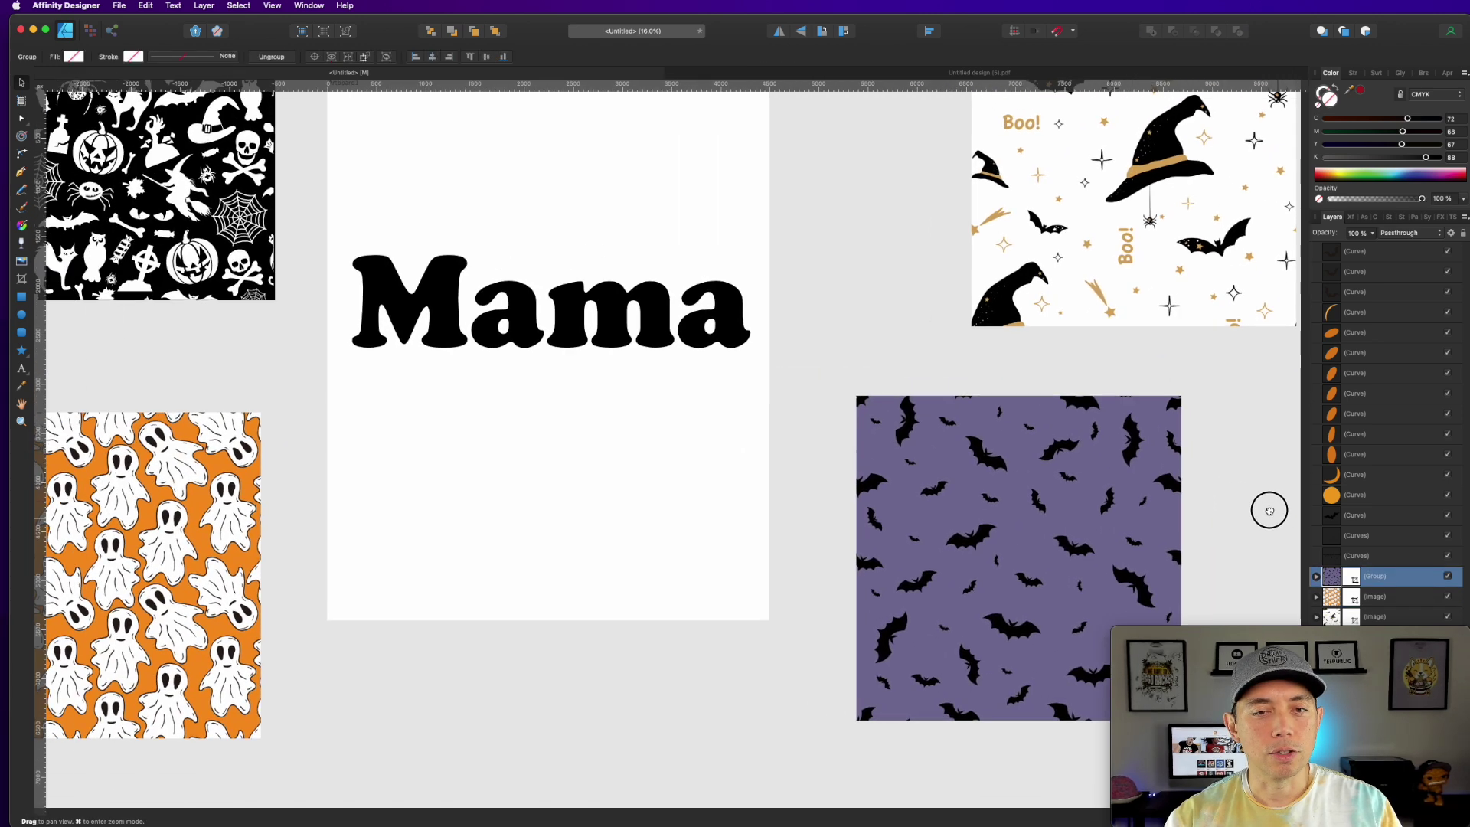
scroll(1269, 510, left, 4)
scroll(1269, 511, up, 2)
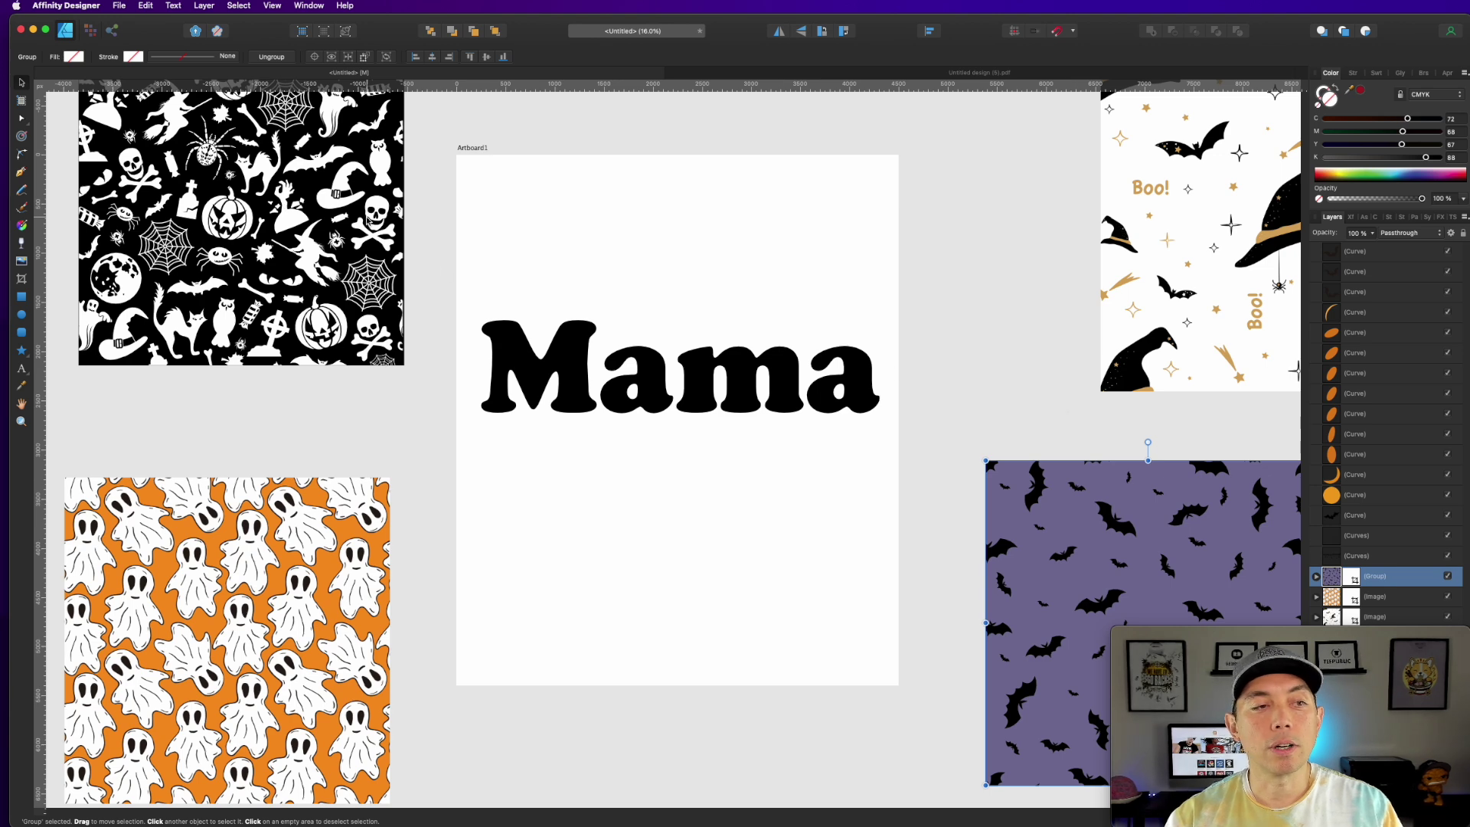
drag(360, 215, 383, 290)
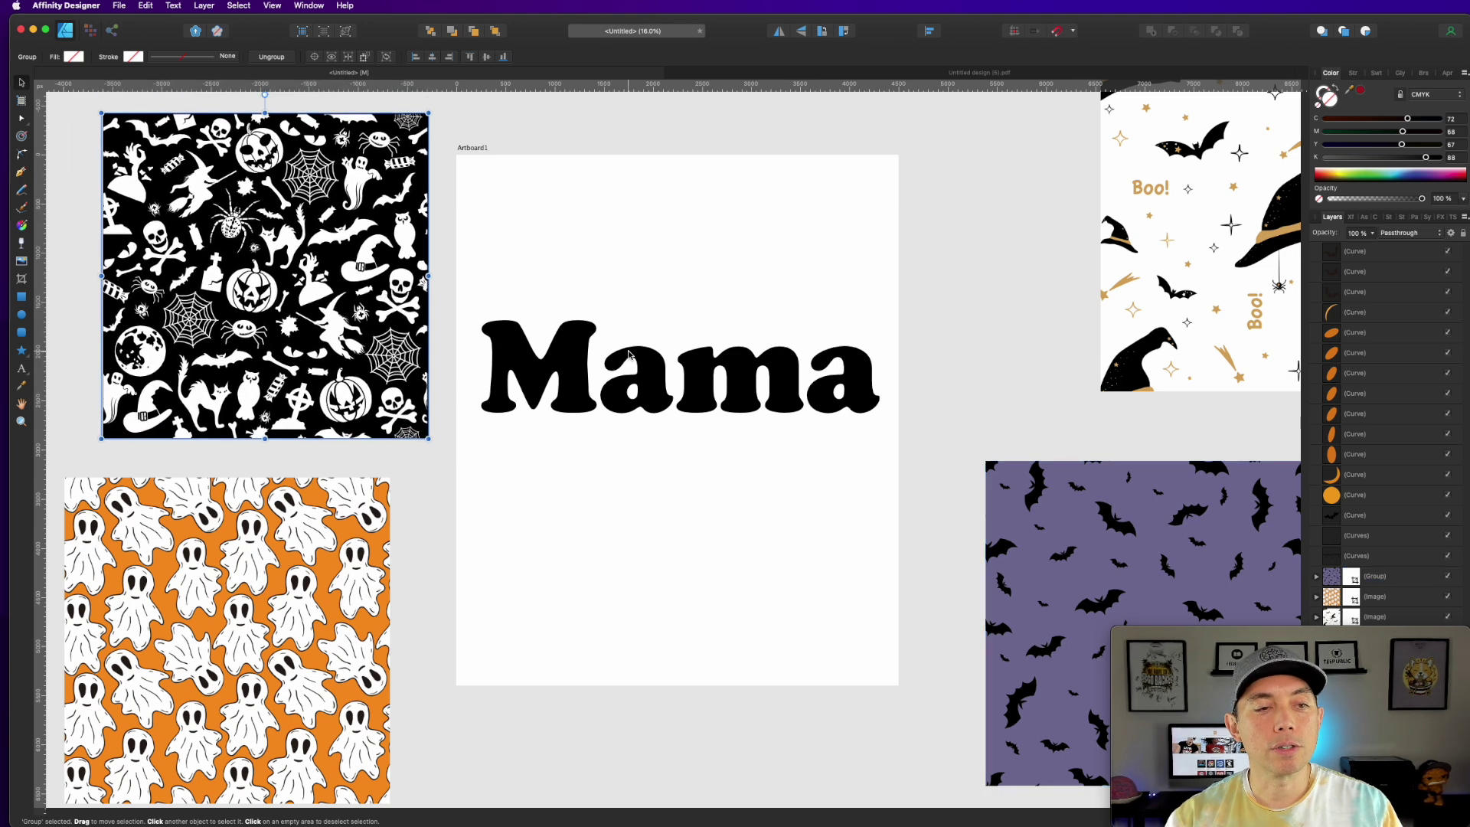
Group all the objects that make up the orange moon with bats, out beyond the pattern swatches.
click(570, 365)
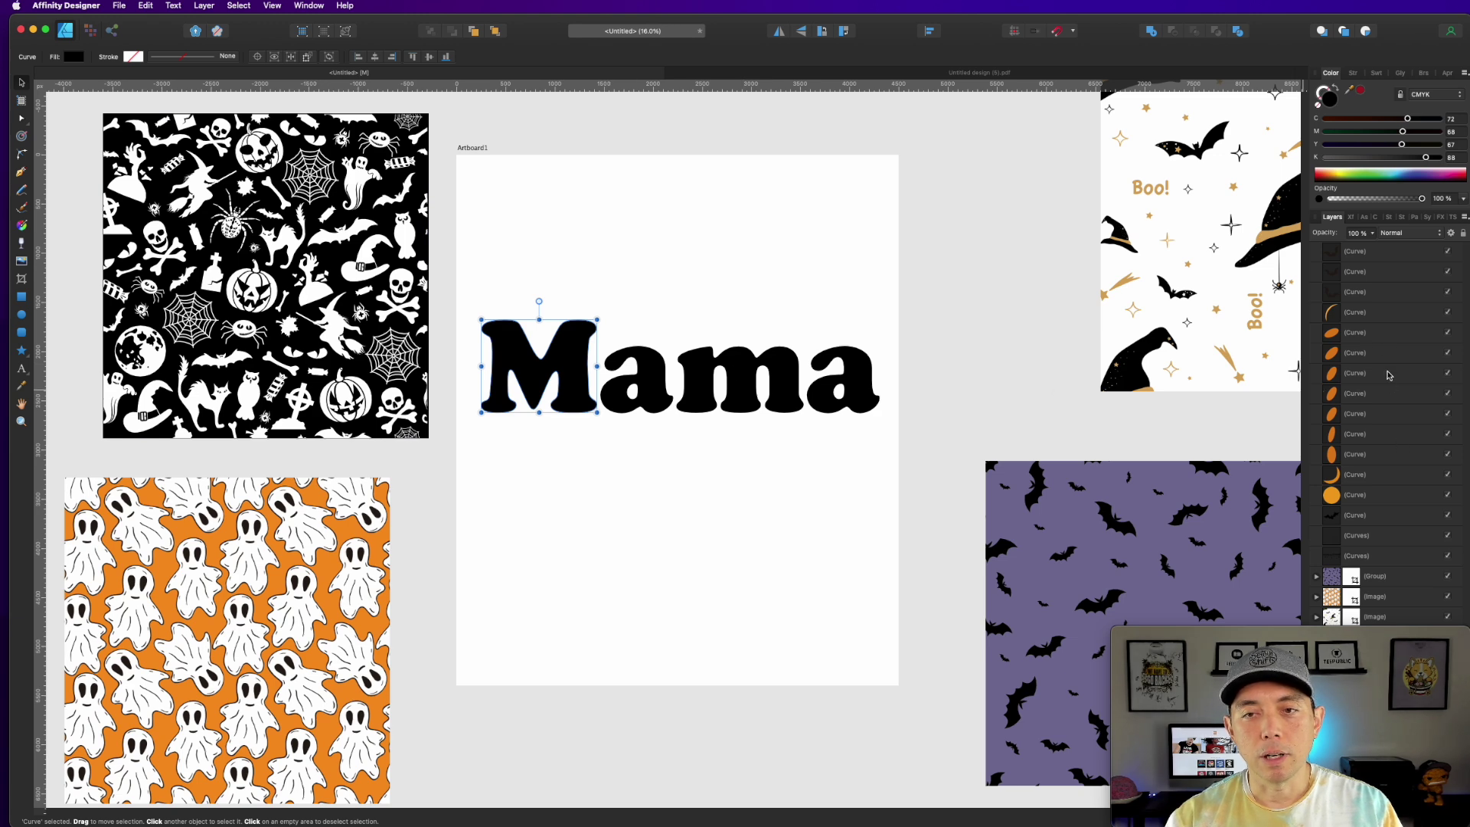
click(989, 332)
key(super+minus)
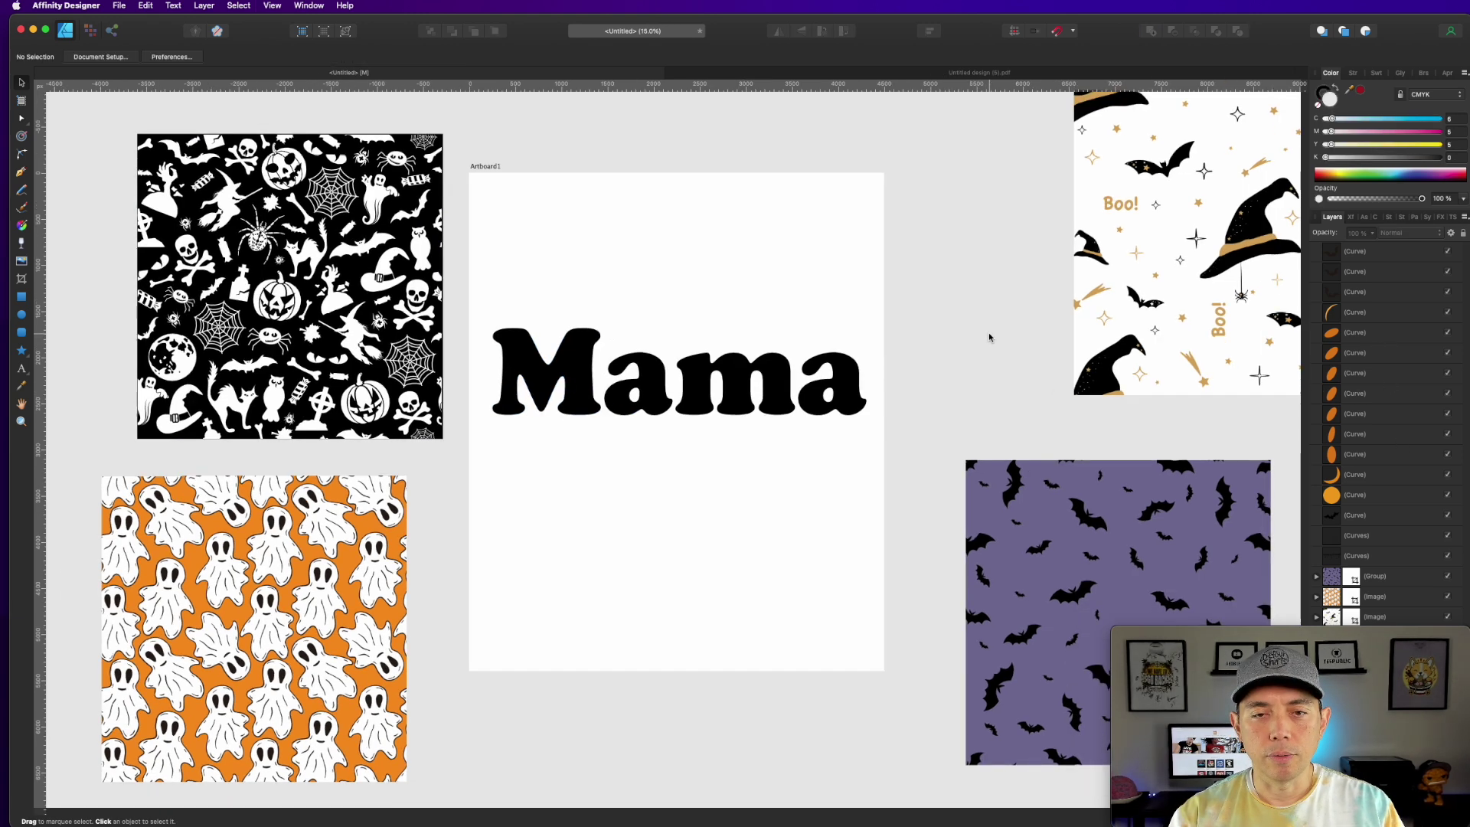
key(super+minus)
key(super+minus)
key(super+minus)
key(super+minus)
drag(943, 457, 1040, 549)
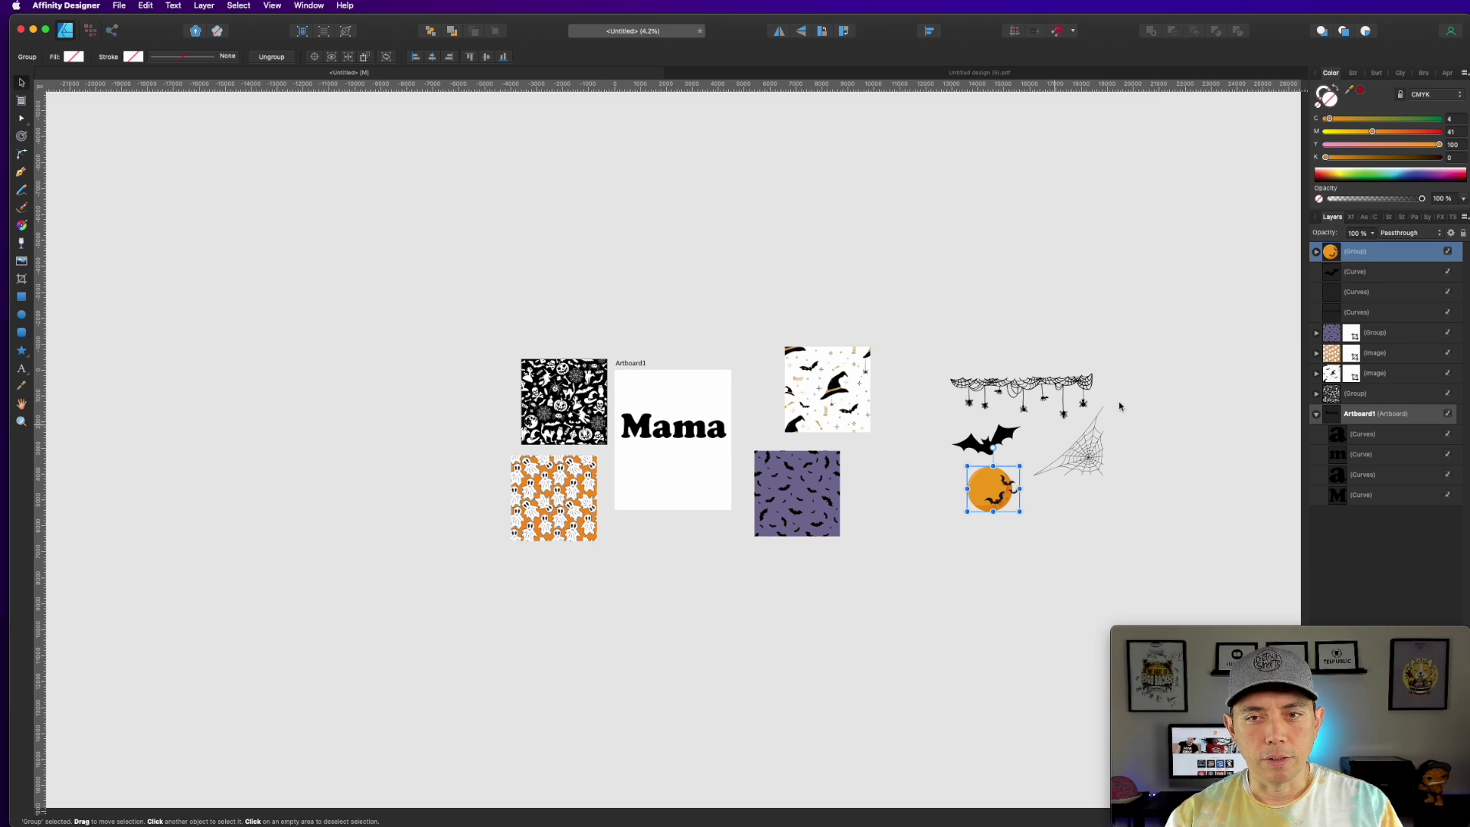
Check that the spider border, spider web, bat and moon graphics can each be selected as a single object.
drag(947, 347, 1110, 424)
click(1080, 462)
click(988, 438)
click(918, 467)
click(995, 386)
click(988, 490)
Clip the black-and-white Halloween pattern group inside the letter "M" by nesting it in that letter's curve layer.
scroll(692, 467, up, 3)
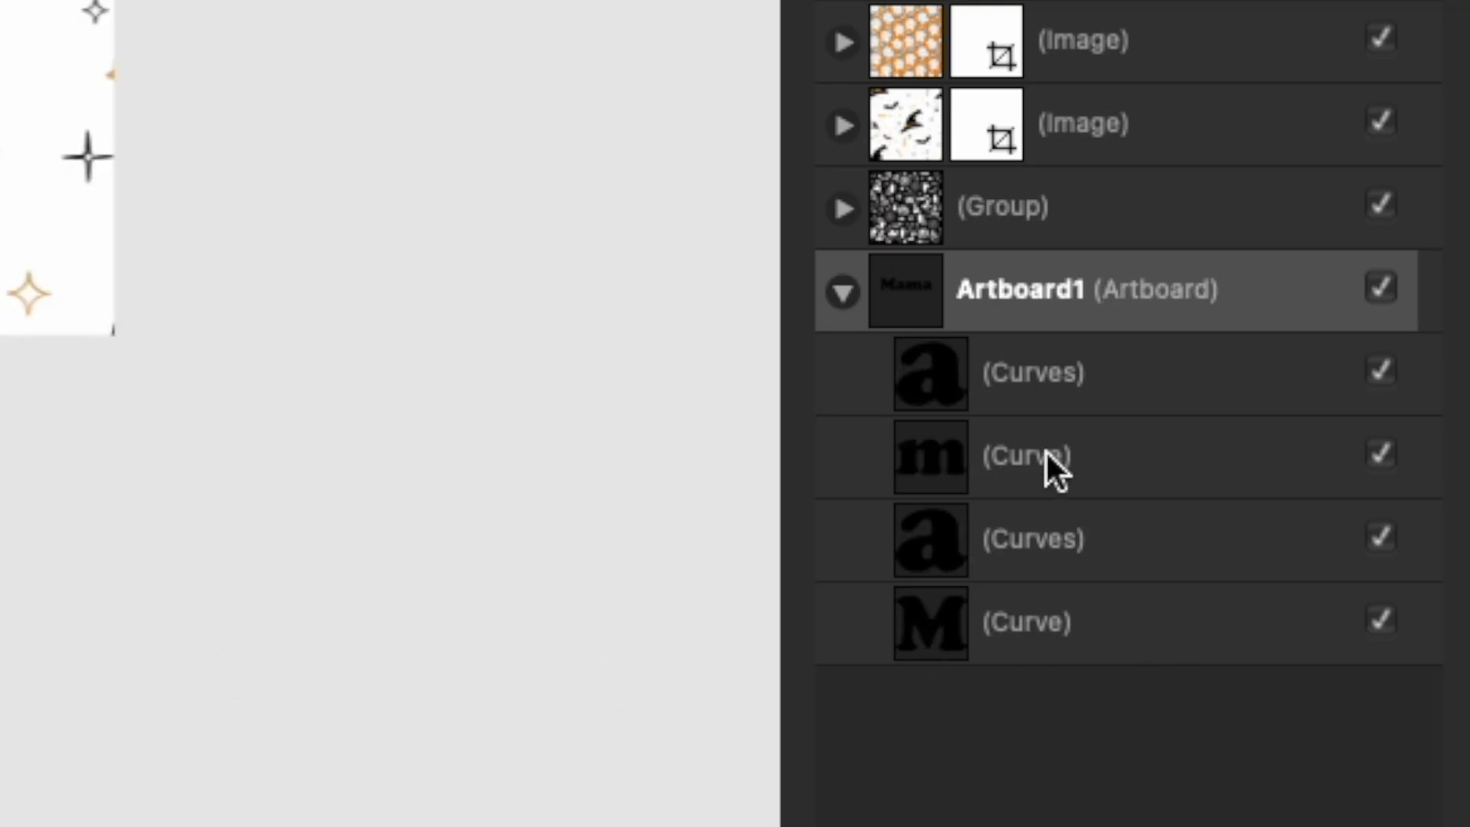
click(1026, 622)
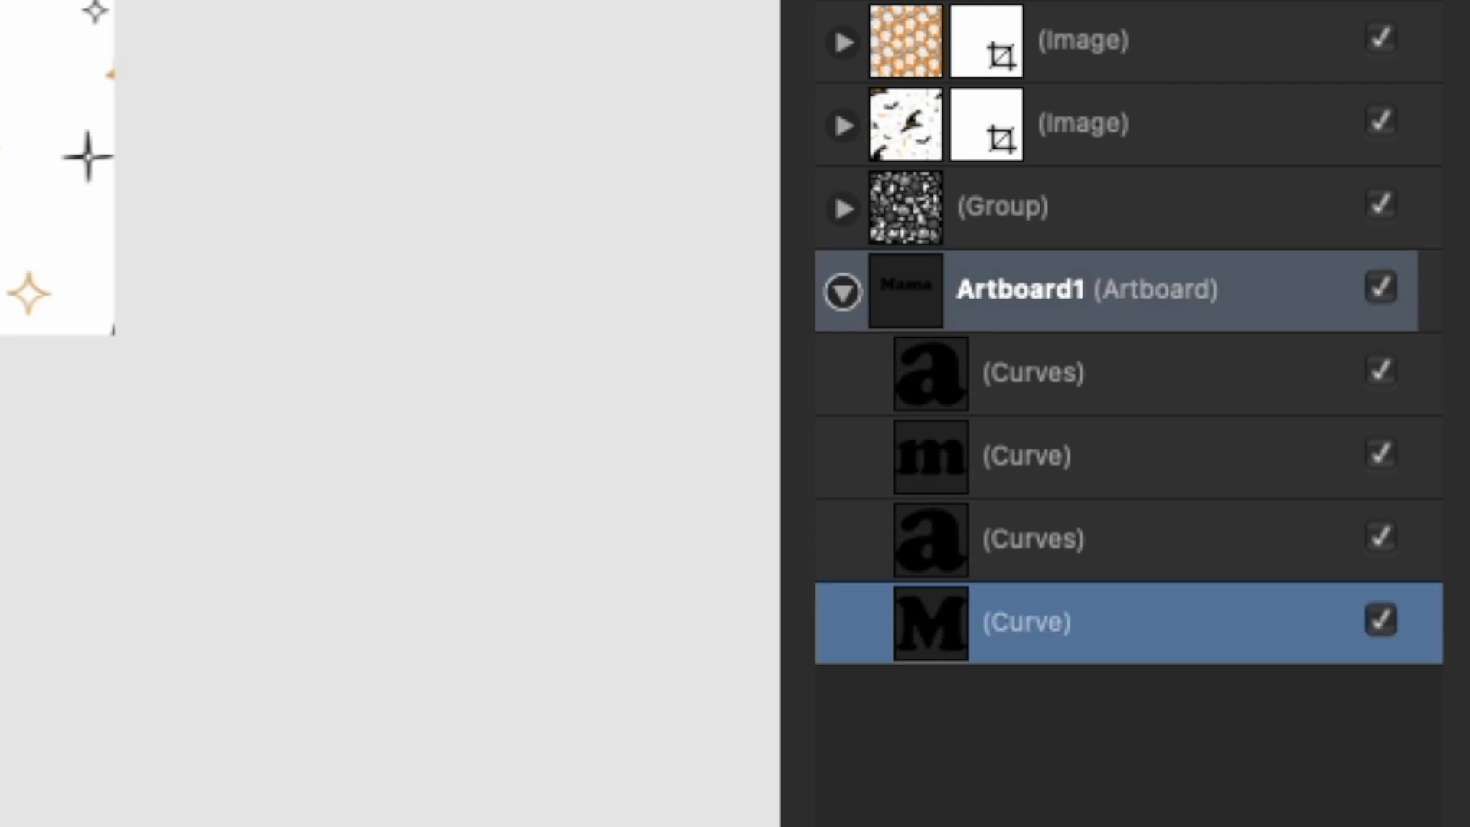
click(1046, 223)
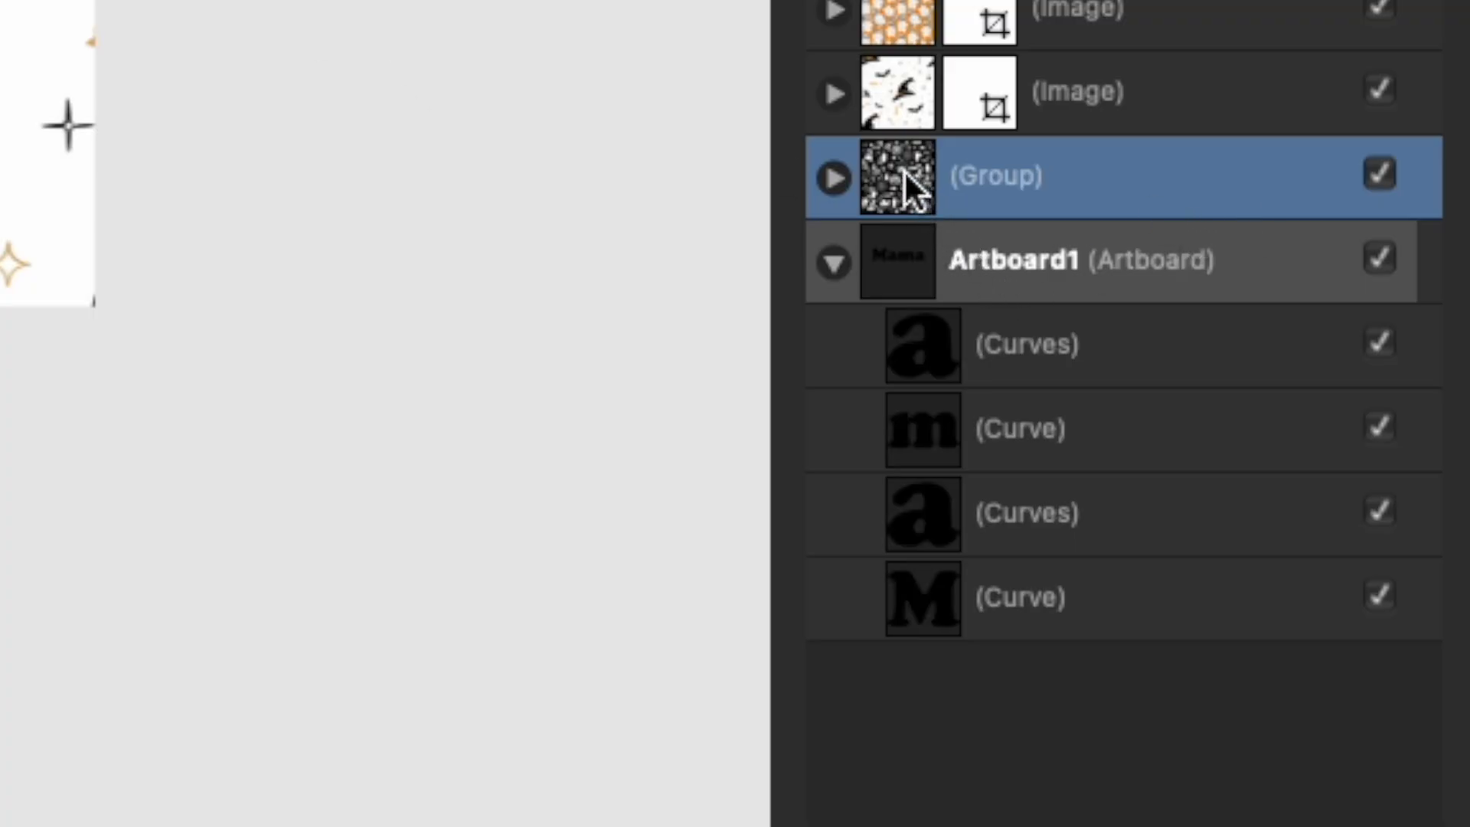
drag(903, 169, 1103, 612)
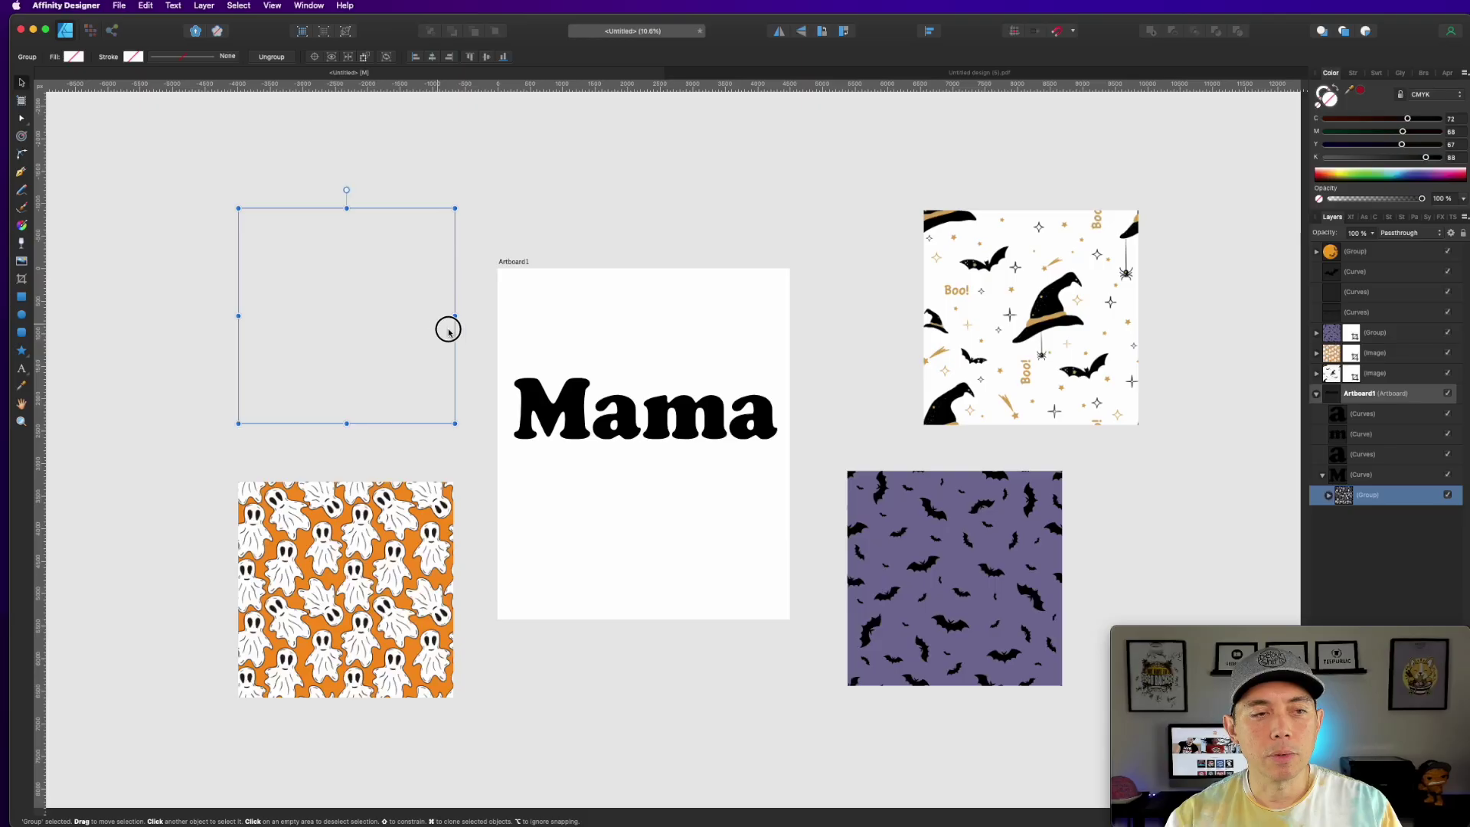
Move the clipped black-and-white pattern over the "M" and scale it down proportionally so small motifs fill the whole letter.
drag(447, 328, 602, 394)
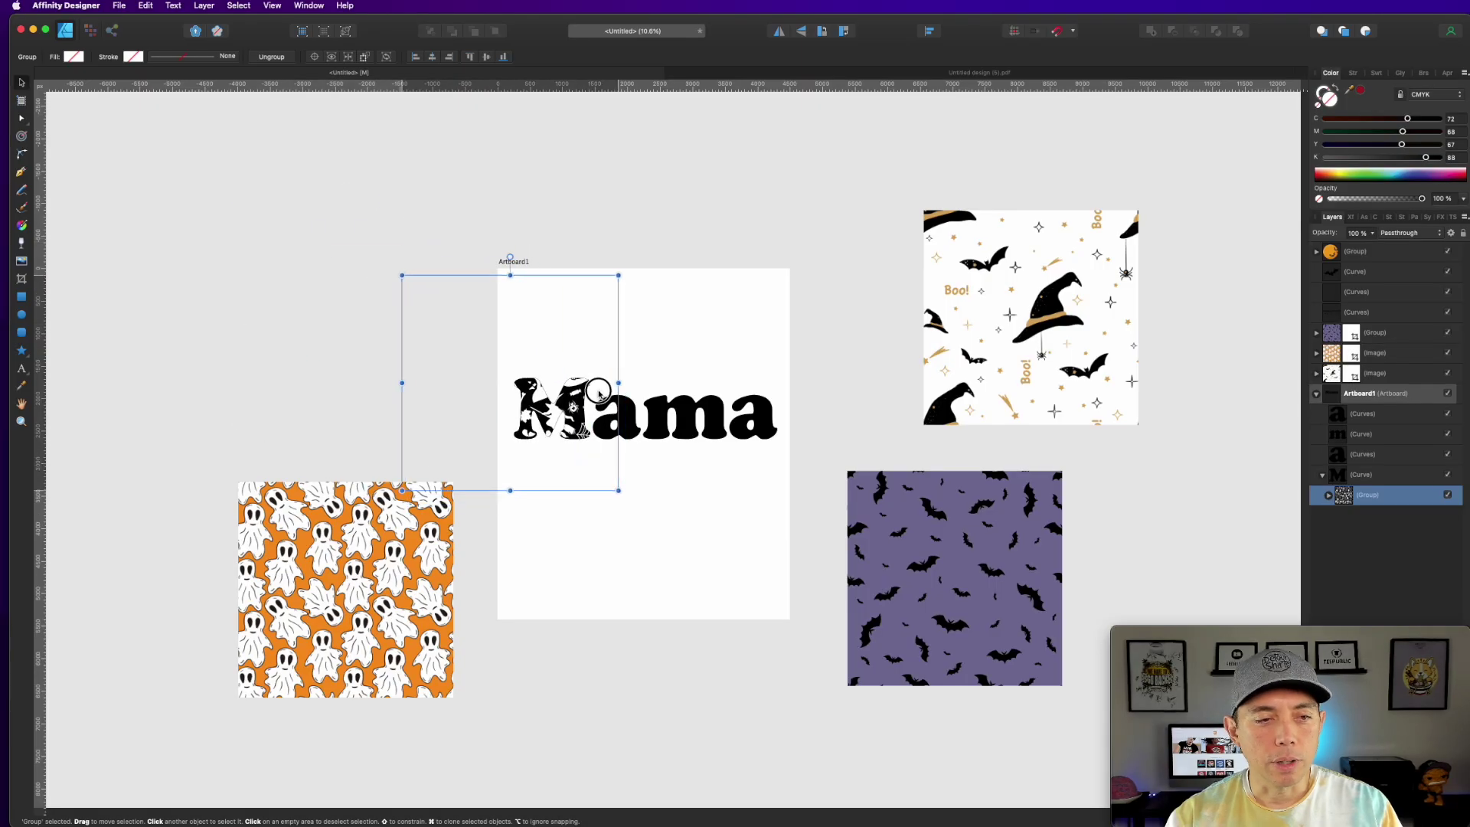
drag(404, 275, 425, 300)
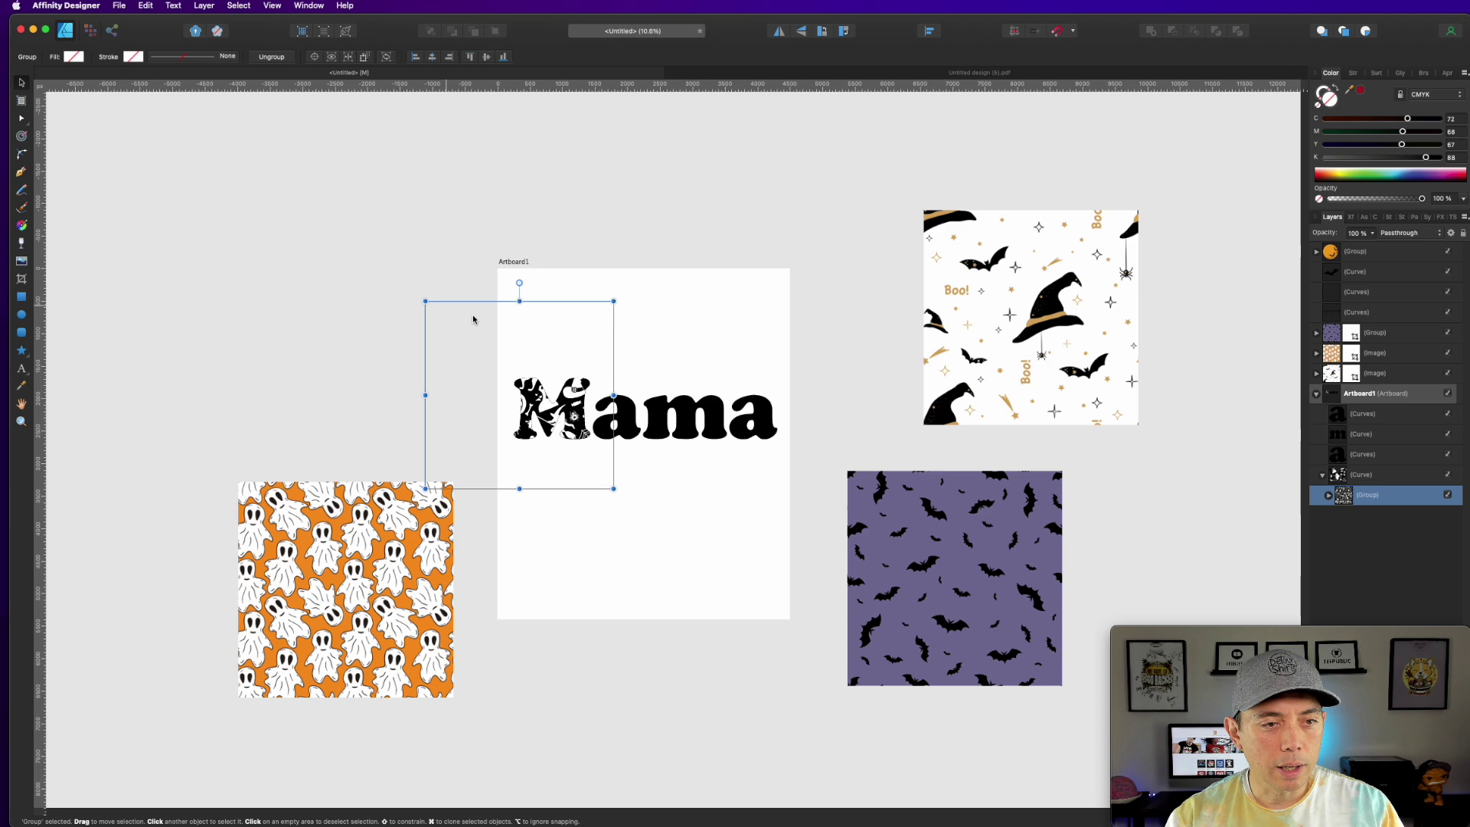
scroll(550, 418, up, 3)
click(524, 323)
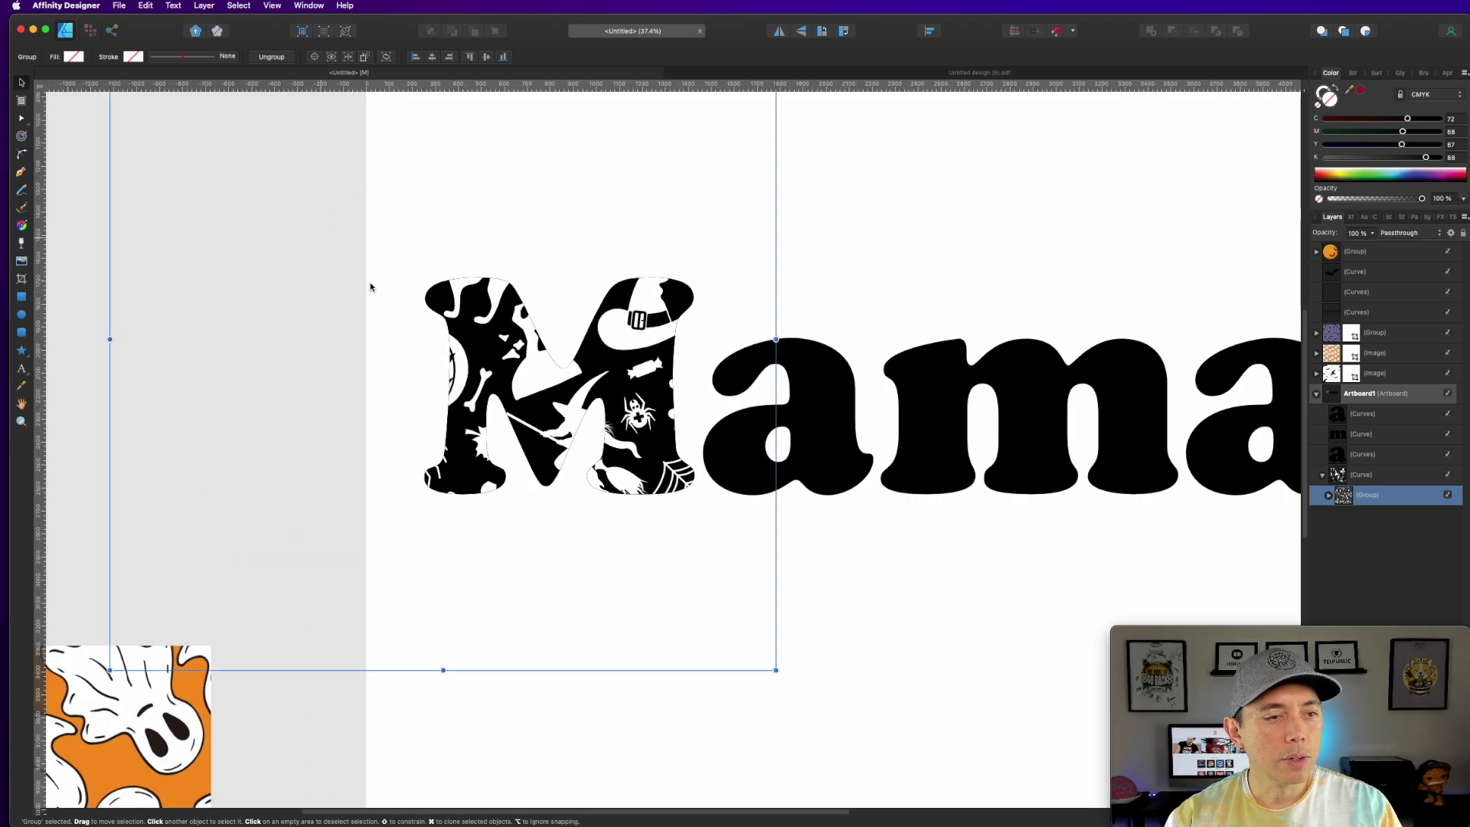
drag(776, 671, 595, 510)
drag(531, 411, 827, 590)
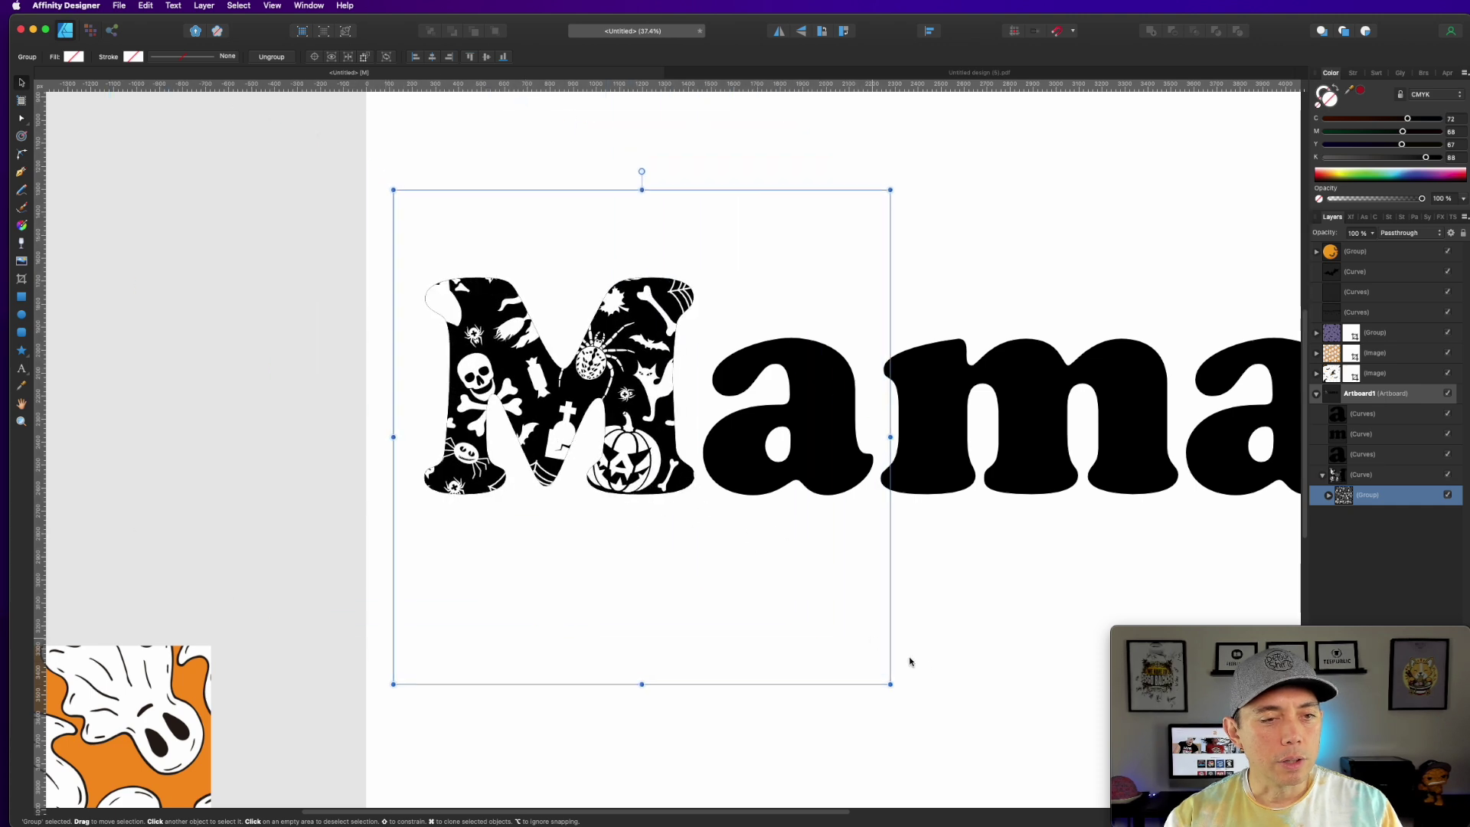
drag(890, 682, 661, 558)
click(870, 312)
drag(940, 526, 817, 472)
Clip the orange ghost pattern inside the first "a" by nesting it in that letter's curves layer.
scroll(873, 528, down, 3)
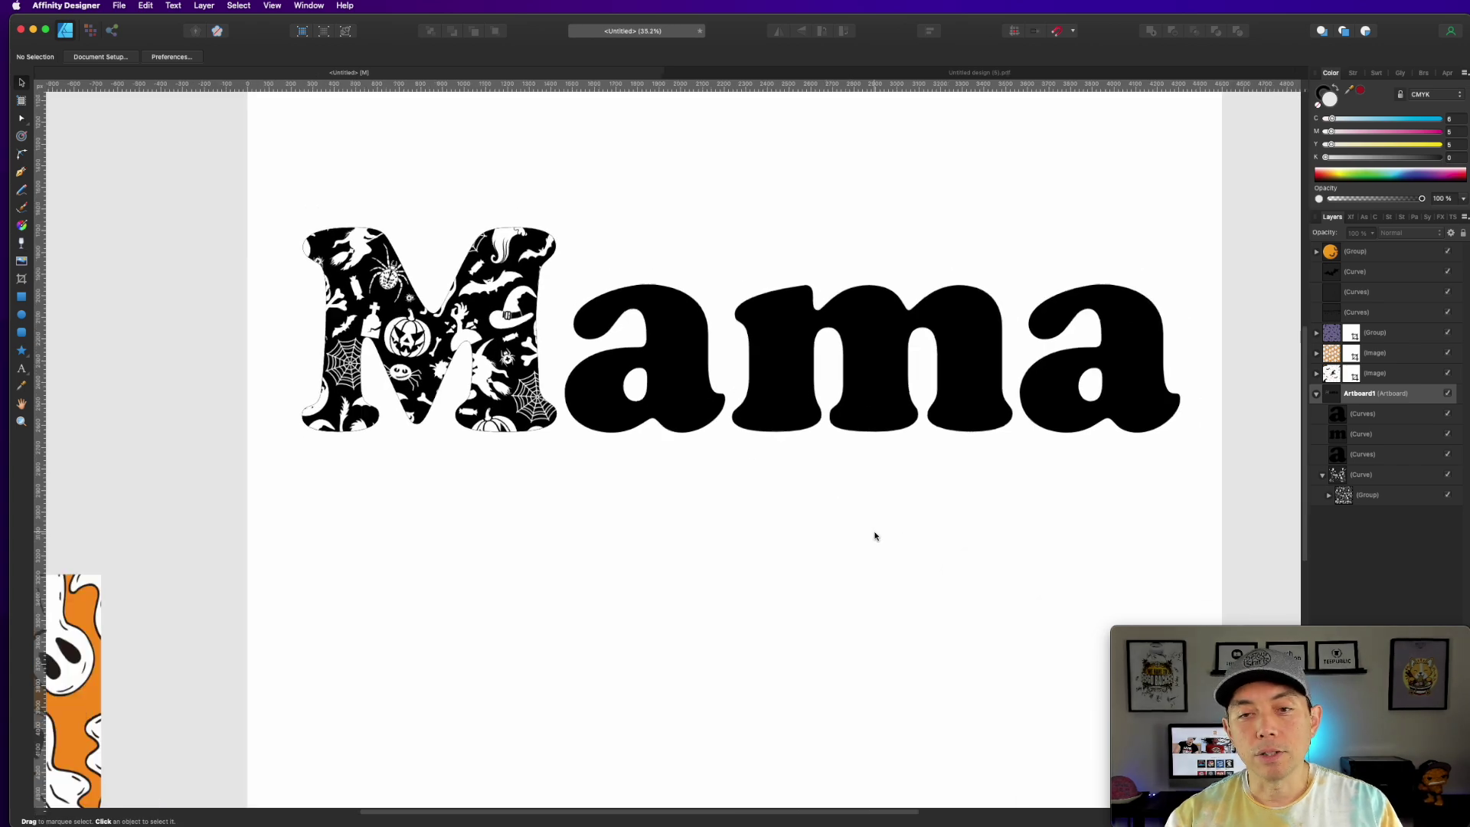
scroll(873, 532, down, 2)
click(752, 411)
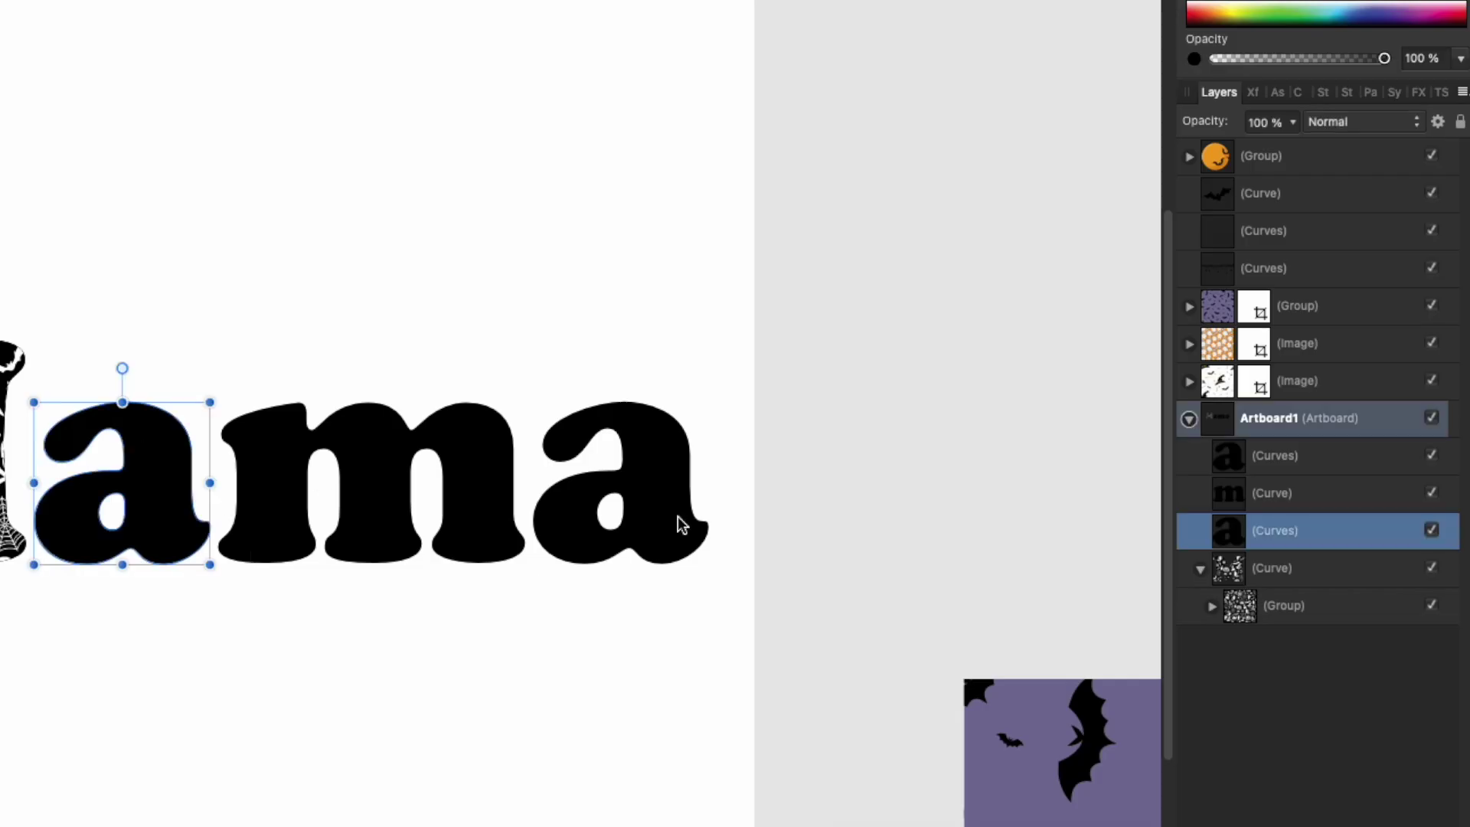
click(1200, 569)
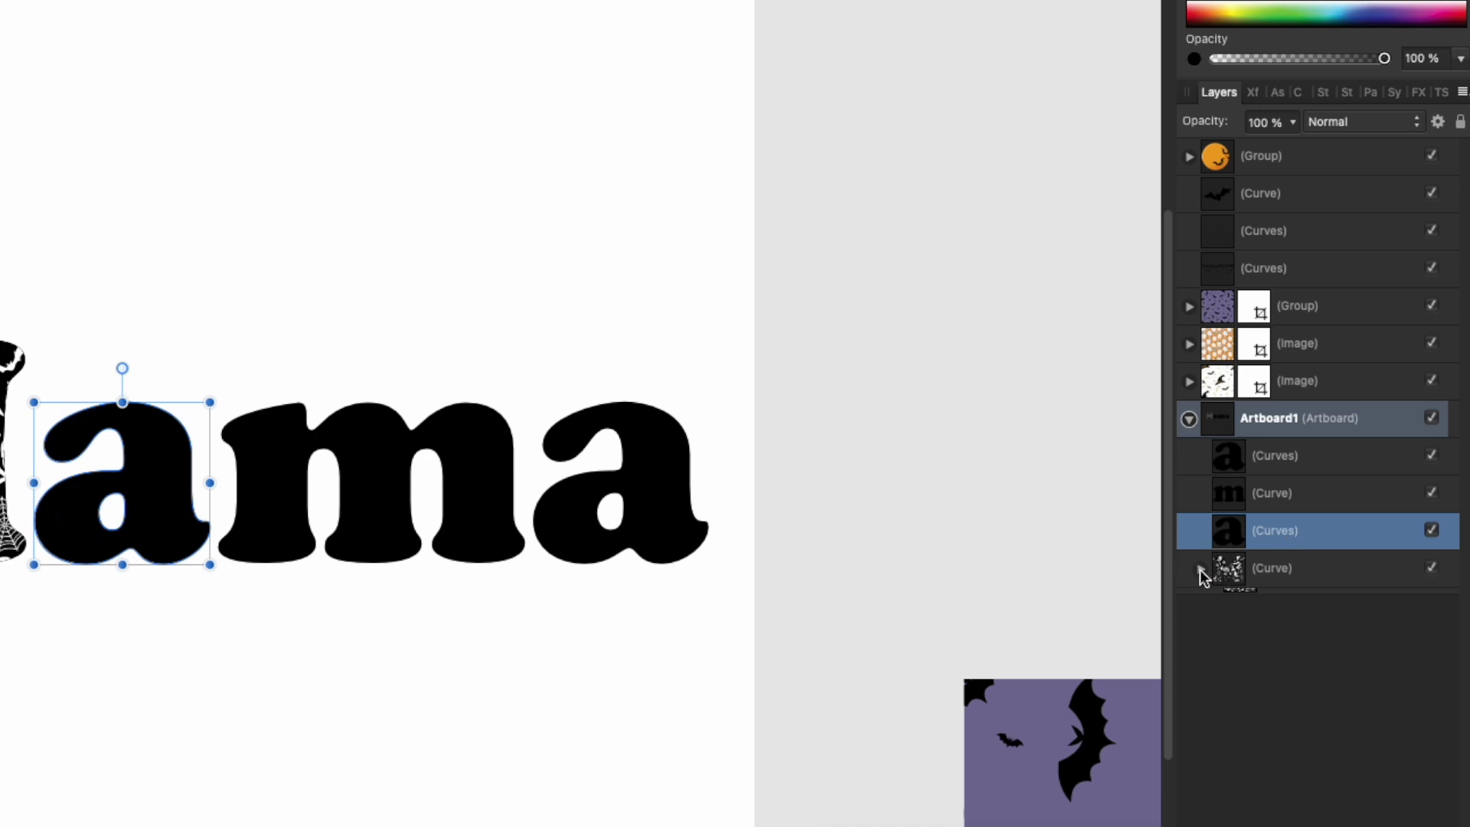
click(1301, 343)
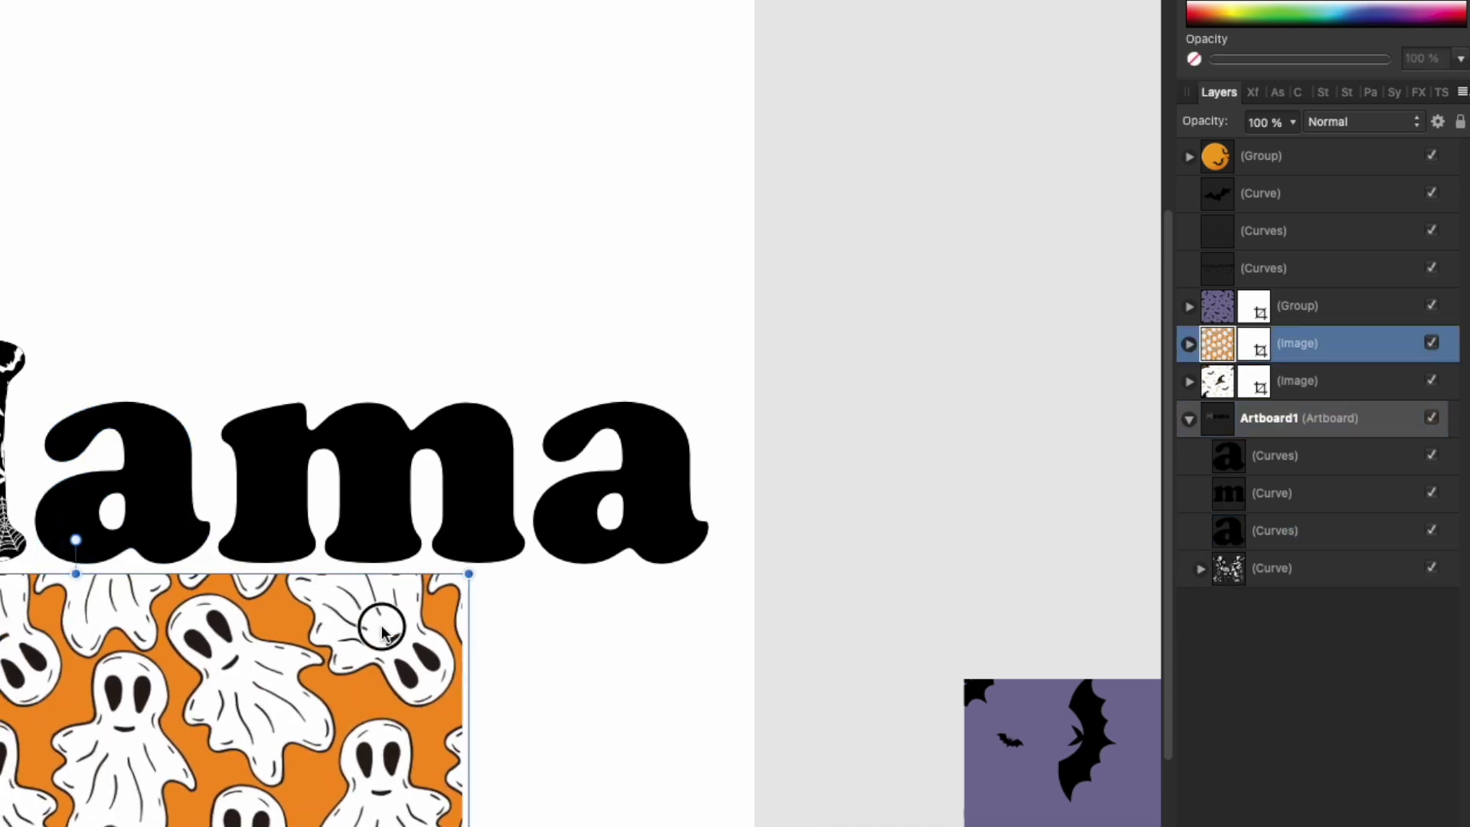
drag(1301, 343, 1346, 395)
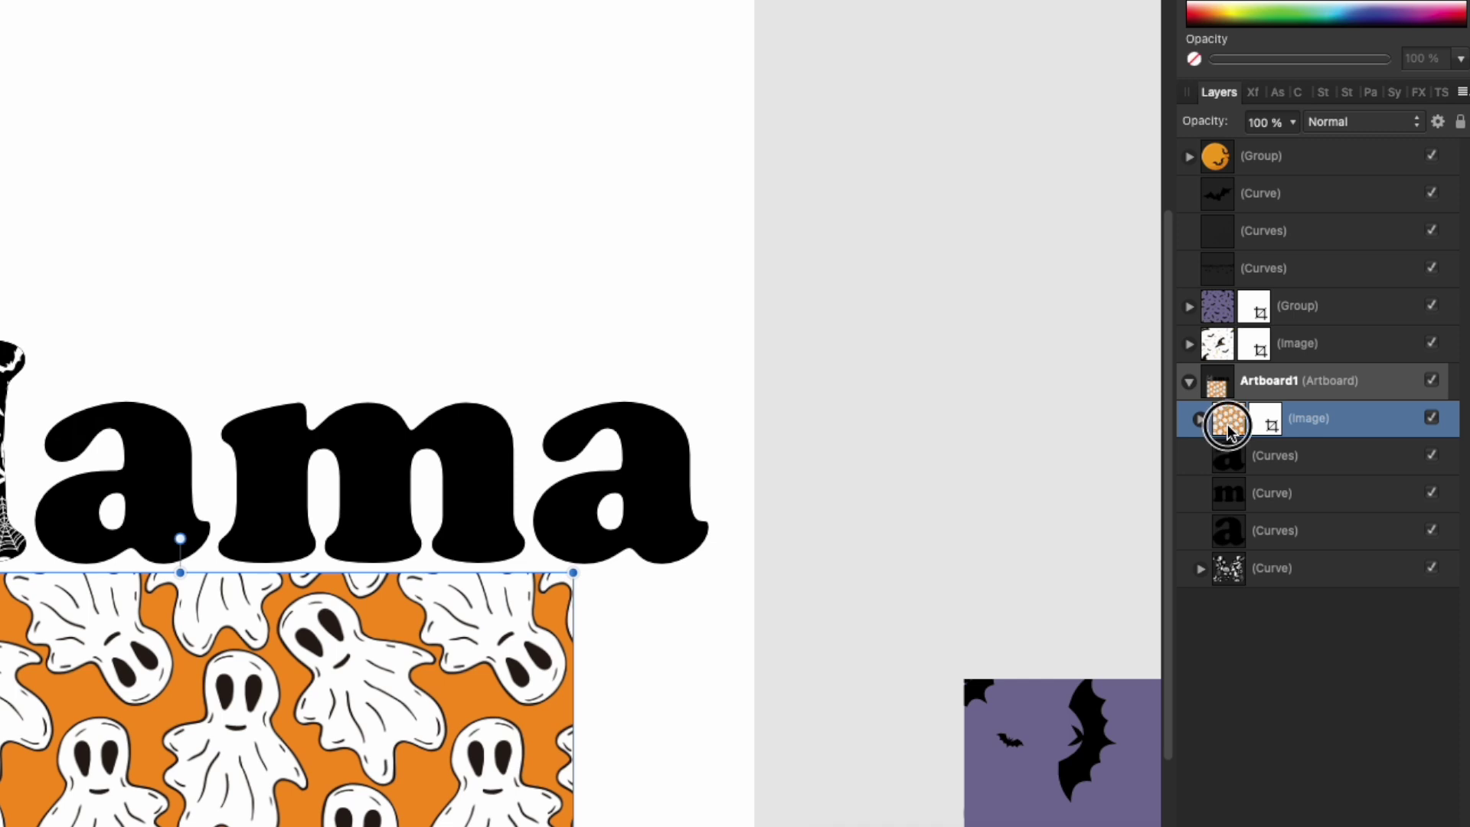
drag(1244, 549, 1312, 548)
Move the ghost pattern over the first "a" and scale it down so several small ghosts fill the letter.
drag(380, 761, 426, 554)
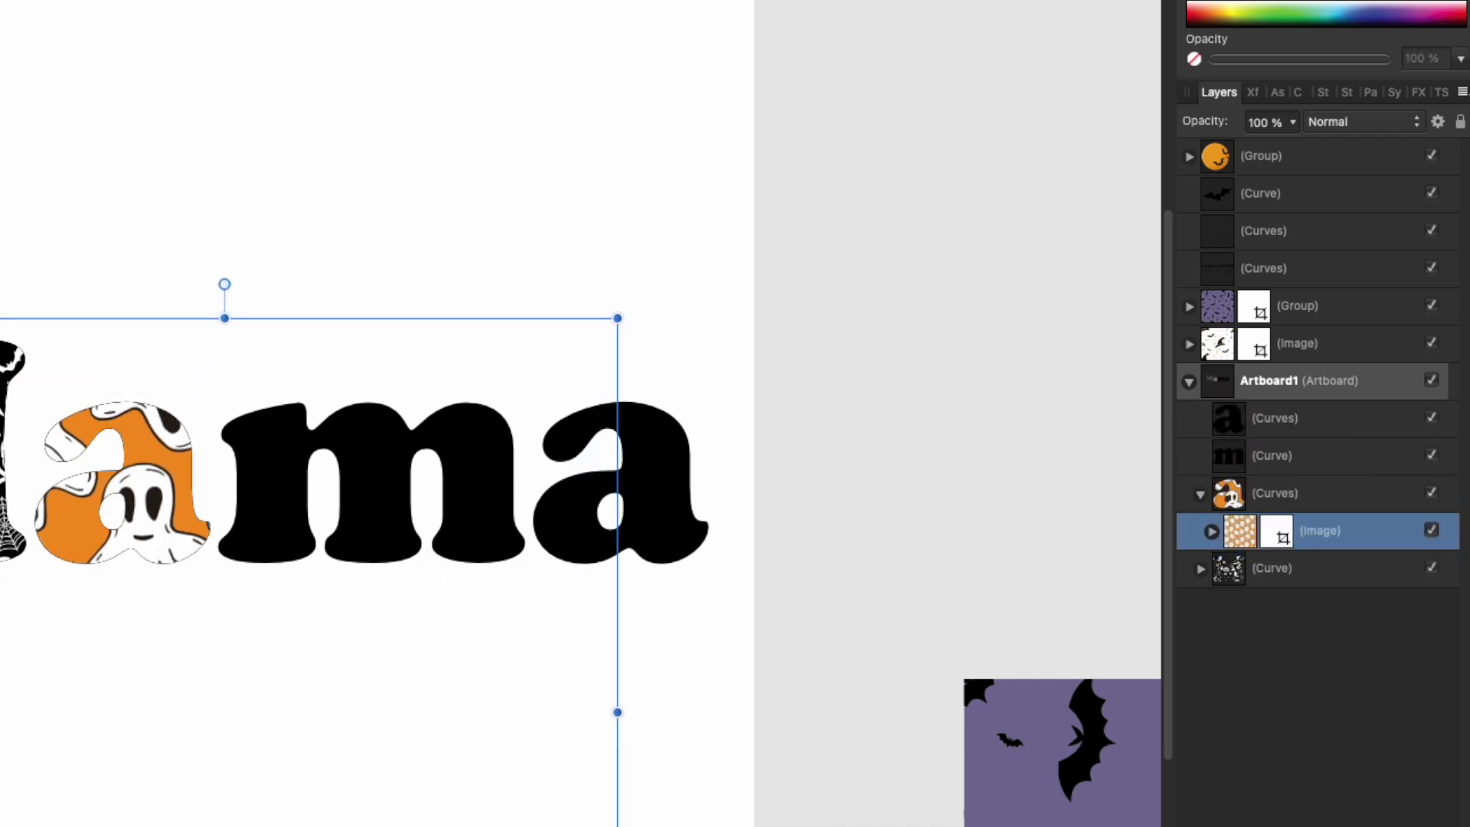
drag(617, 712, 279, 689)
drag(423, 717, 337, 630)
drag(232, 627, 146, 638)
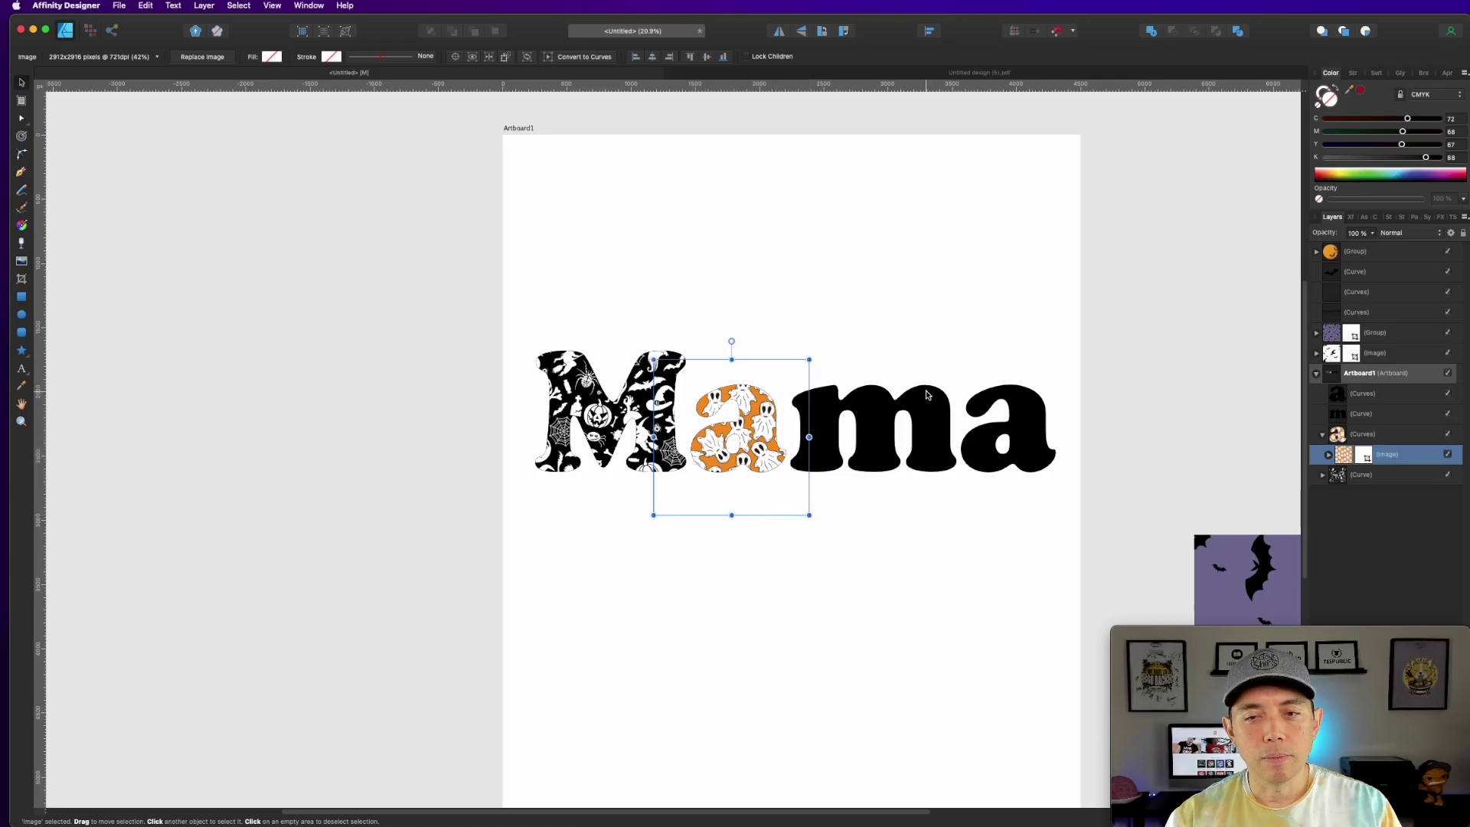
Clip the purple bat pattern inside the letter "m" and fit it so it fills the letter.
click(928, 402)
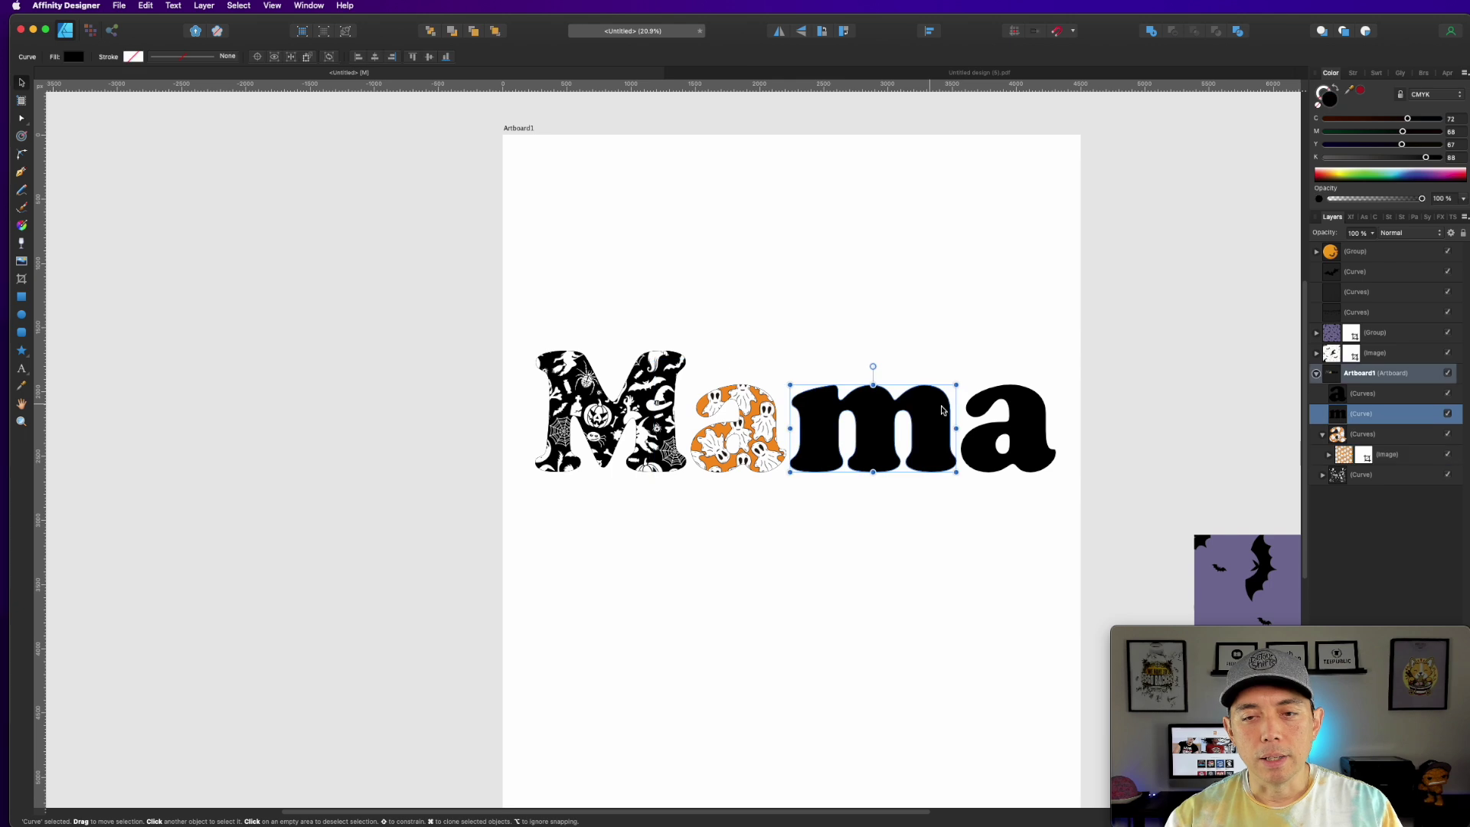
scroll(1091, 512, right, 1)
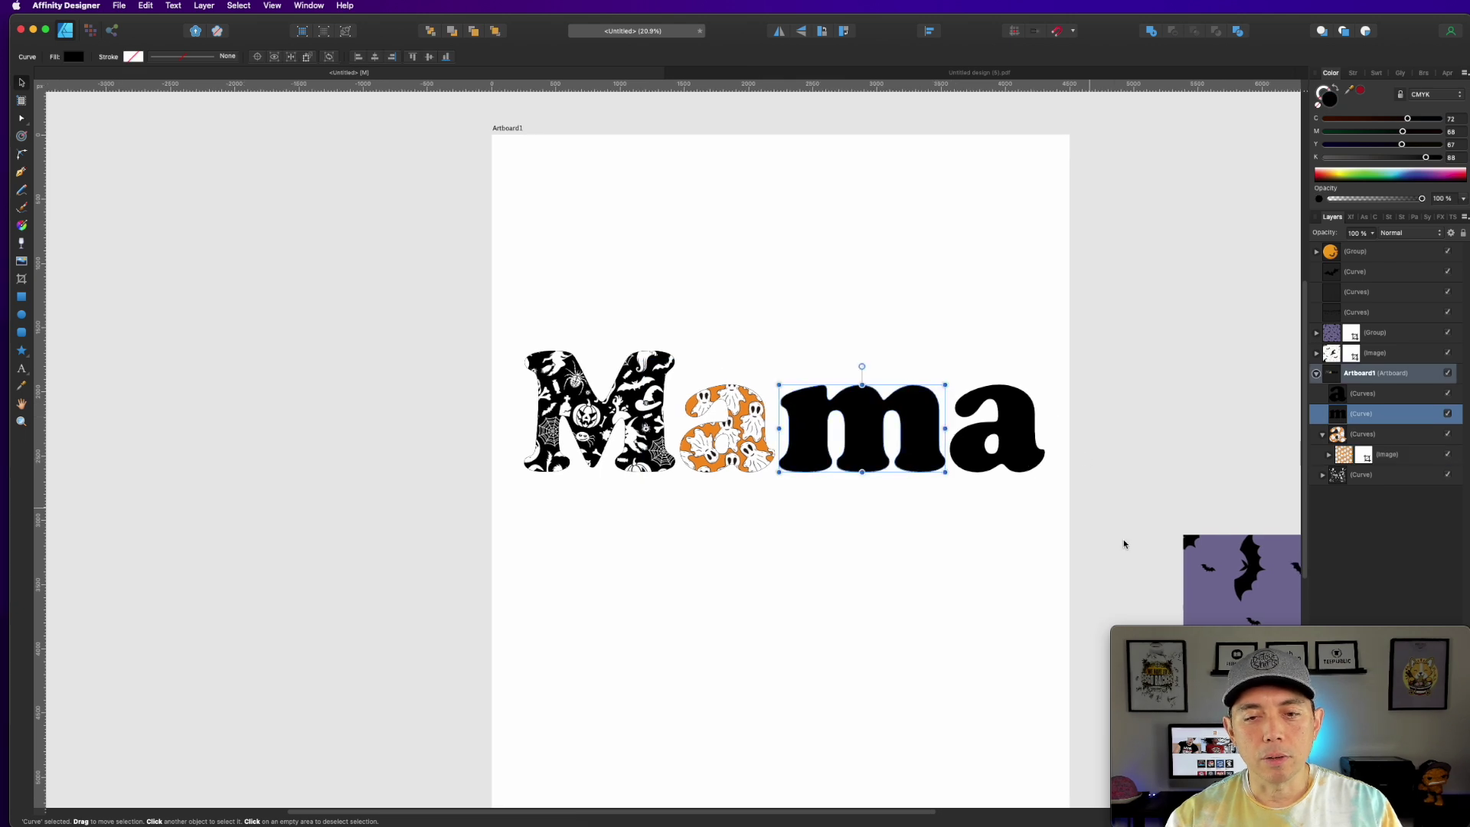
drag(1213, 559, 620, 534)
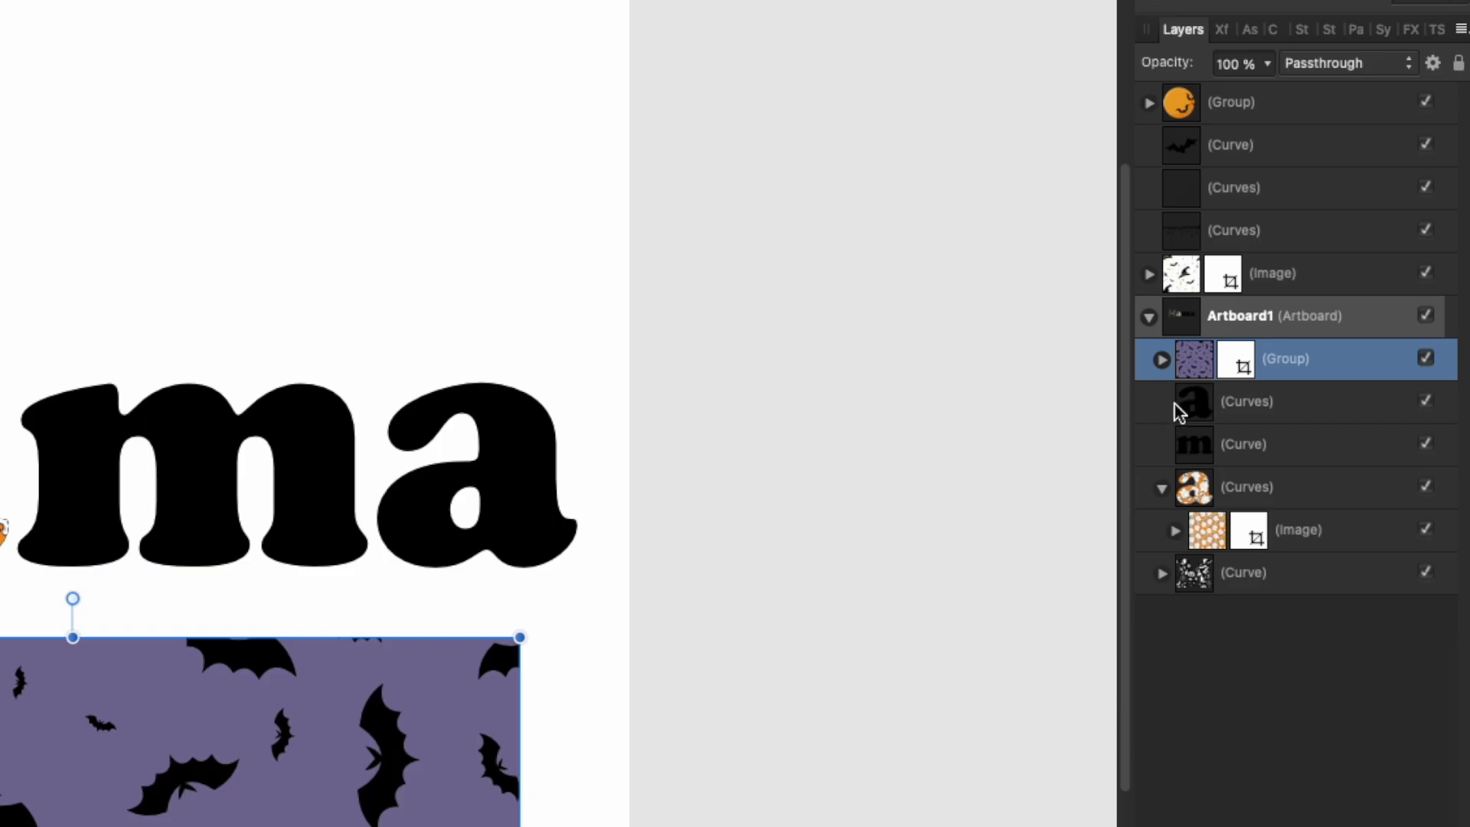
drag(1197, 360, 1356, 459)
drag(339, 788, 7, 699)
Move the witch-hat pattern onto the artboard and clip it inside the last "a" by nesting it in that letter's layer.
click(538, 476)
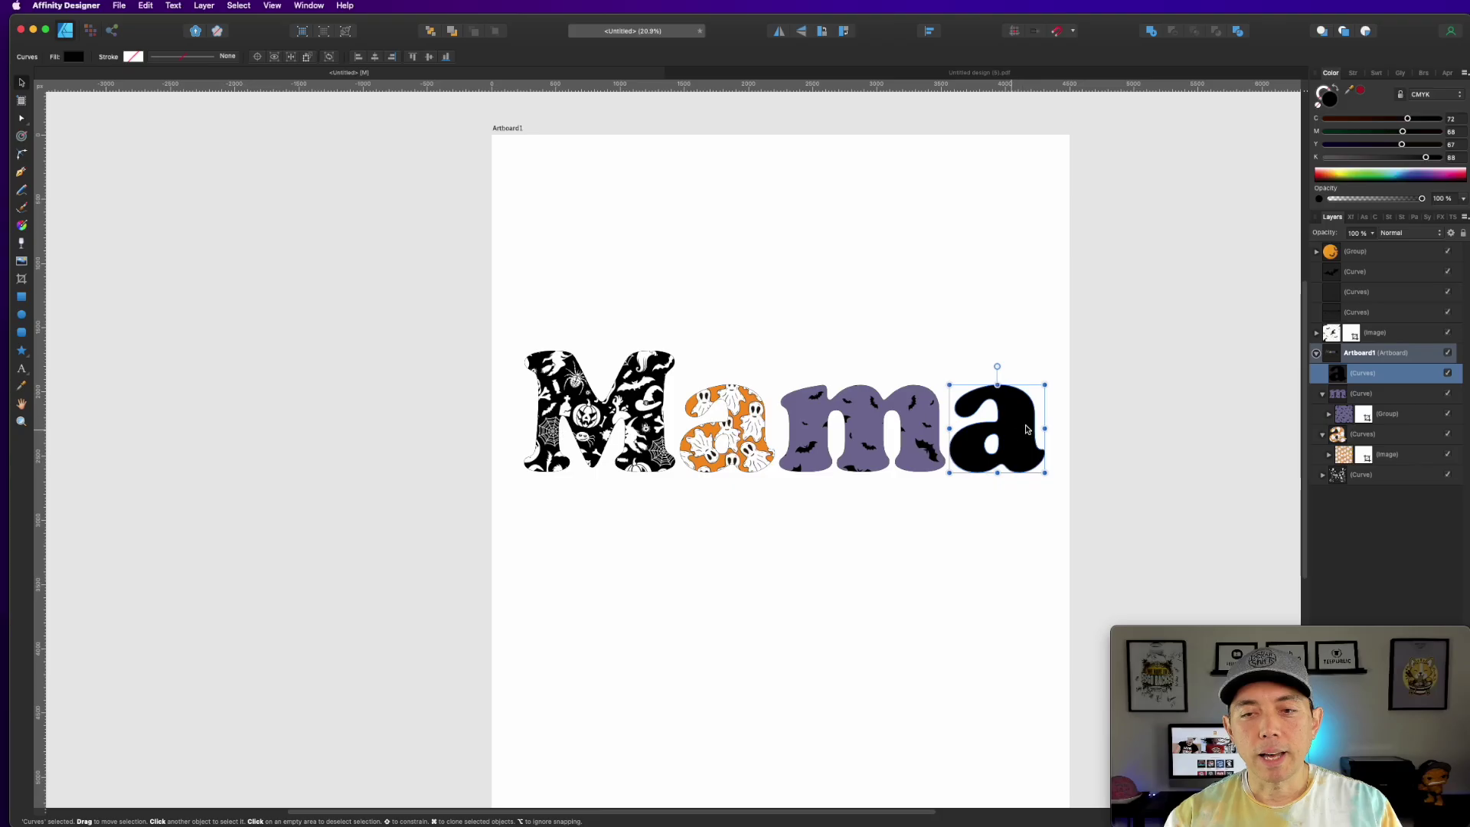
scroll(1183, 360, right, 5)
drag(1182, 359, 819, 490)
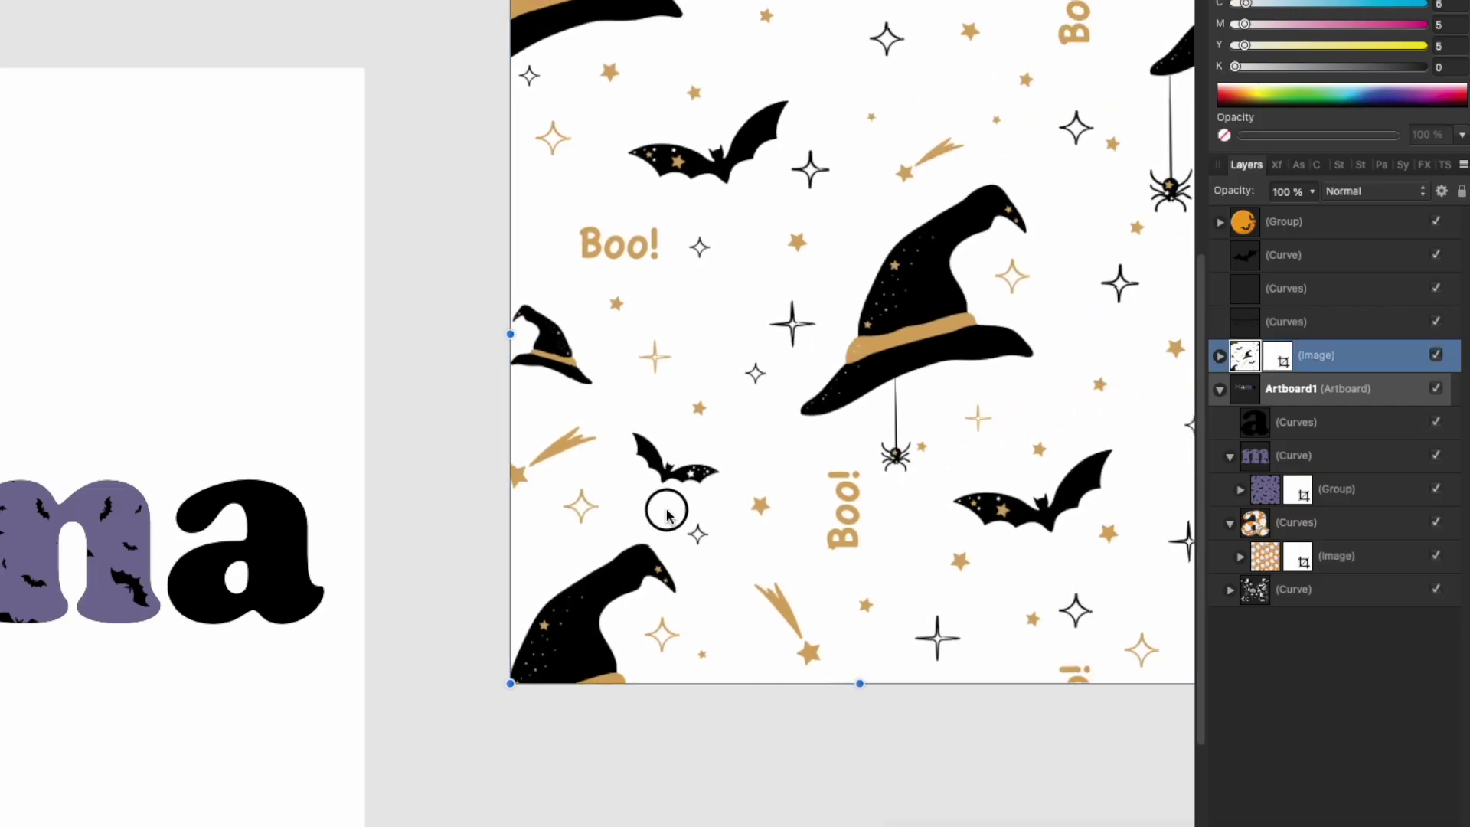
drag(402, 613, 322, 610)
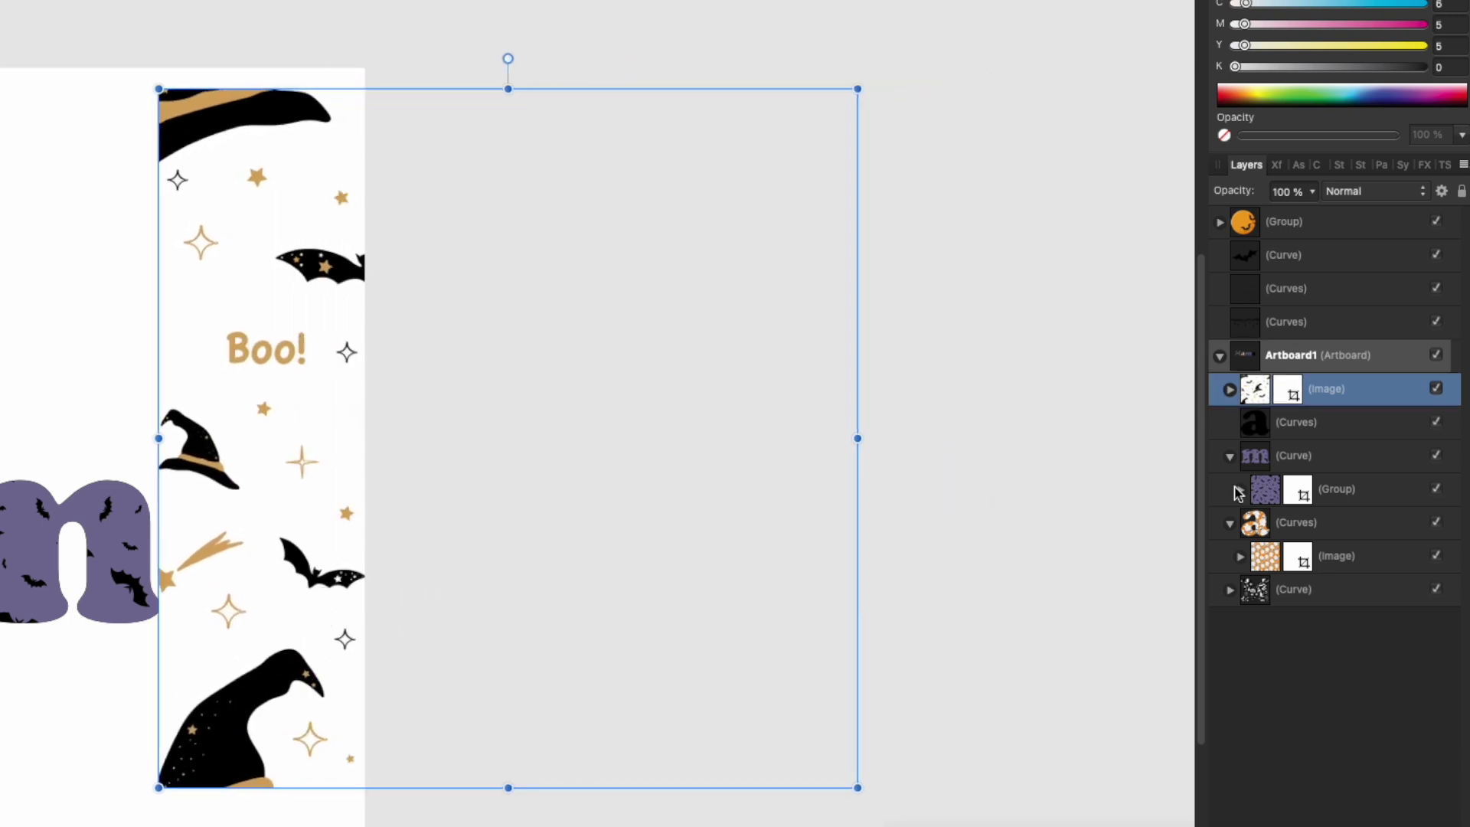
drag(1256, 425, 1394, 433)
Scale the witch-hat pattern down and position it to fill the last "a", leaving nothing selected.
drag(859, 789, 666, 692)
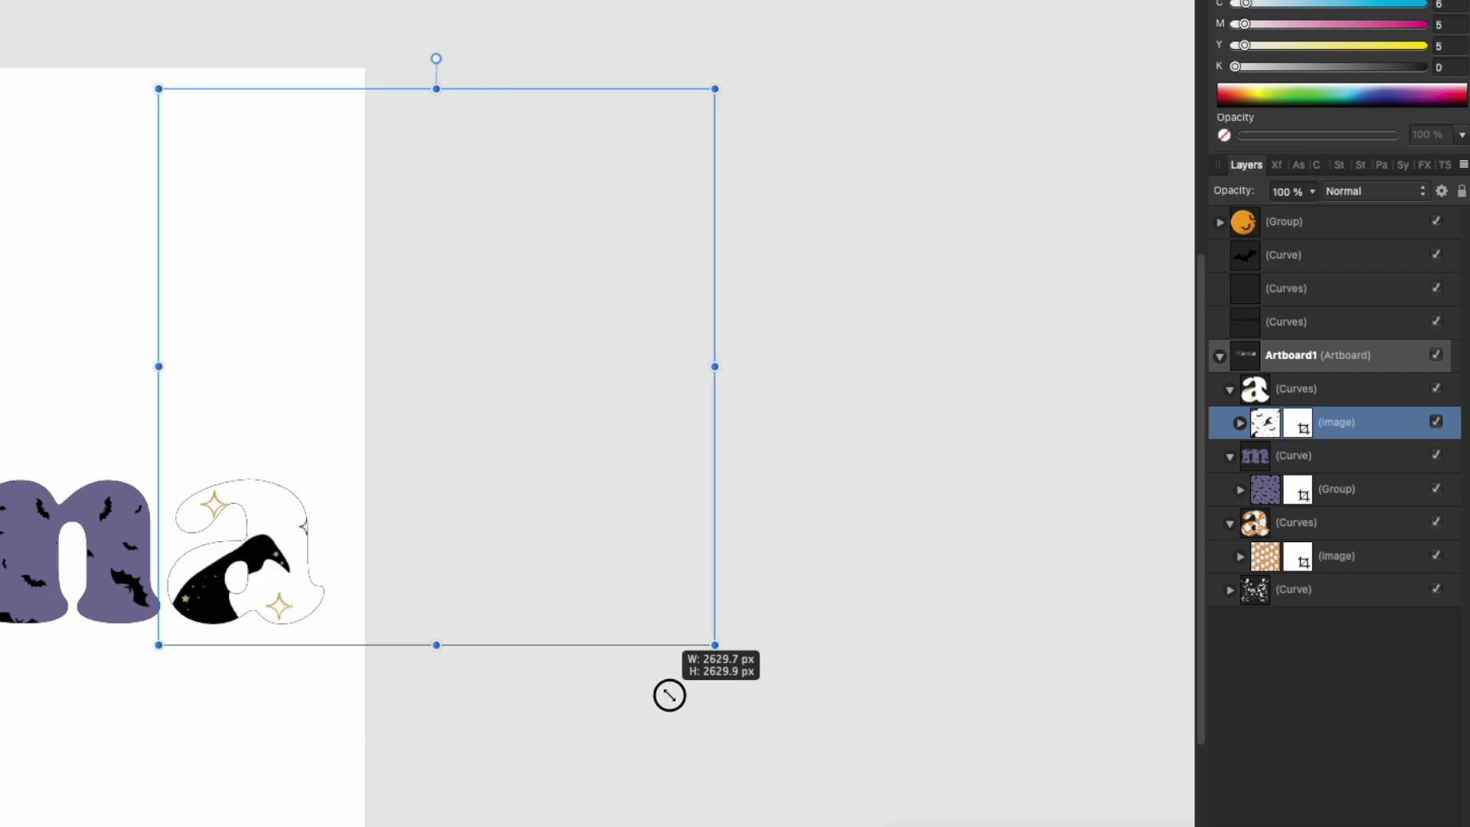
drag(714, 89, 361, 456)
click(504, 586)
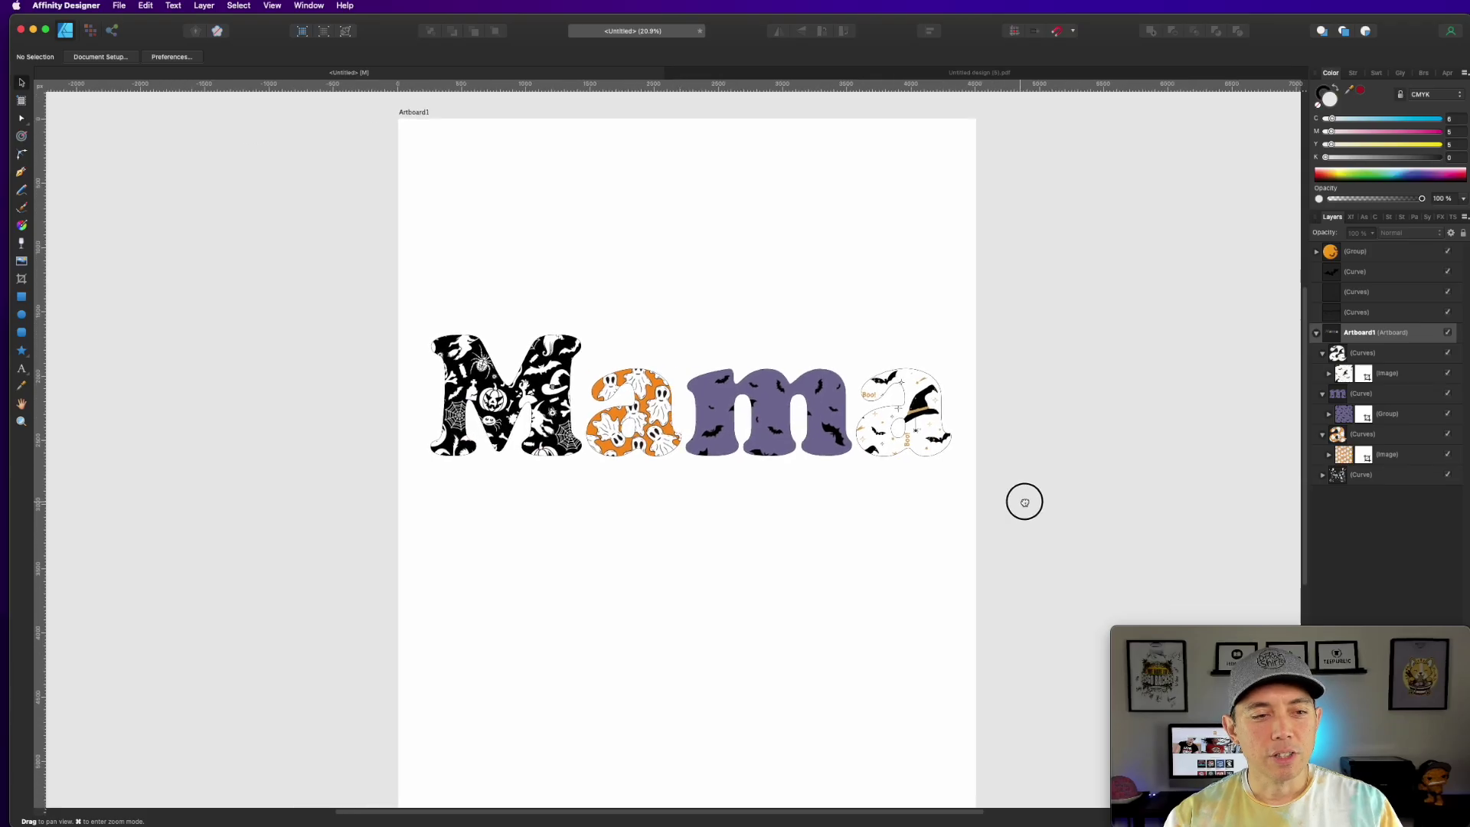
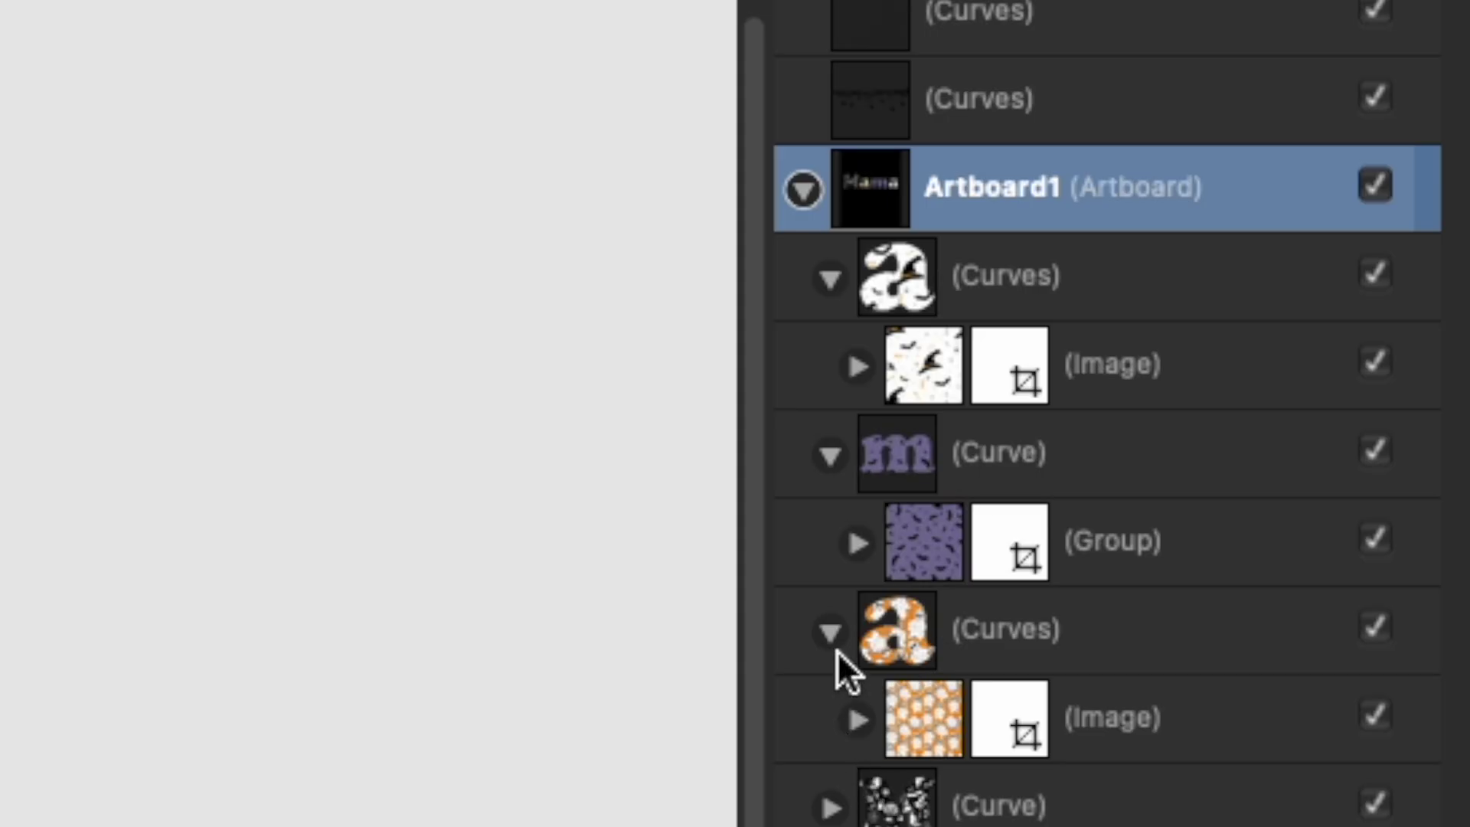
Collapse the nested layers of the letters and duplicate the patterned "M" twice.
click(831, 633)
click(831, 454)
click(831, 278)
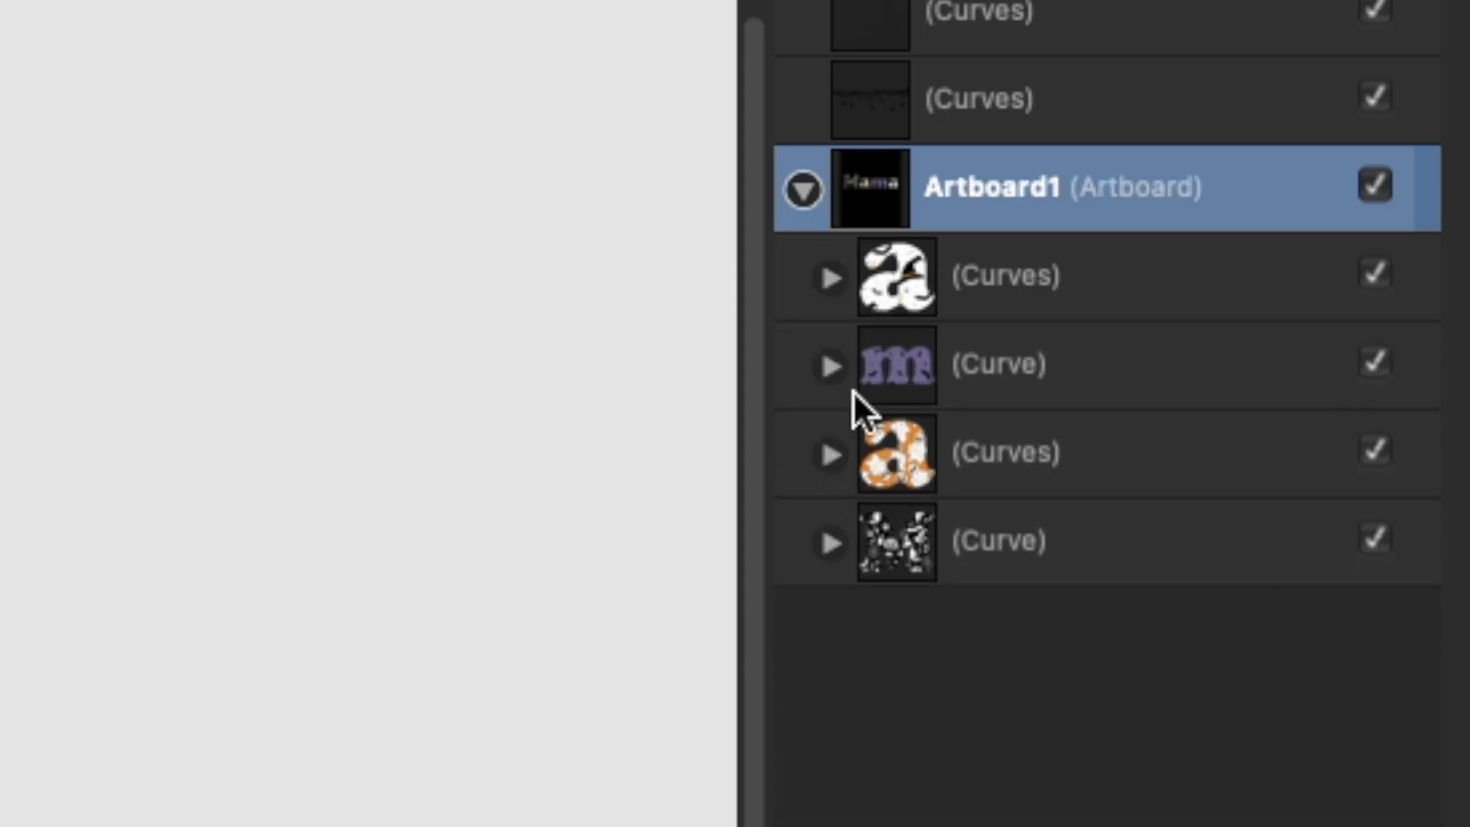
click(1047, 568)
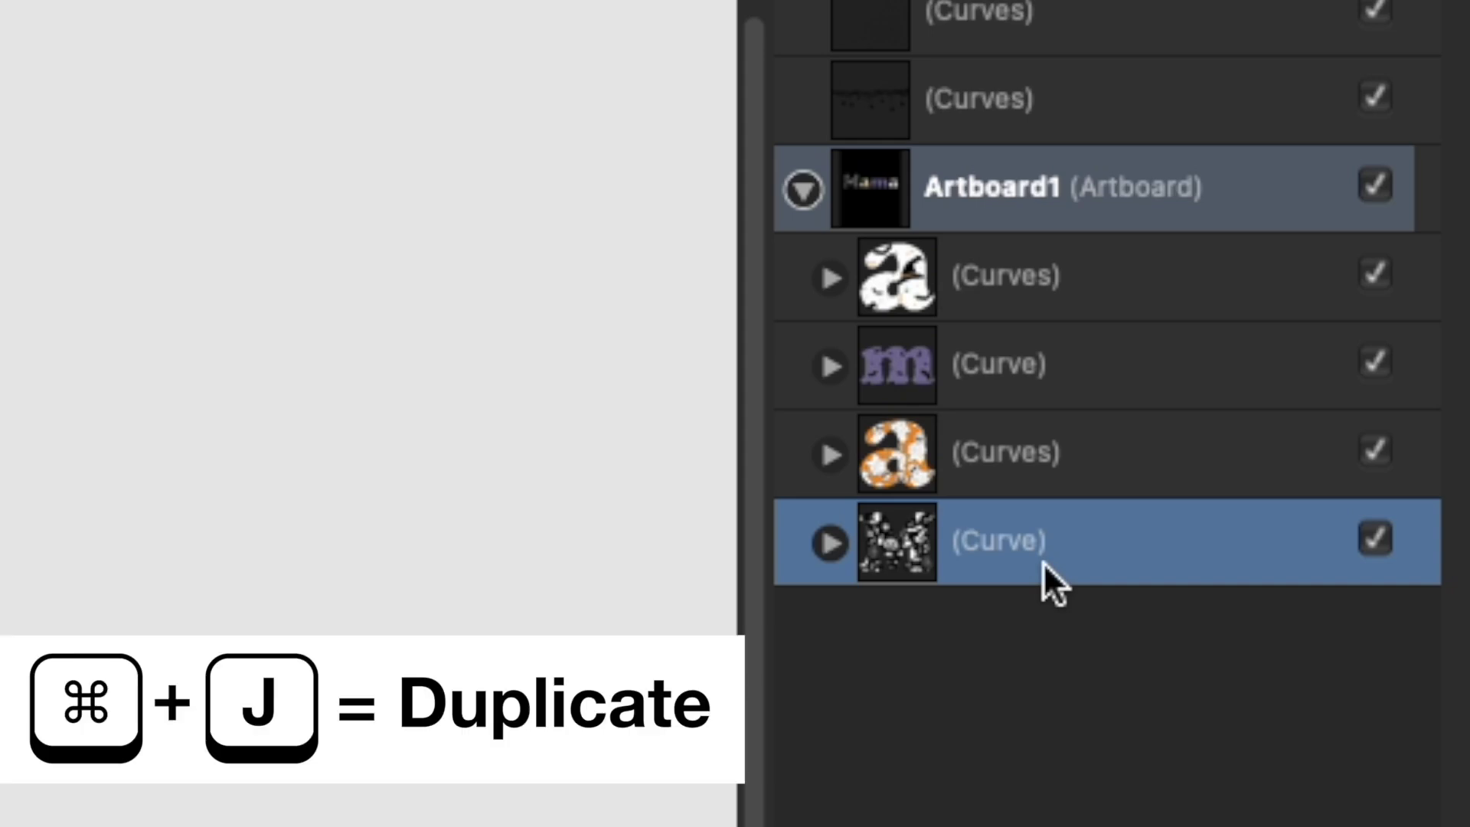
key(super+j)
key(super+j)
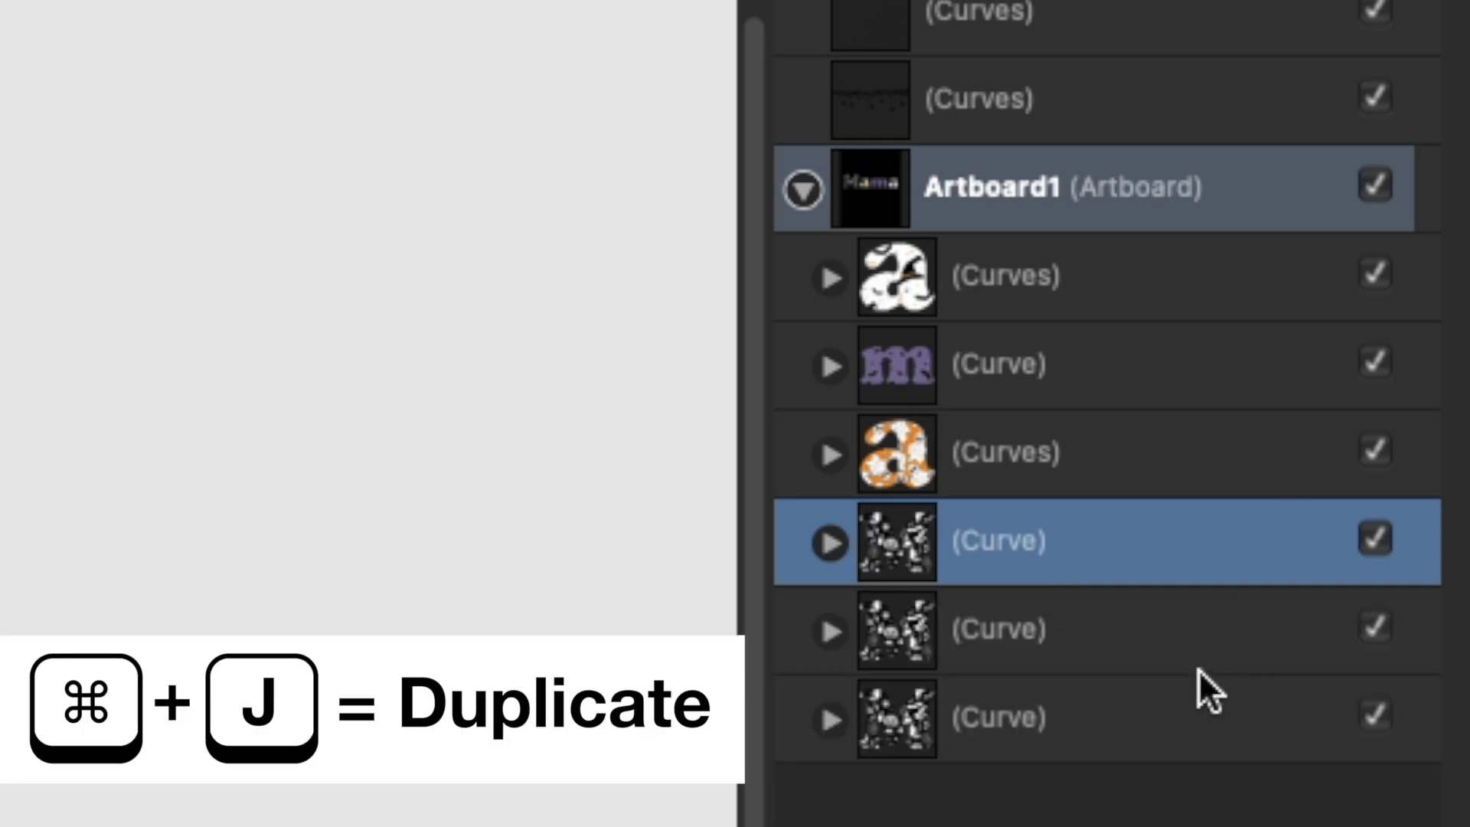
Give the middle "M" copy a 7.5 pt black stroke with C 100, M 99, Y 100 and K at maximum.
click(1081, 650)
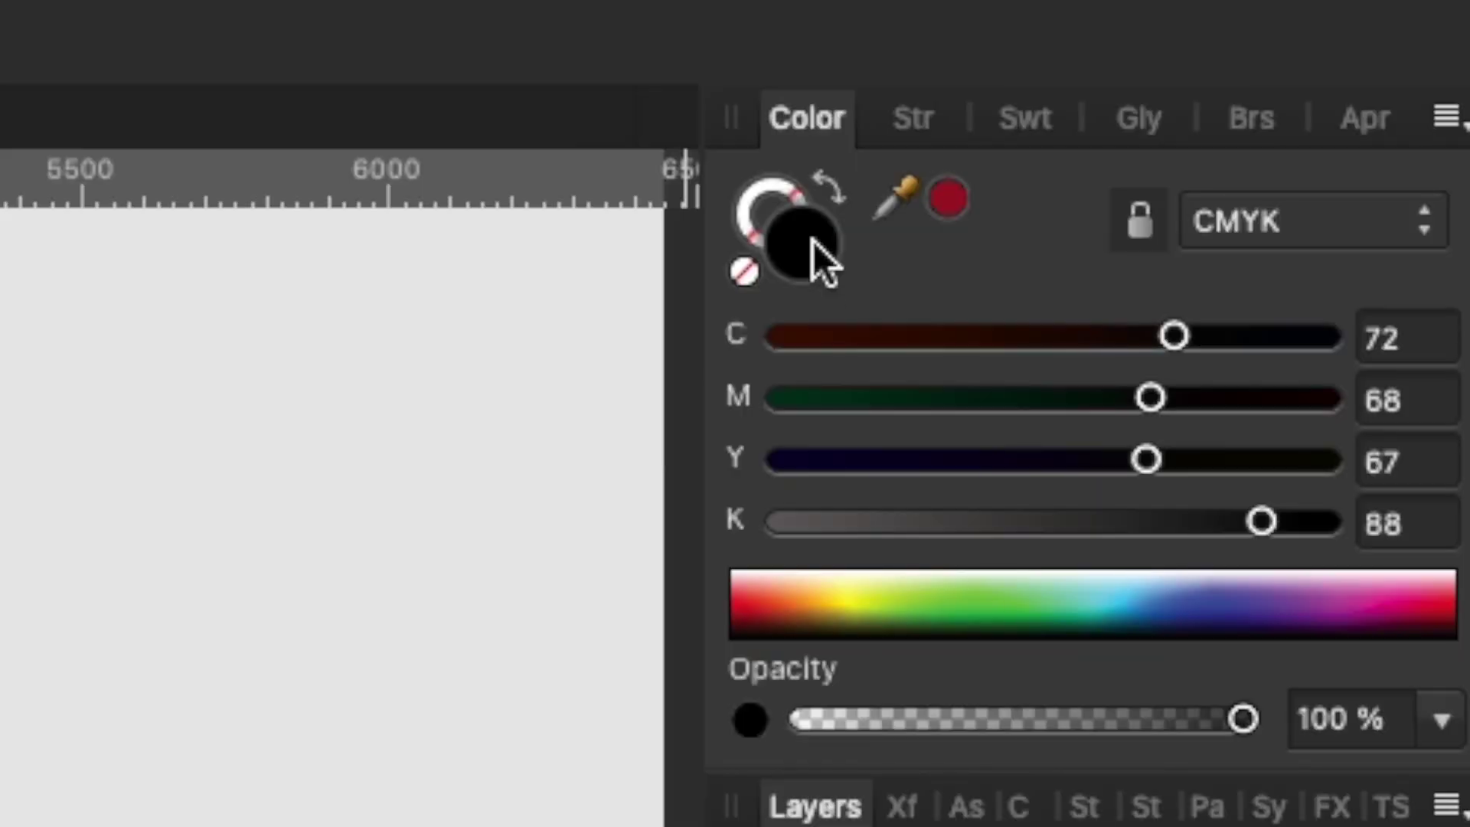
click(746, 205)
click(1316, 341)
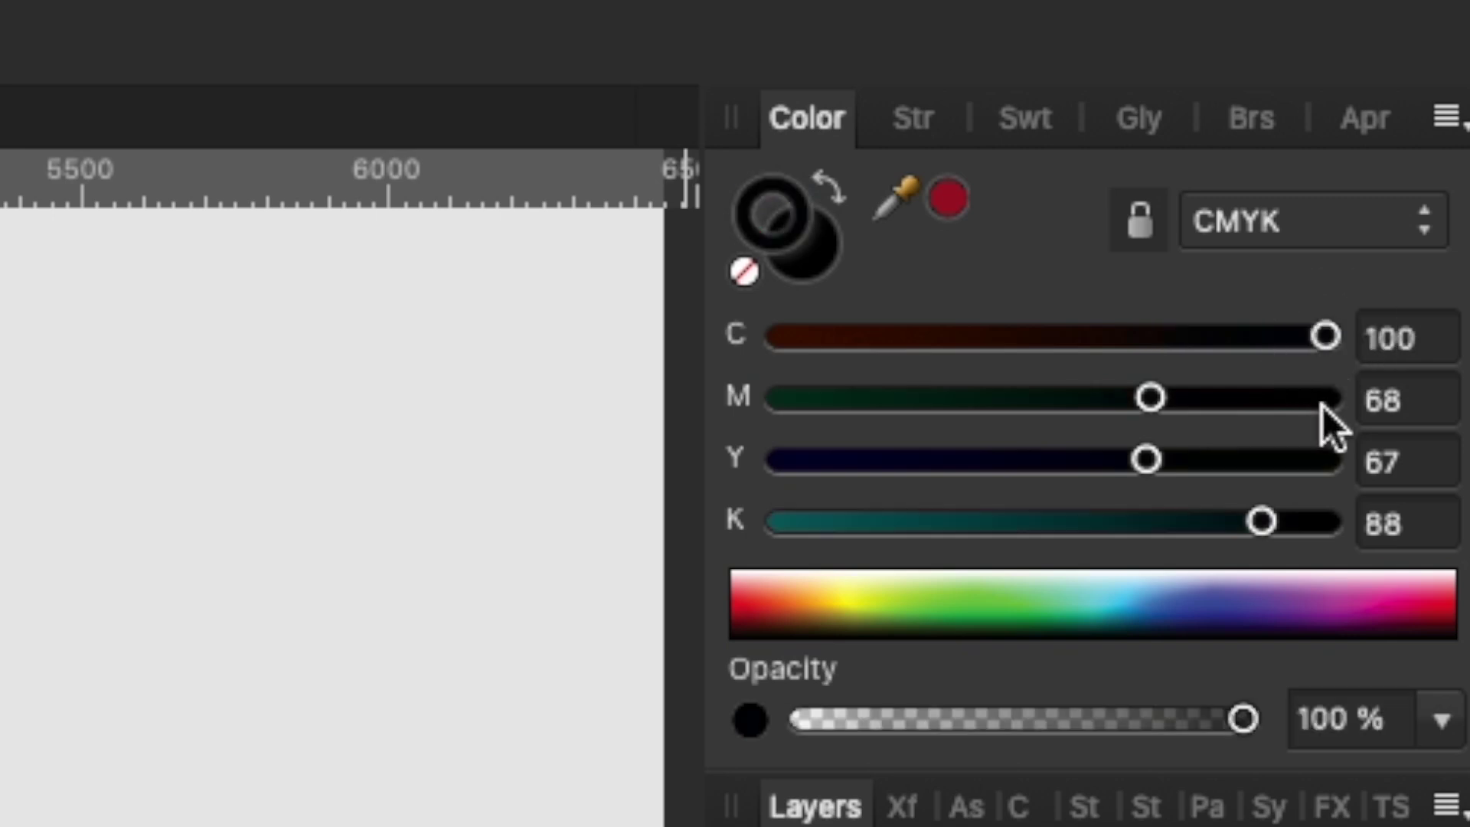
click(1321, 406)
click(1334, 458)
click(1331, 523)
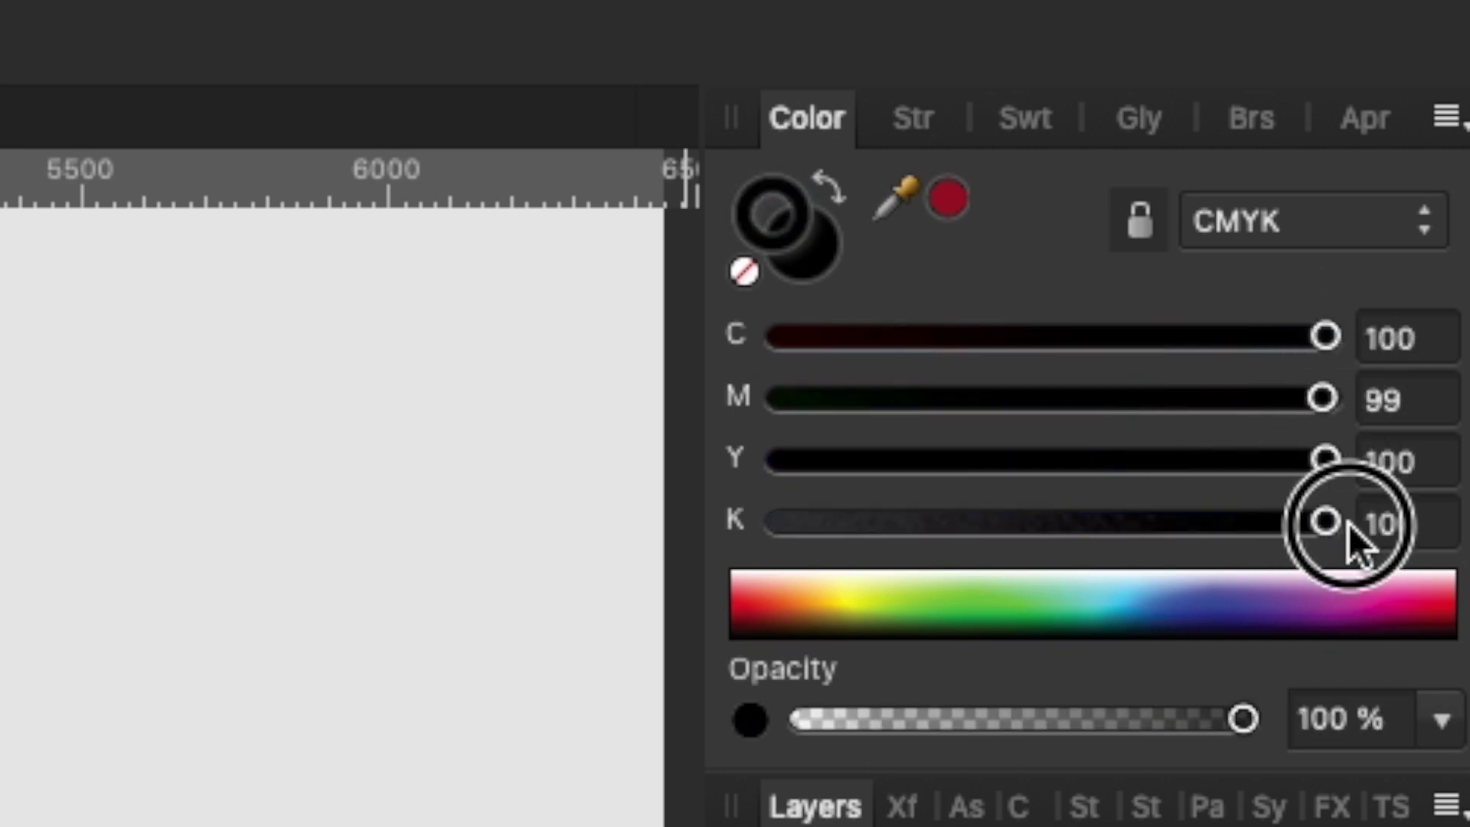
click(921, 115)
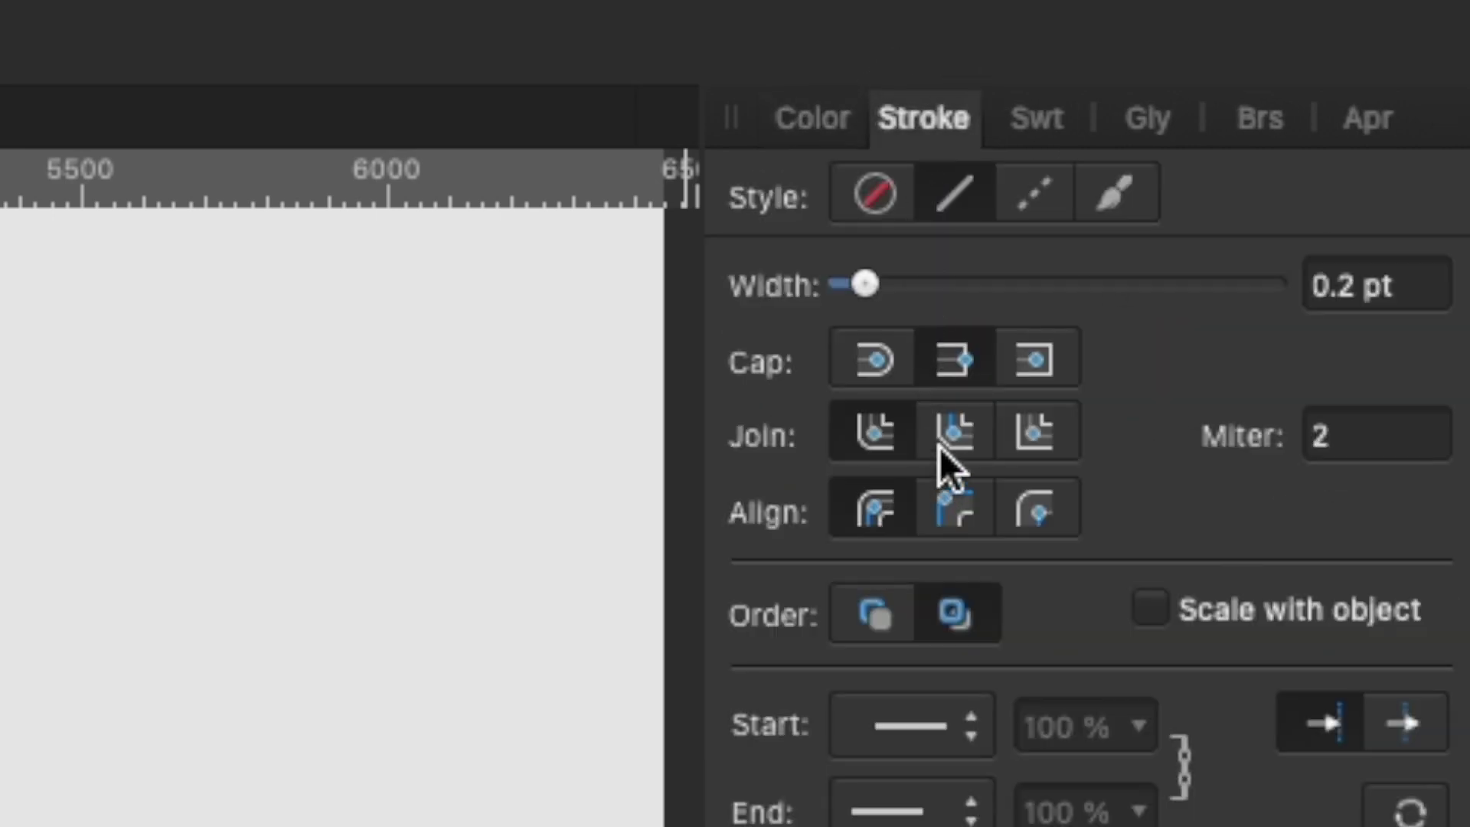
mouse_move(879, 288)
mouse_down()
mouse_move(1006, 291)
mouse_move(1012, 267)
mouse_up()
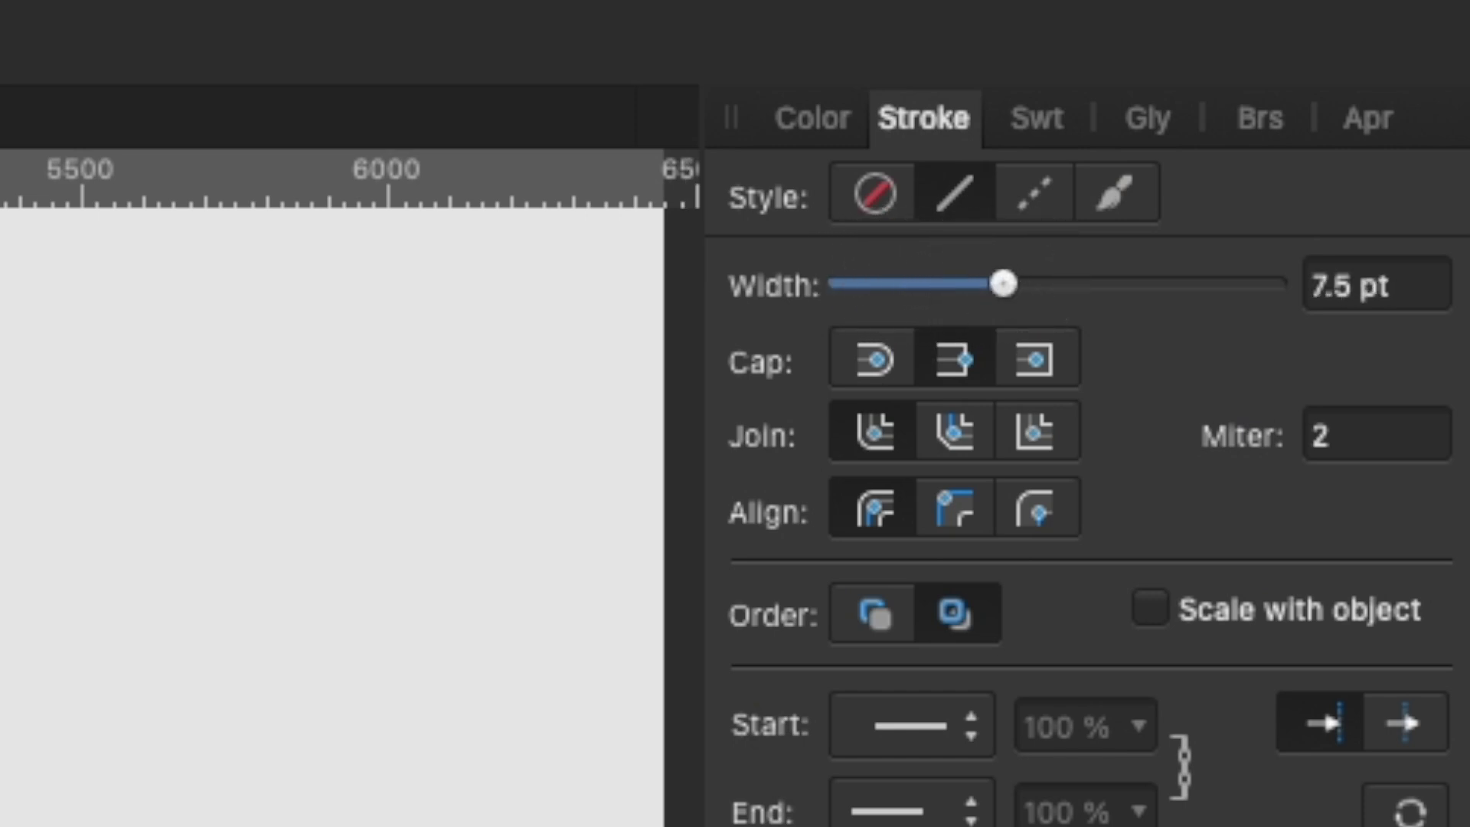
Fill the artboard with dark red, C 23, M 100, Y 88 and K 17, and leave it without a stroke.
click(872, 359)
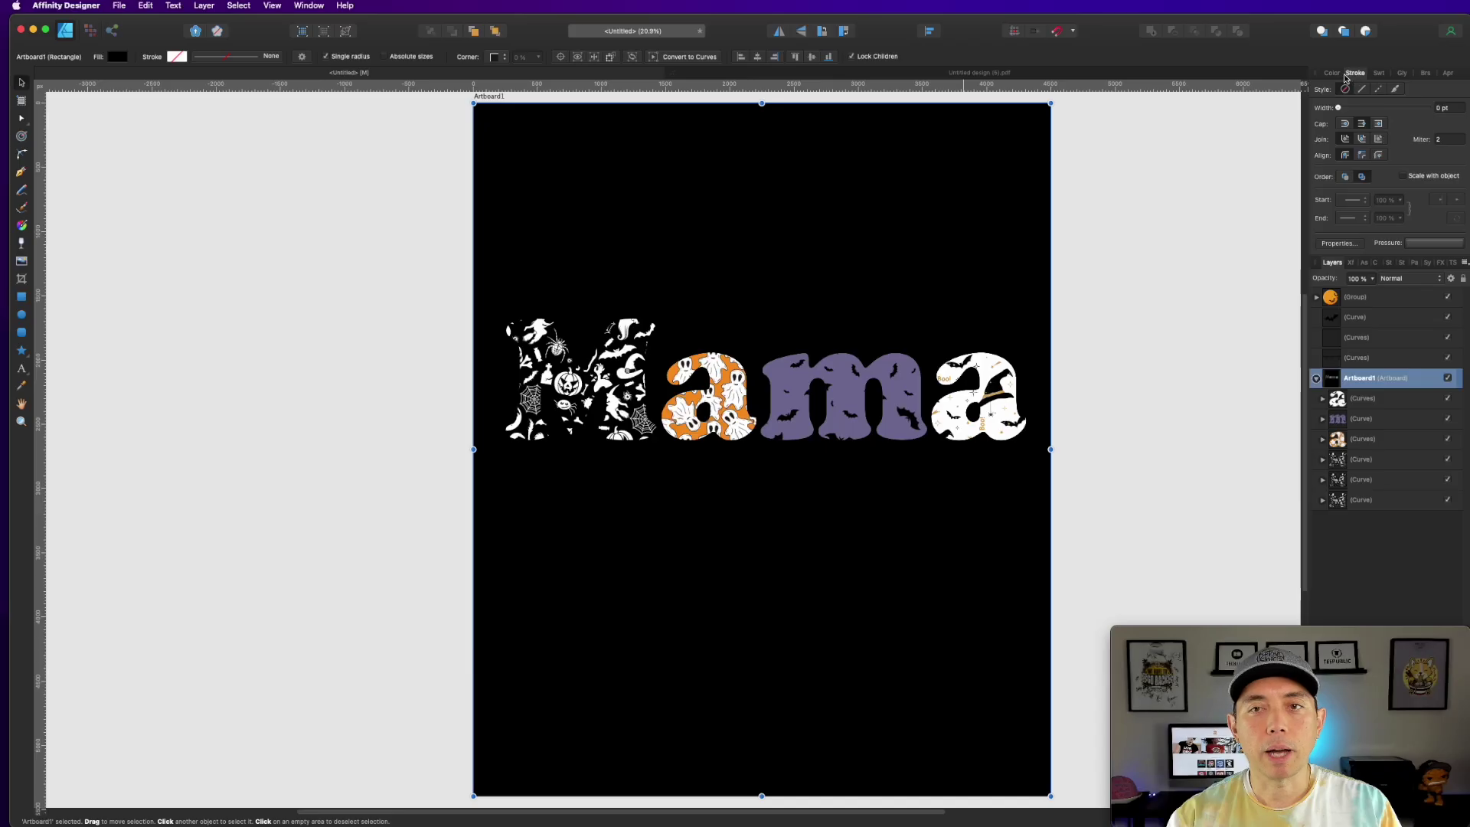
click(1323, 93)
click(1361, 89)
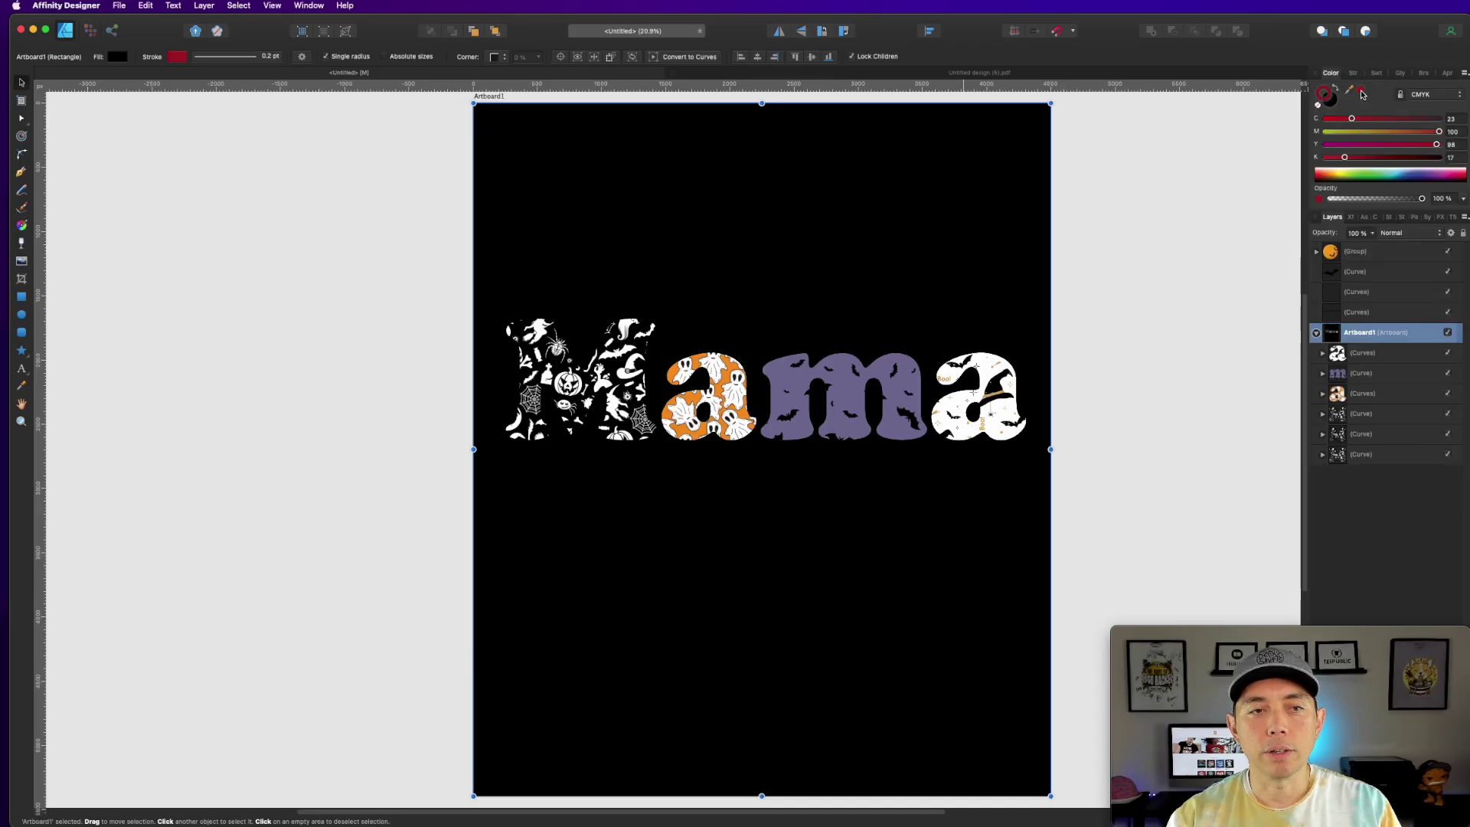
click(1335, 88)
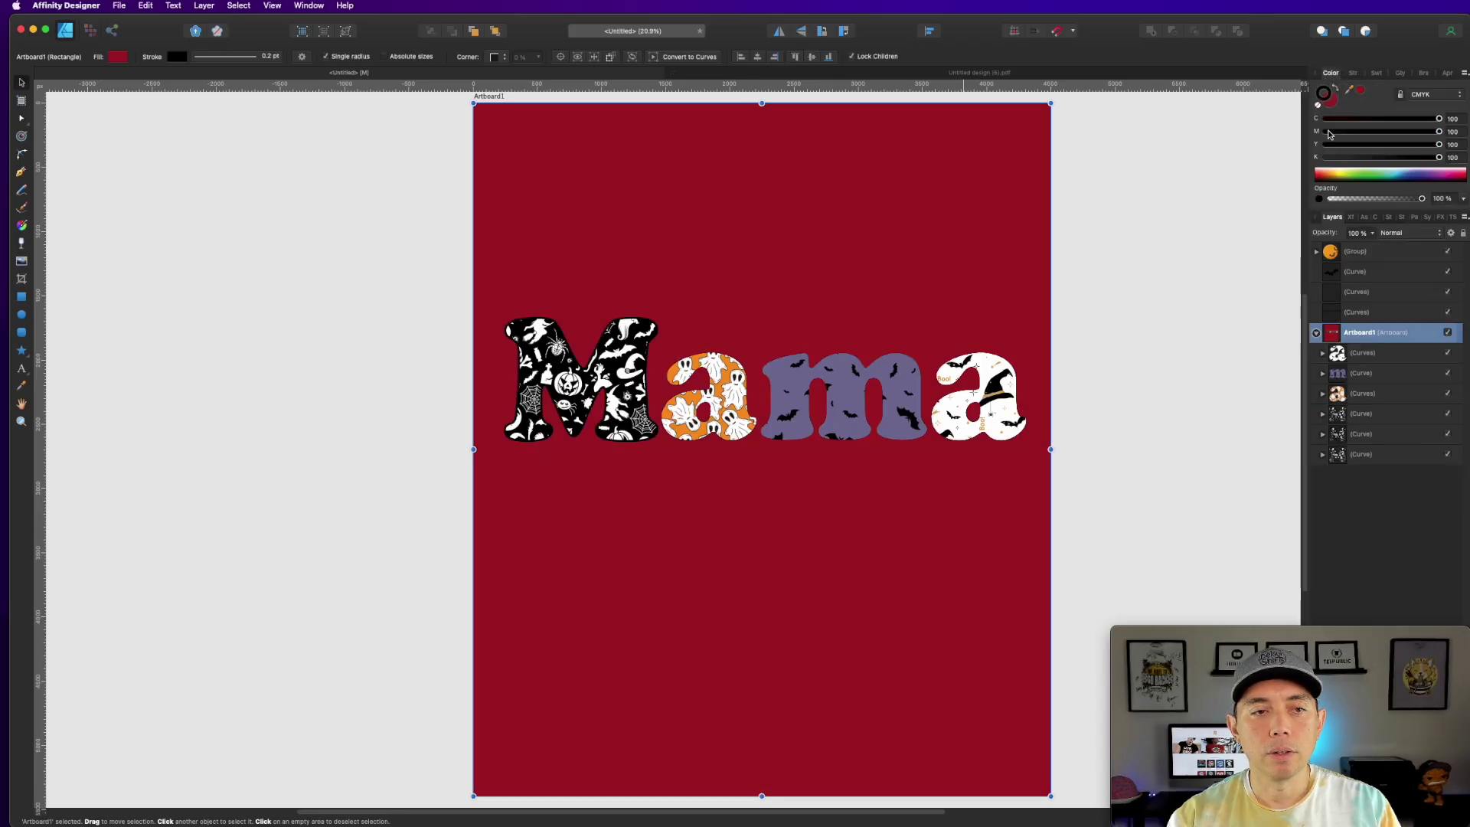
click(1317, 109)
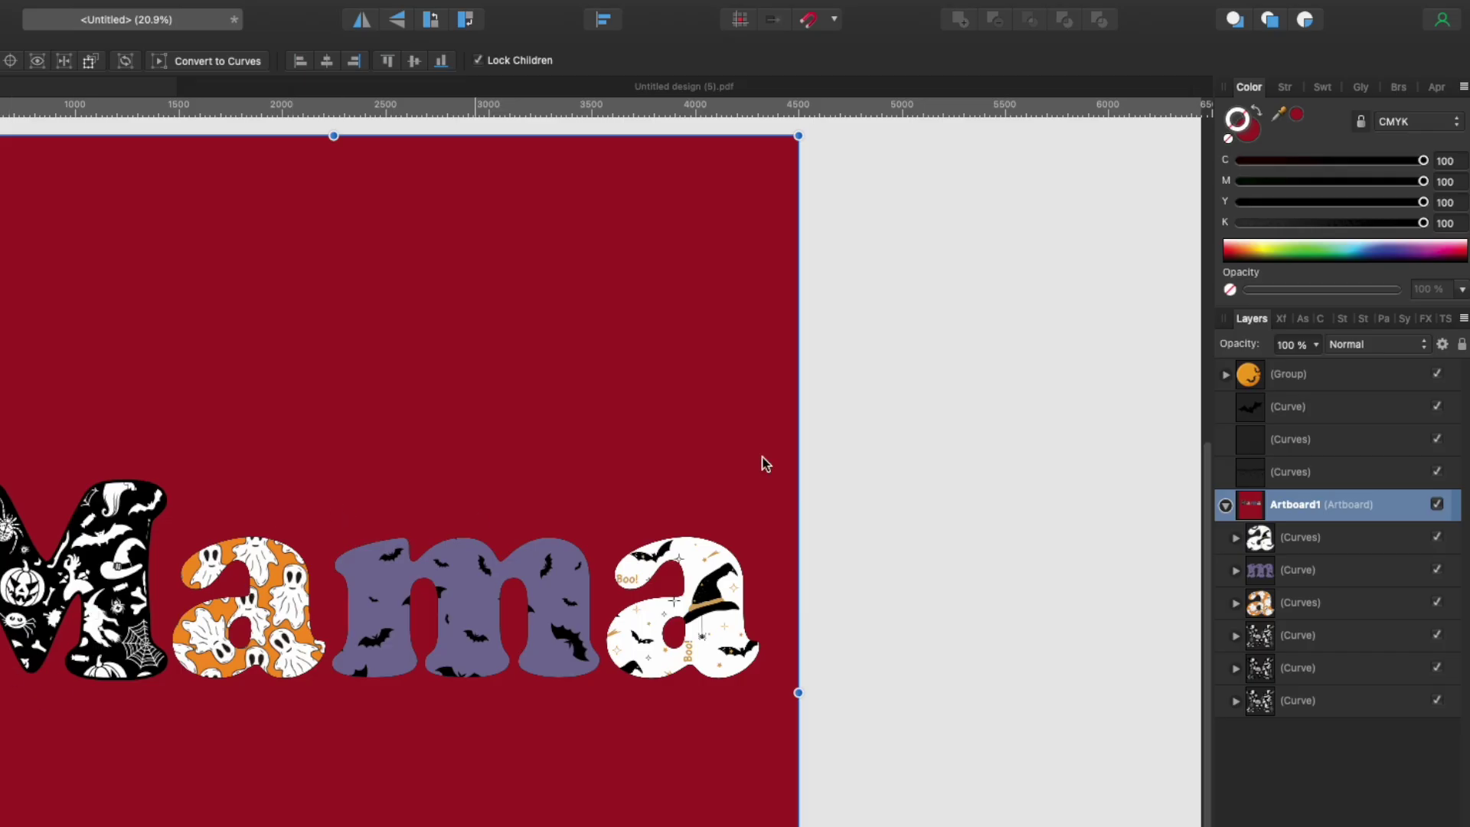
Increase the black stroke on the middle "M" copy to 11 pt.
click(1312, 670)
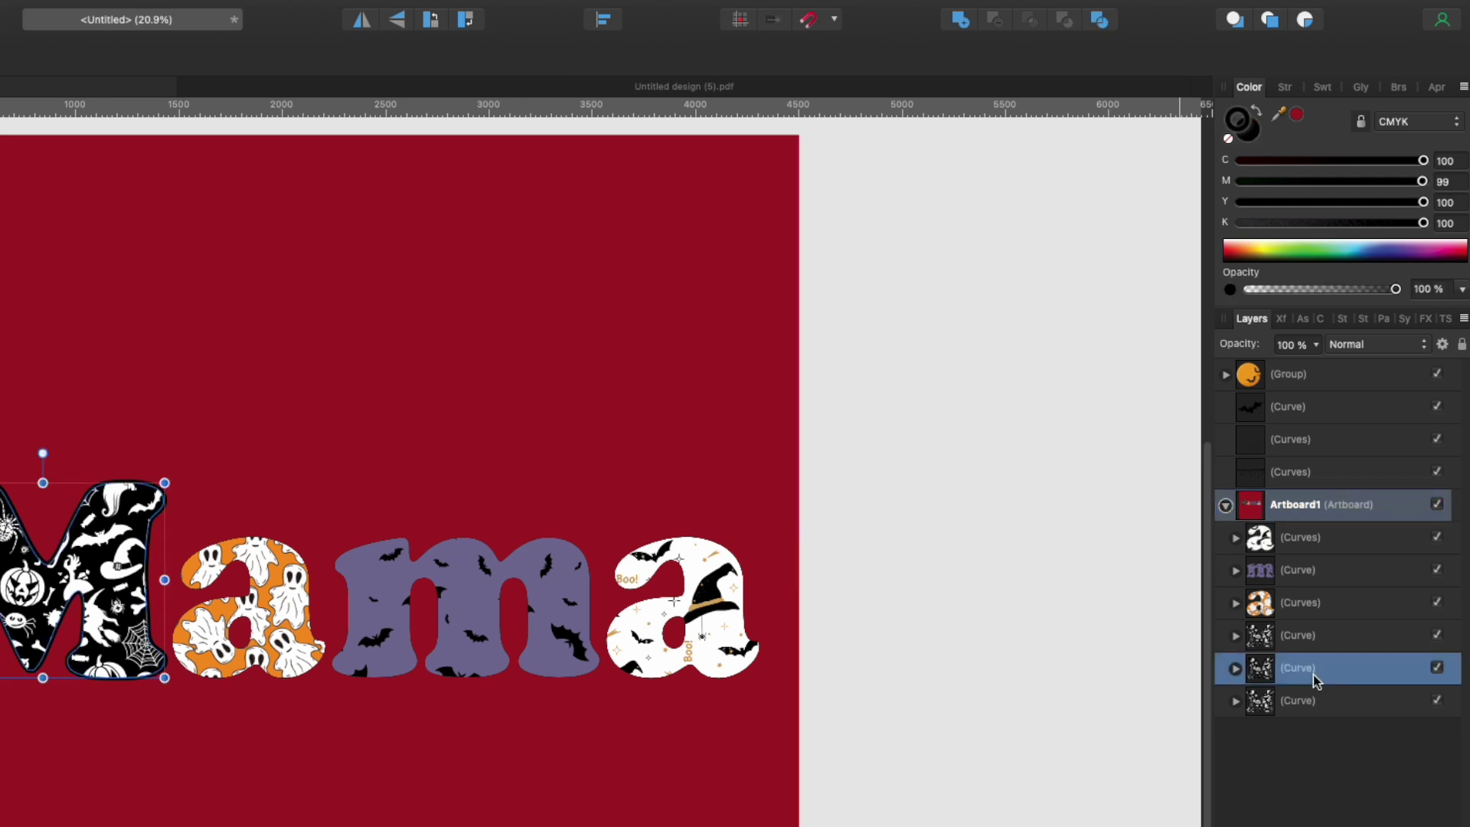
click(1292, 89)
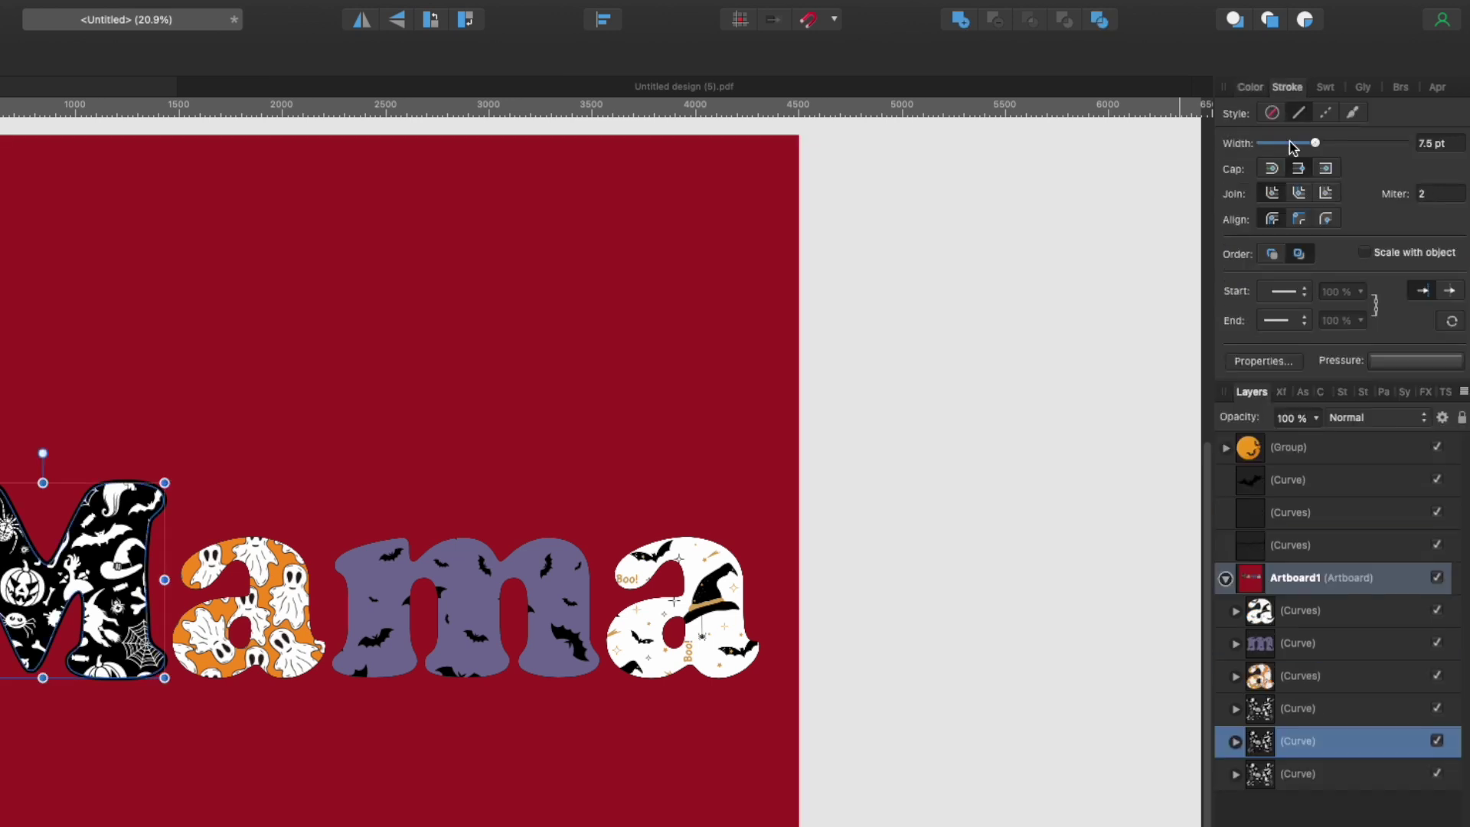
drag(1310, 144, 1327, 144)
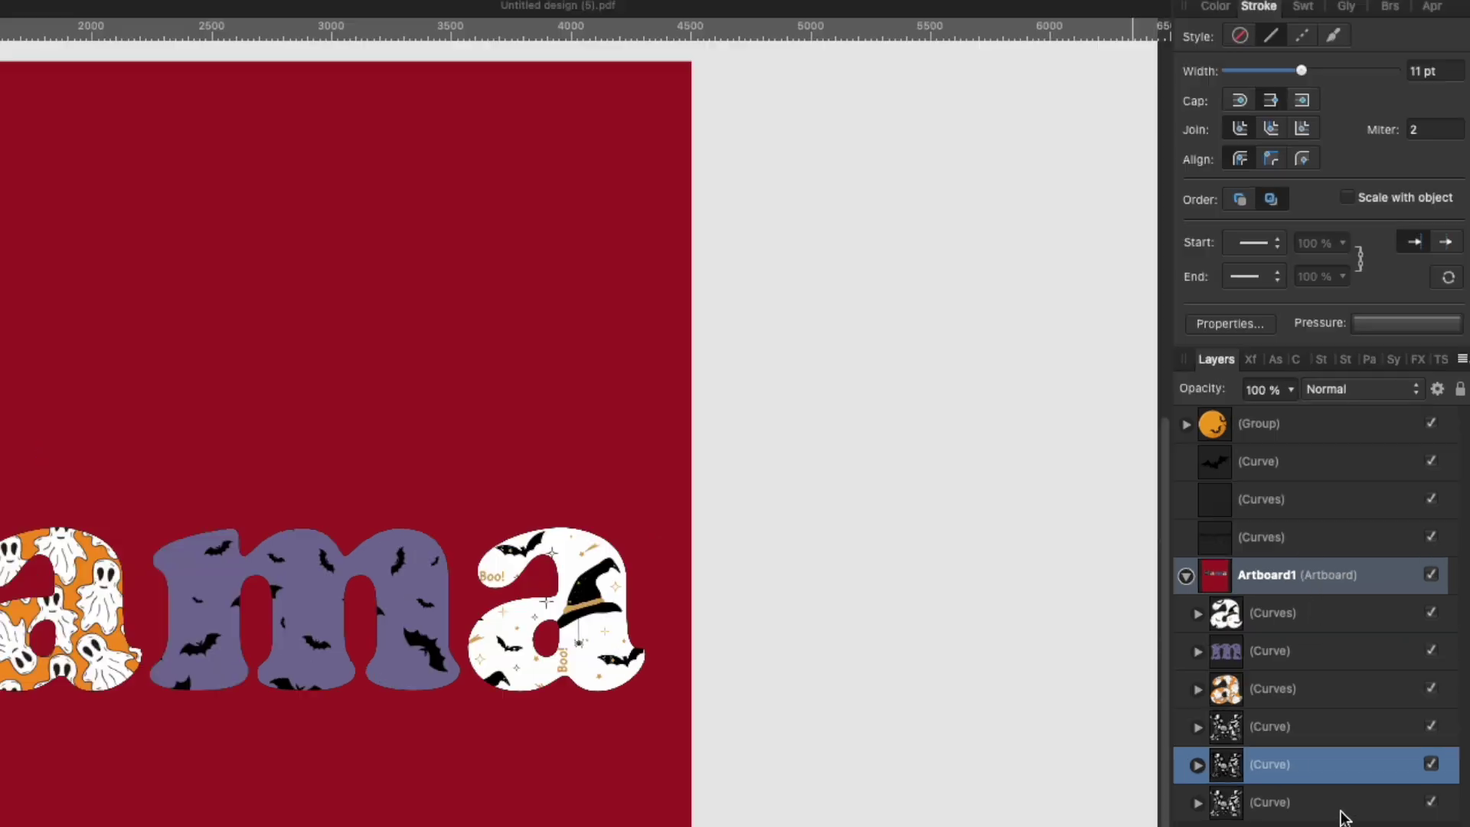
Give the lowest "M" copy a 20 pt white stroke with C, M, Y and K all at 0.
click(1359, 779)
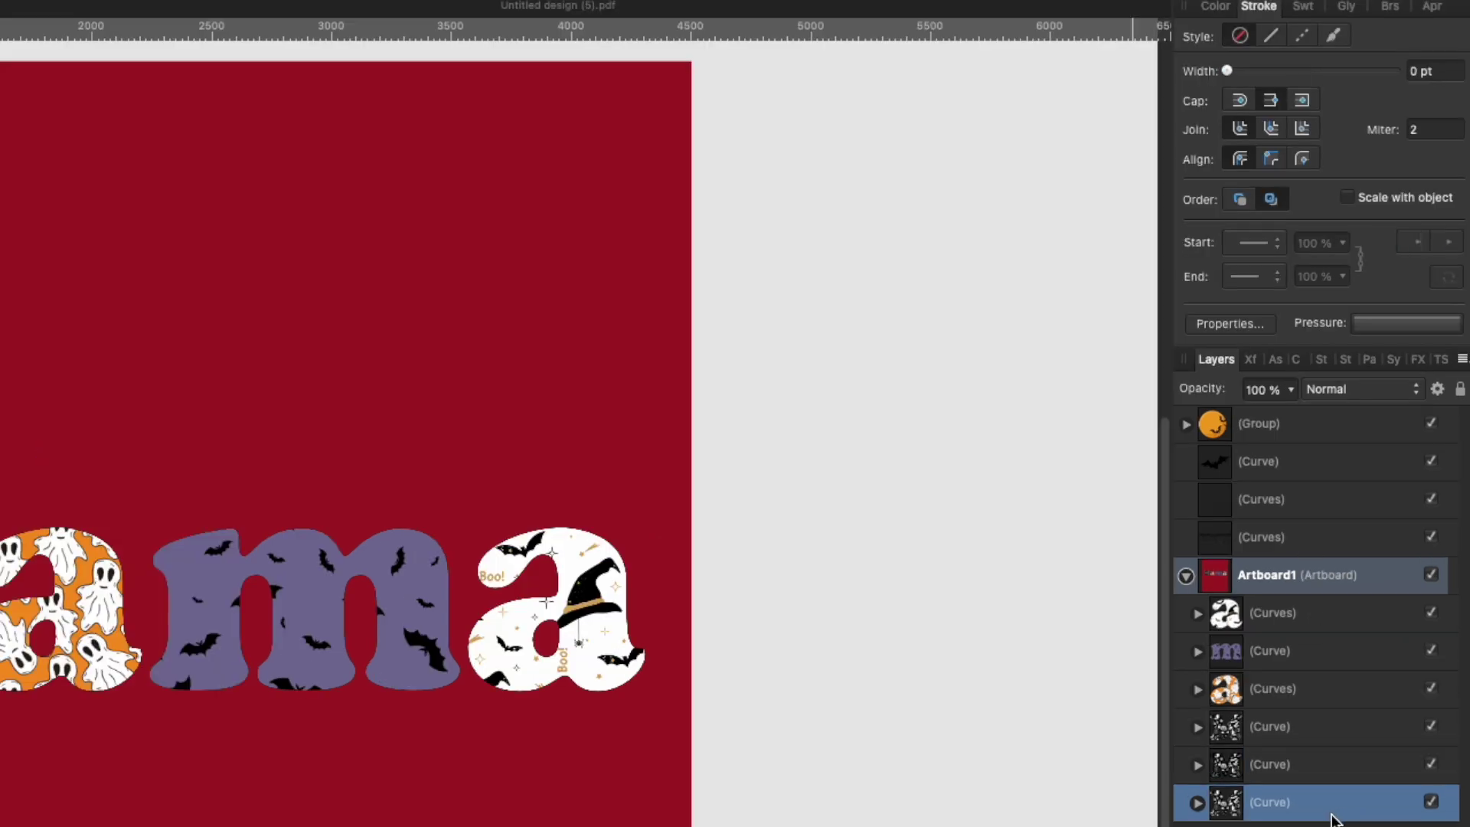
click(1215, 6)
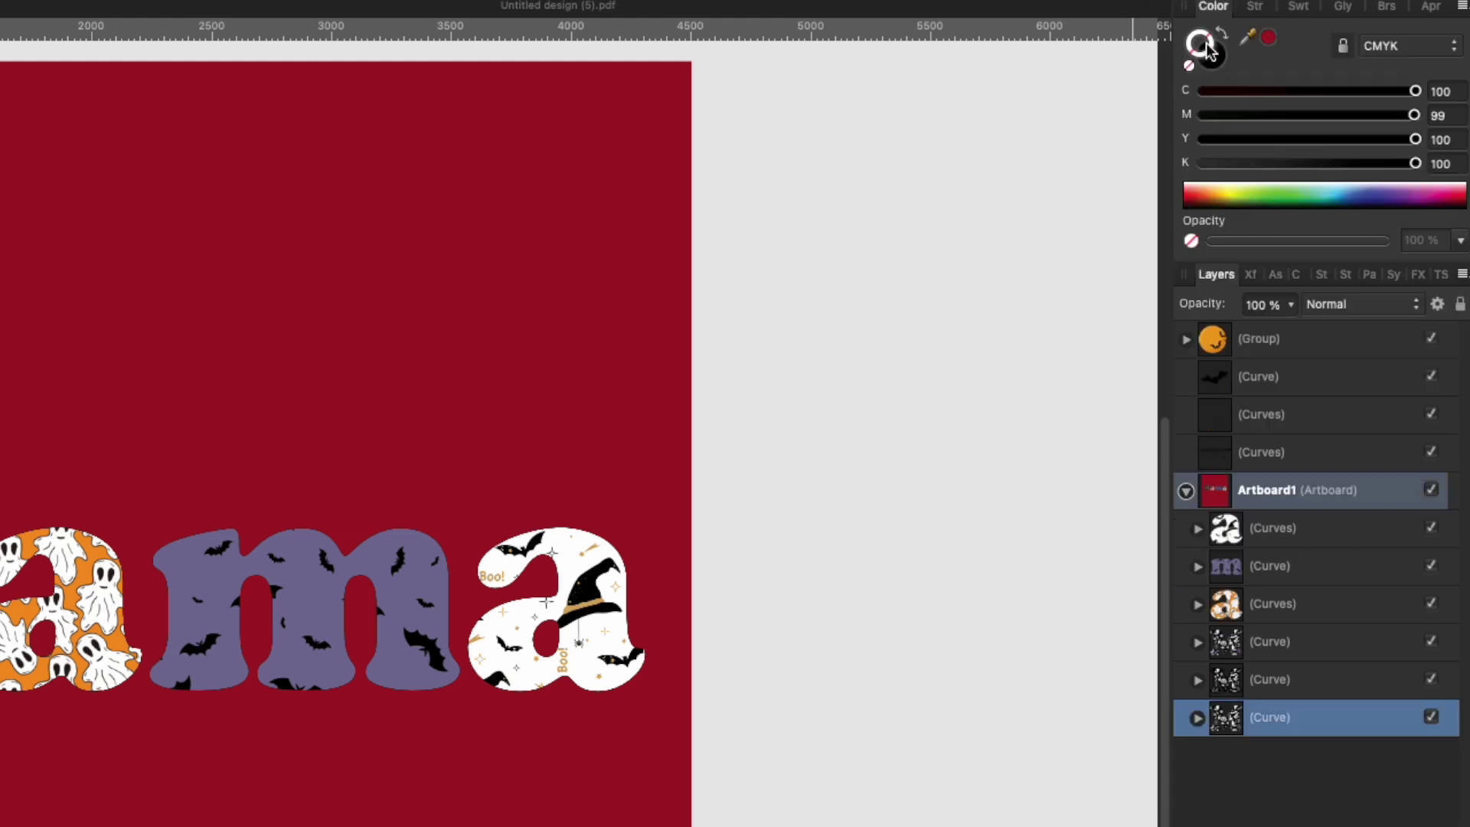
click(1202, 164)
click(1202, 139)
click(1203, 115)
click(1204, 91)
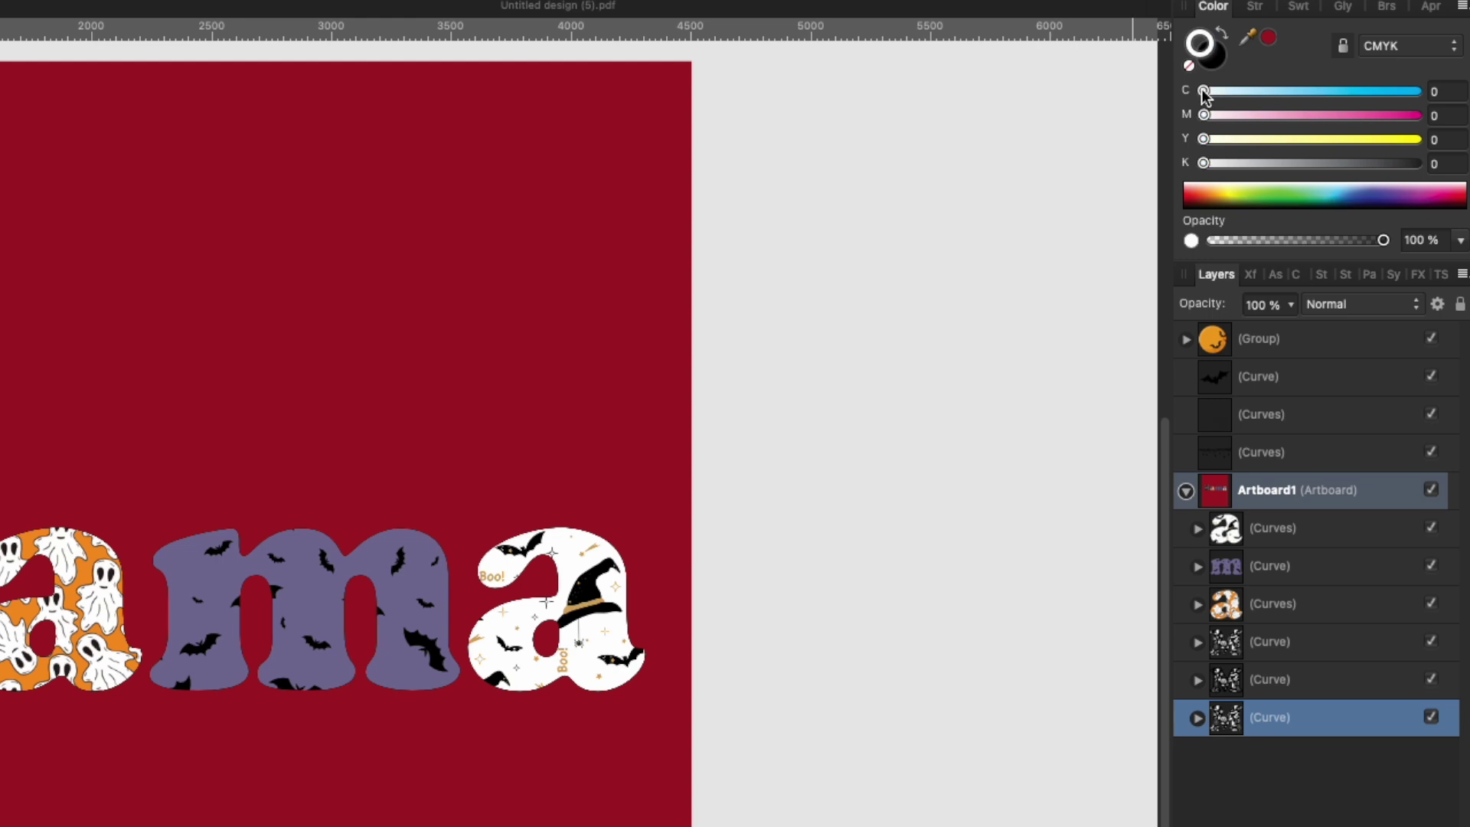
click(1253, 6)
drag(1285, 66, 1353, 64)
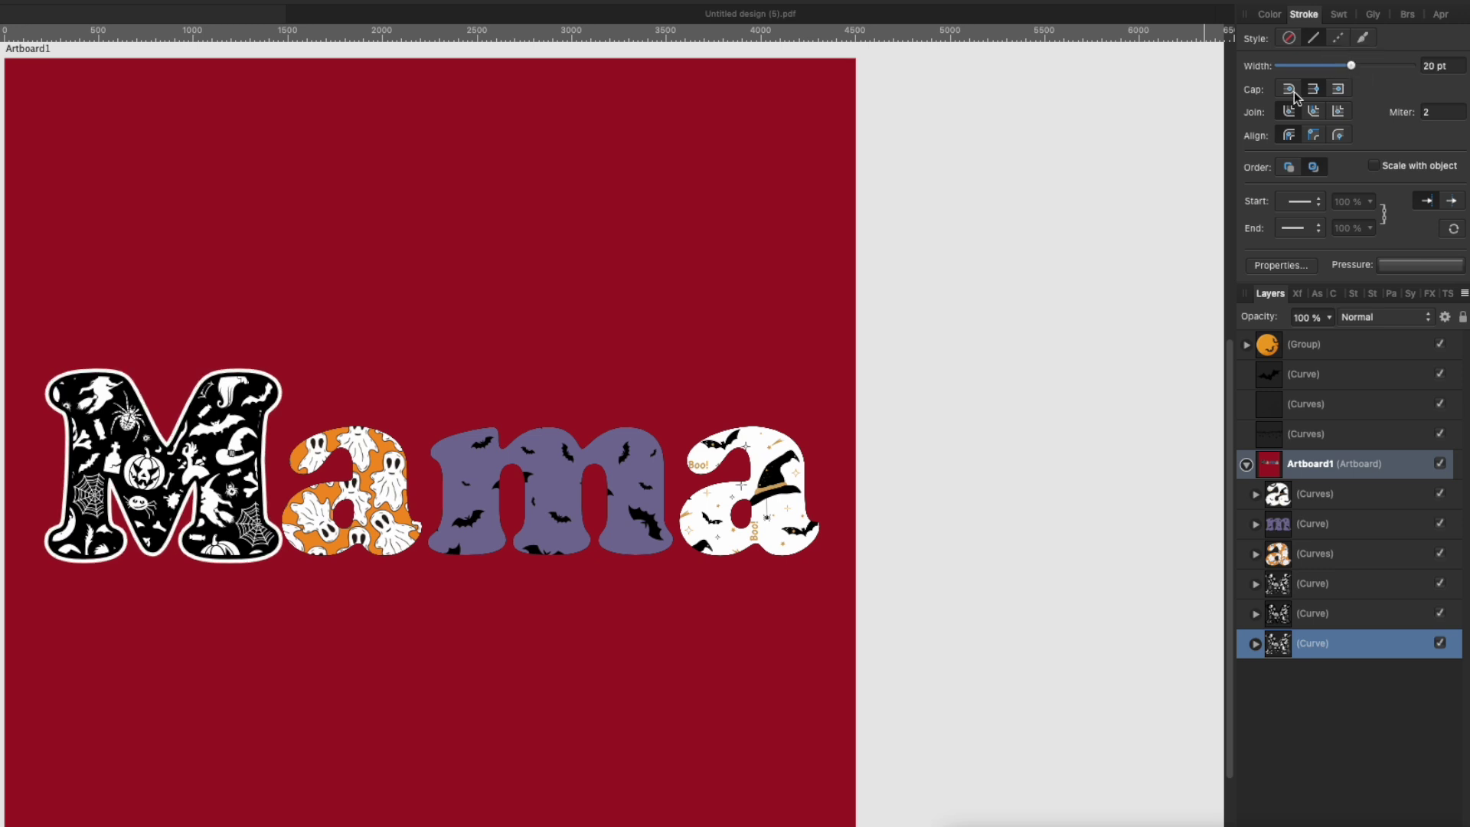
Group the three stacked "M" copies and nudge the group slightly away from the ghost-patterned "a".
click(1329, 585)
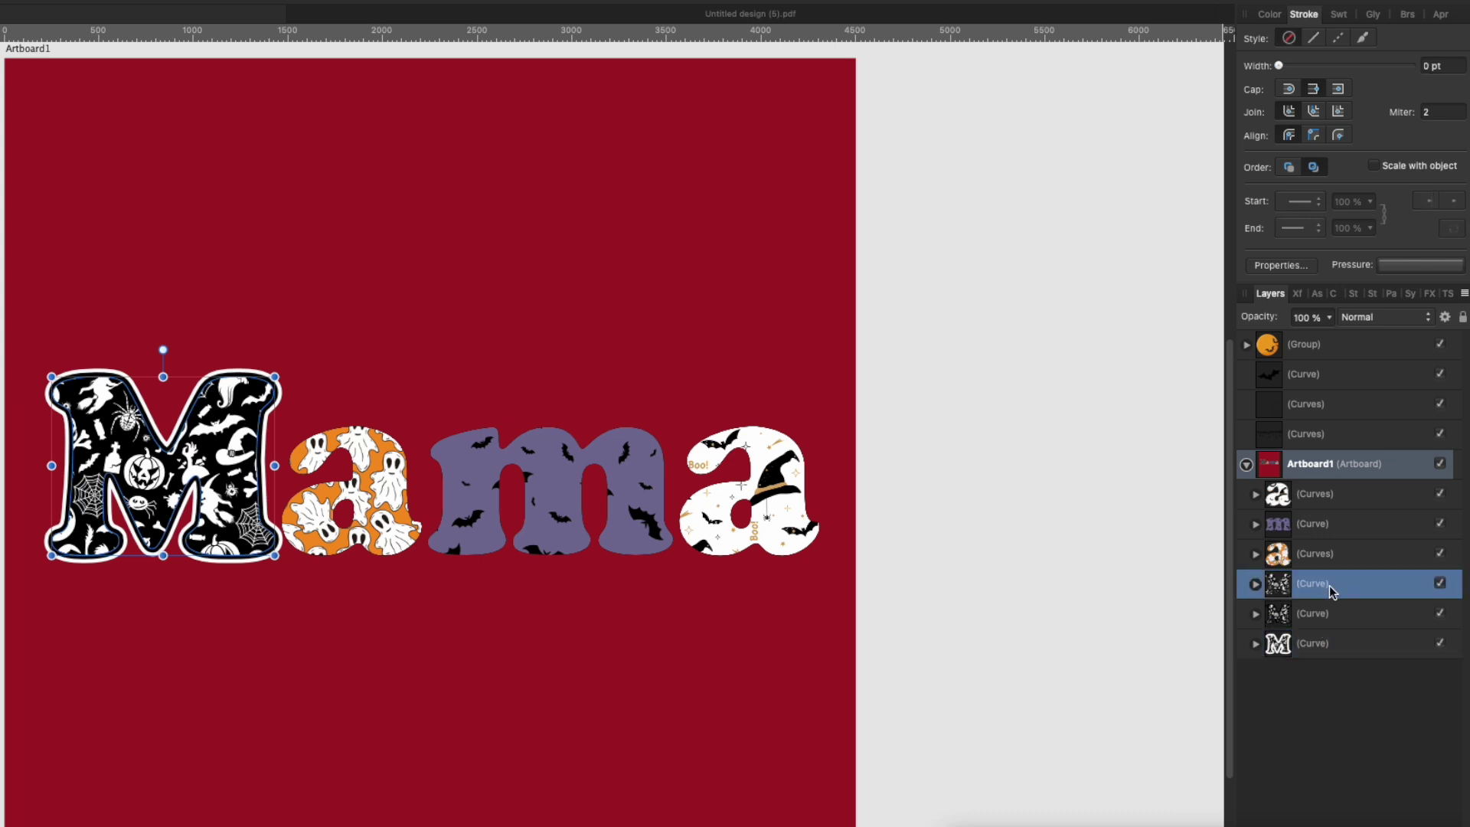
shift+click(1315, 645)
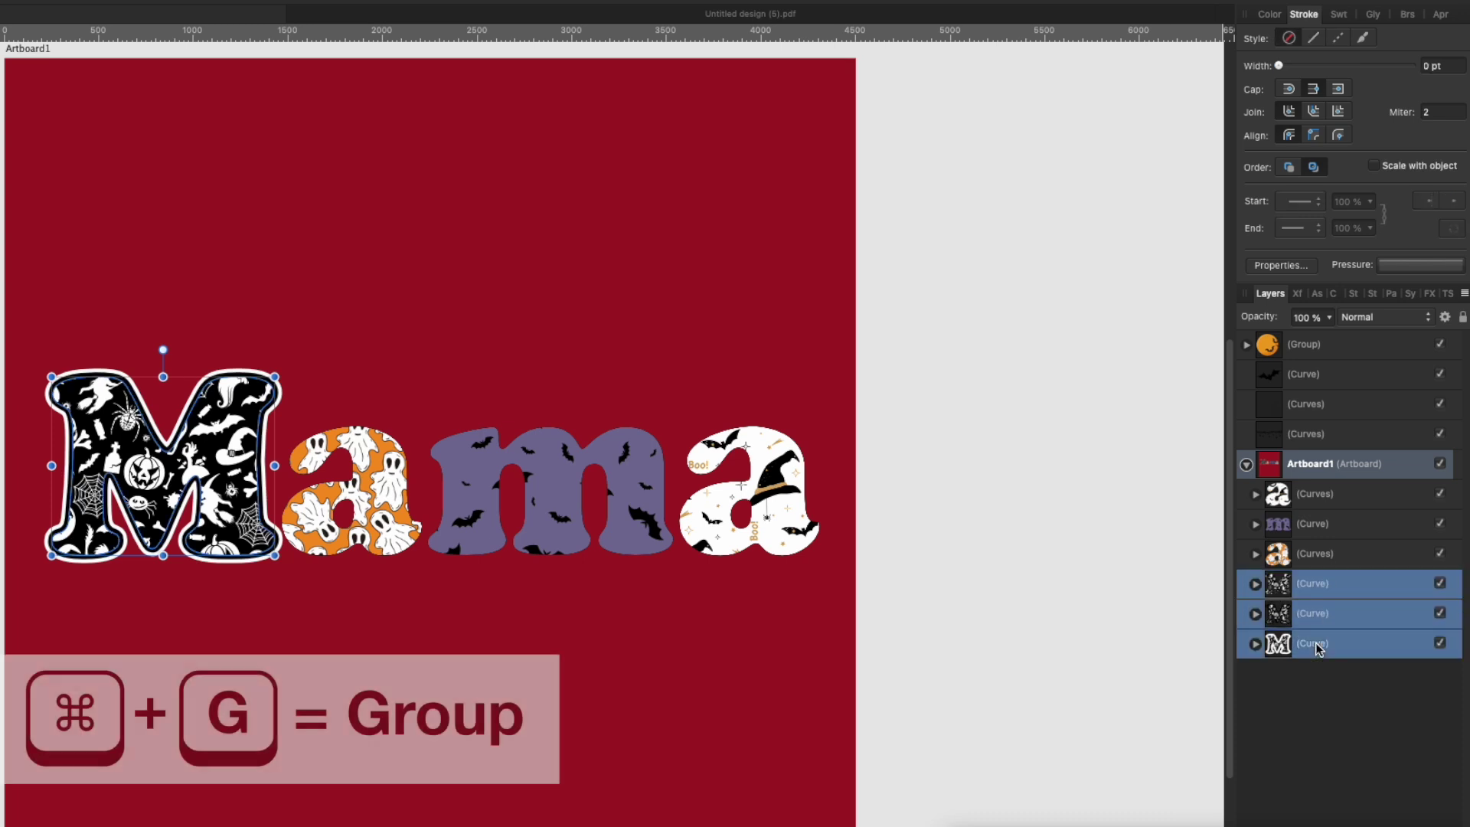
key(super+g)
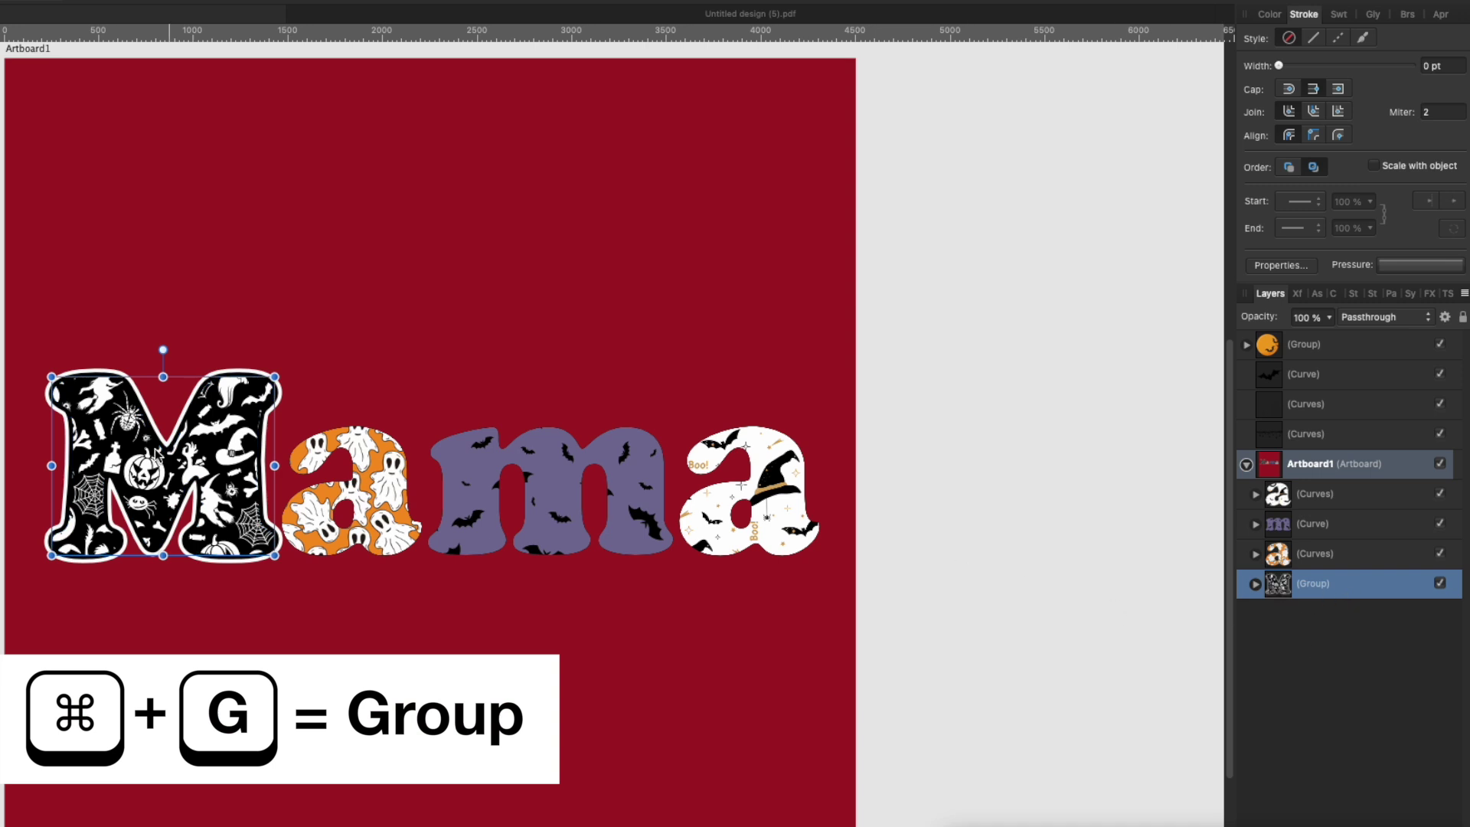
mouse_move(224, 455)
mouse_down()
mouse_move(284, 458)
mouse_move(219, 453)
mouse_up()
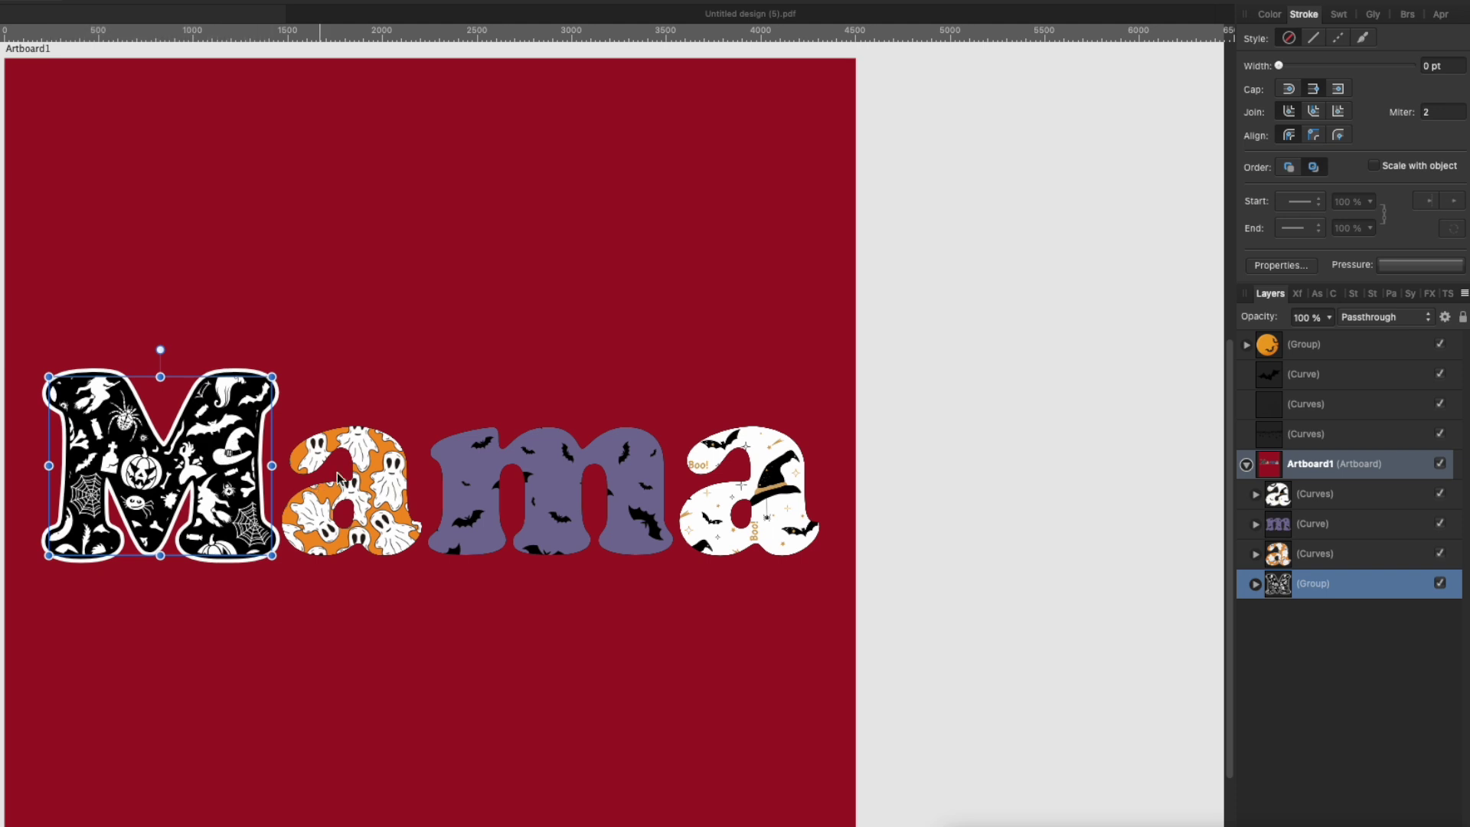
Duplicate the ghost-patterned "a" twice.
click(365, 470)
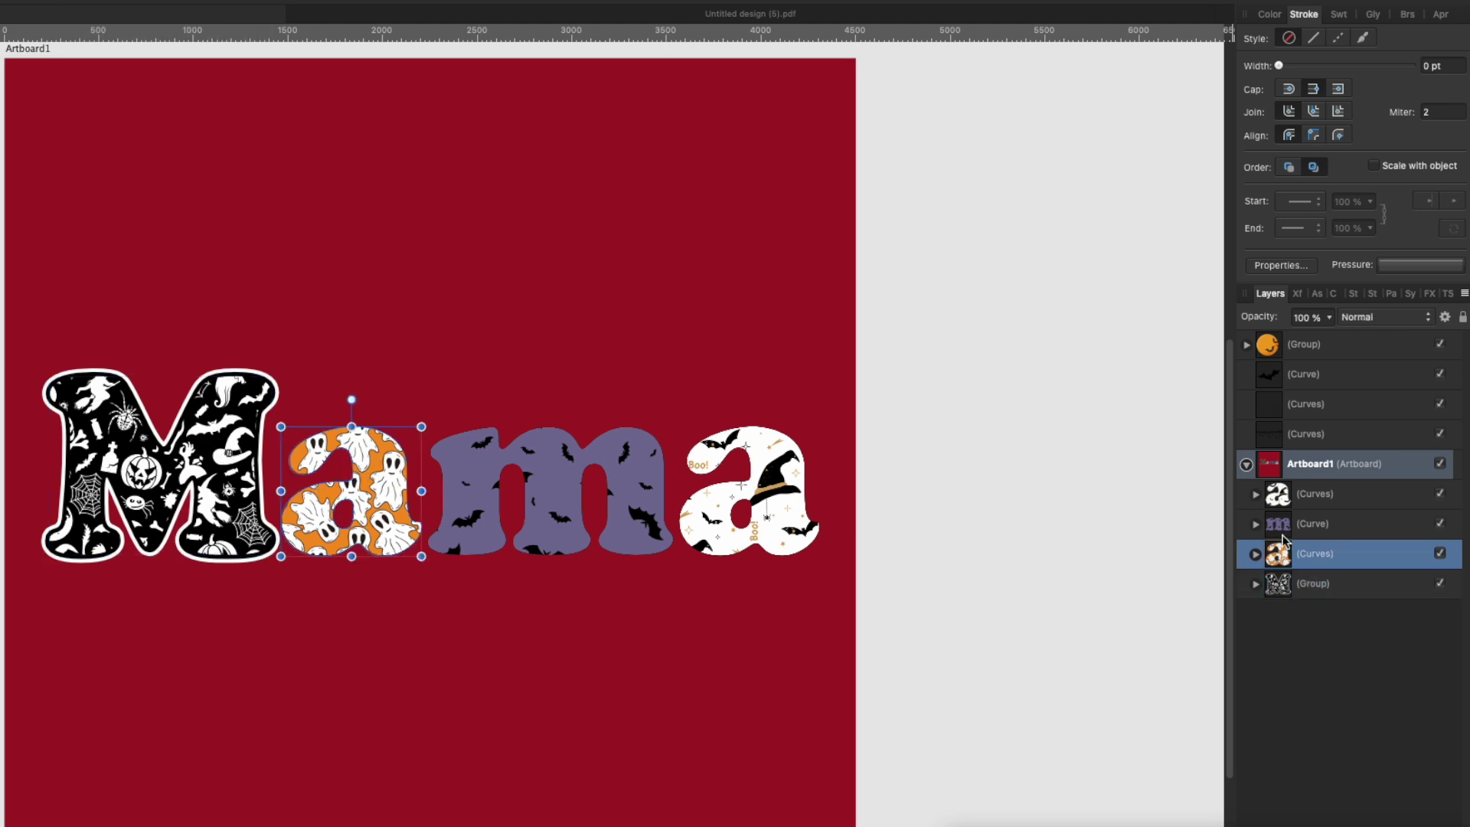
key(super+j)
key(super+j)
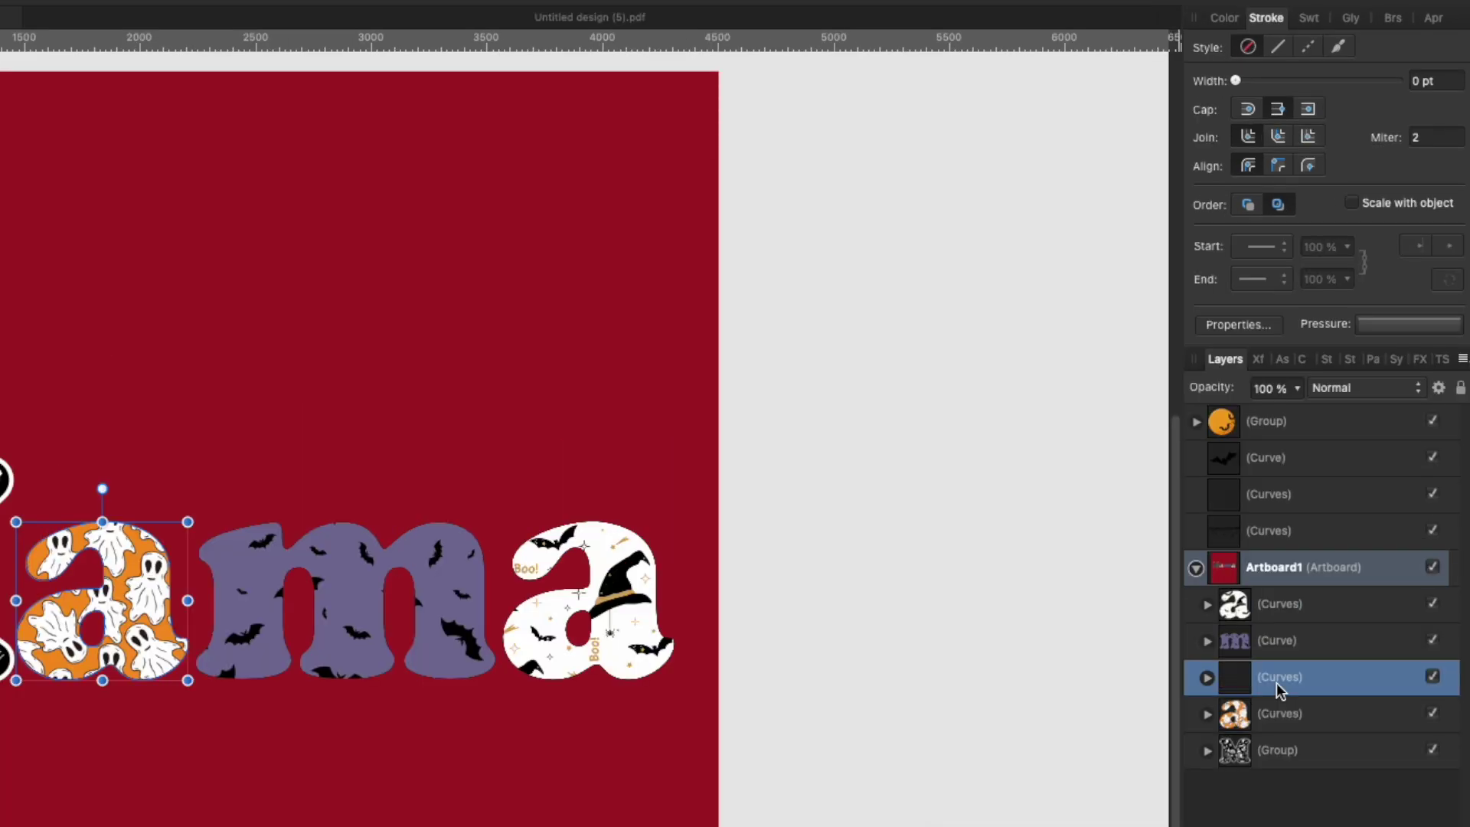
Give the middle ghost "a" copy an 11 pt black stroke with C, M, Y and K all at 100.
click(1274, 709)
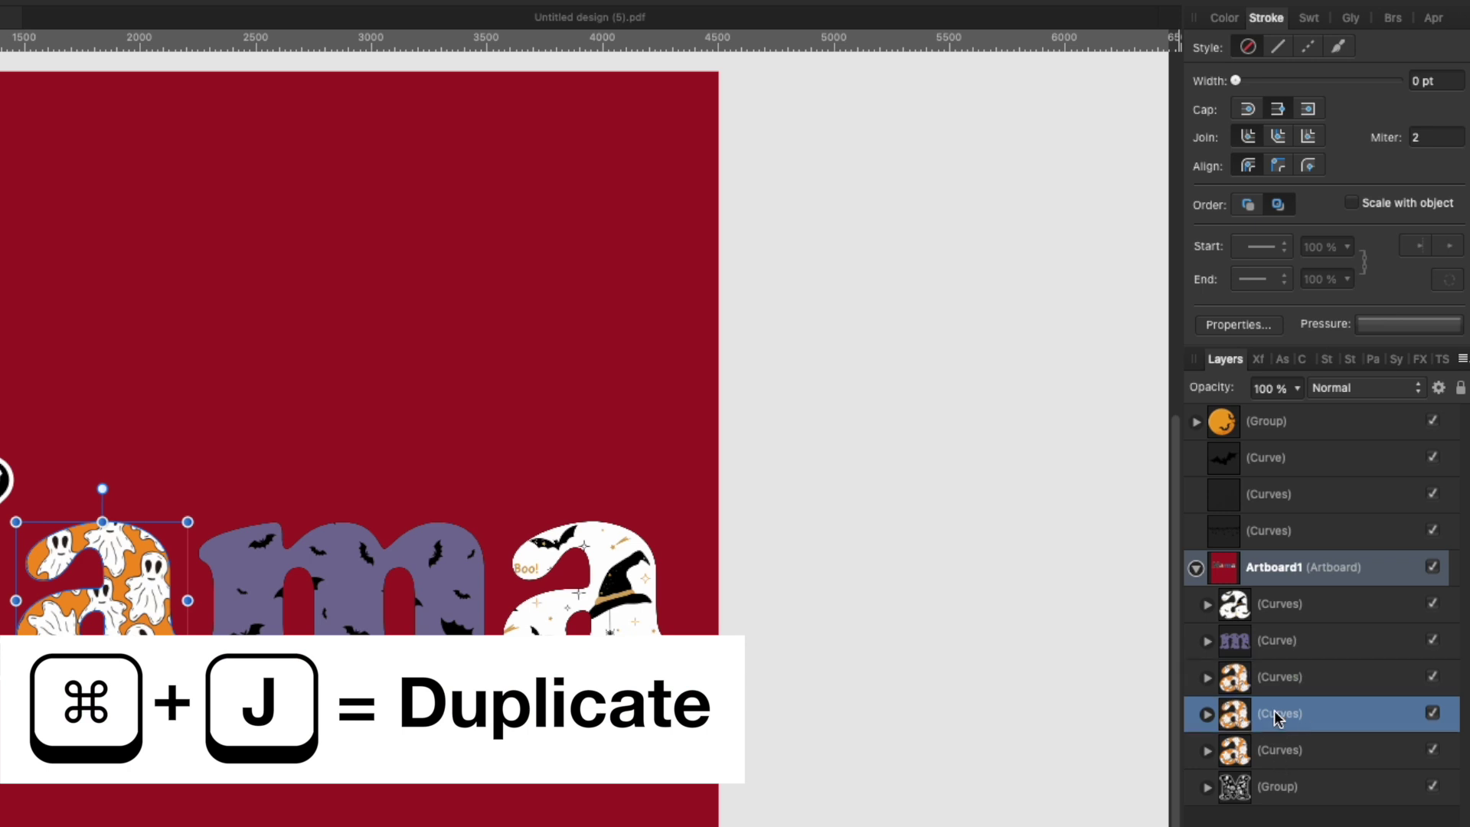
click(1229, 22)
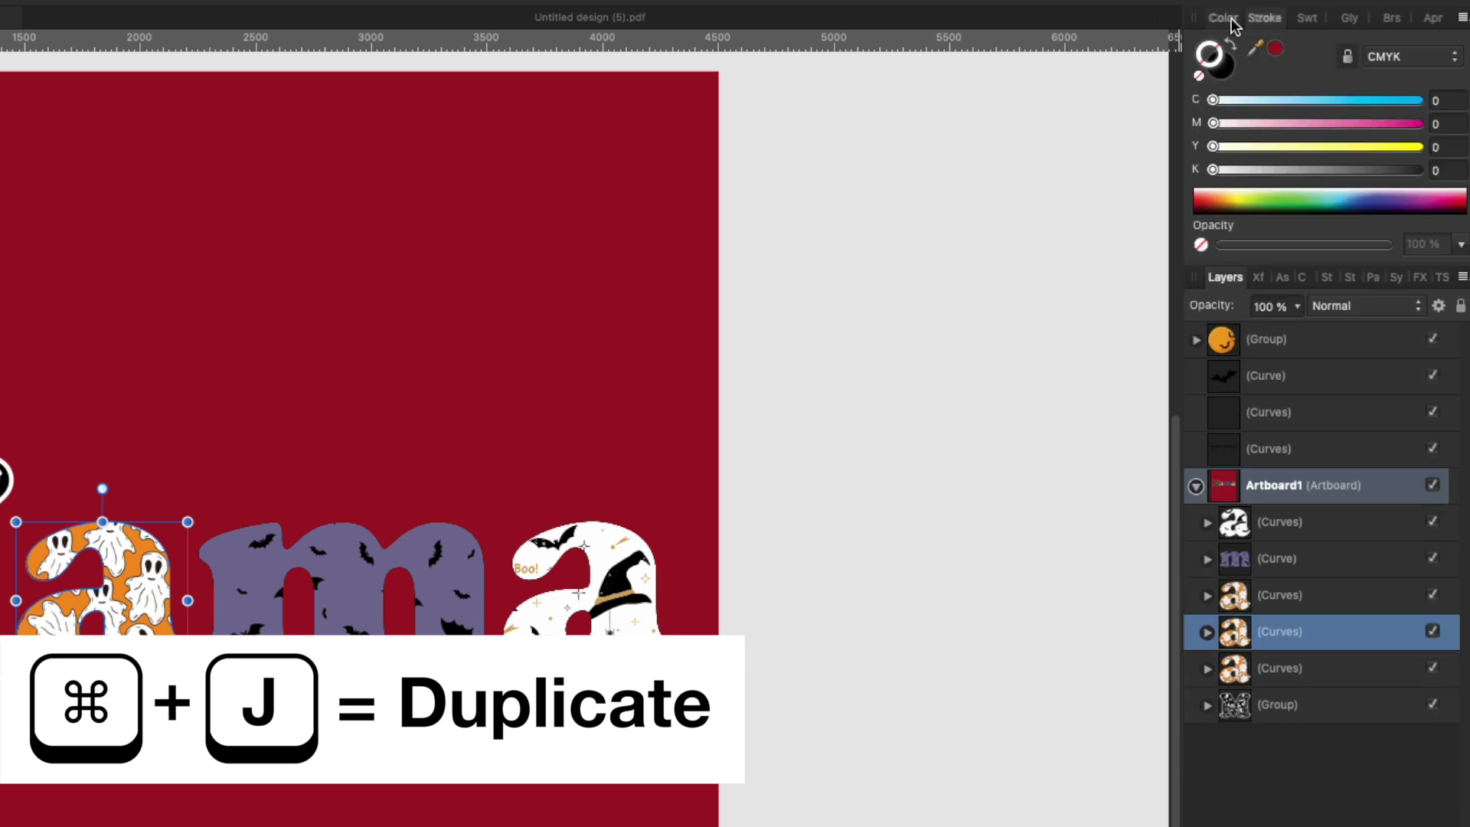
click(1420, 100)
click(1420, 123)
click(1420, 146)
click(1420, 169)
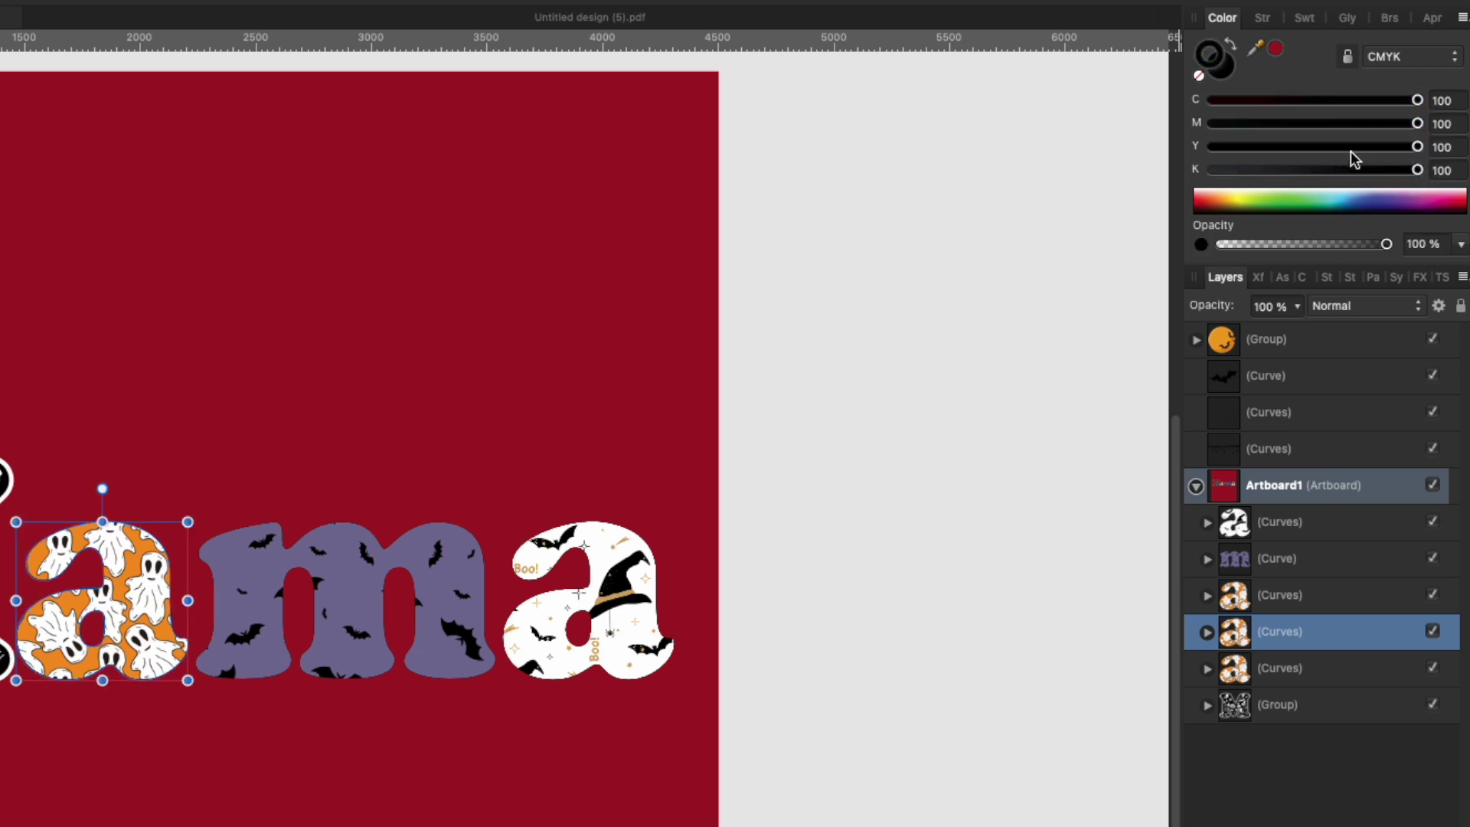
click(1262, 18)
drag(1244, 80, 1299, 80)
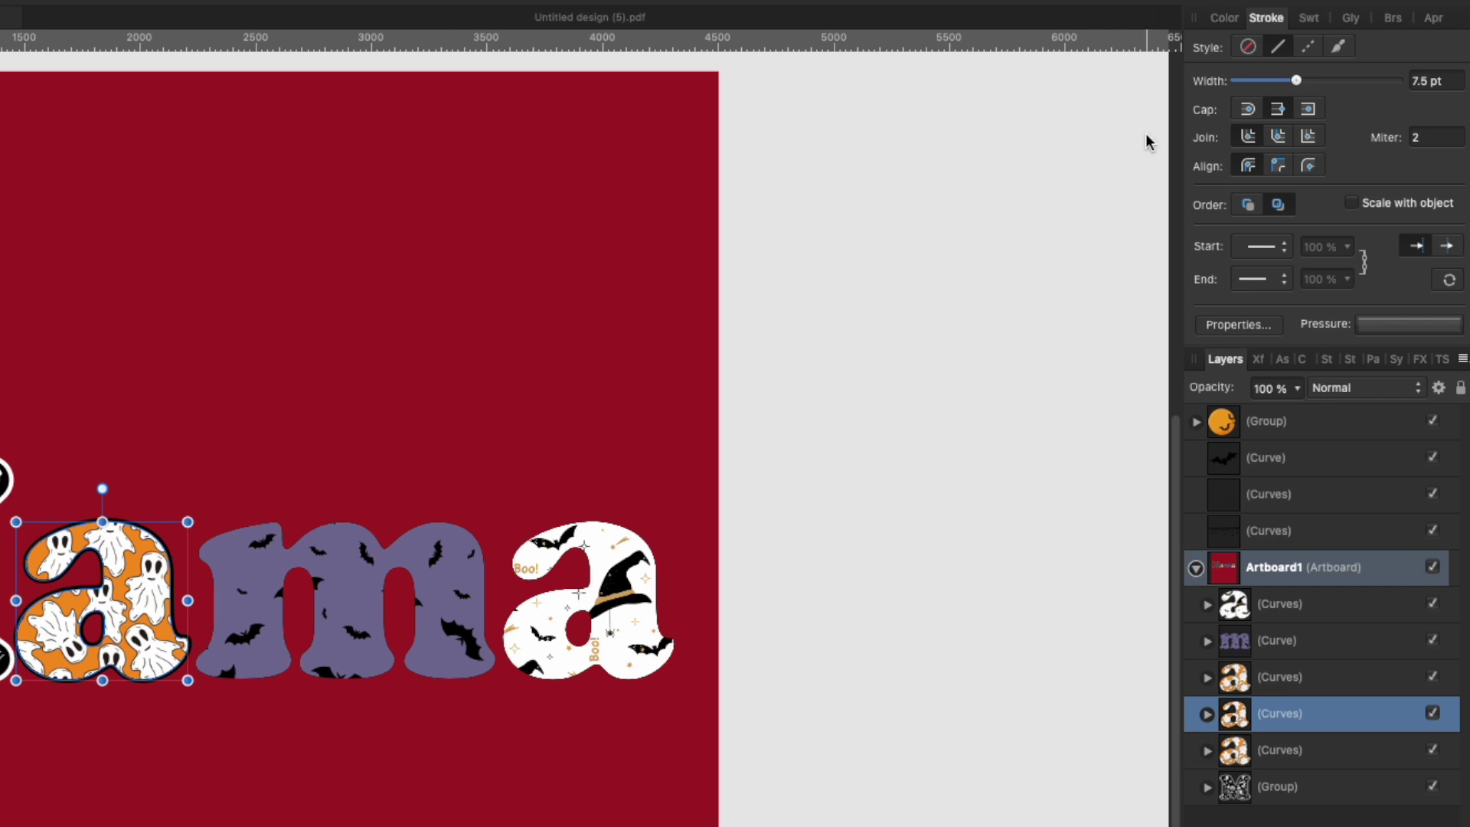
drag(1296, 79, 1311, 81)
Give the lowest ghost "a" copy a 20 pt white stroke.
drag(1264, 744, 1286, 750)
click(1225, 18)
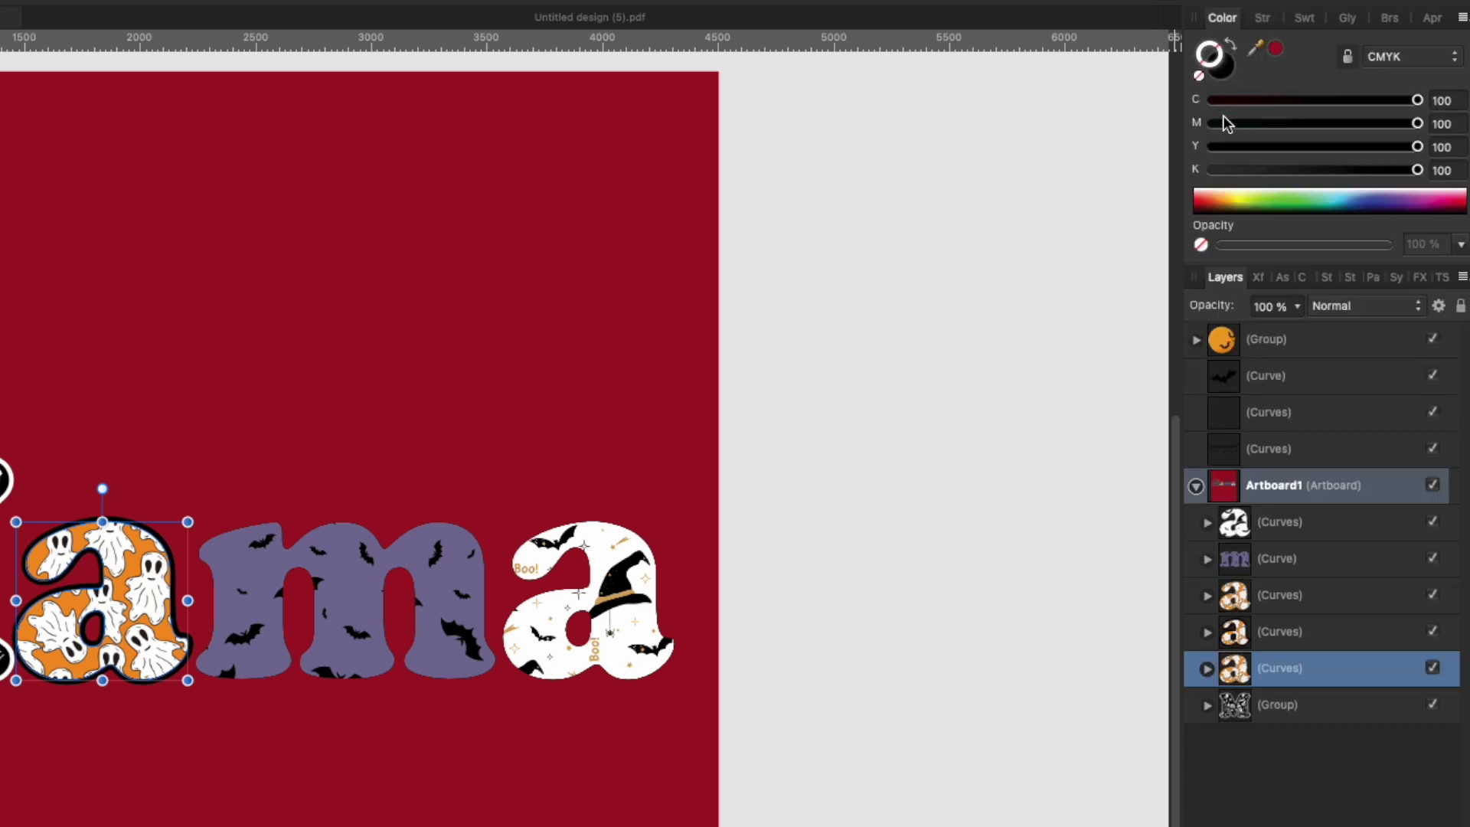
click(1214, 101)
click(1215, 123)
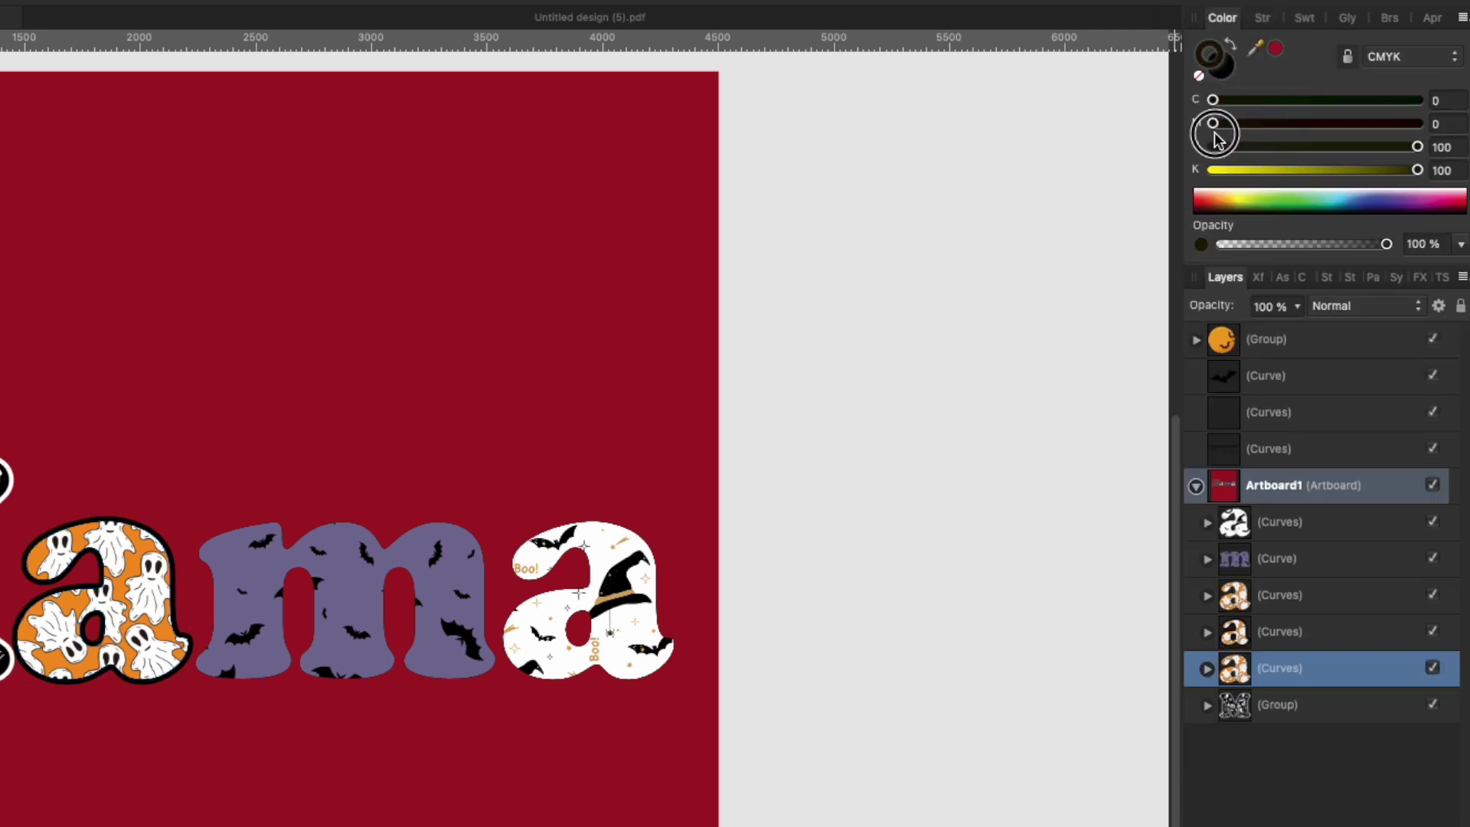
click(1214, 146)
click(1213, 170)
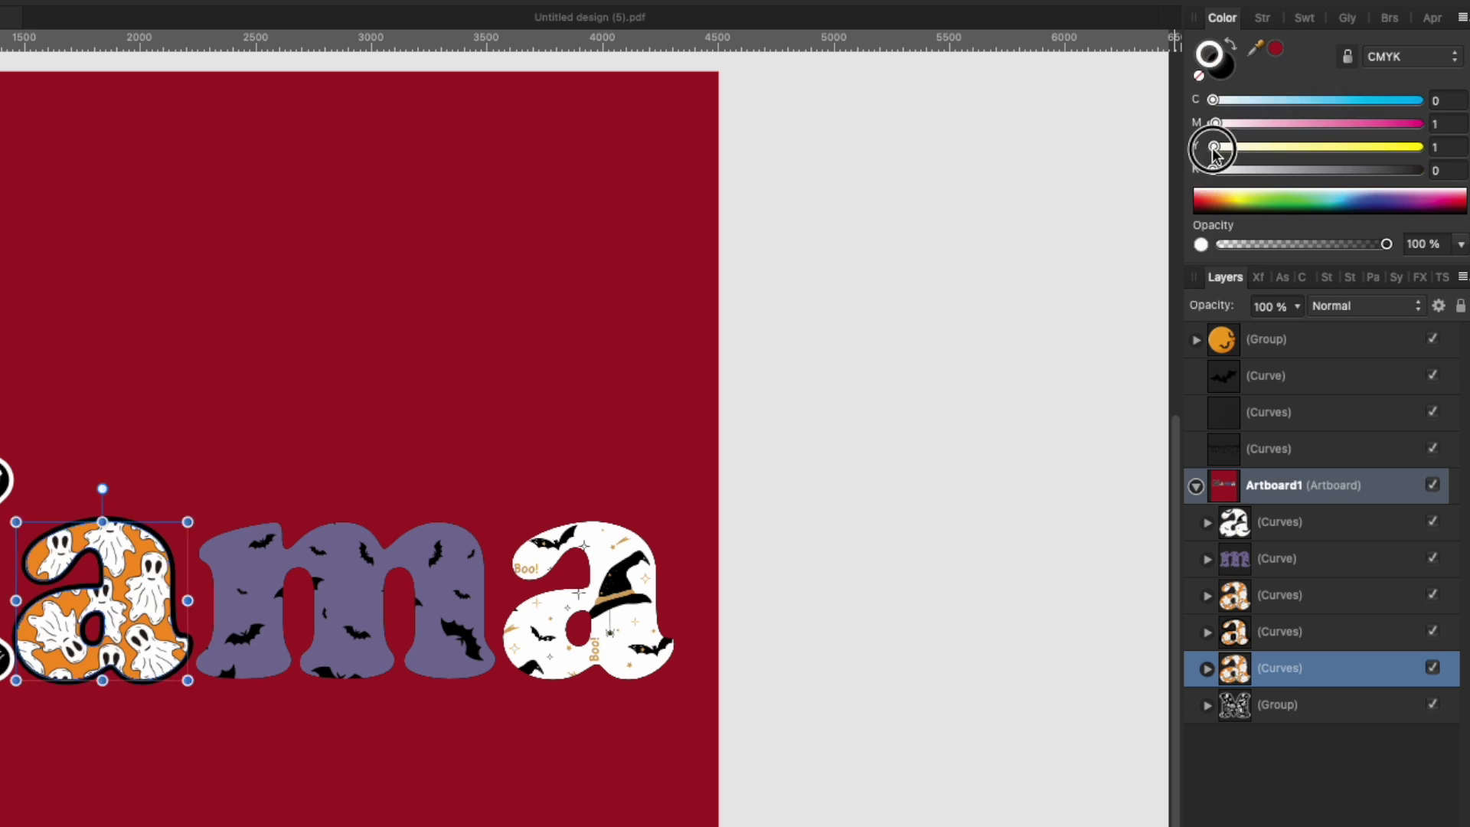
click(1311, 17)
click(1259, 18)
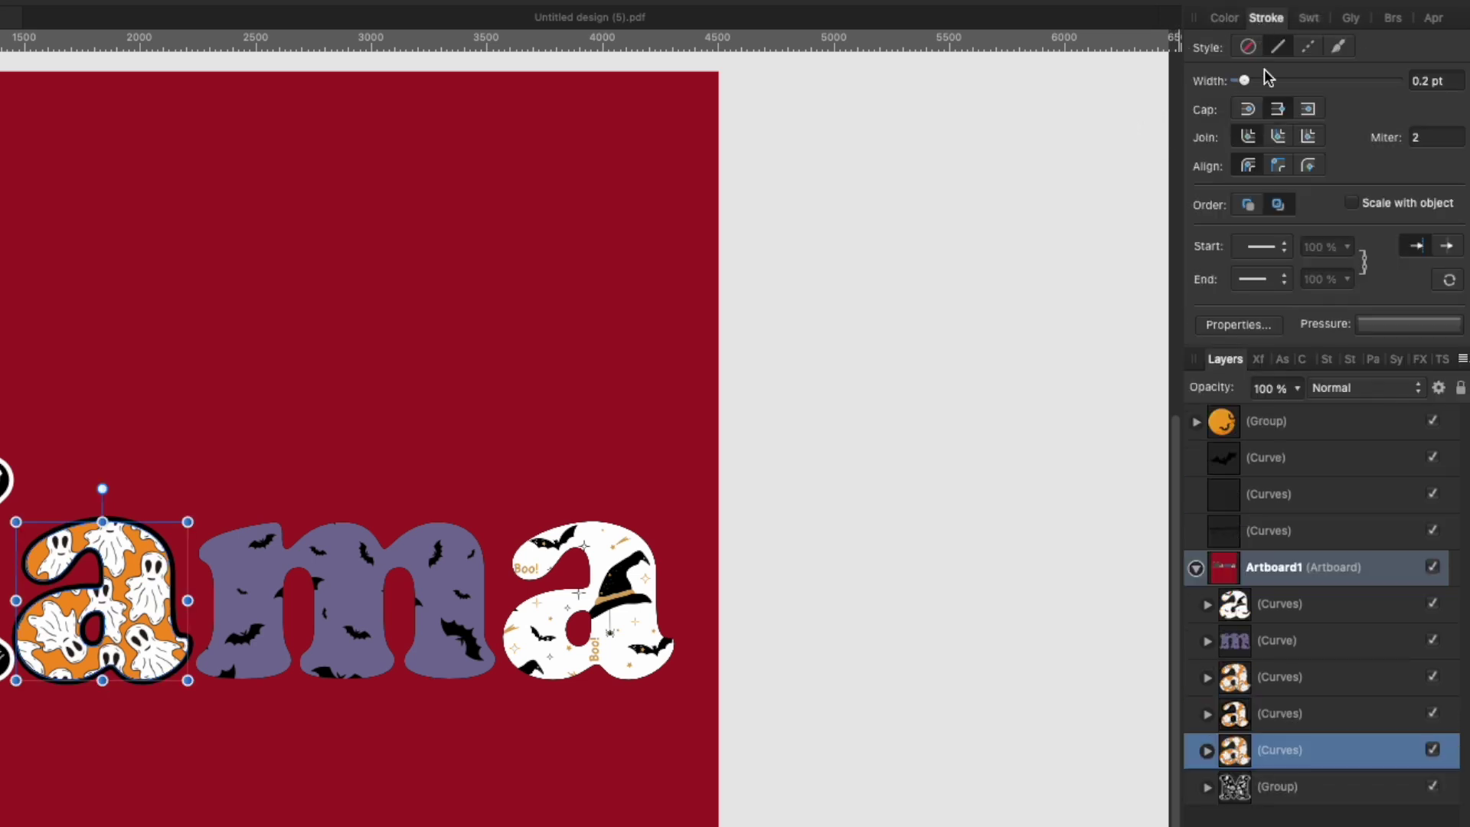
drag(1241, 81, 1323, 79)
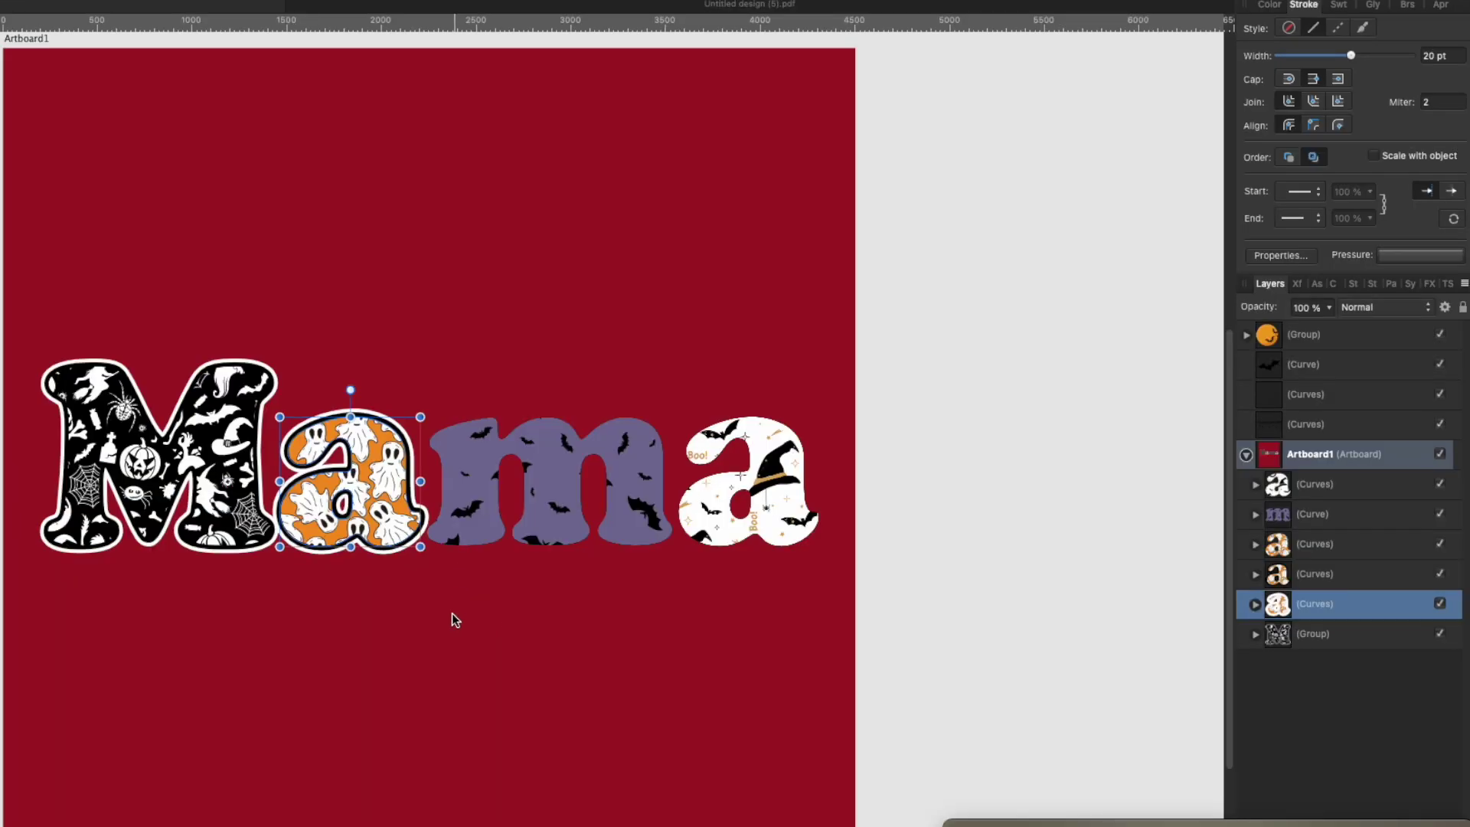
Reduce the black stroke on the middle ghost "a" copy to 10 pt.
scroll(329, 557, up, 5)
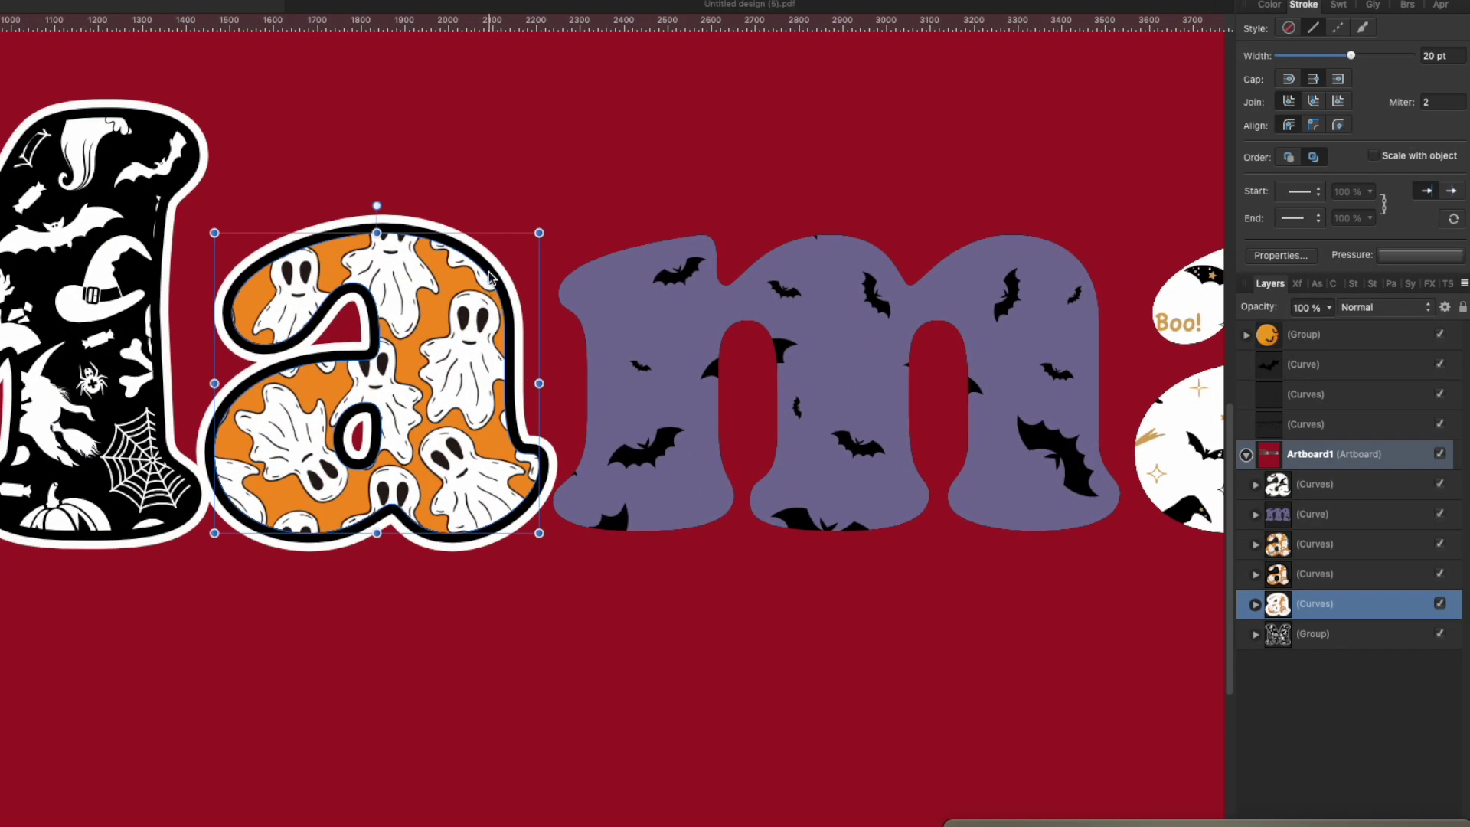
click(1338, 574)
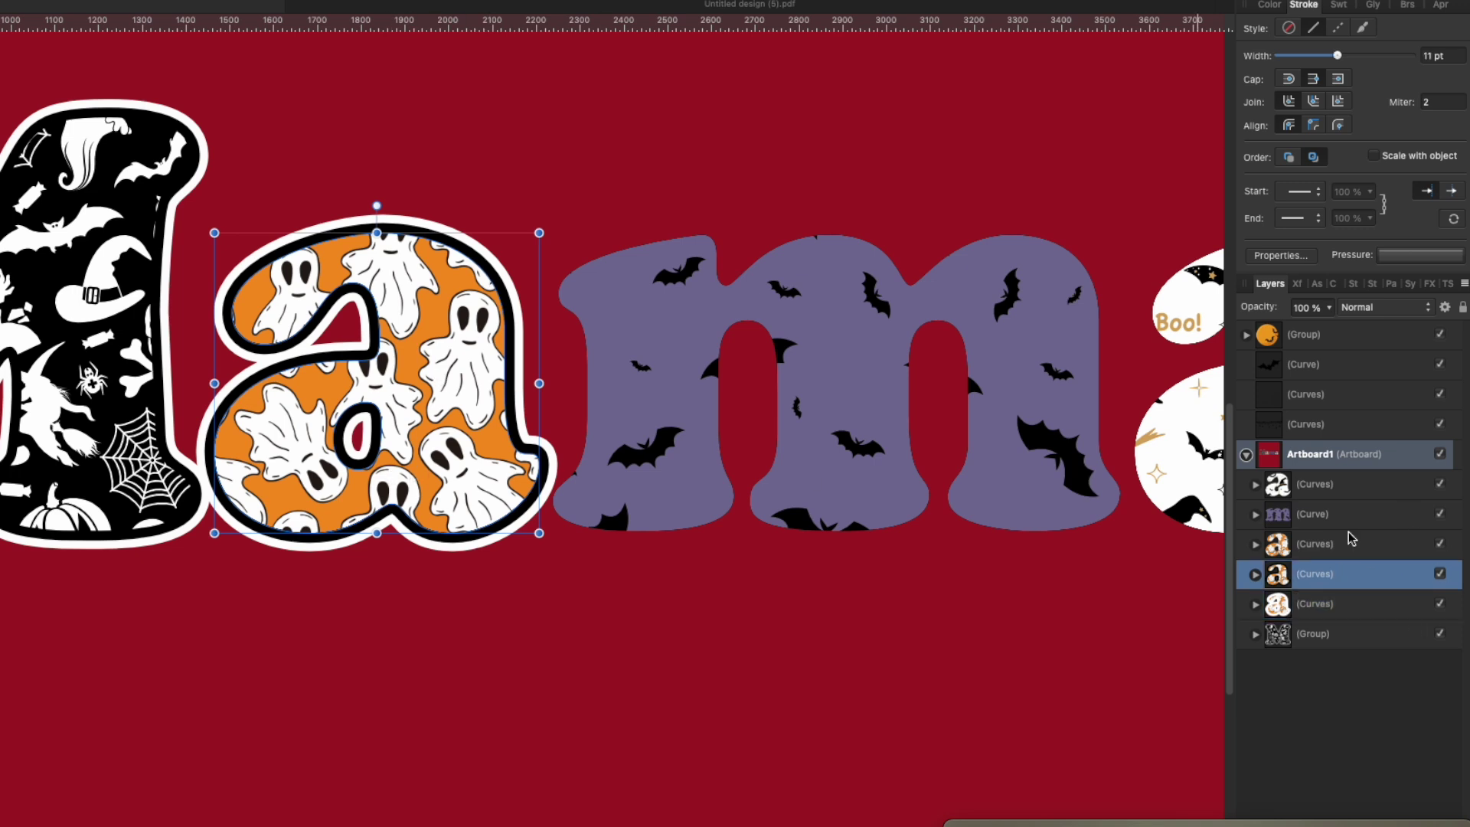
drag(1338, 57, 1336, 56)
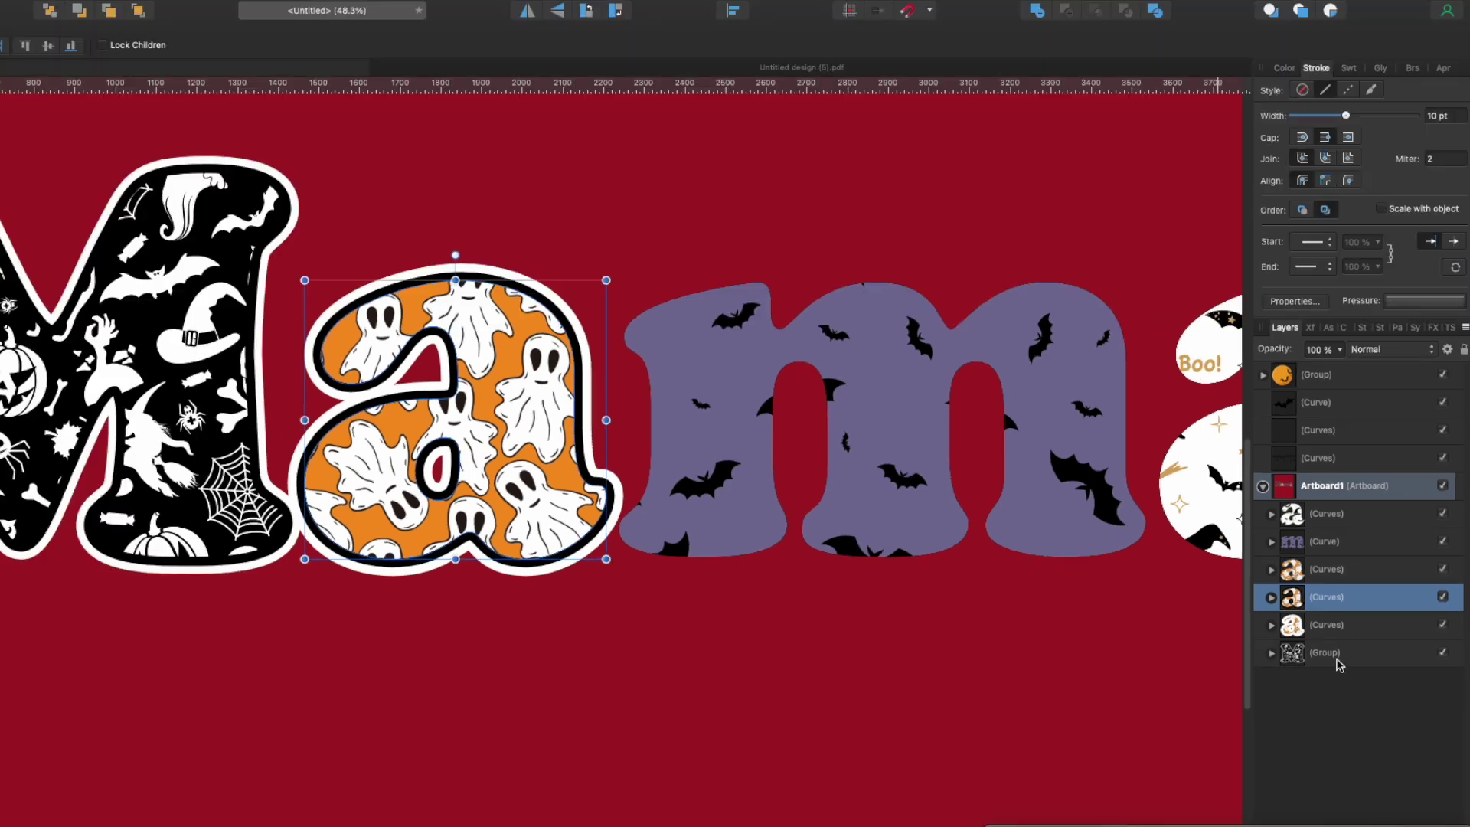
Set the black stroke of the middle "M" inside its group to 10 pt, leaving nothing selected.
click(1256, 637)
click(1339, 709)
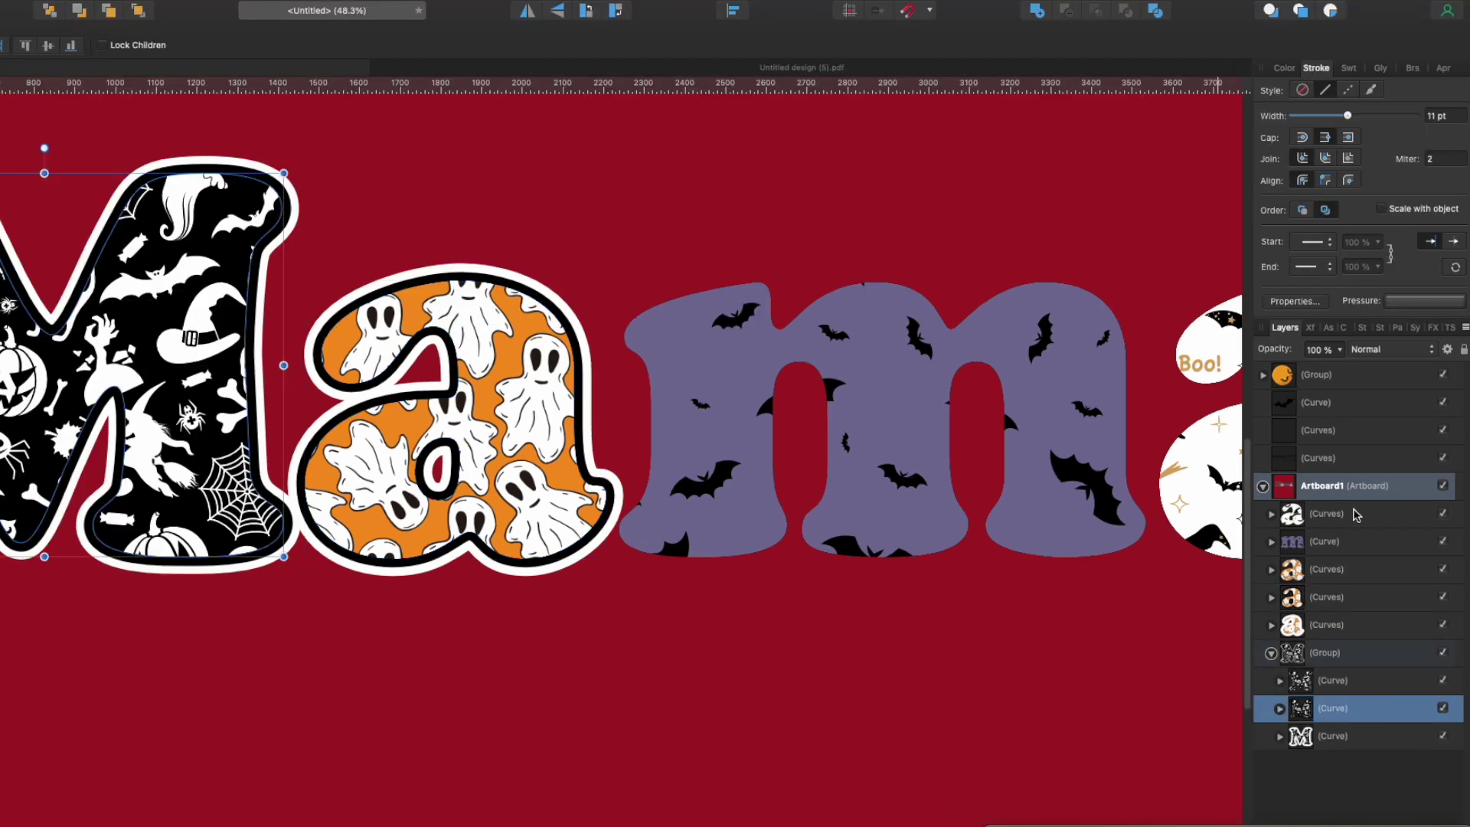
drag(1347, 116, 1345, 115)
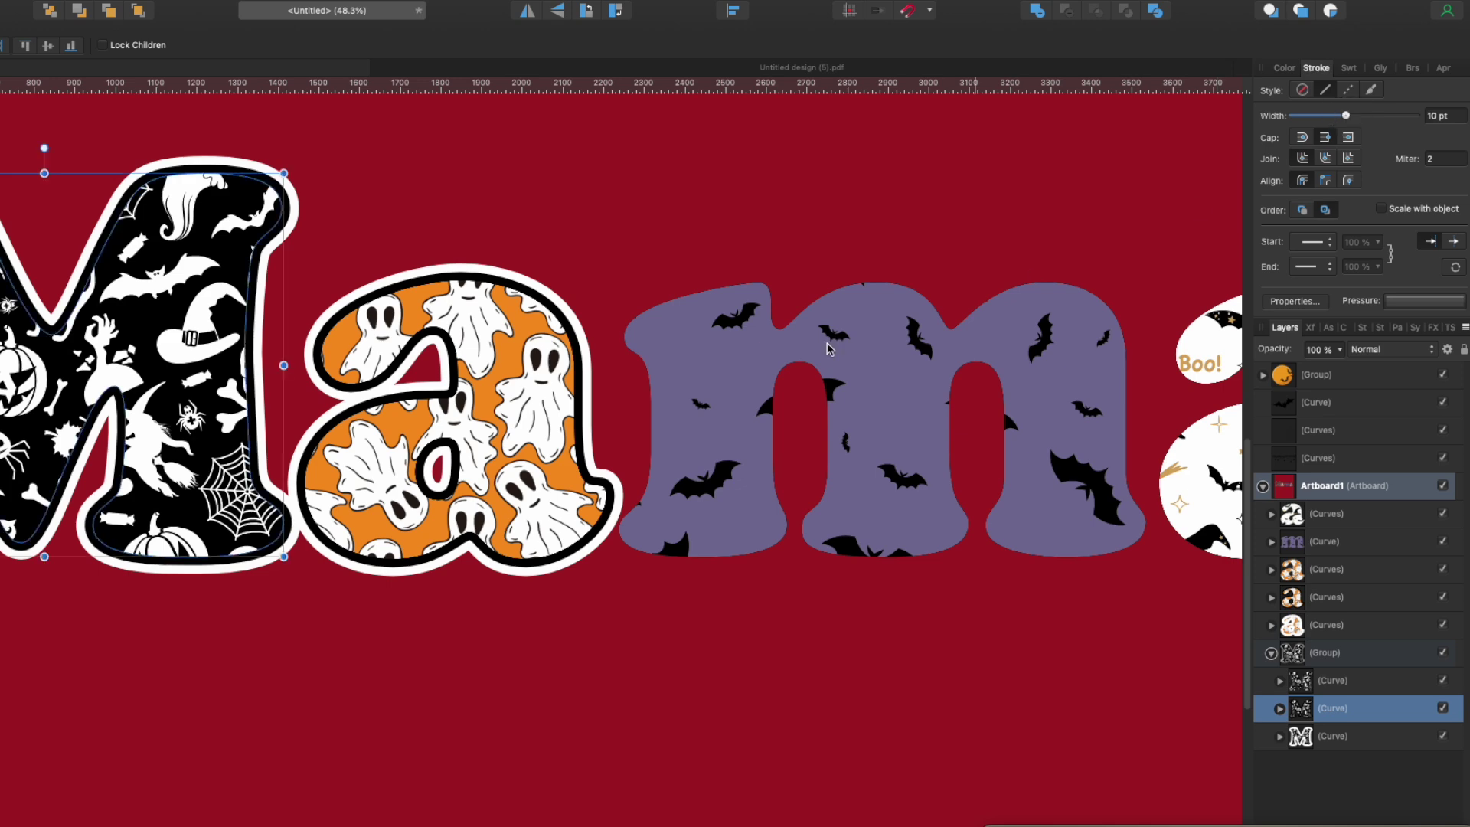
click(683, 685)
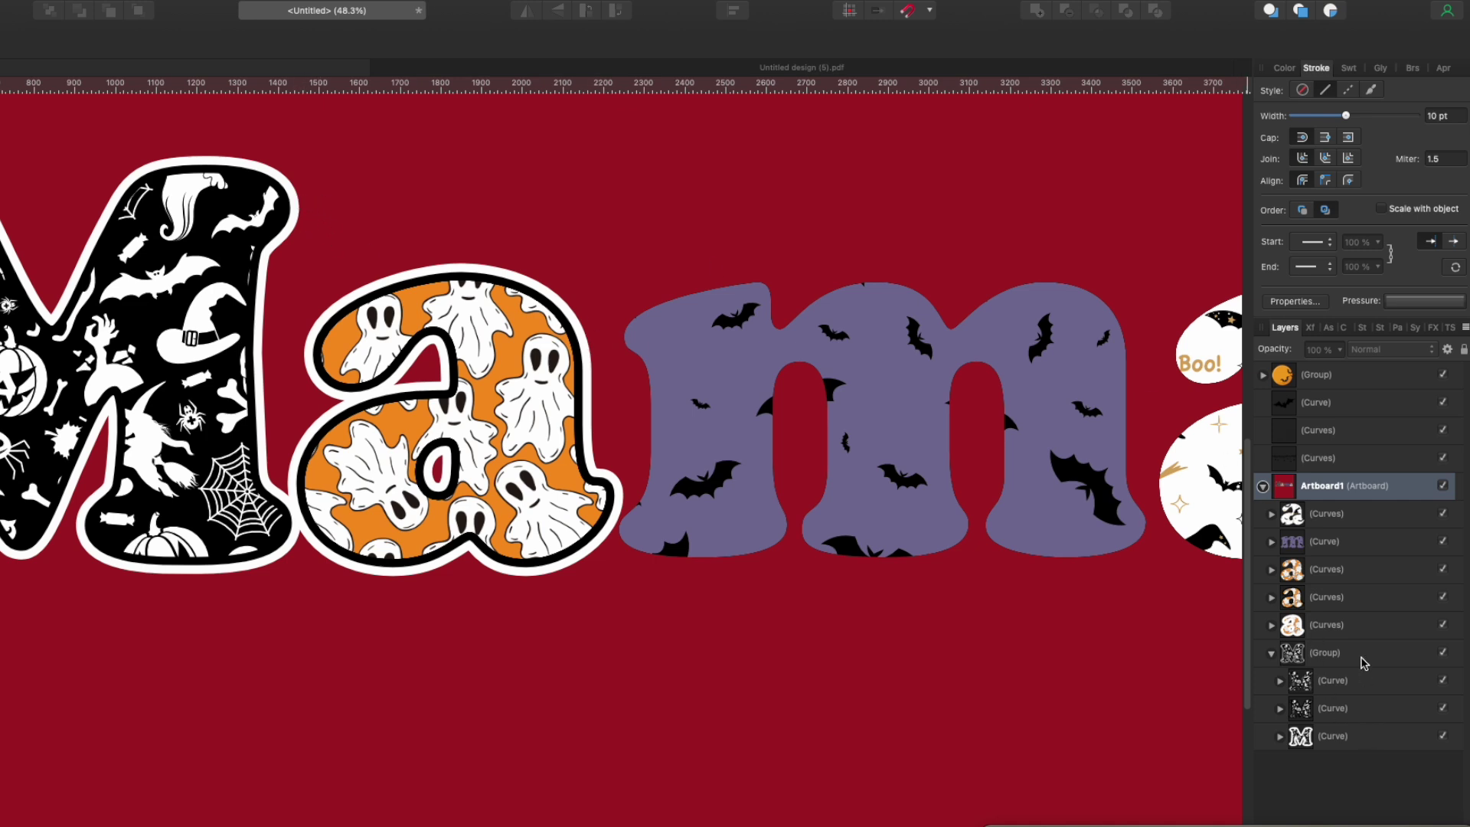
Recolour the outer stroke of the lowest "M" to yellow-orange with C 0, M 30, Y 100 and K 0.
click(1348, 734)
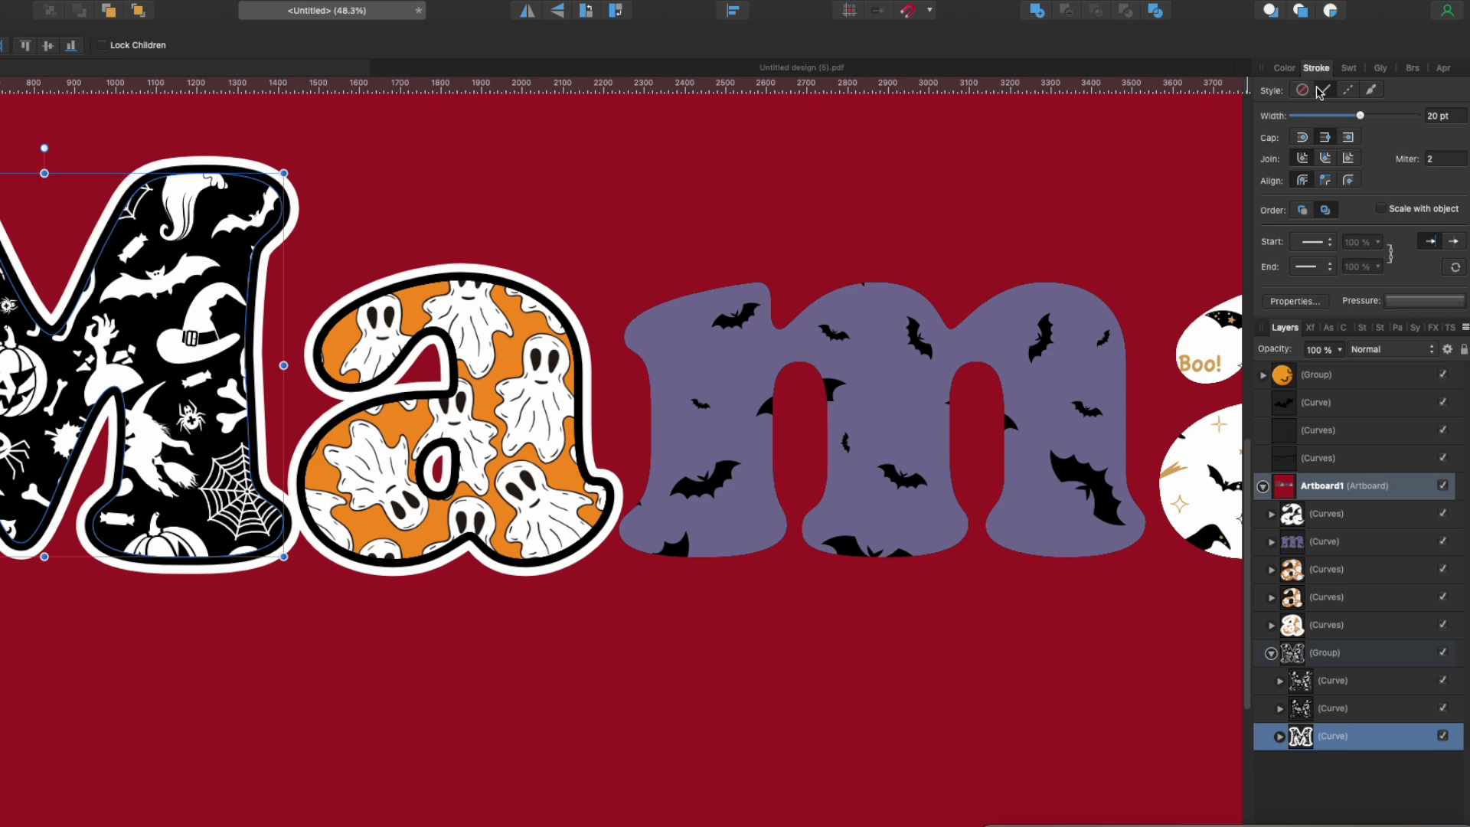
click(1284, 68)
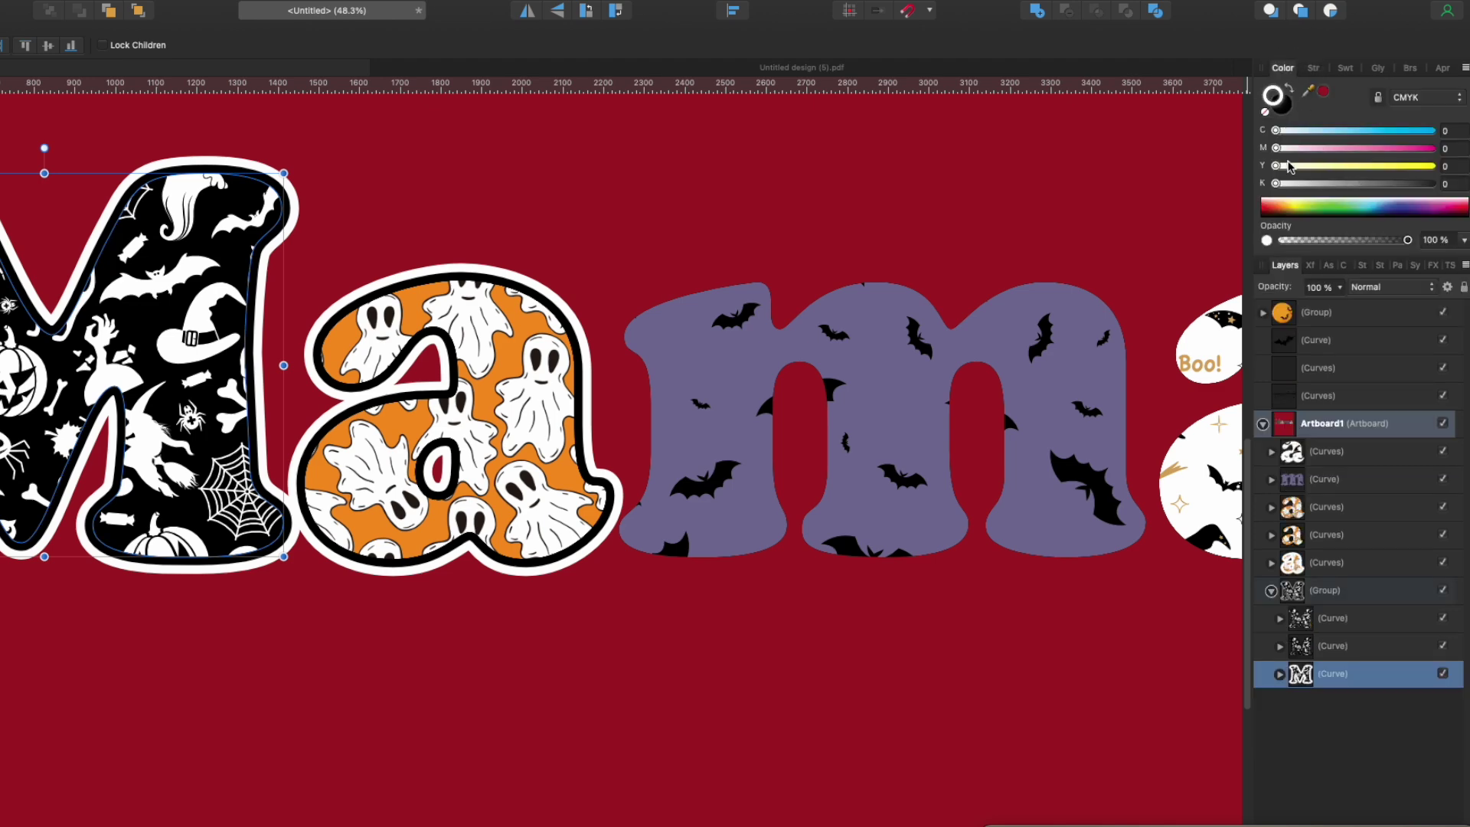
drag(1275, 166, 1431, 165)
drag(1275, 148, 1322, 148)
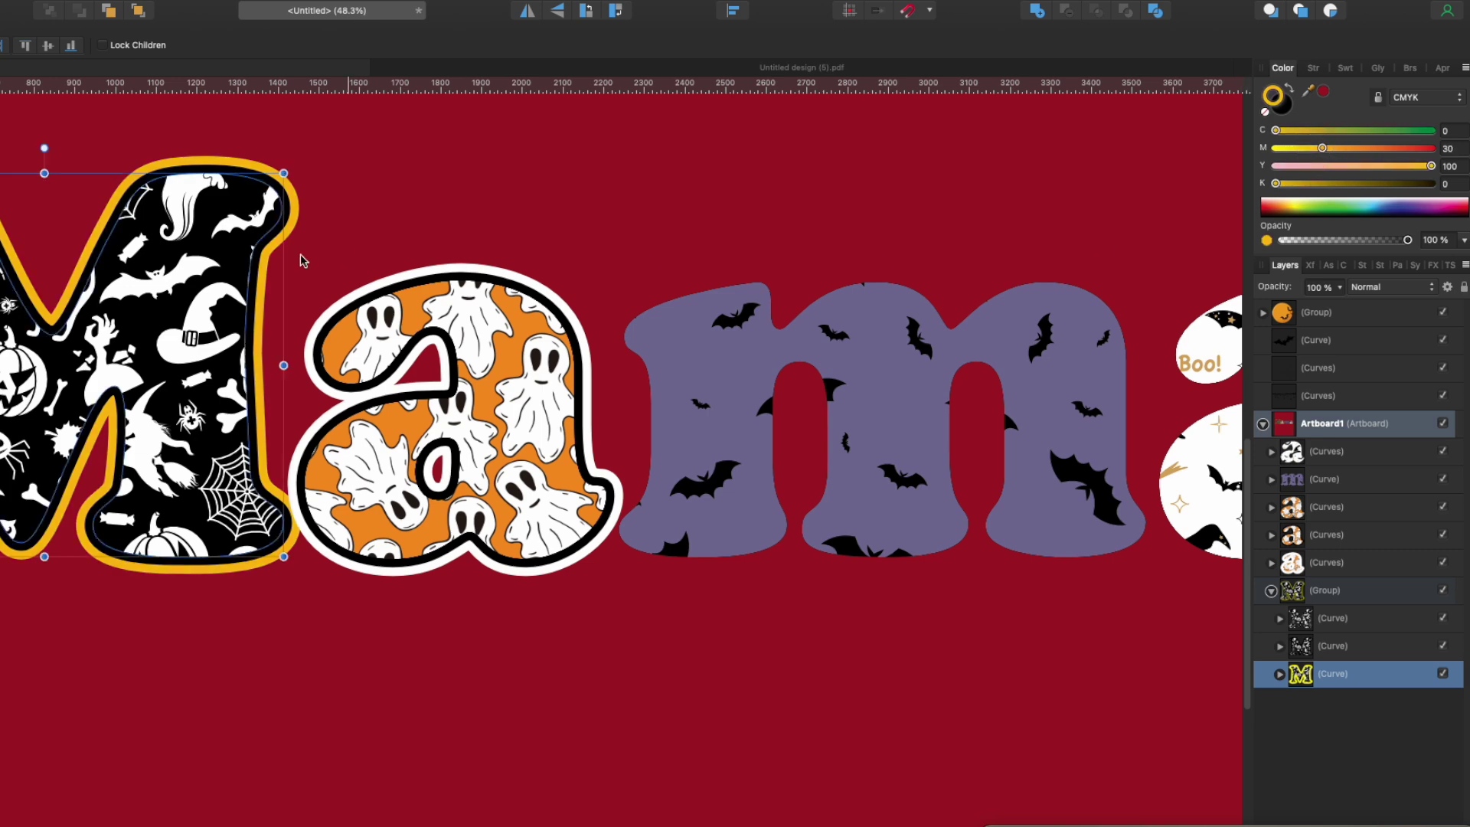
Bring the patterned "M" group to the front and shift it slightly right and down so it overlaps the ghost "a".
click(289, 677)
click(194, 411)
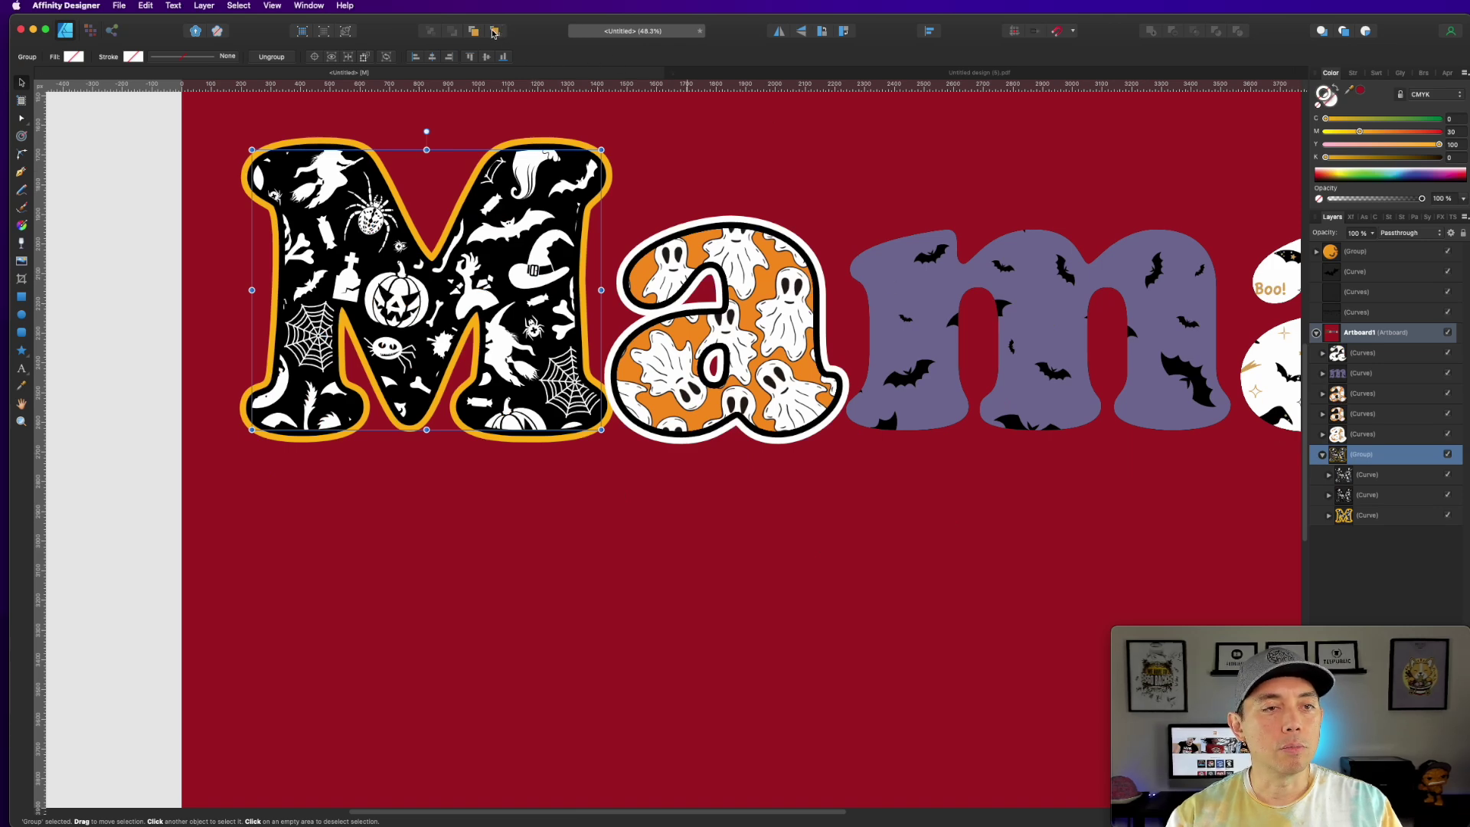
click(494, 31)
mouse_move(527, 249)
mouse_down()
mouse_move(586, 266)
mouse_move(544, 259)
mouse_up()
click(777, 188)
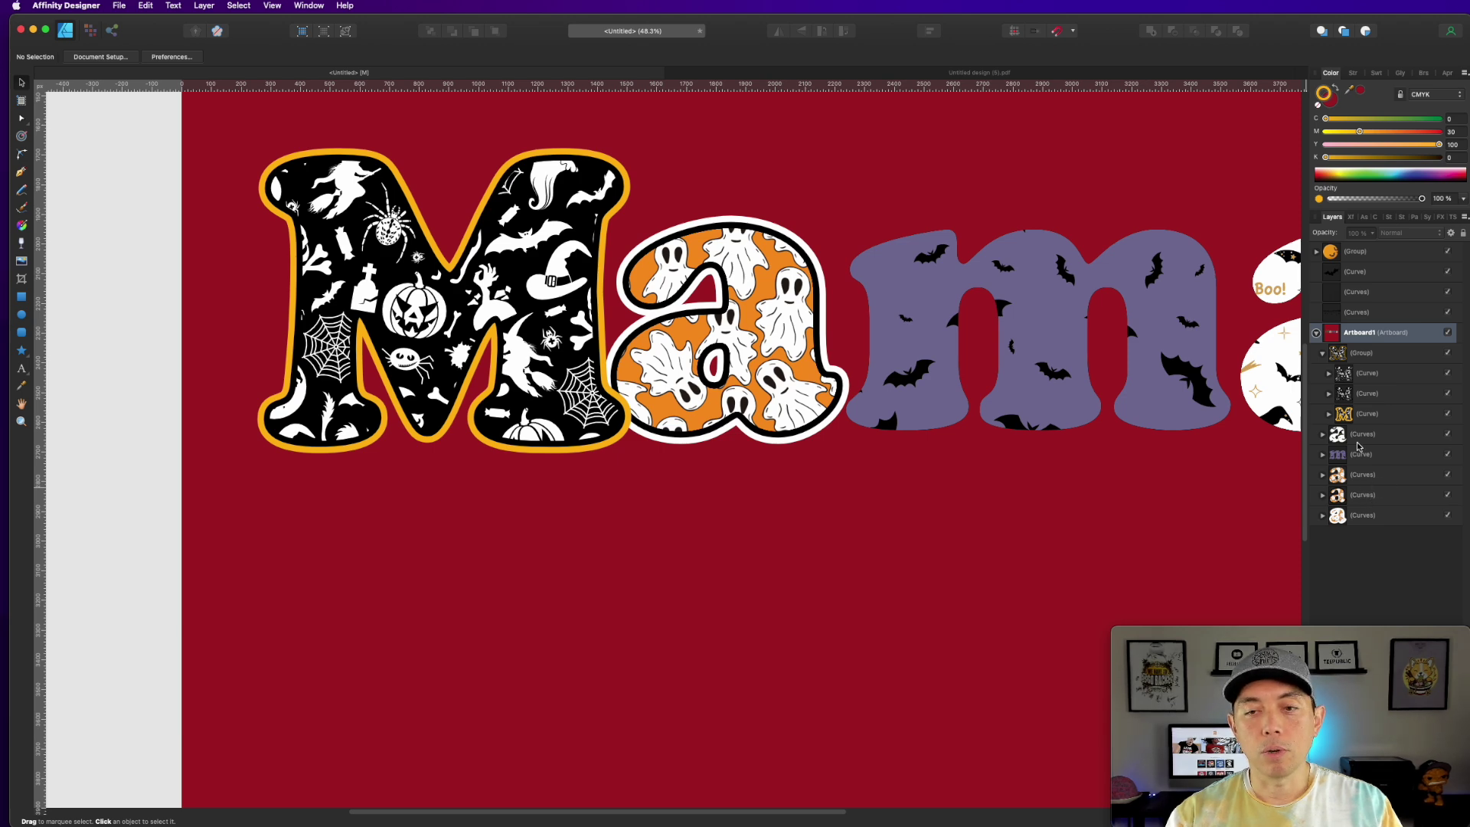
Recolour the stroke of the middle "M" copy in the group to white with C, M, Y and K at 0.
click(1381, 394)
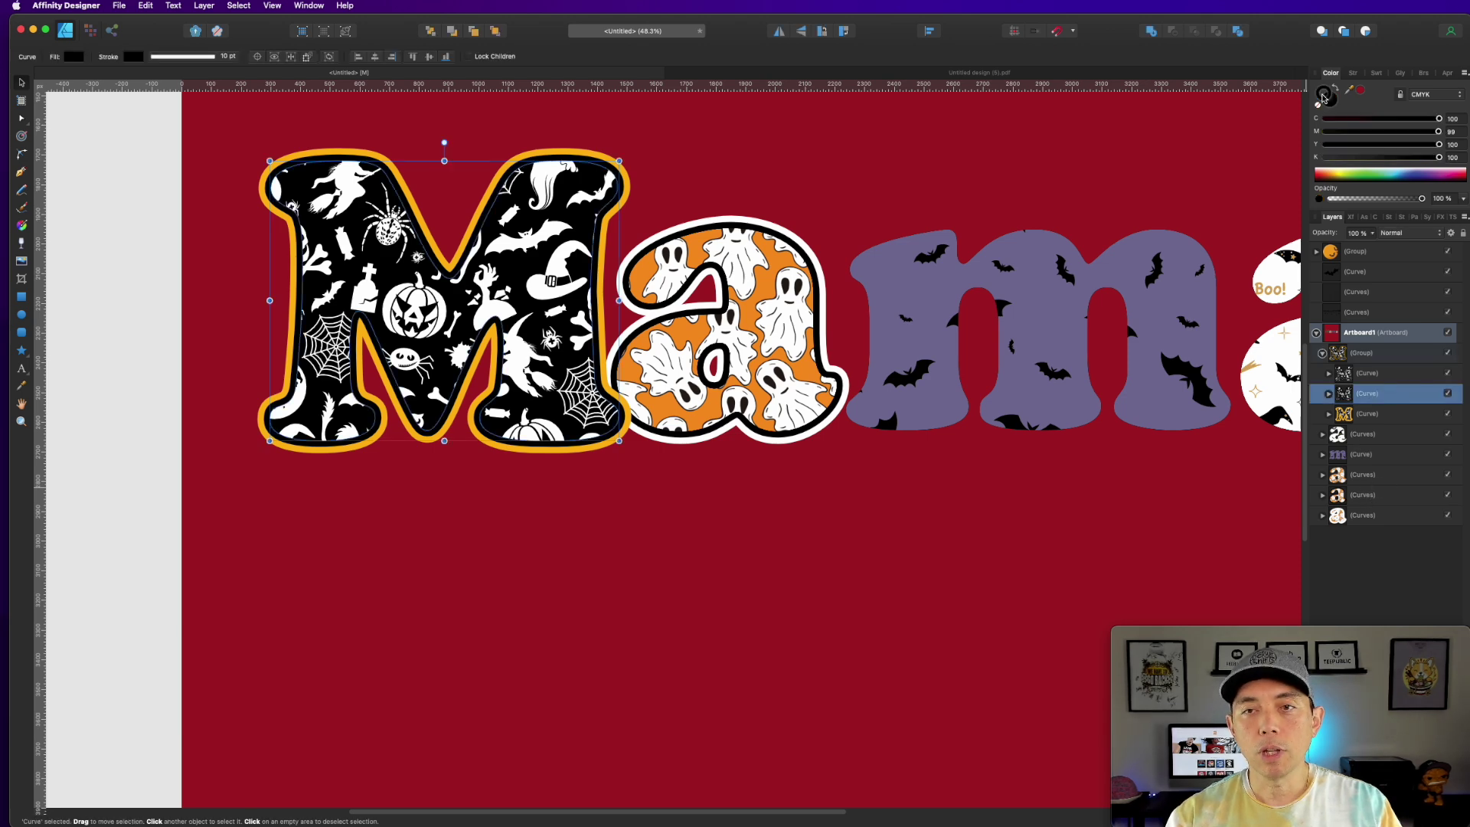
click(1325, 157)
click(1325, 144)
click(1325, 131)
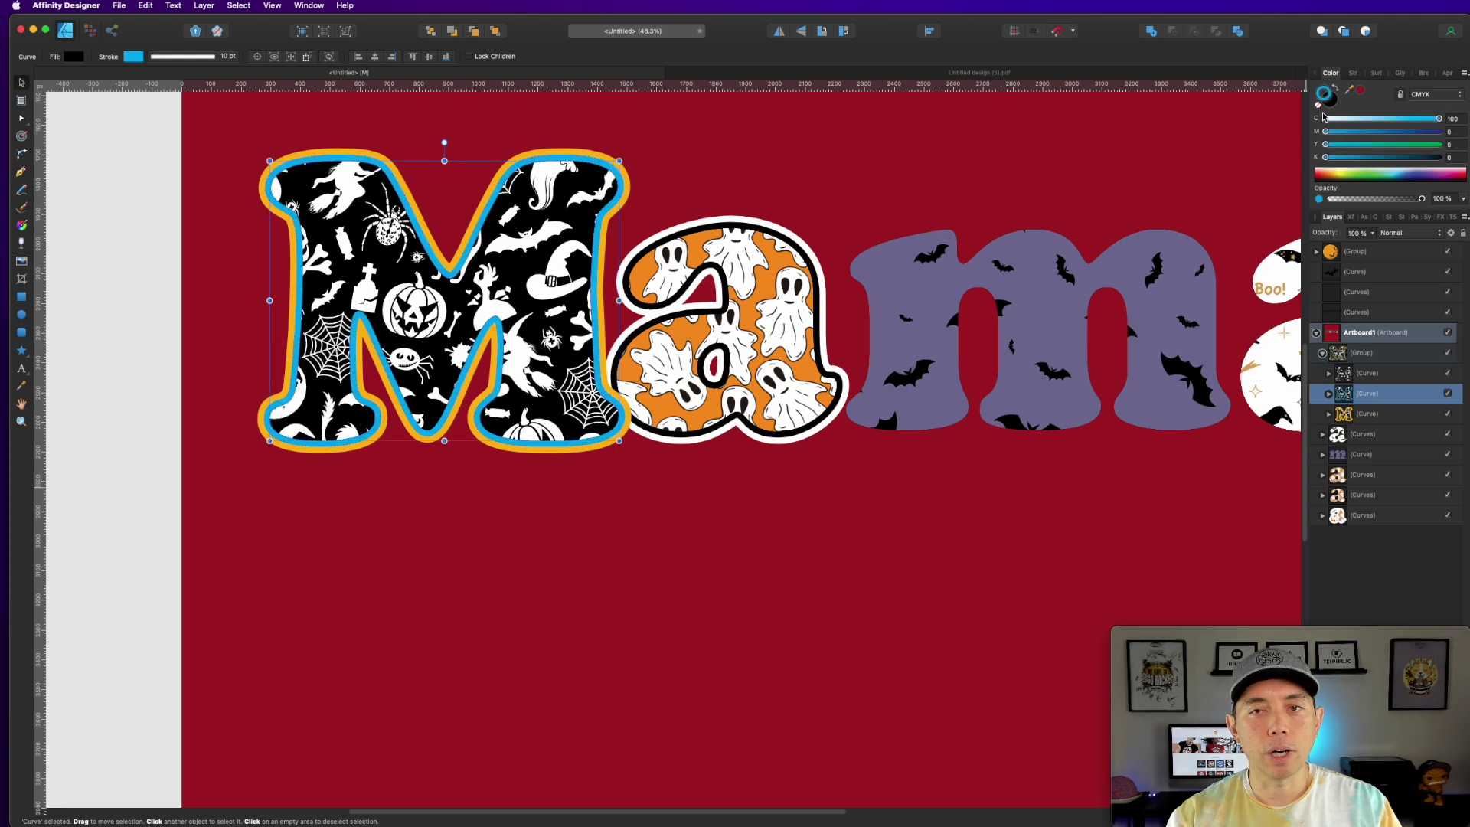
click(1325, 118)
click(750, 162)
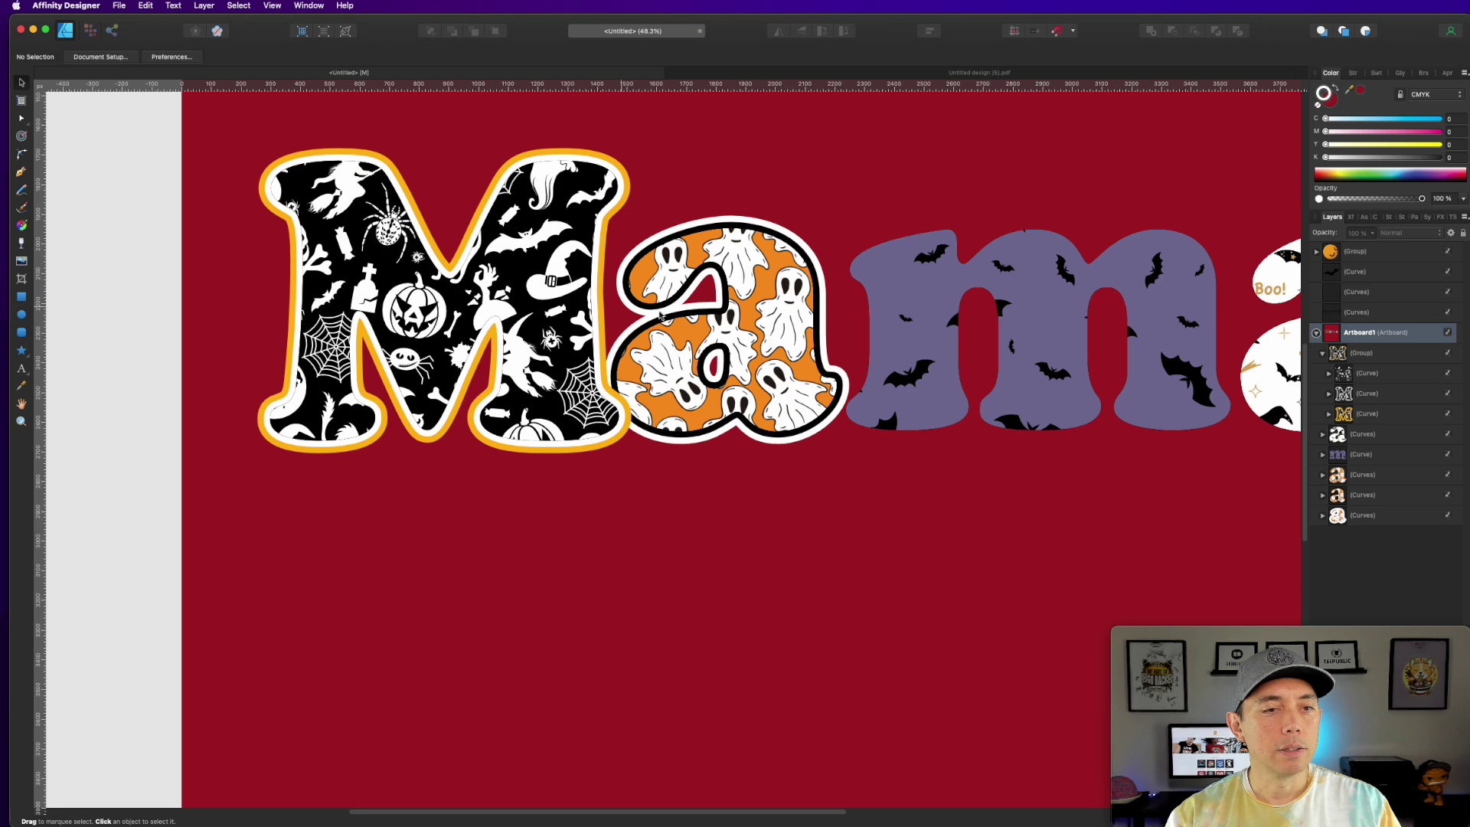
click(943, 286)
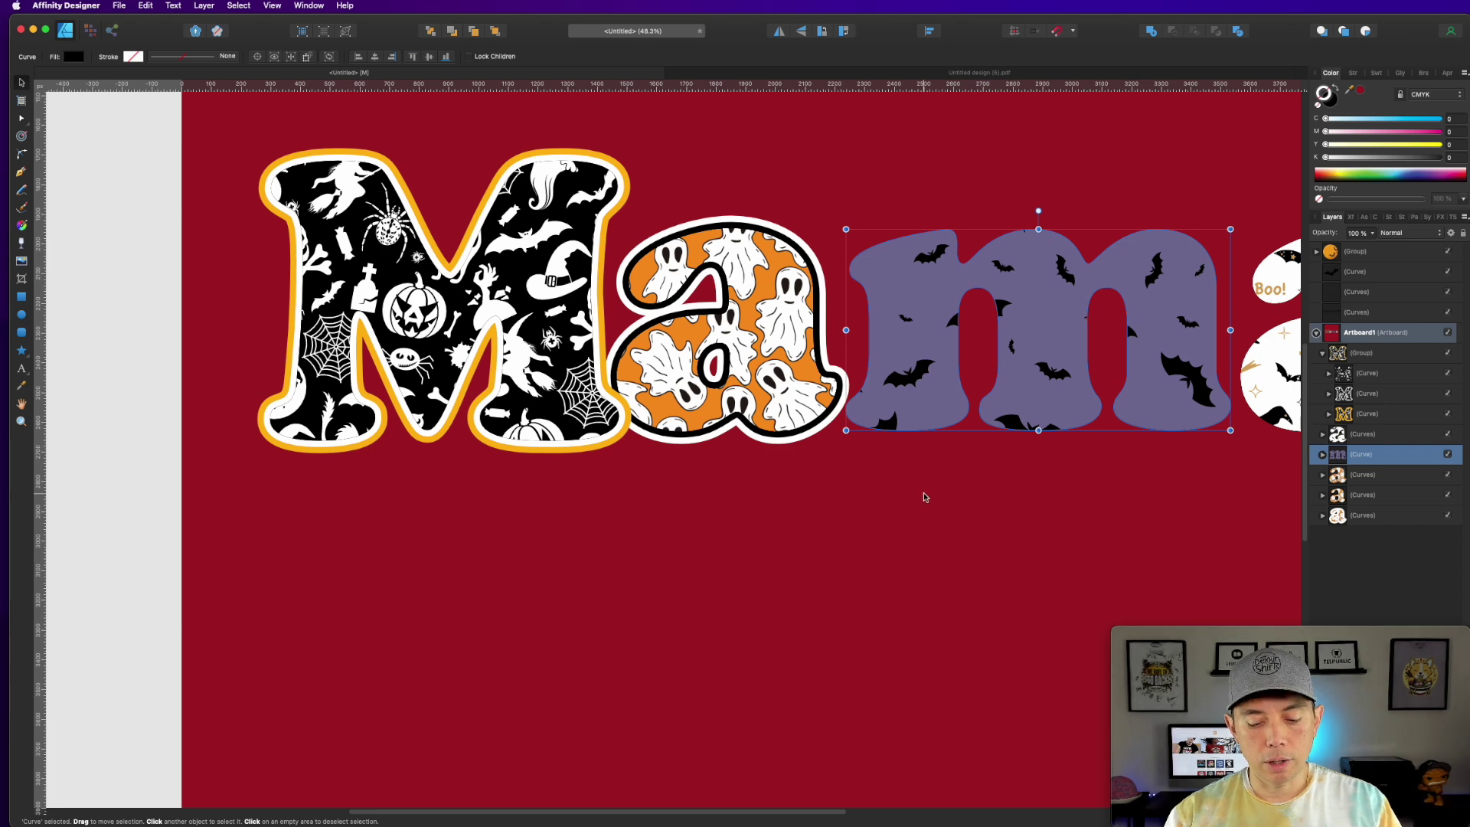
key(super+minus)
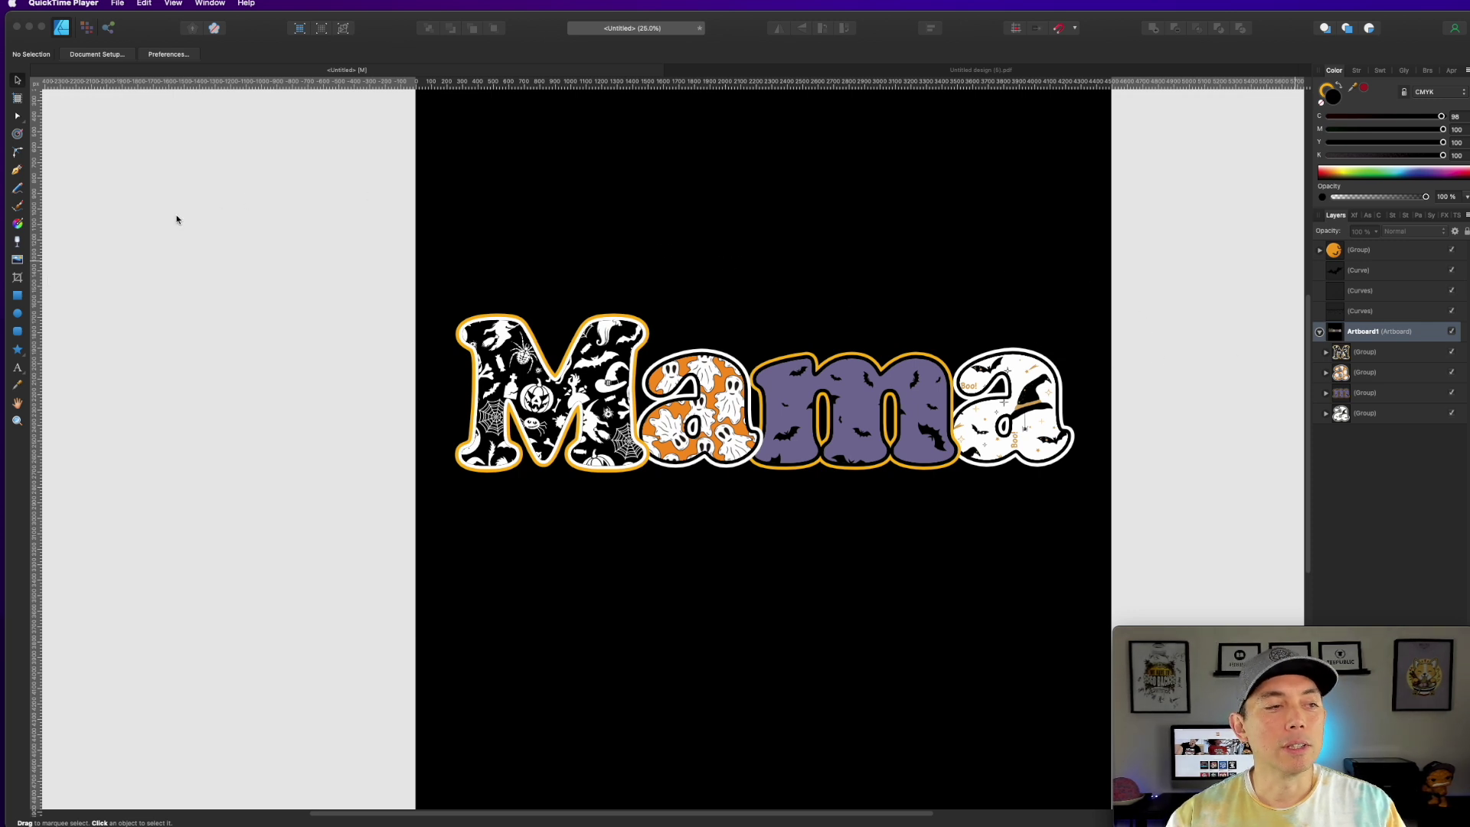
Add the artistic text "Sppky" above the word "Mama" and make its fill white with C, M, Y and K at 0.
click(667, 226)
key(t)
click(667, 227)
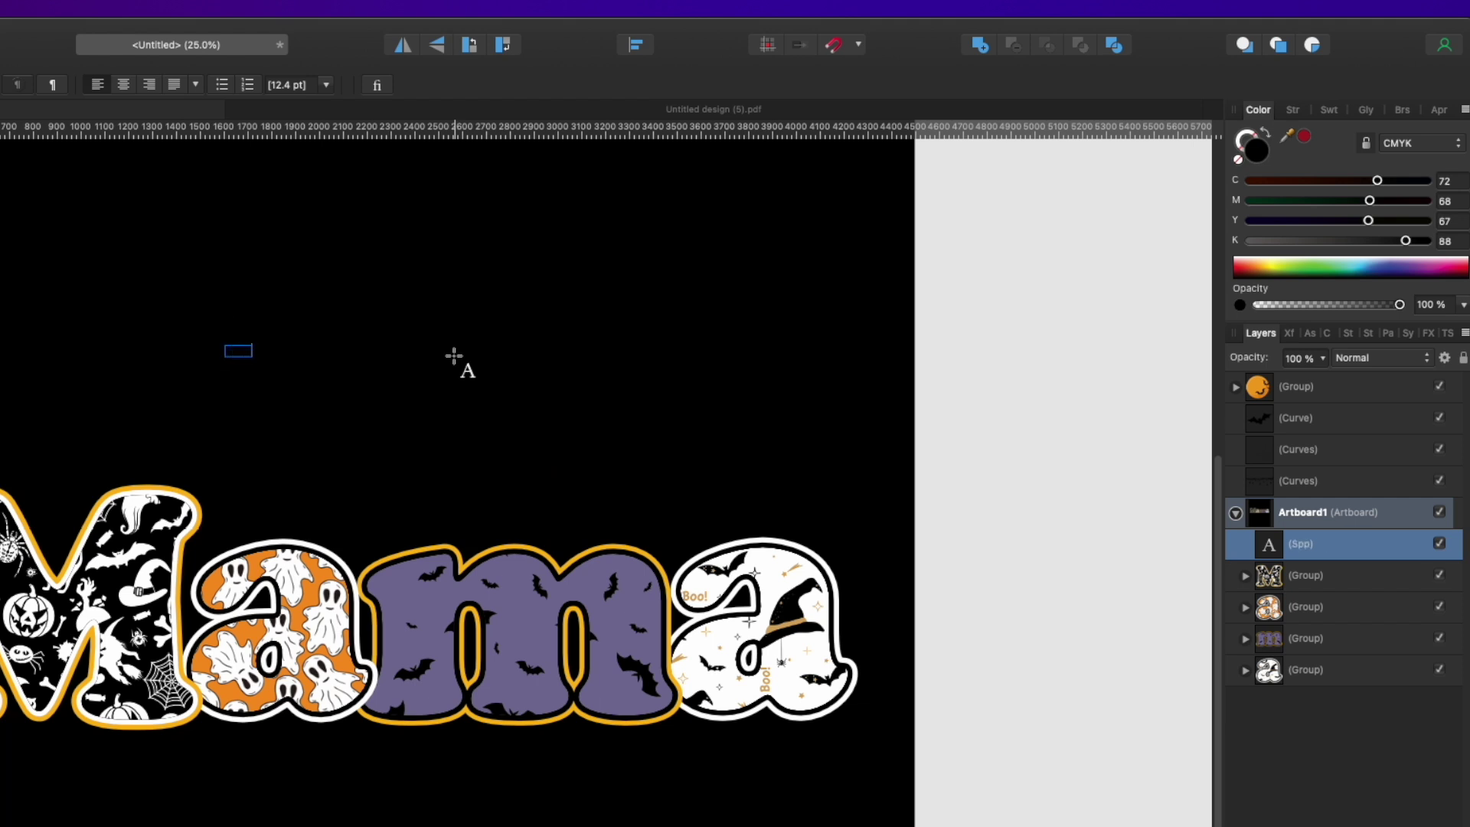
click(1249, 182)
click(1250, 201)
click(1248, 221)
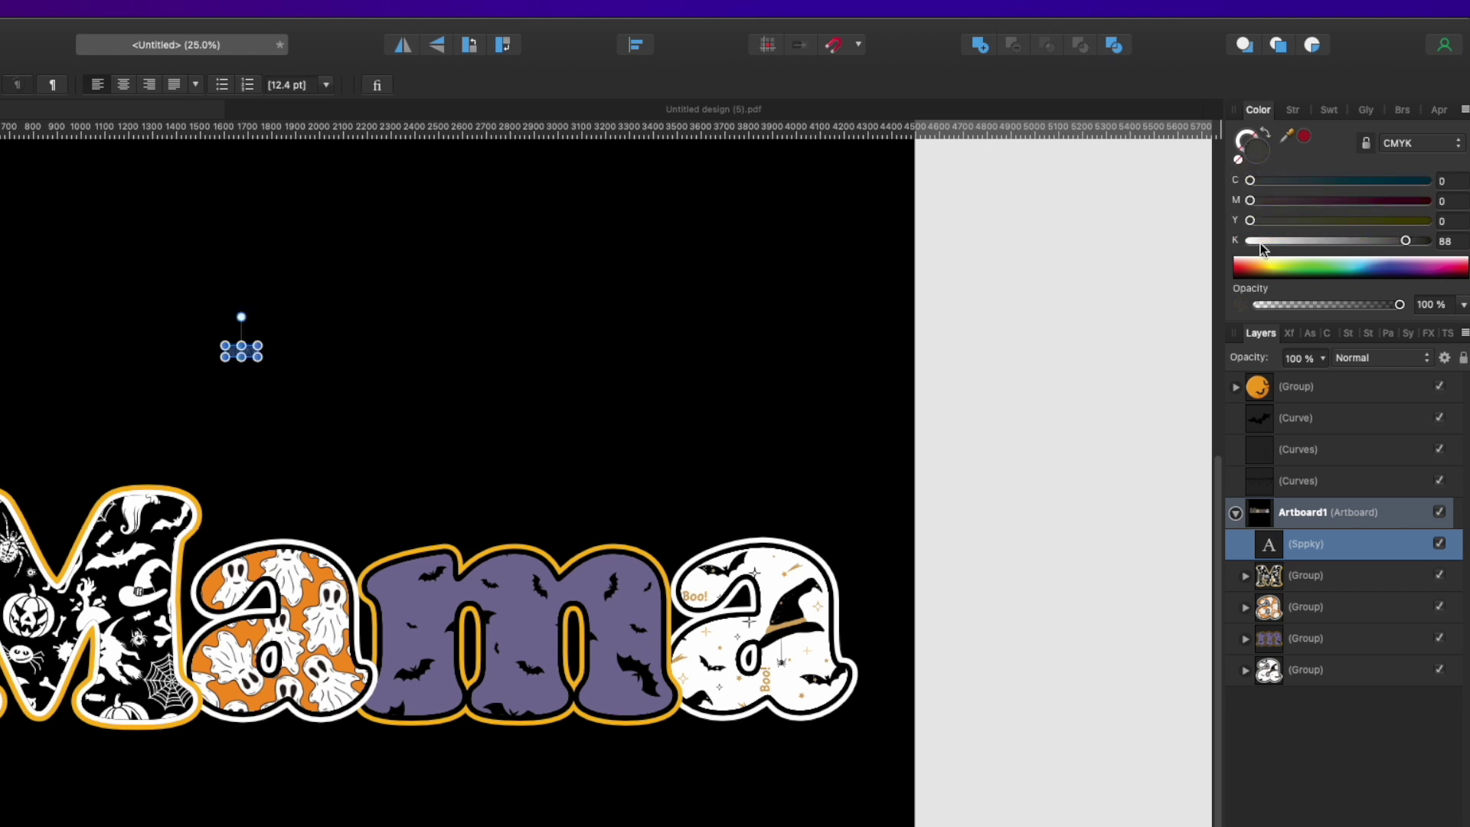
click(1250, 241)
Enlarge the new text to about 131 pt and correct its spelling to "Spooky".
drag(261, 361, 580, 464)
click(433, 417)
shift+click(387, 410)
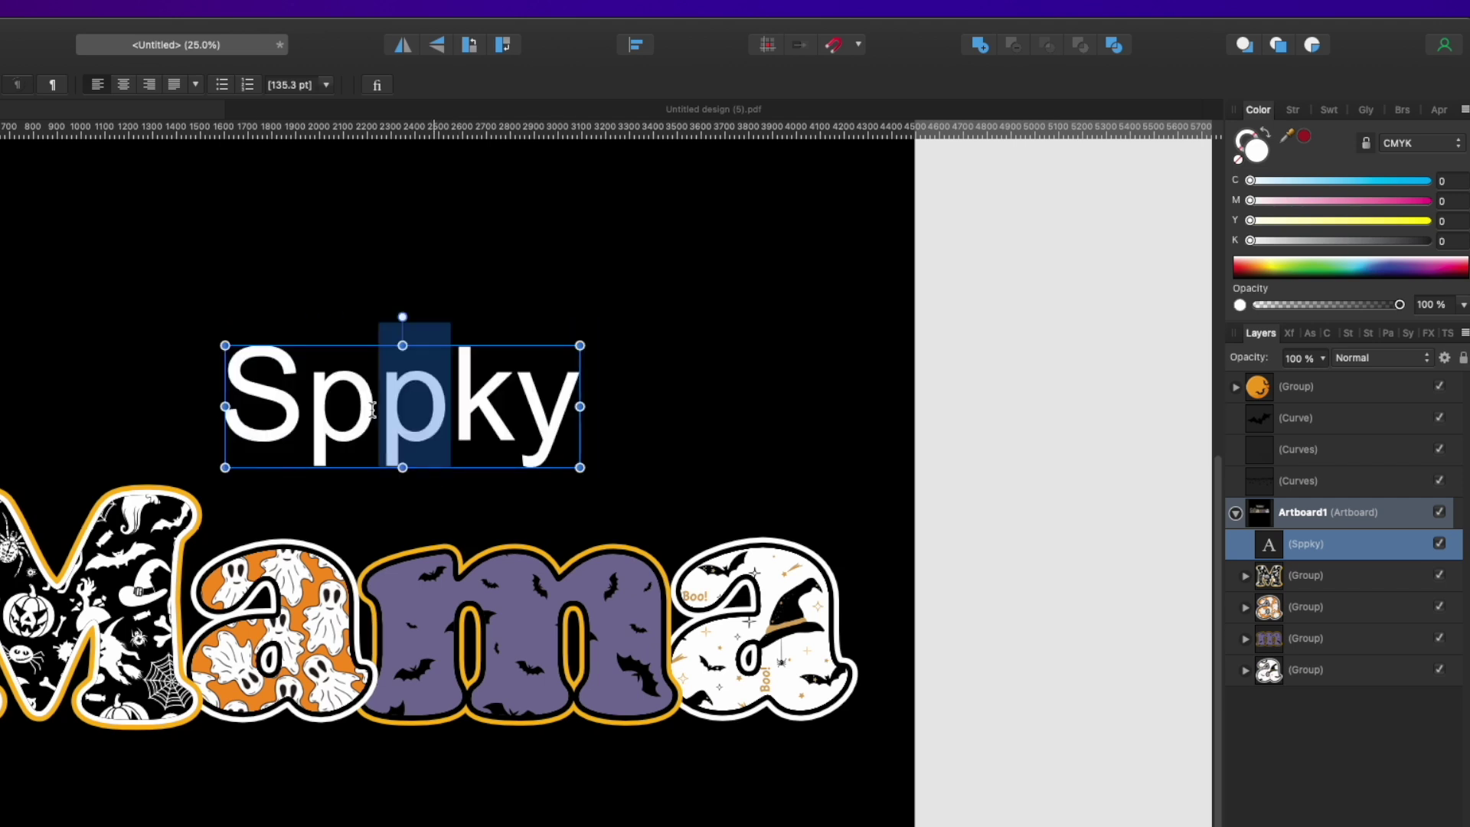
text(oo)
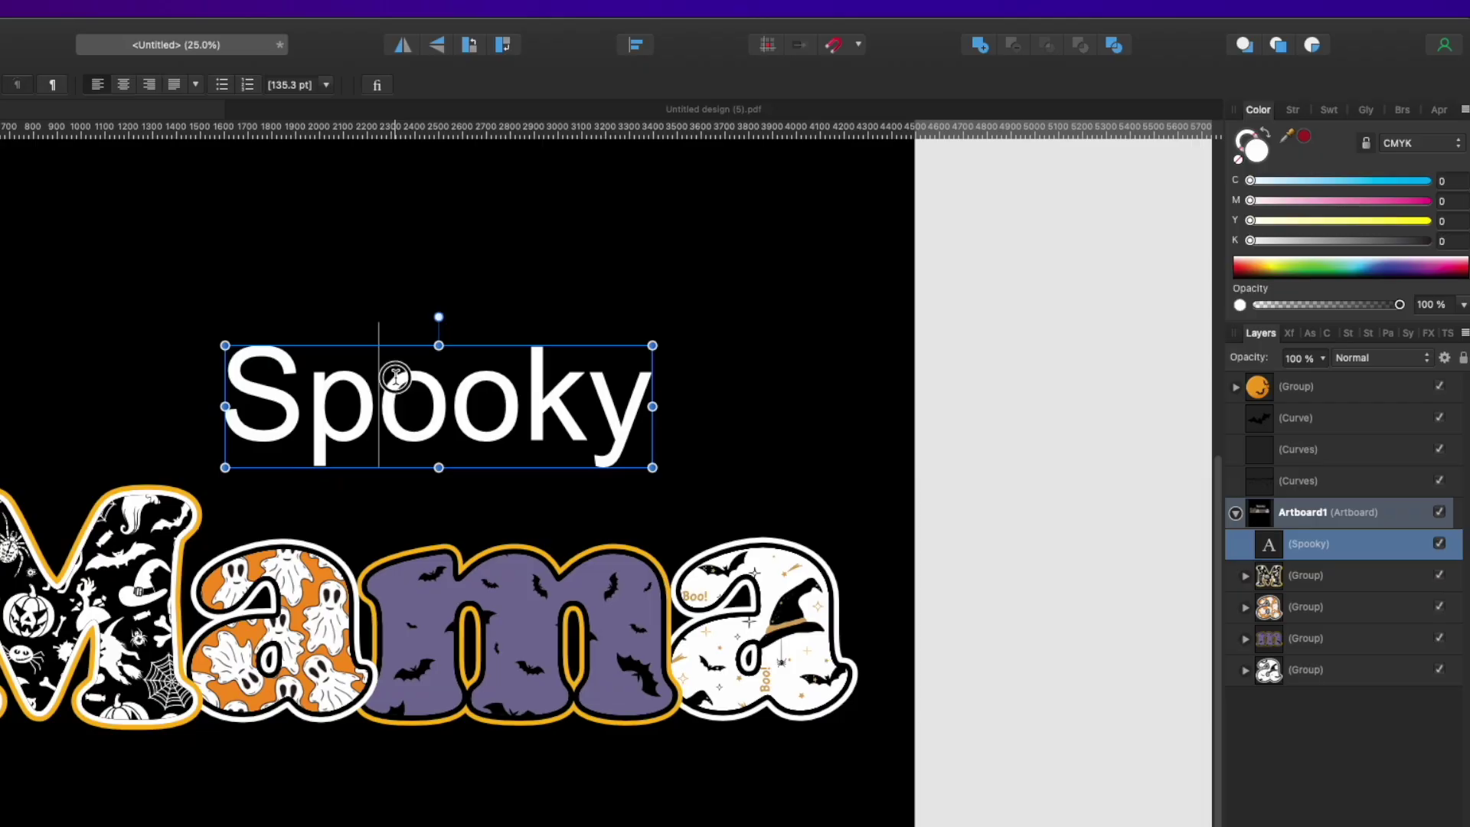
Change the font of "Spooky" to the favourite font Intro Script Demo.
double_click(366, 373)
click(102, 56)
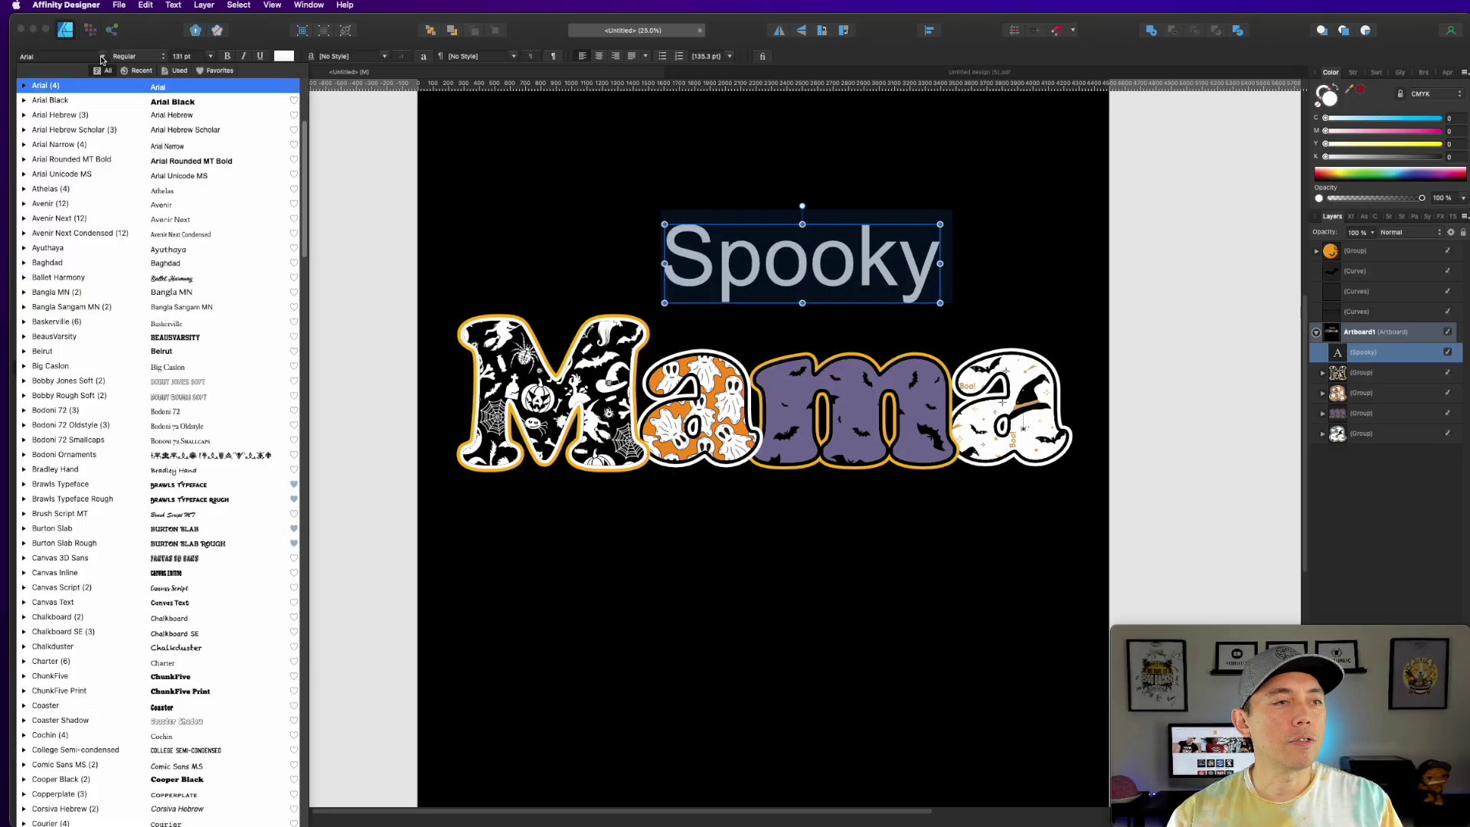
click(220, 70)
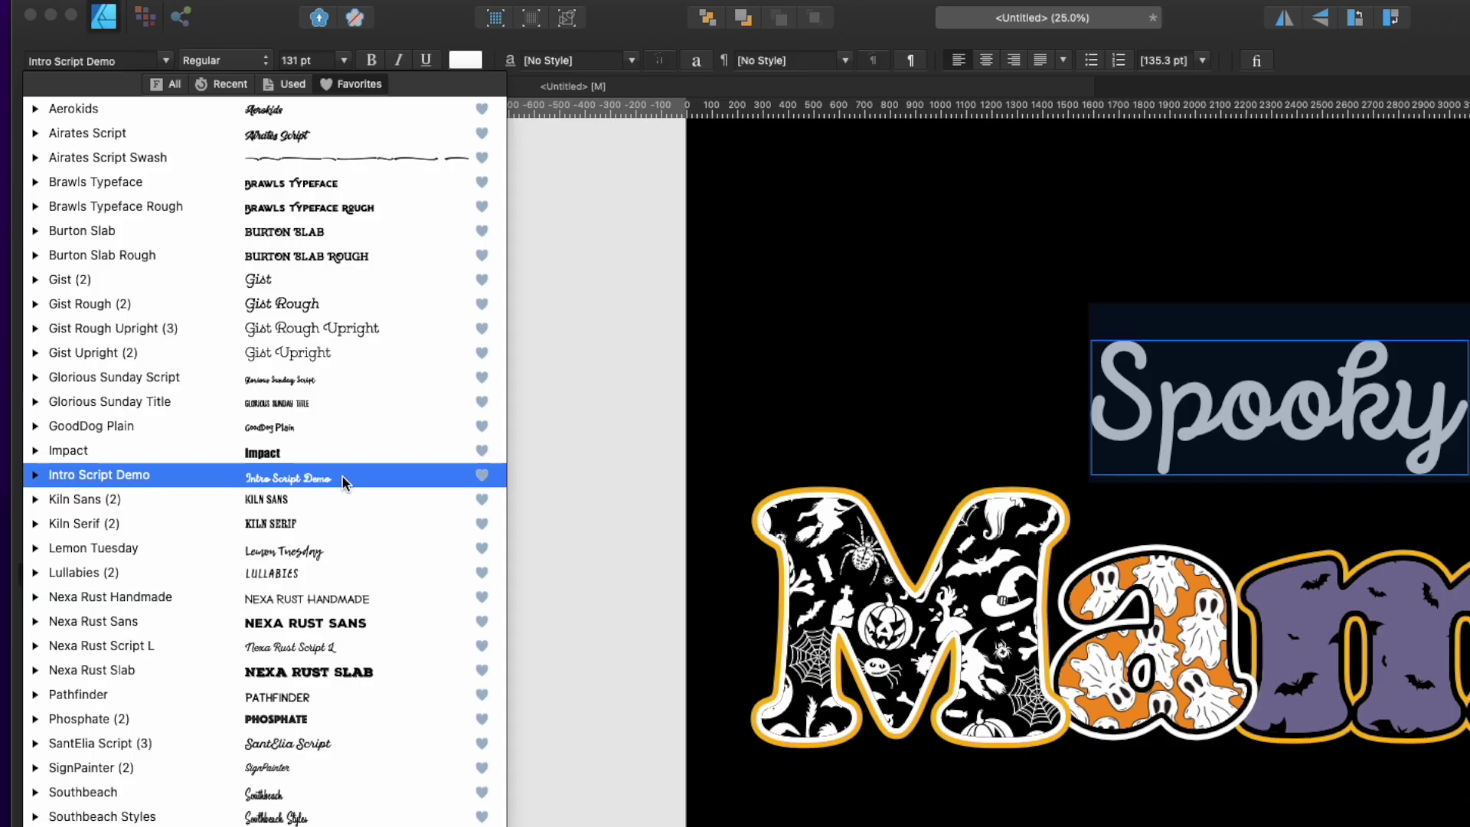
click(341, 474)
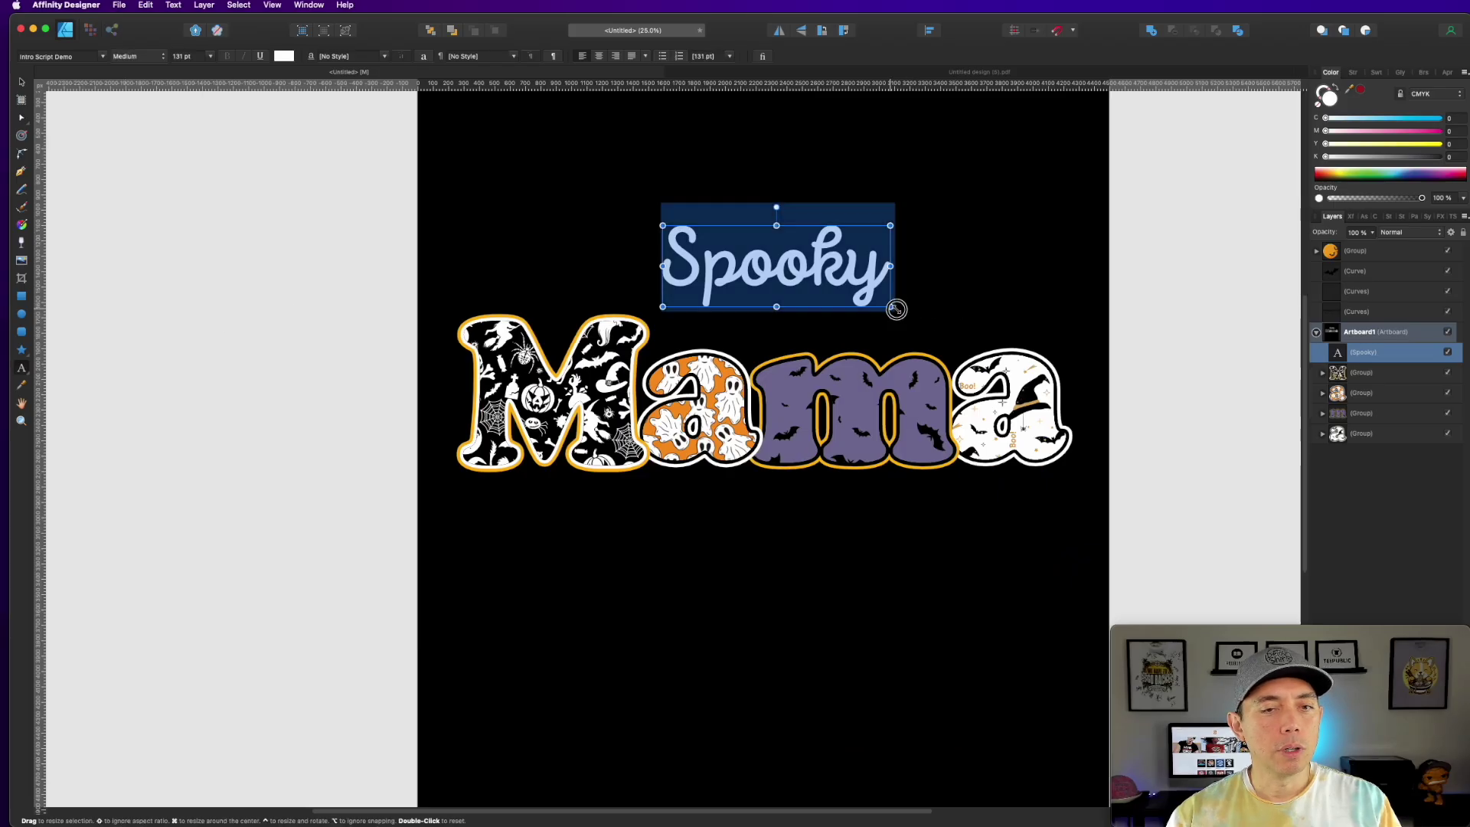
Enlarge "Spooky" and position it just above "Mama" so its descenders overlap the letters, leaving nothing selected.
drag(896, 310, 1025, 355)
click(23, 82)
mouse_move(880, 311)
mouse_down()
mouse_move(818, 327)
mouse_move(861, 323)
mouse_up()
click(1191, 270)
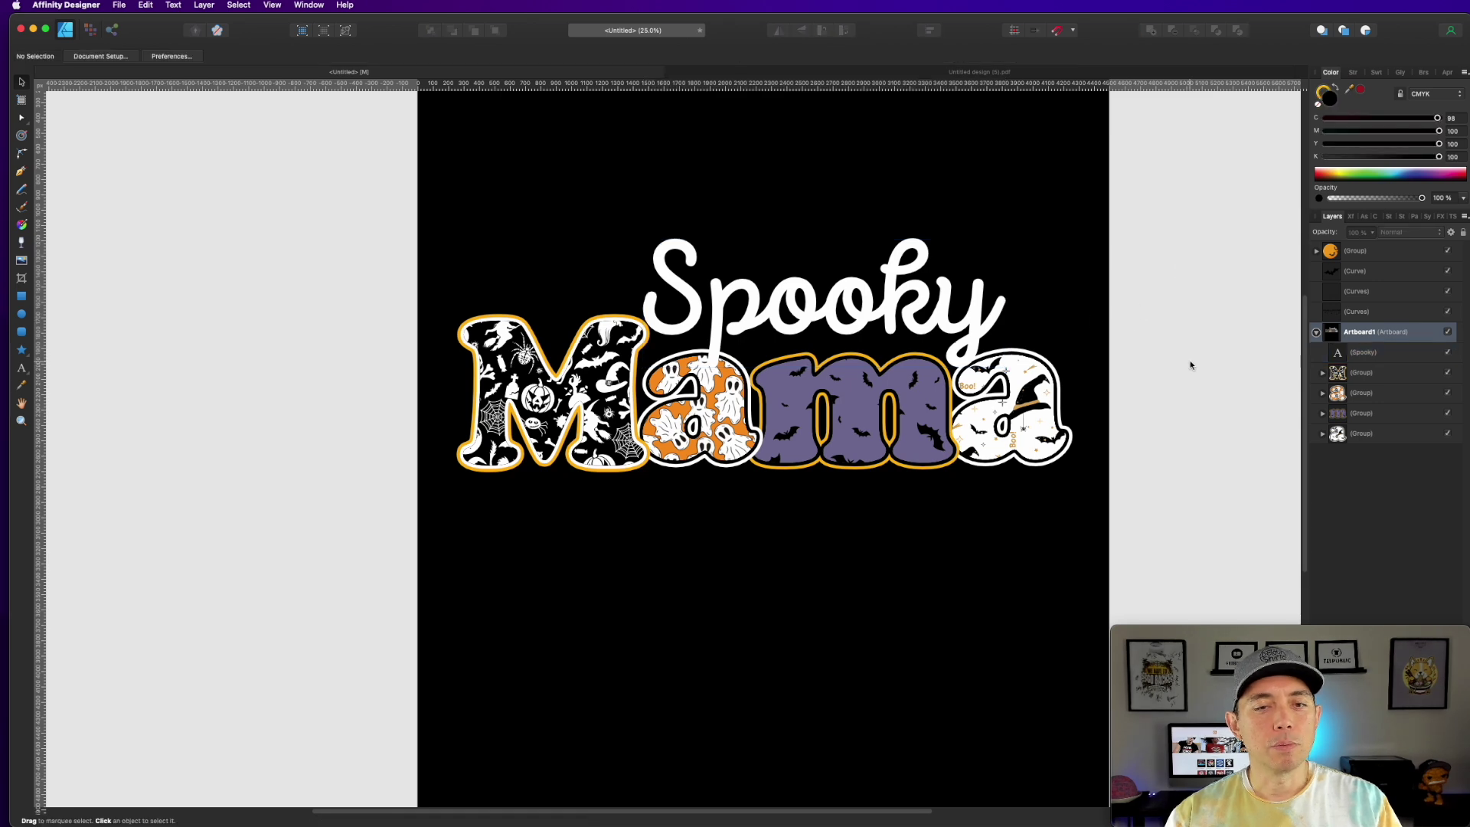
Move the web border with hanging spiders onto the artboard beneath "Mama" and scale it to the word's width.
key(super+minus)
key(super+minus)
drag(1188, 360, 384, 299)
drag(582, 313, 416, 306)
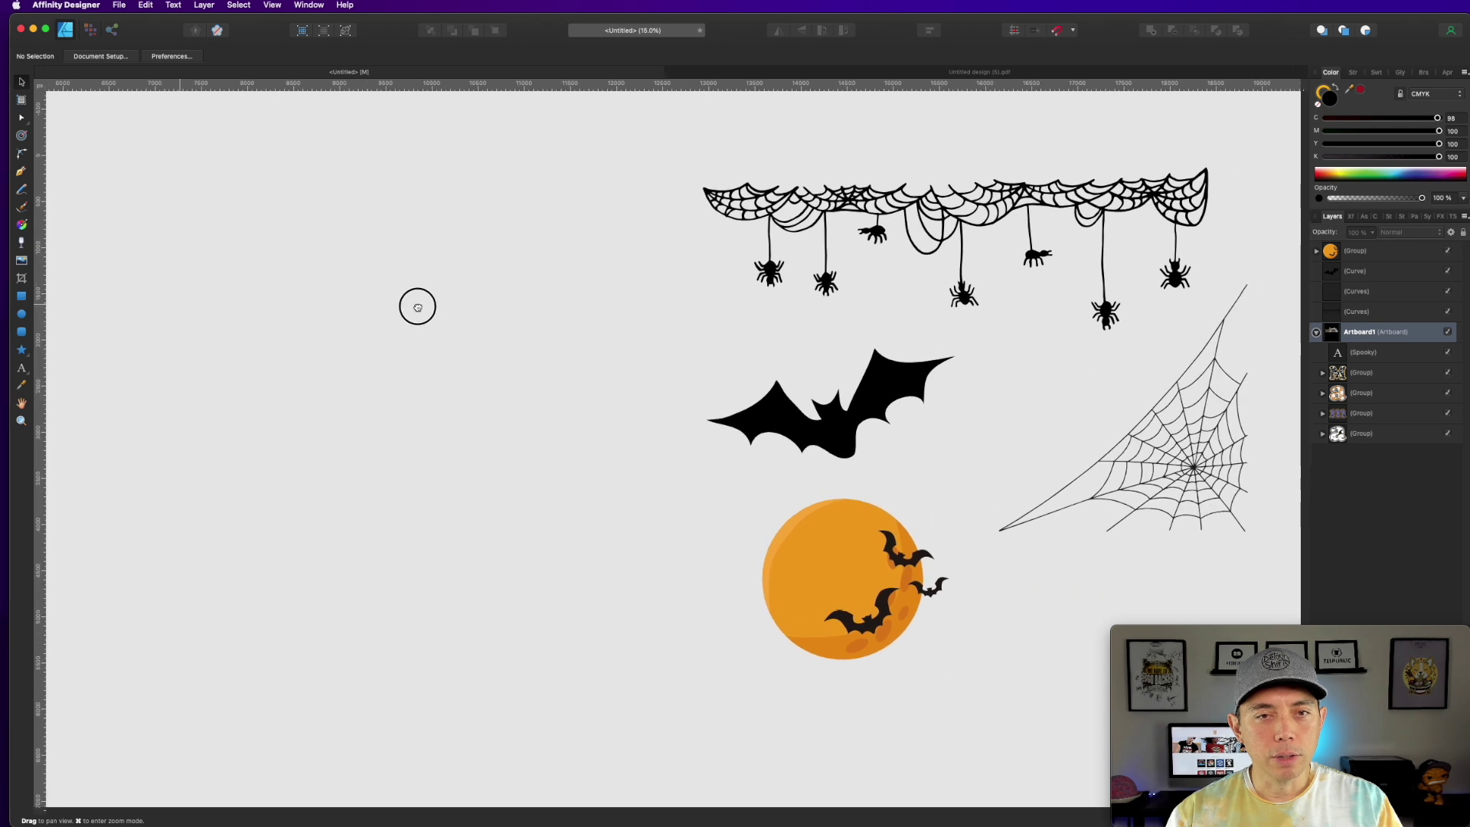
drag(611, 168, 1283, 684)
drag(1217, 588, 536, 467)
drag(806, 495, 1148, 475)
drag(1277, 217, 1175, 257)
drag(1045, 212, 601, 433)
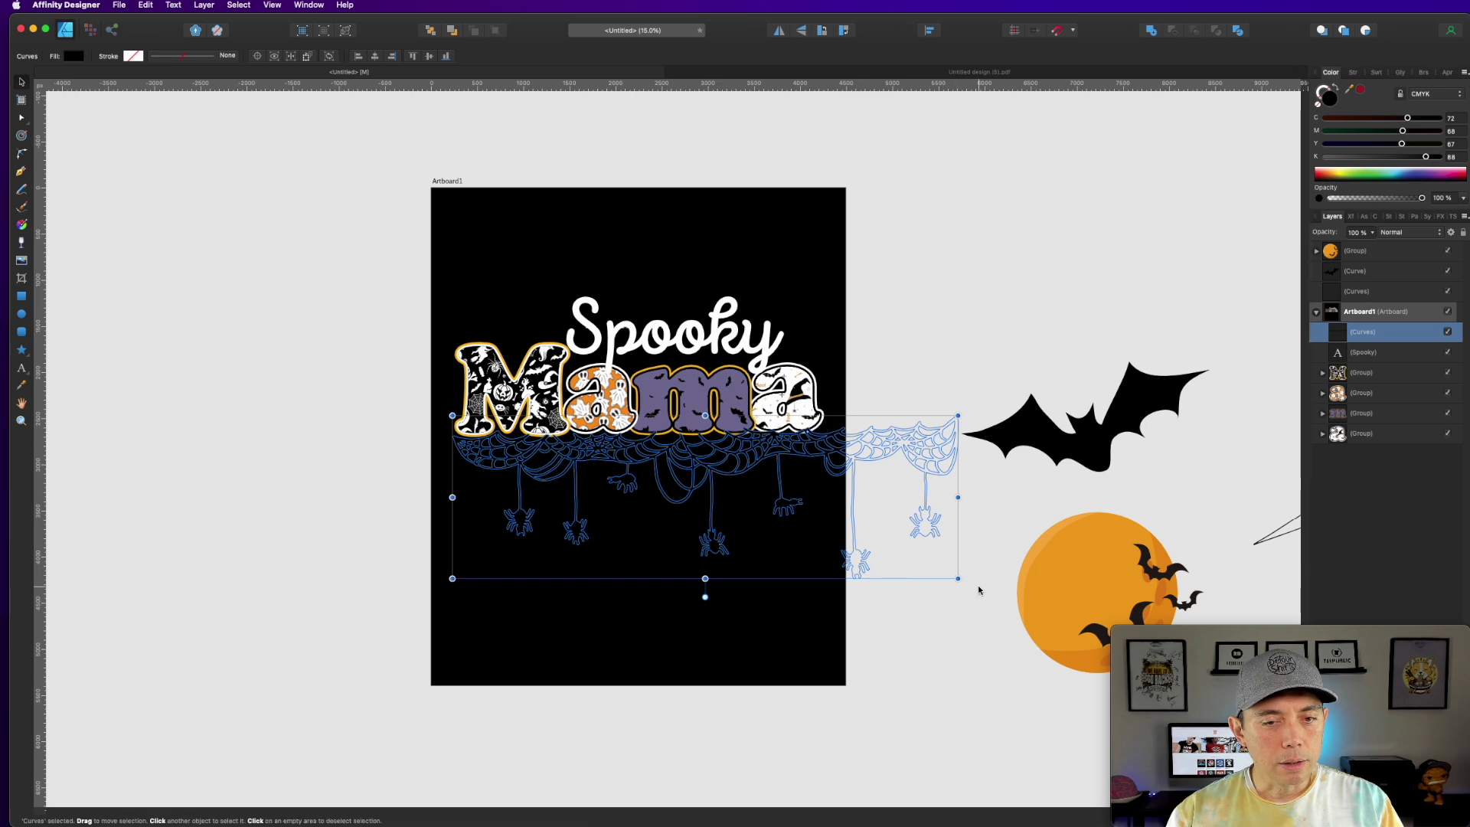
drag(960, 579, 818, 546)
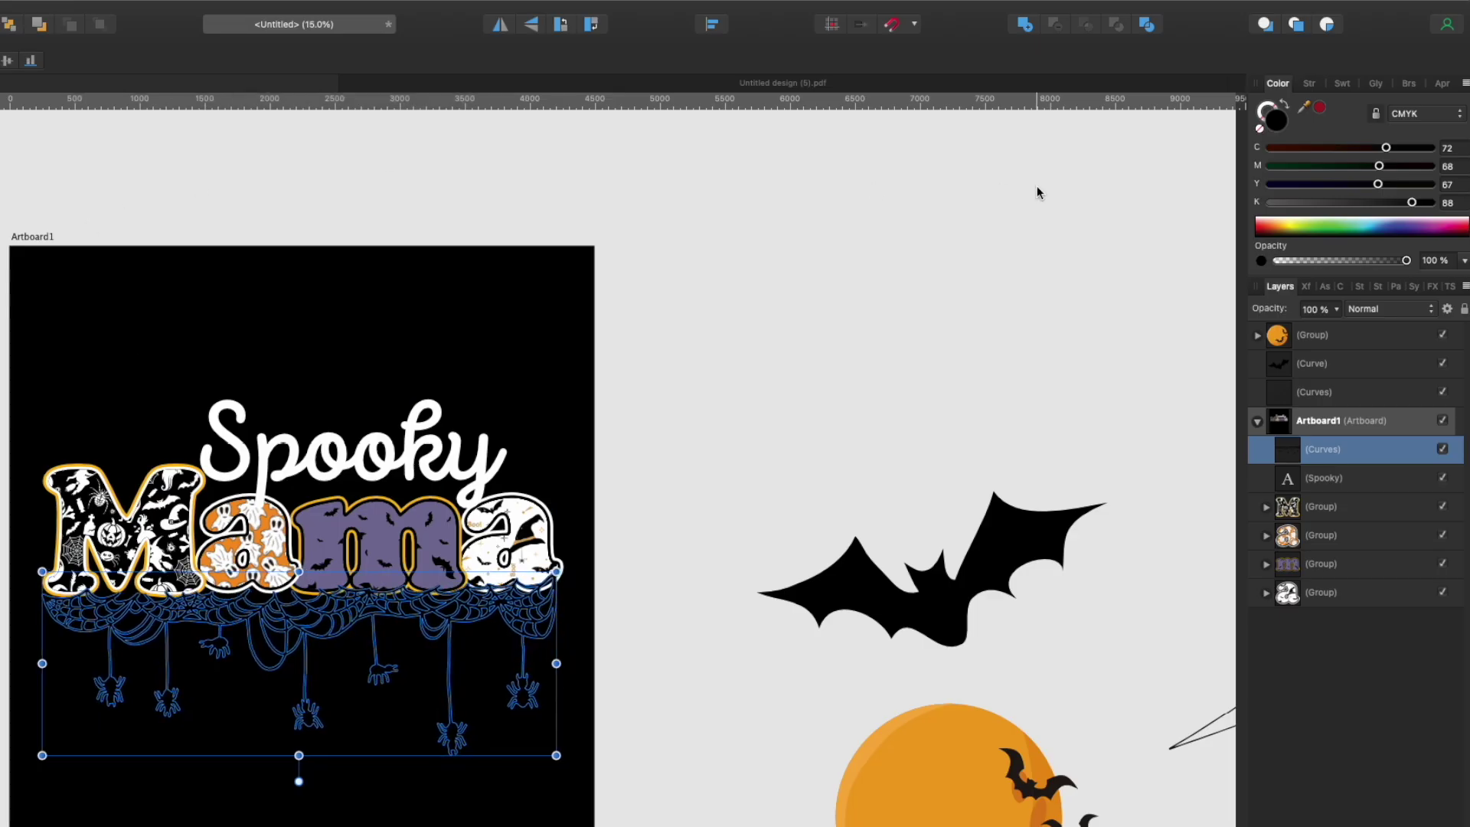
Fill the hanging web border white with C, M, Y and K at 0 and send it behind the letters.
click(1270, 202)
click(1271, 184)
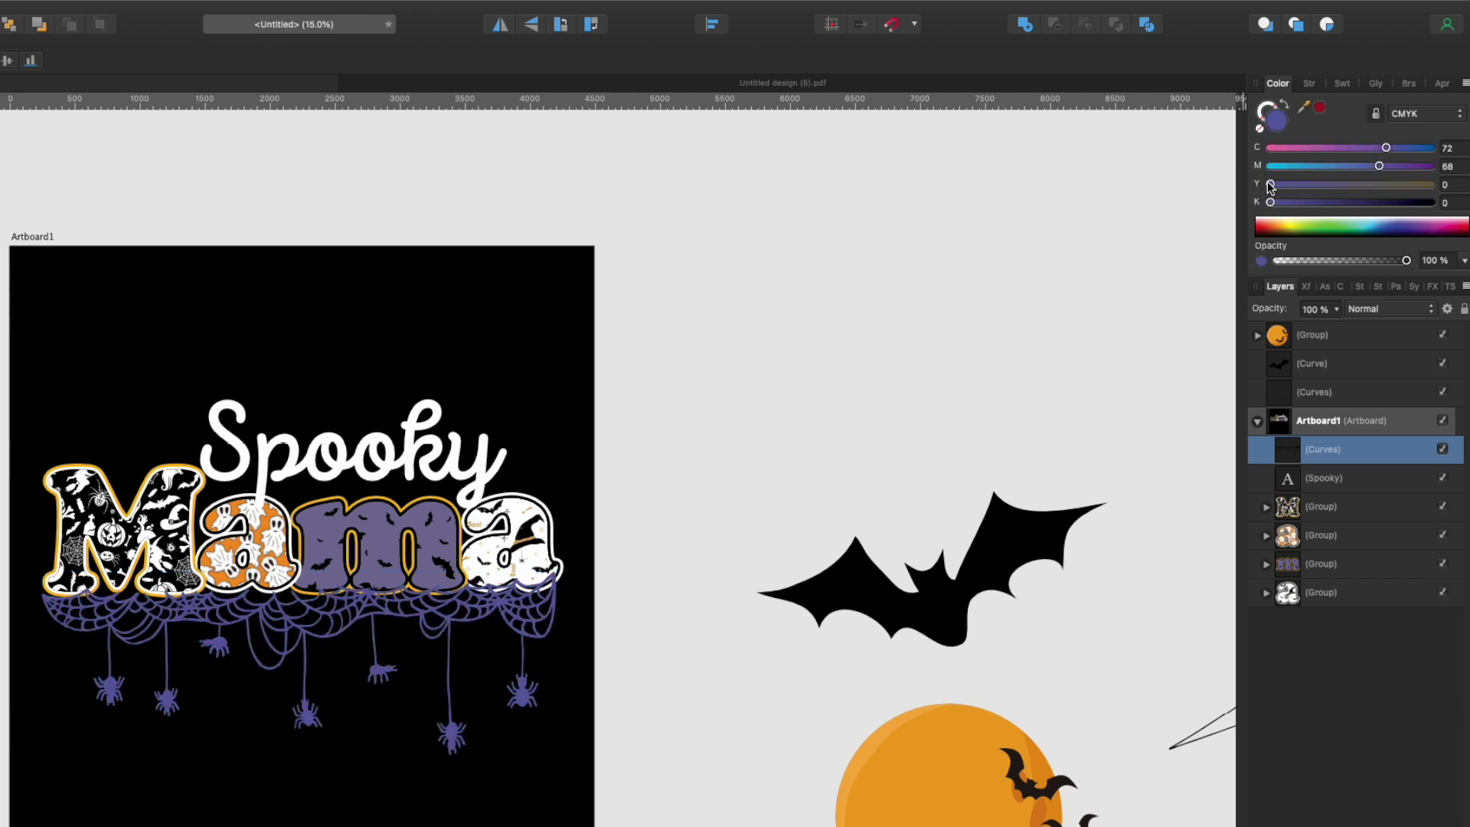
click(1270, 166)
click(1269, 148)
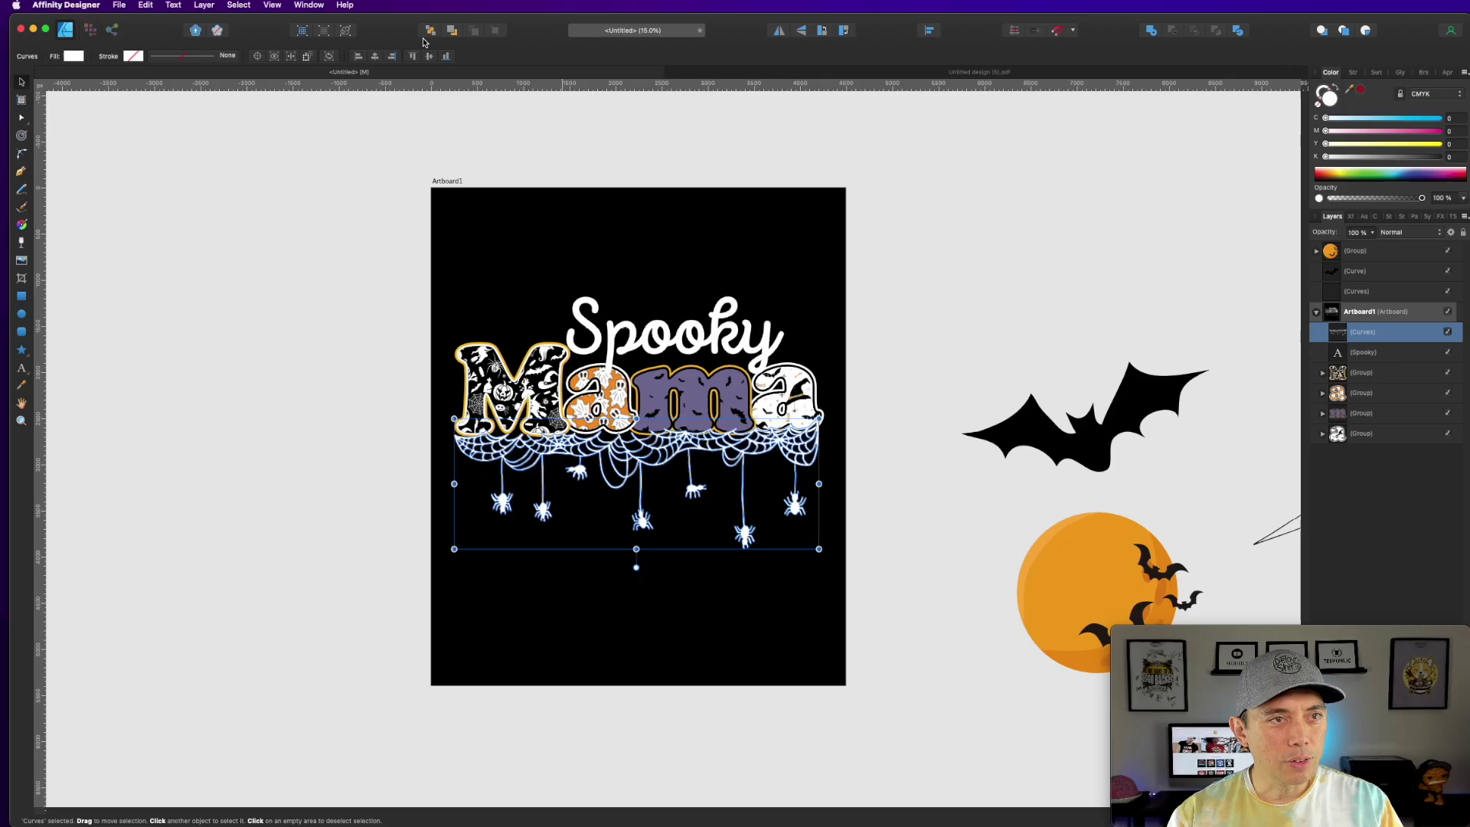
key(super+shift+bracketleft)
click(827, 440)
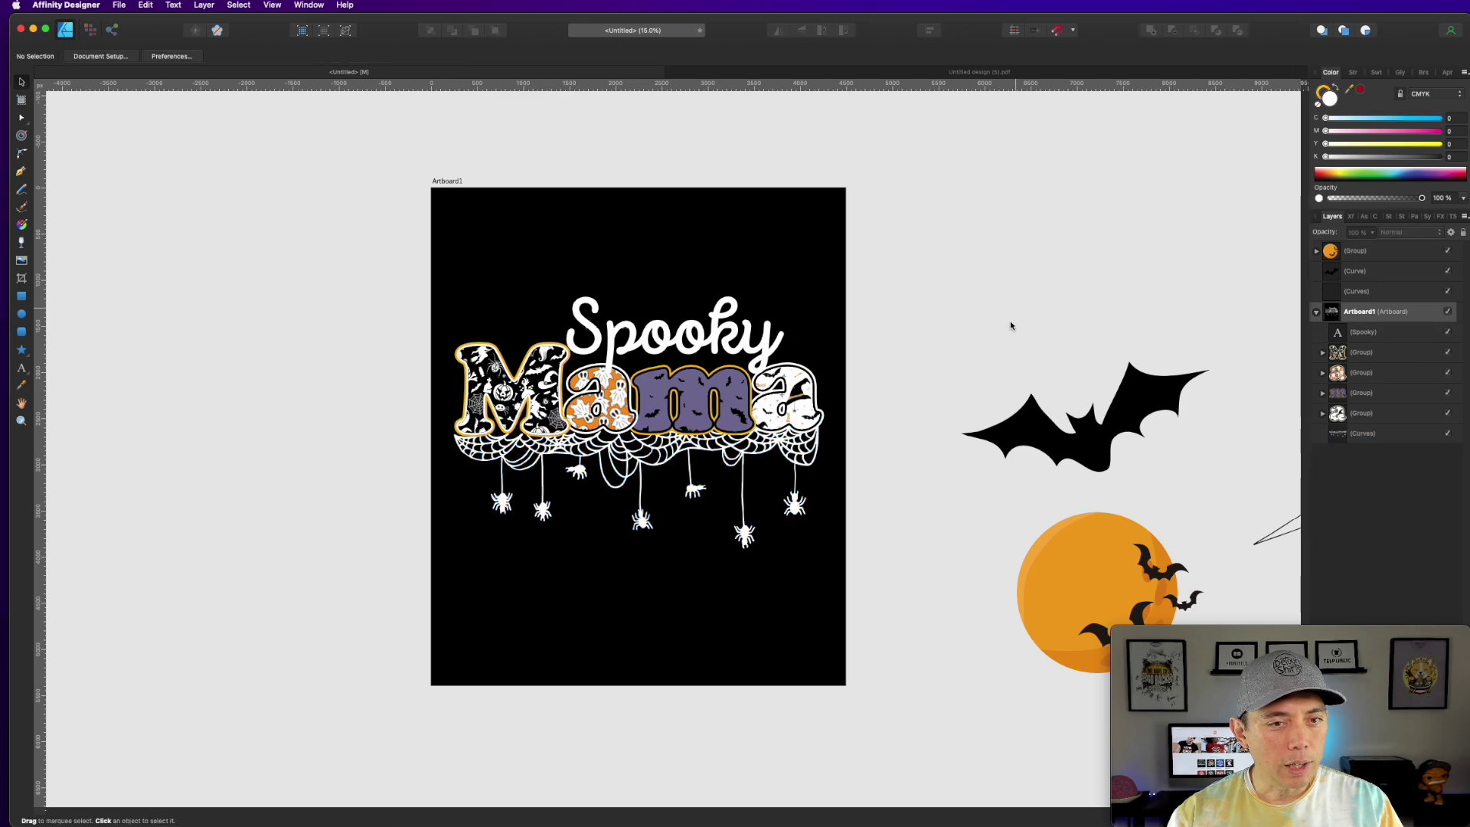
Move the orange moon group onto the artboard over the "M" and flip it horizontally.
click(1094, 554)
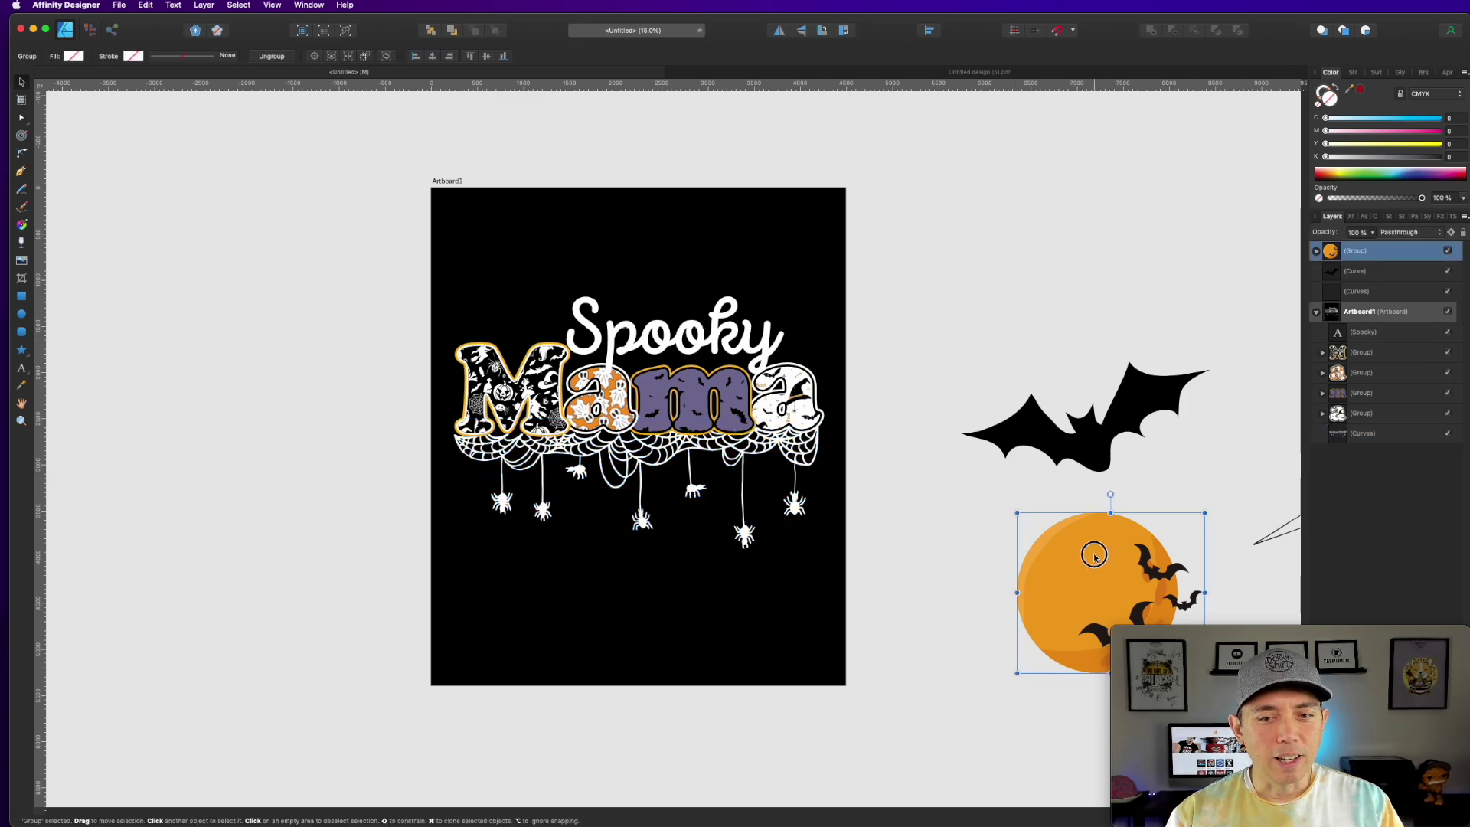
drag(1095, 555, 535, 276)
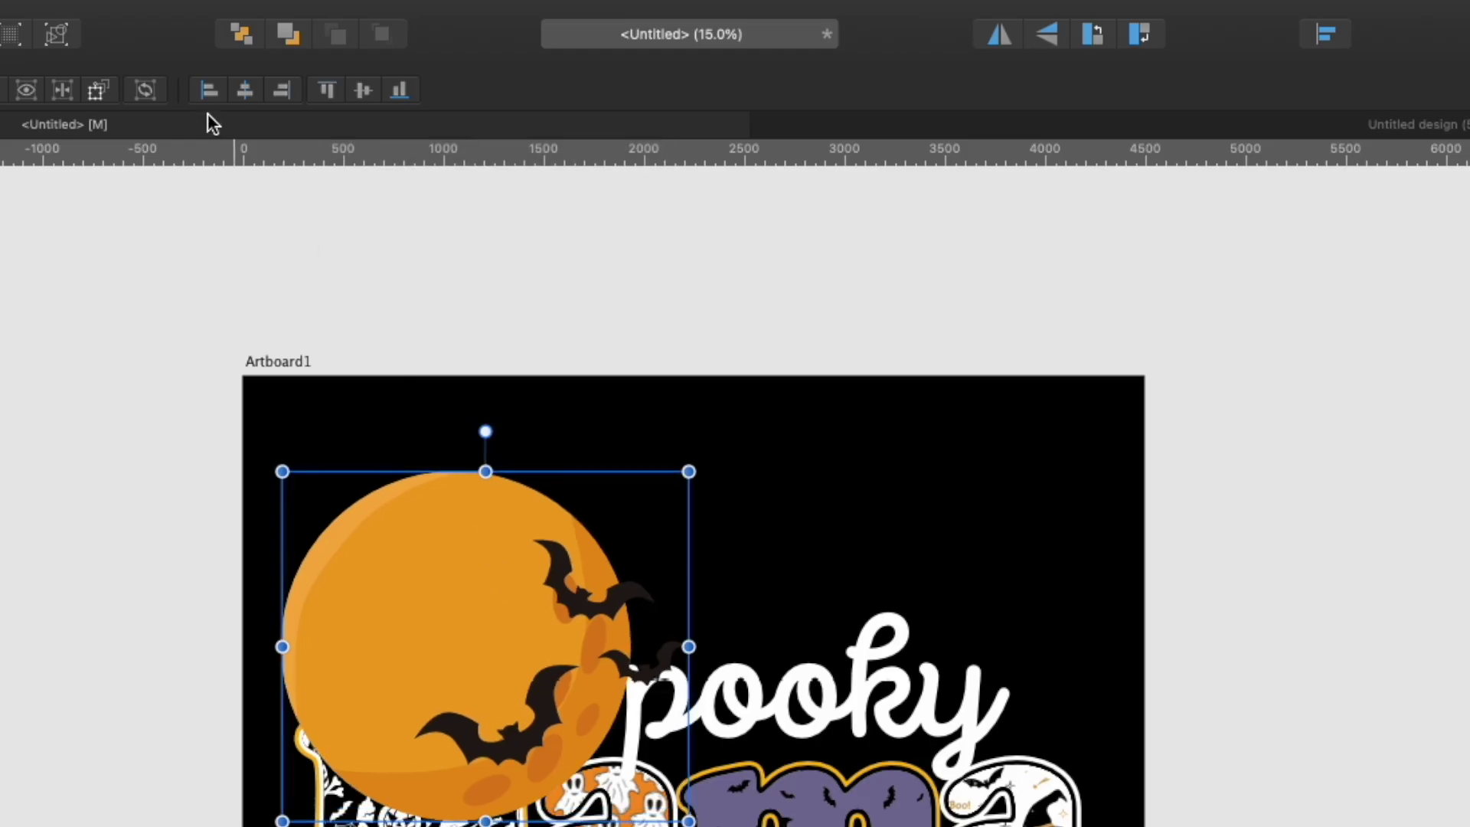
click(998, 33)
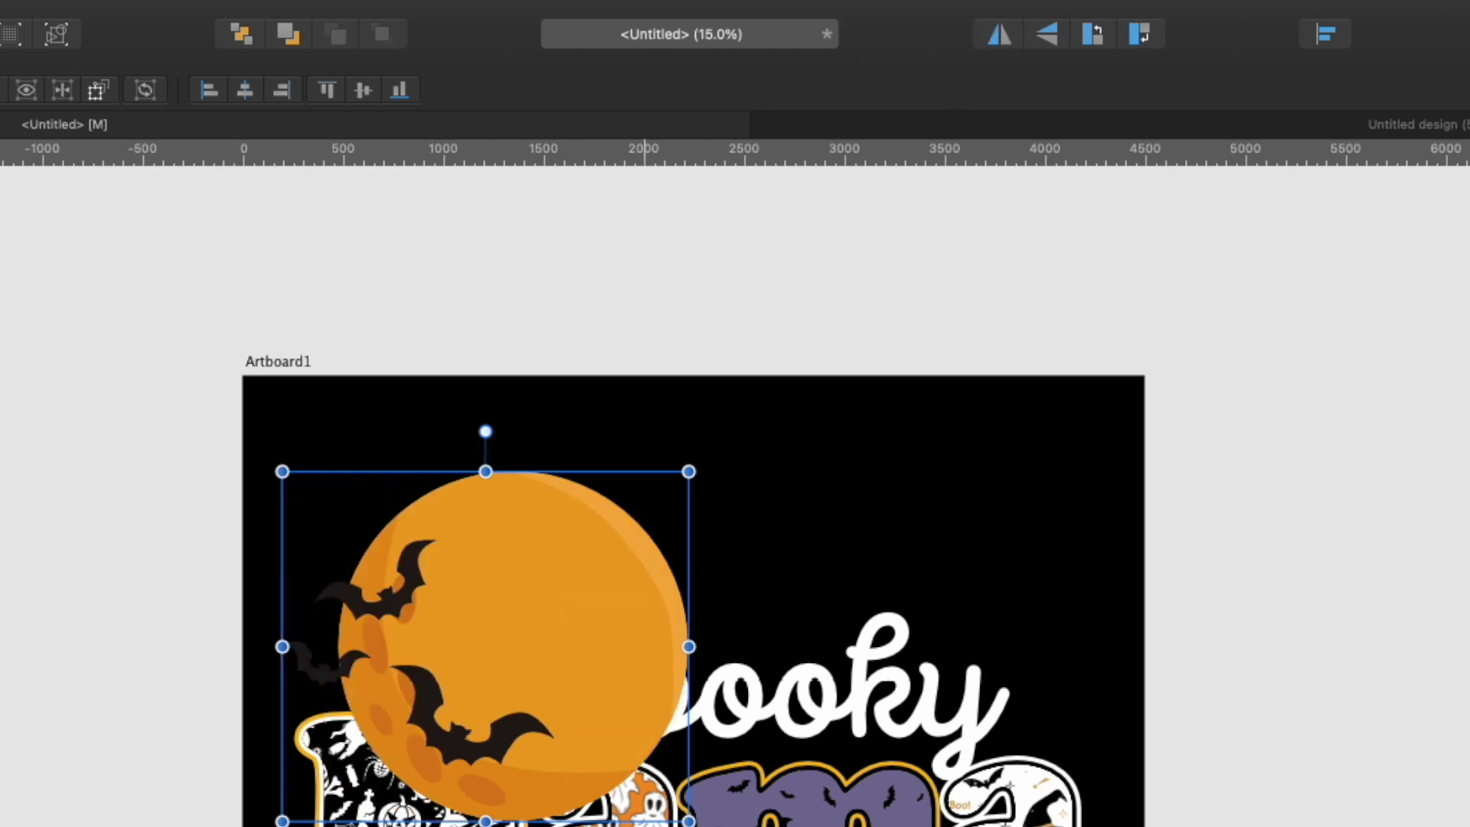
Shrink the moon group to about the width of the "M" and place it behind the top of that letter.
drag(689, 821, 530, 699)
drag(463, 629, 464, 685)
click(241, 34)
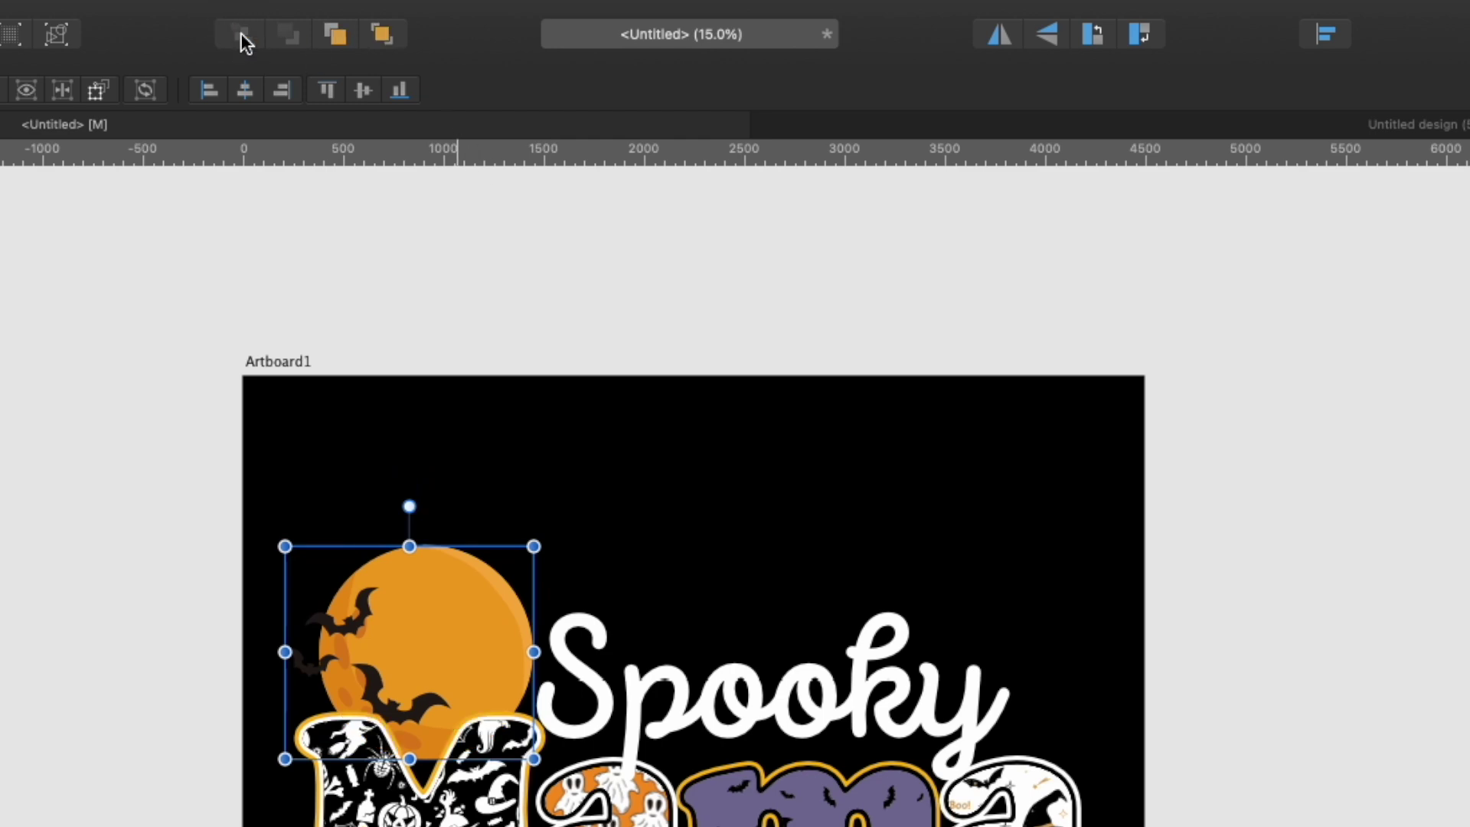
Recolour the three bats inside the moon group to near-white with C 1, M 1, Y 0 and K 0.
double_click(358, 616)
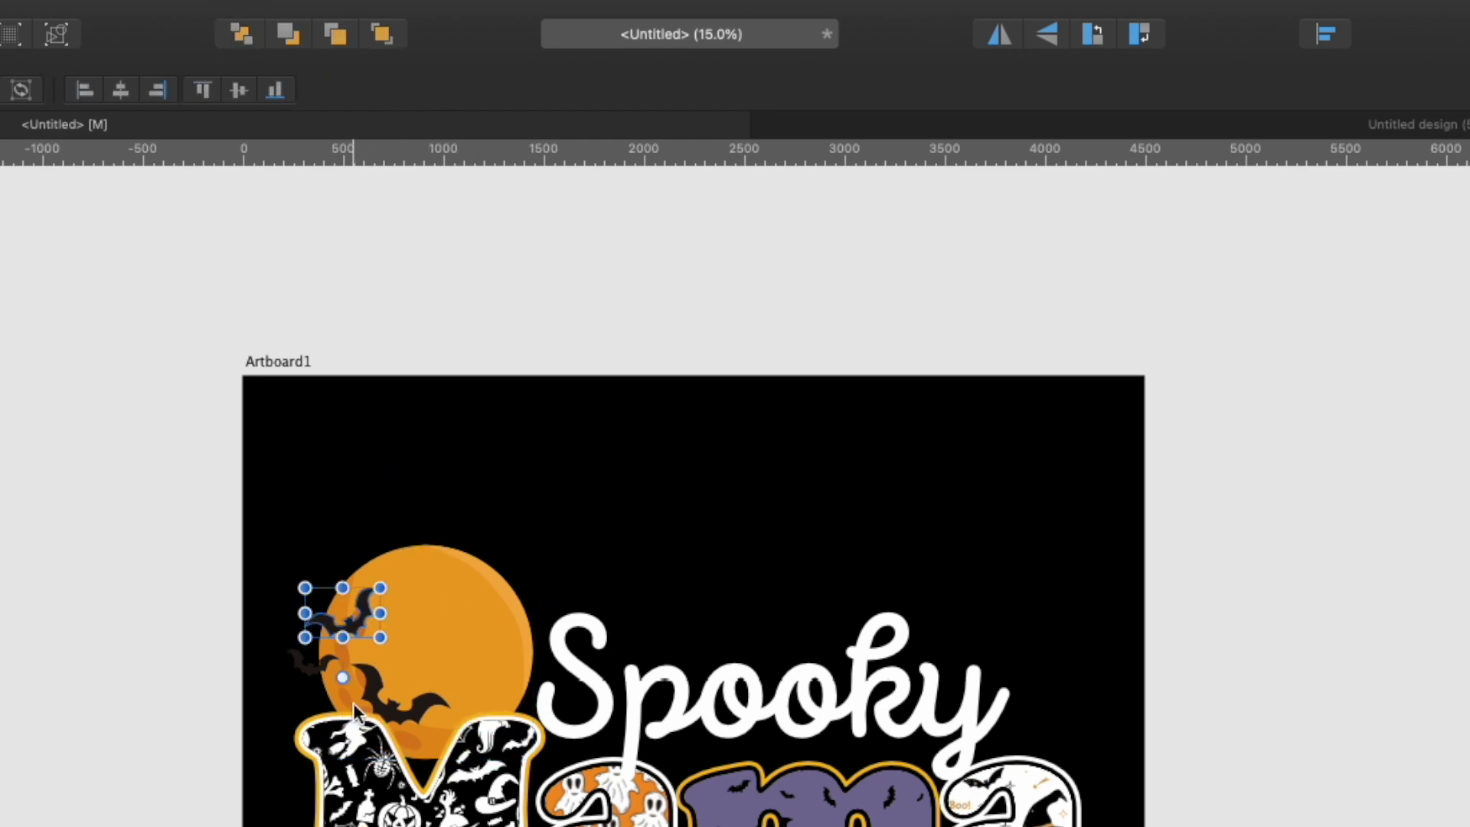
shift+click(419, 705)
shift+click(309, 668)
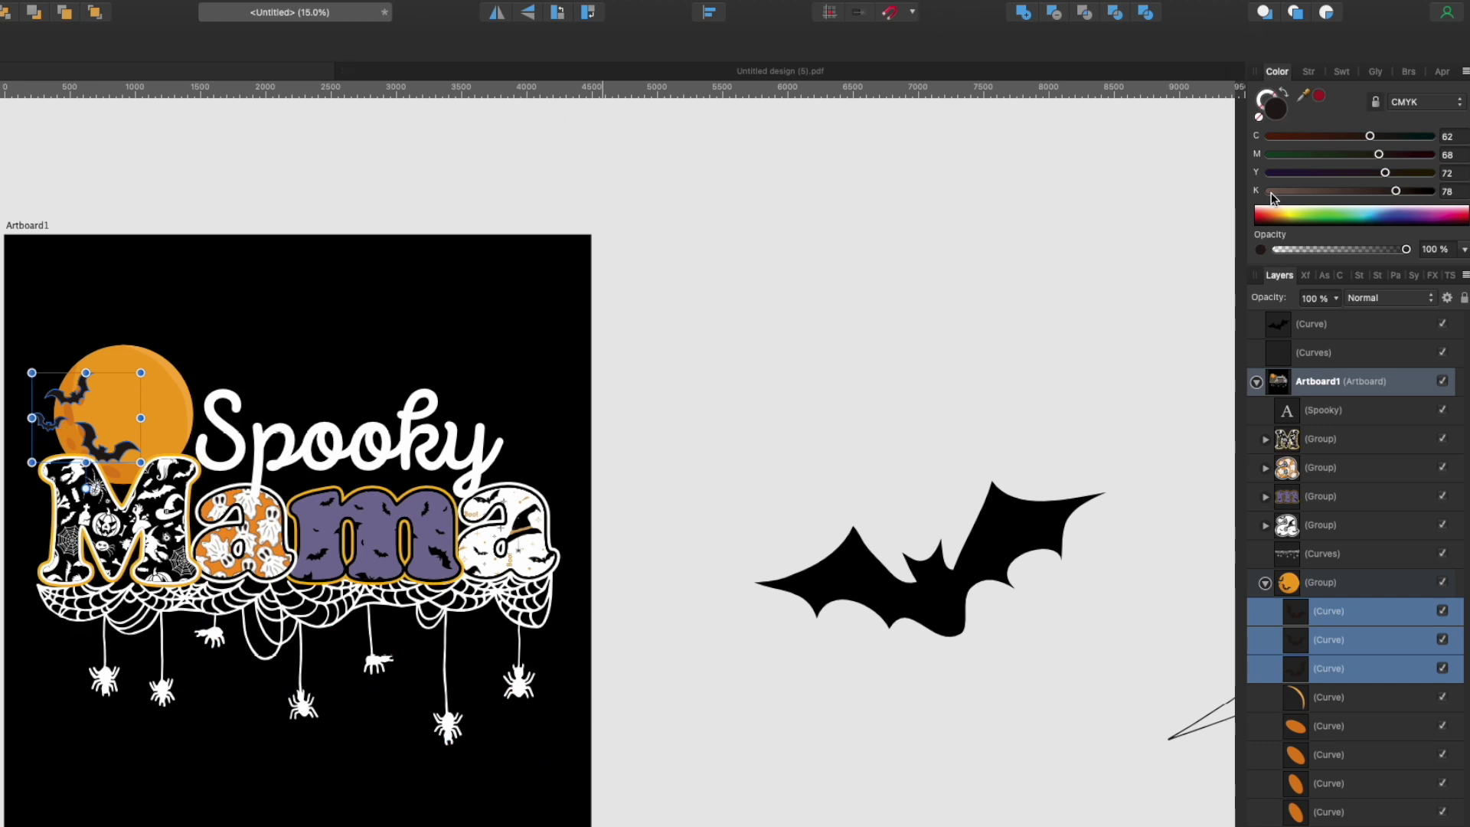
drag(1267, 201, 1339, 205)
click(835, 268)
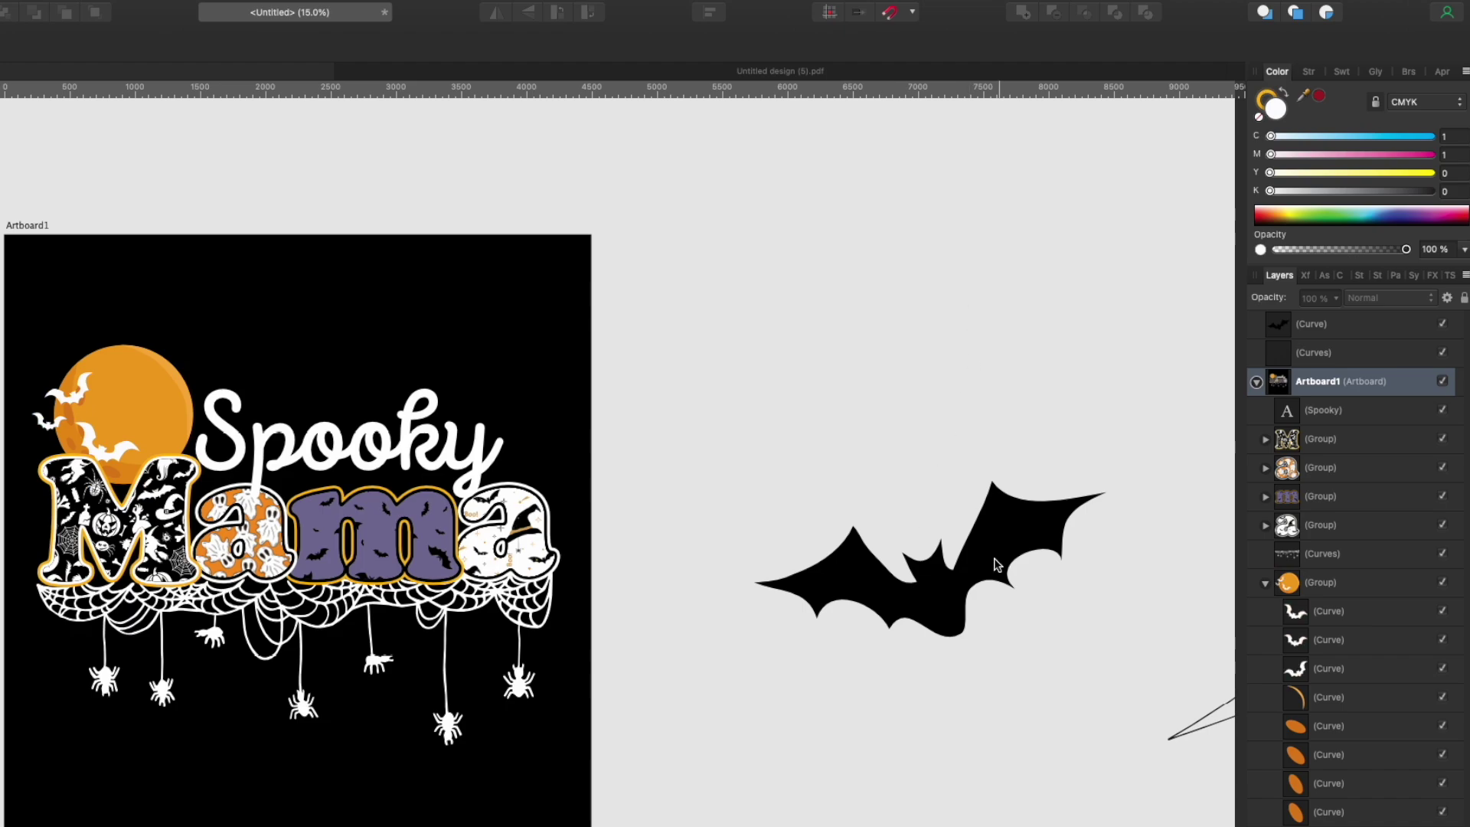
Move the corner spider web clear of the large bat and place the bat, scaled down, above the end of "Spooky".
scroll(999, 559, right, 5)
click(1085, 599)
drag(1084, 599, 549, 741)
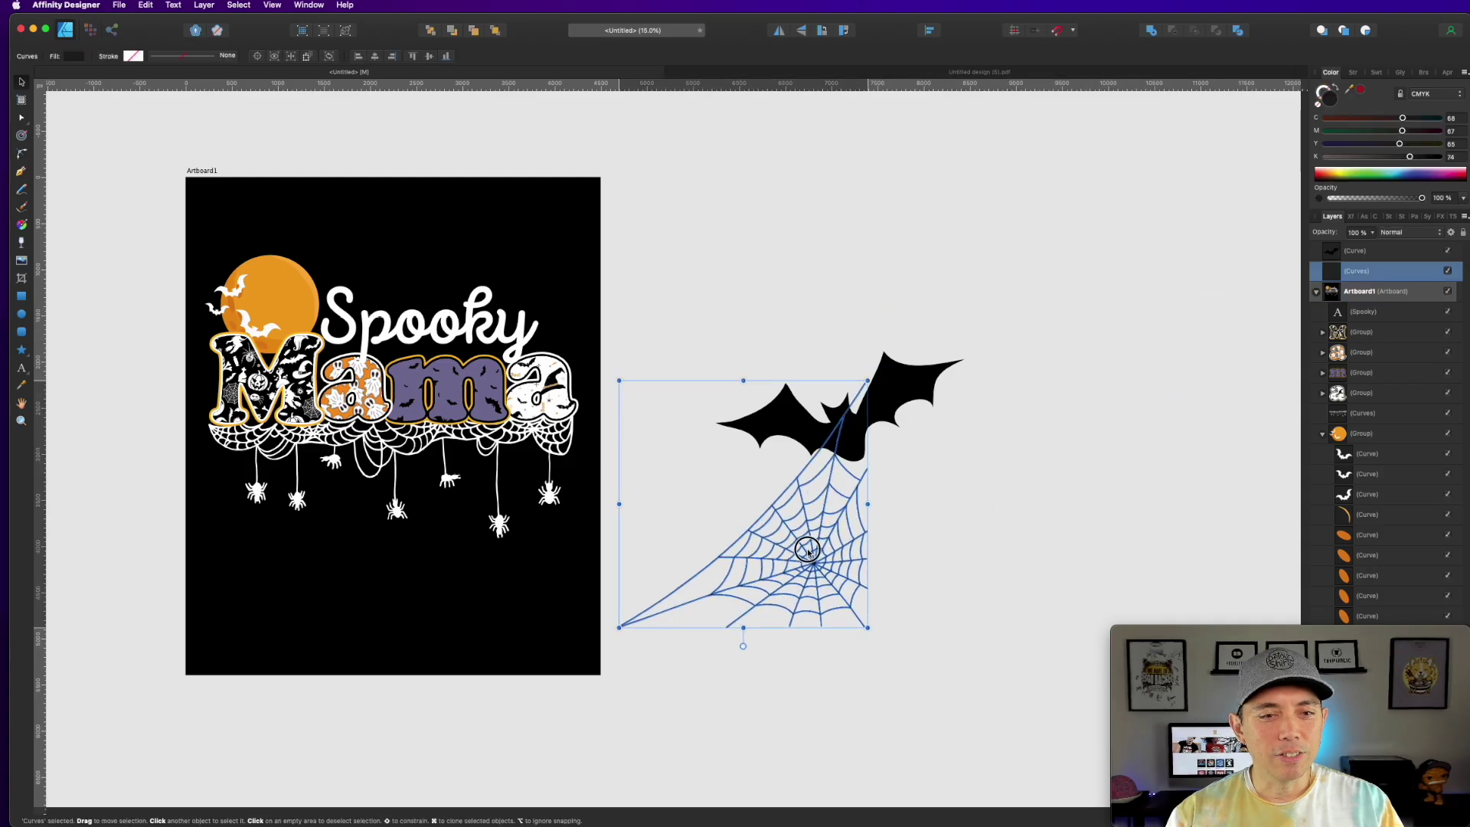
drag(807, 549, 915, 687)
drag(895, 432, 536, 282)
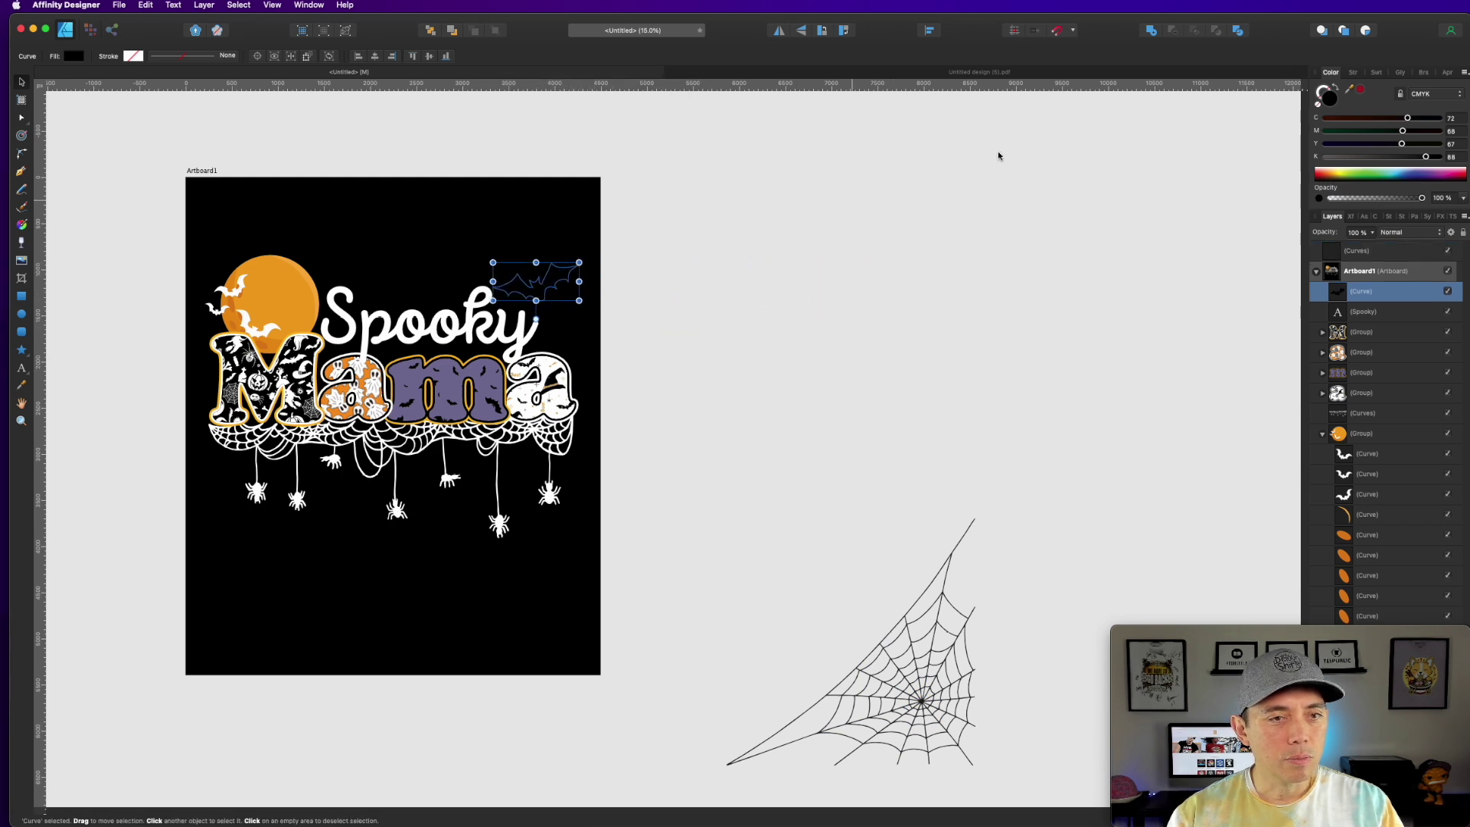
Recolour the bat above "Spooky" to near-white with C 0, M 2, Y 0 and K 0.
drag(1322, 156, 1439, 168)
drag(840, 289, 1195, 321)
drag(1150, 372, 1008, 232)
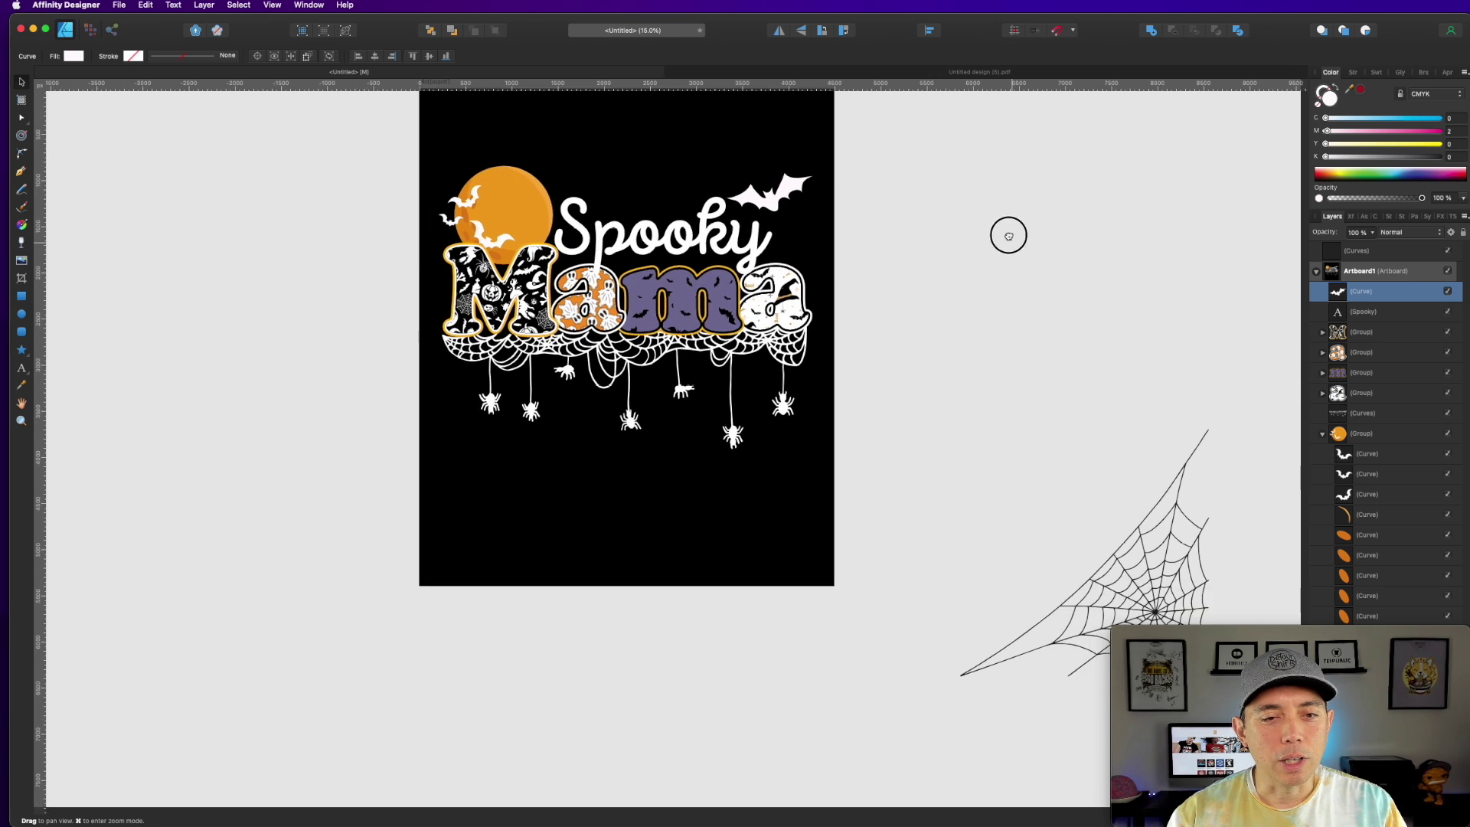
Rotate and shrink the corner spider web, and fit it between the "y" of "Spooky", the bat and the last "a".
drag(1150, 498, 1169, 388)
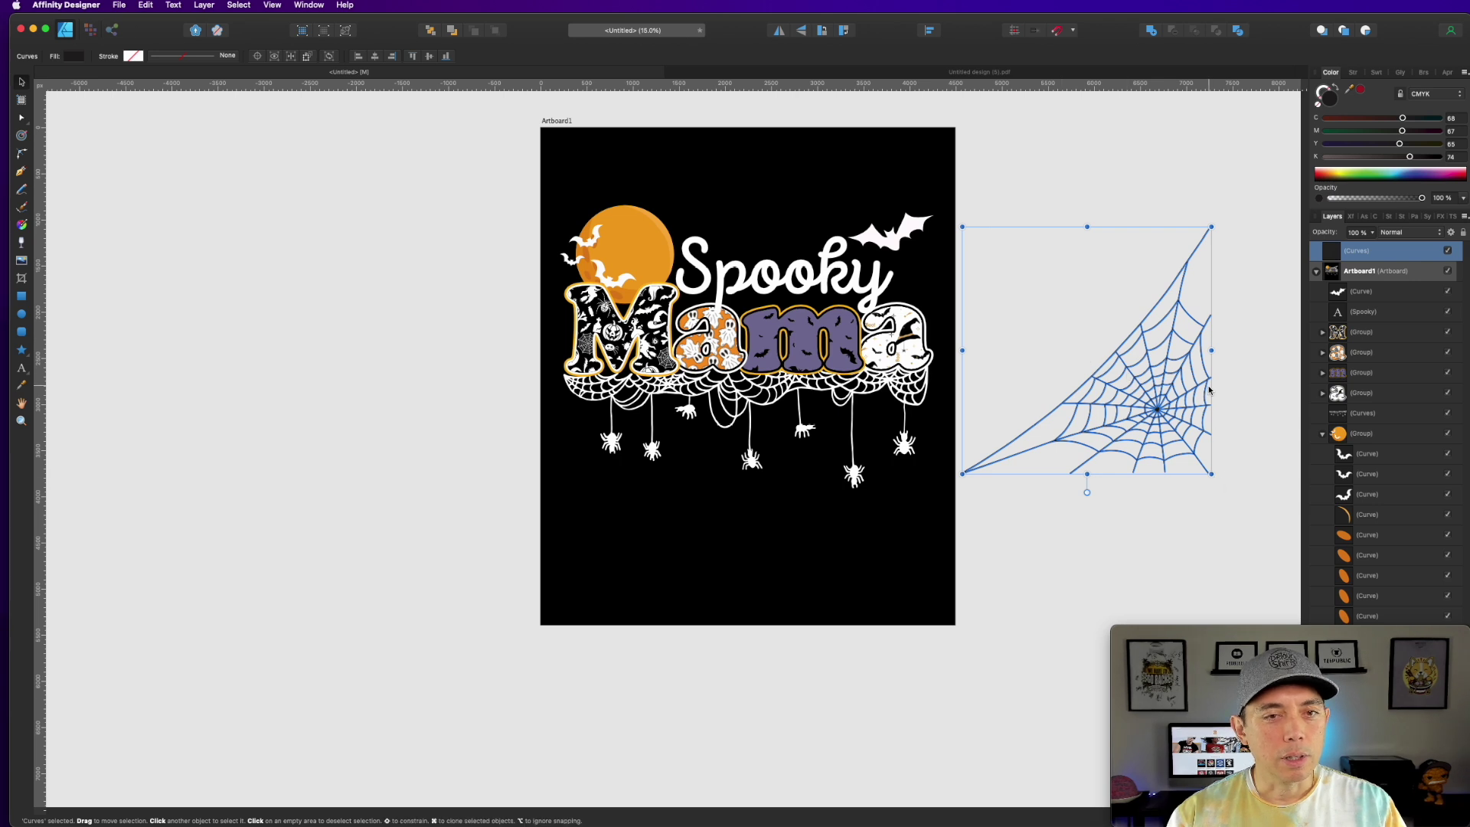
drag(1228, 234, 923, 297)
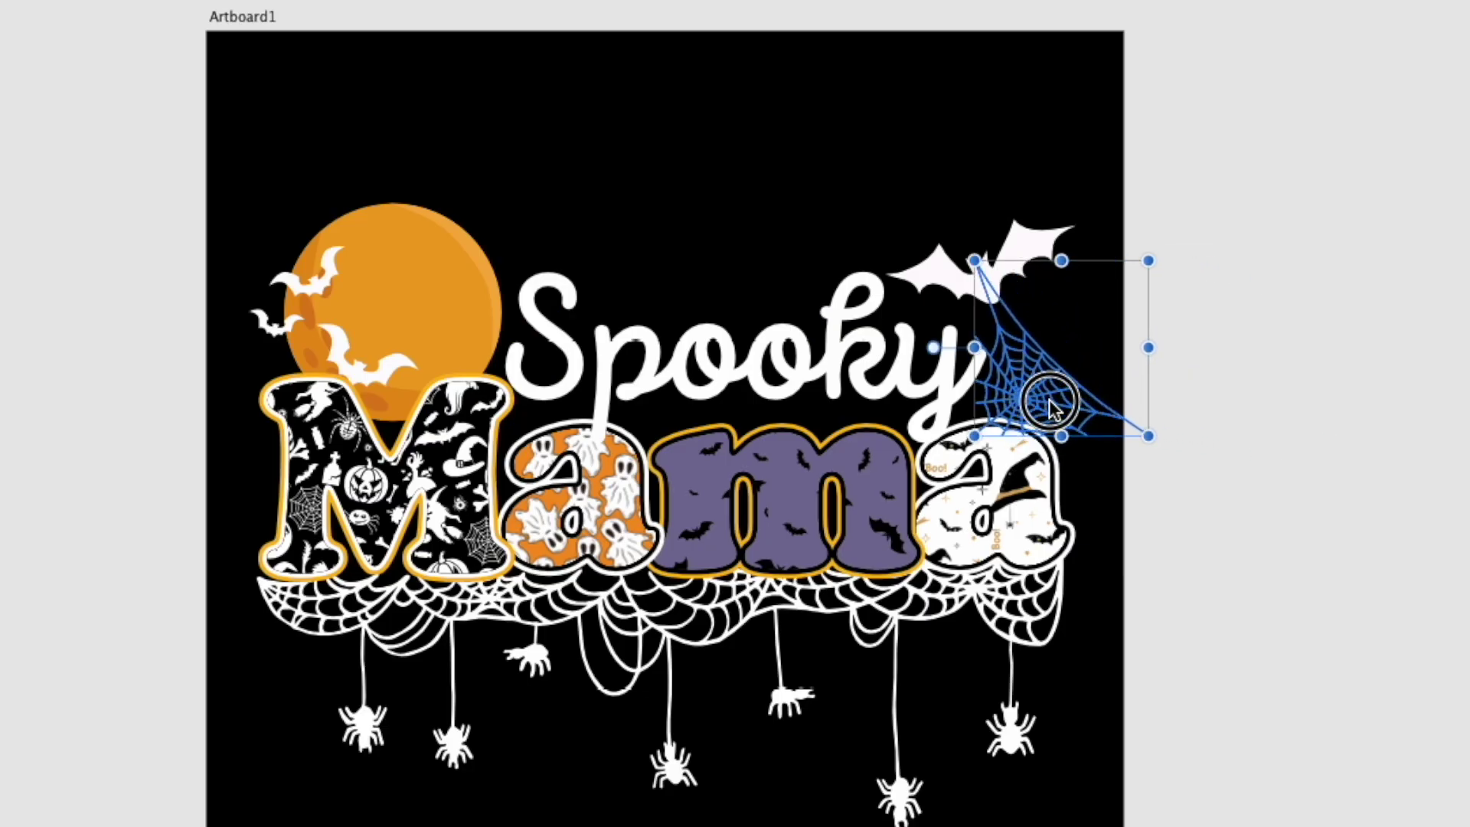
drag(1050, 405, 1045, 398)
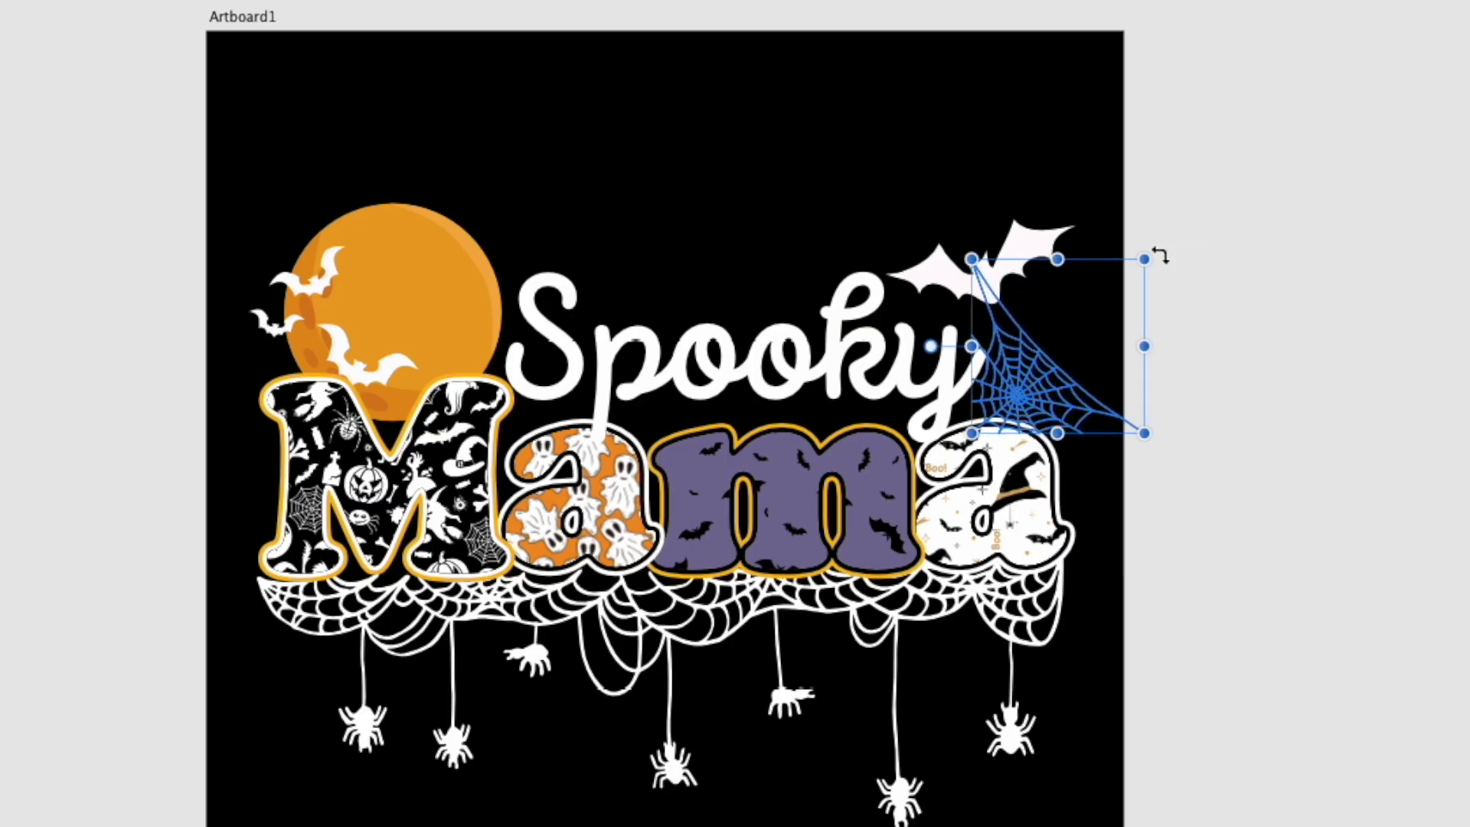
drag(1149, 257, 1082, 291)
drag(1032, 381, 1008, 388)
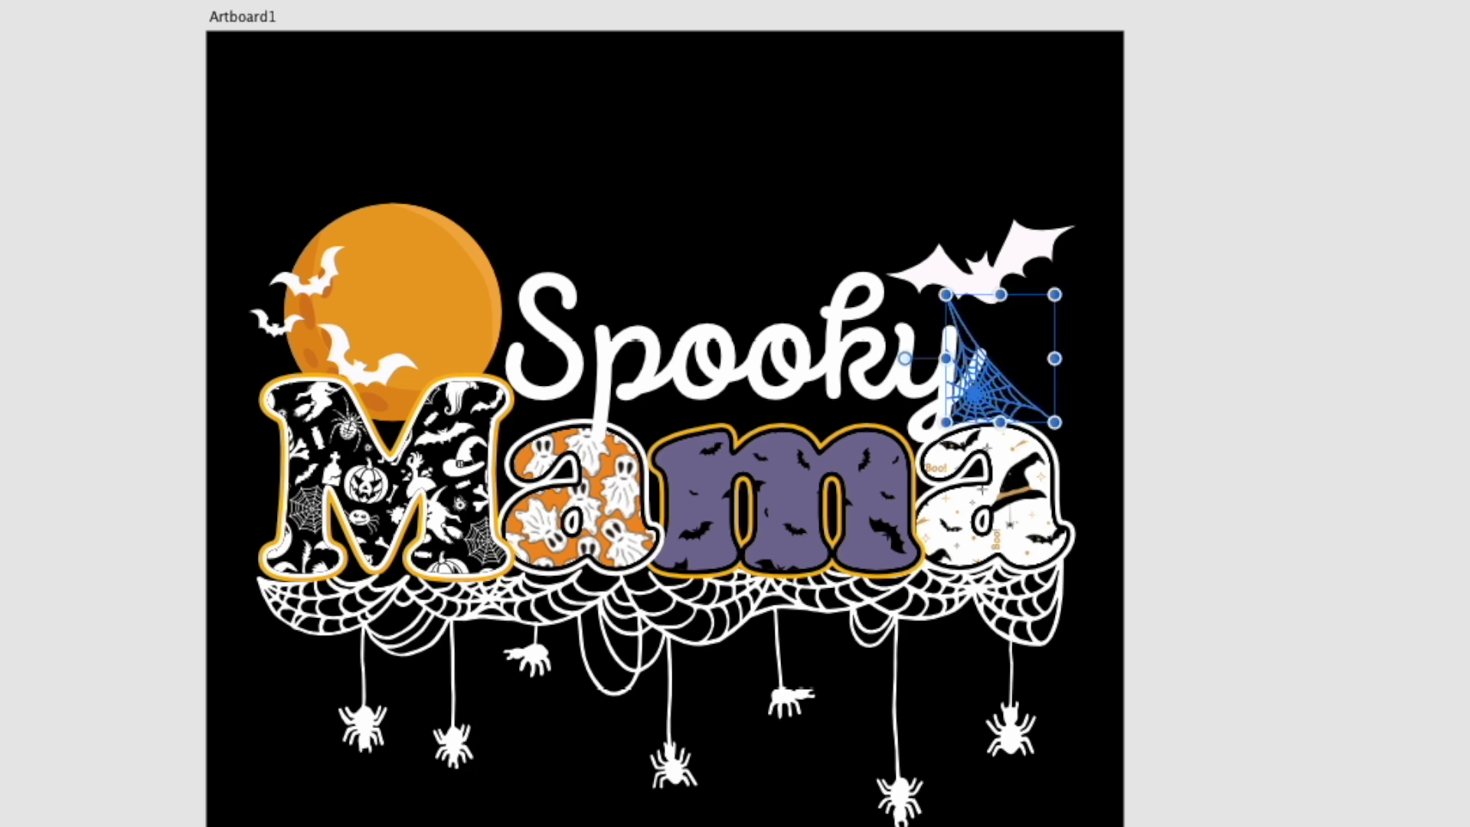
Take the small corner spider web beside the "y" of "Spooky" off the artboard and delete it.
click(1022, 413)
drag(1021, 413, 505, 371)
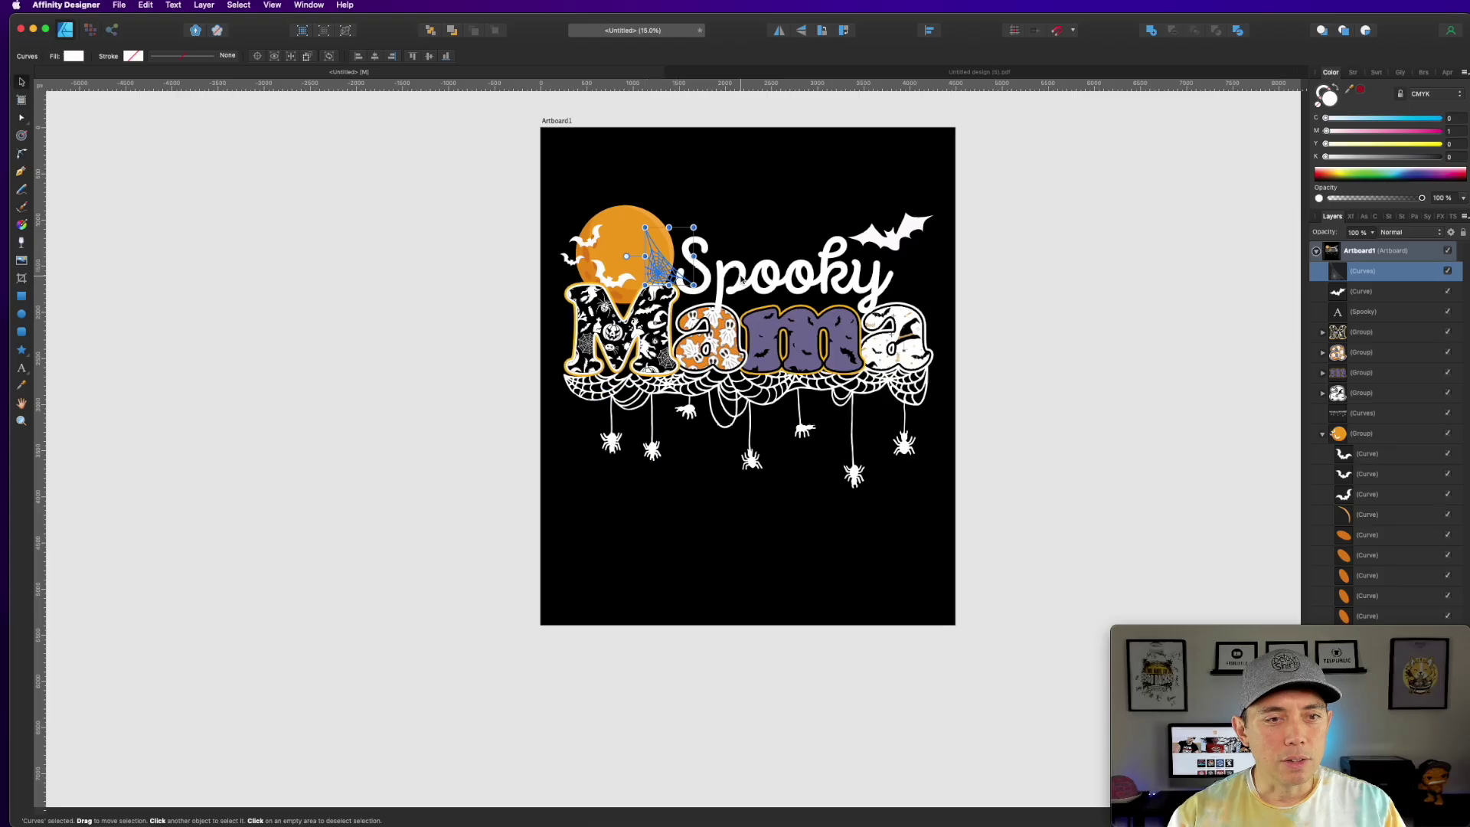
drag(659, 268, 1118, 268)
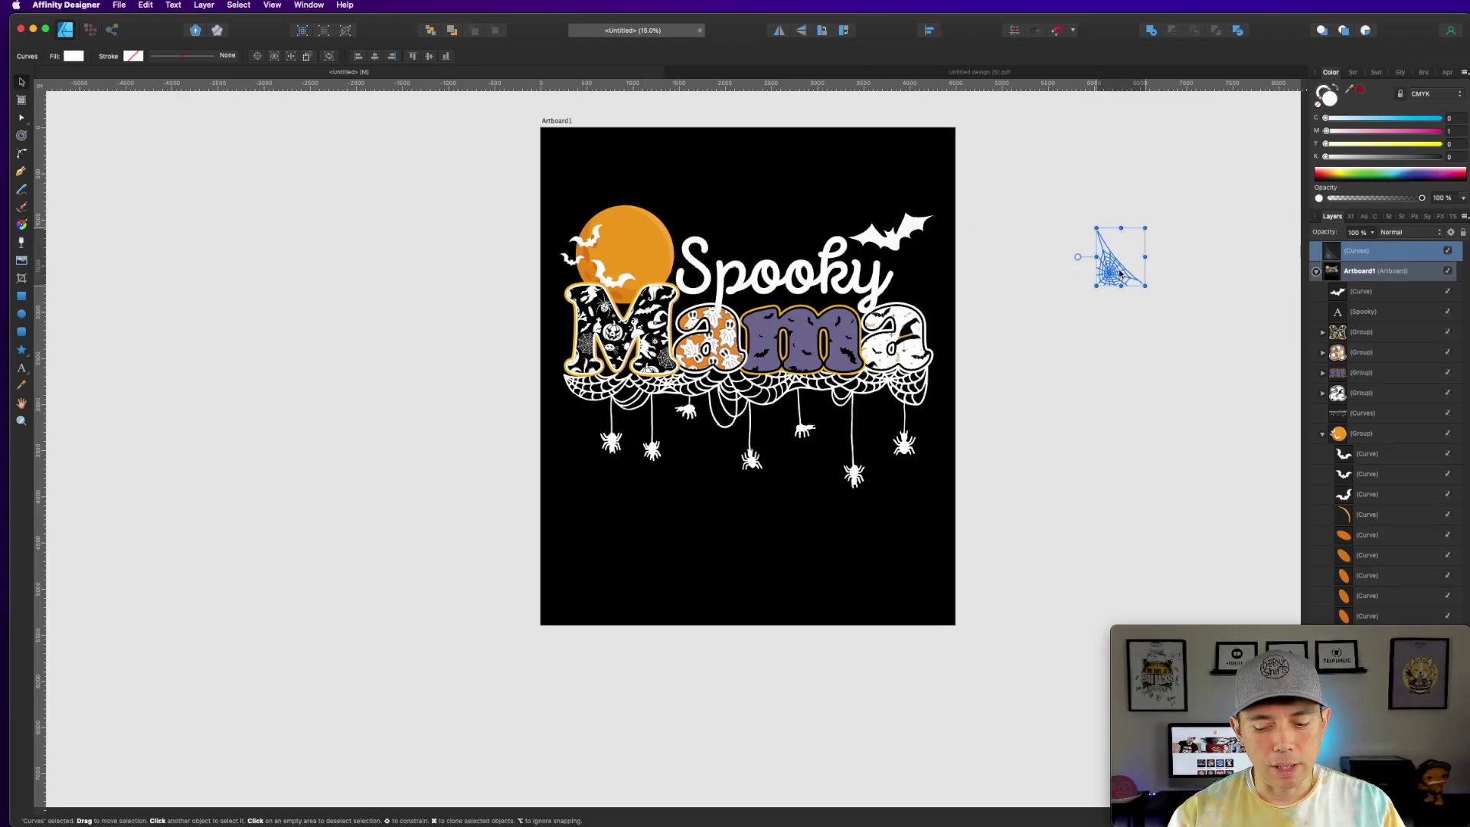
key(Delete)
click(1096, 275)
scroll(1072, 332, left, 5)
scroll(1072, 331, up, 2)
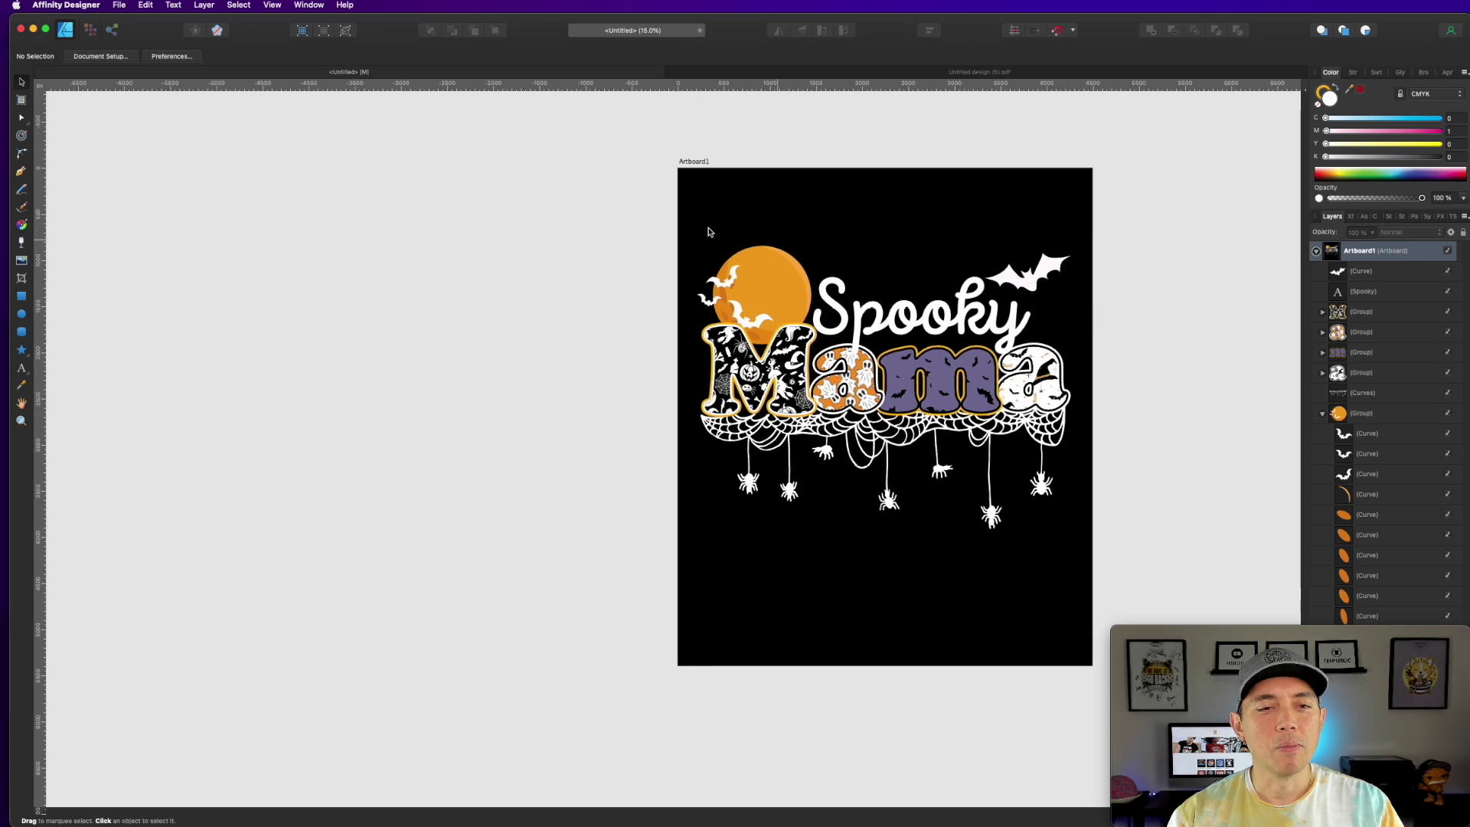
scroll(1077, 371, up, 6)
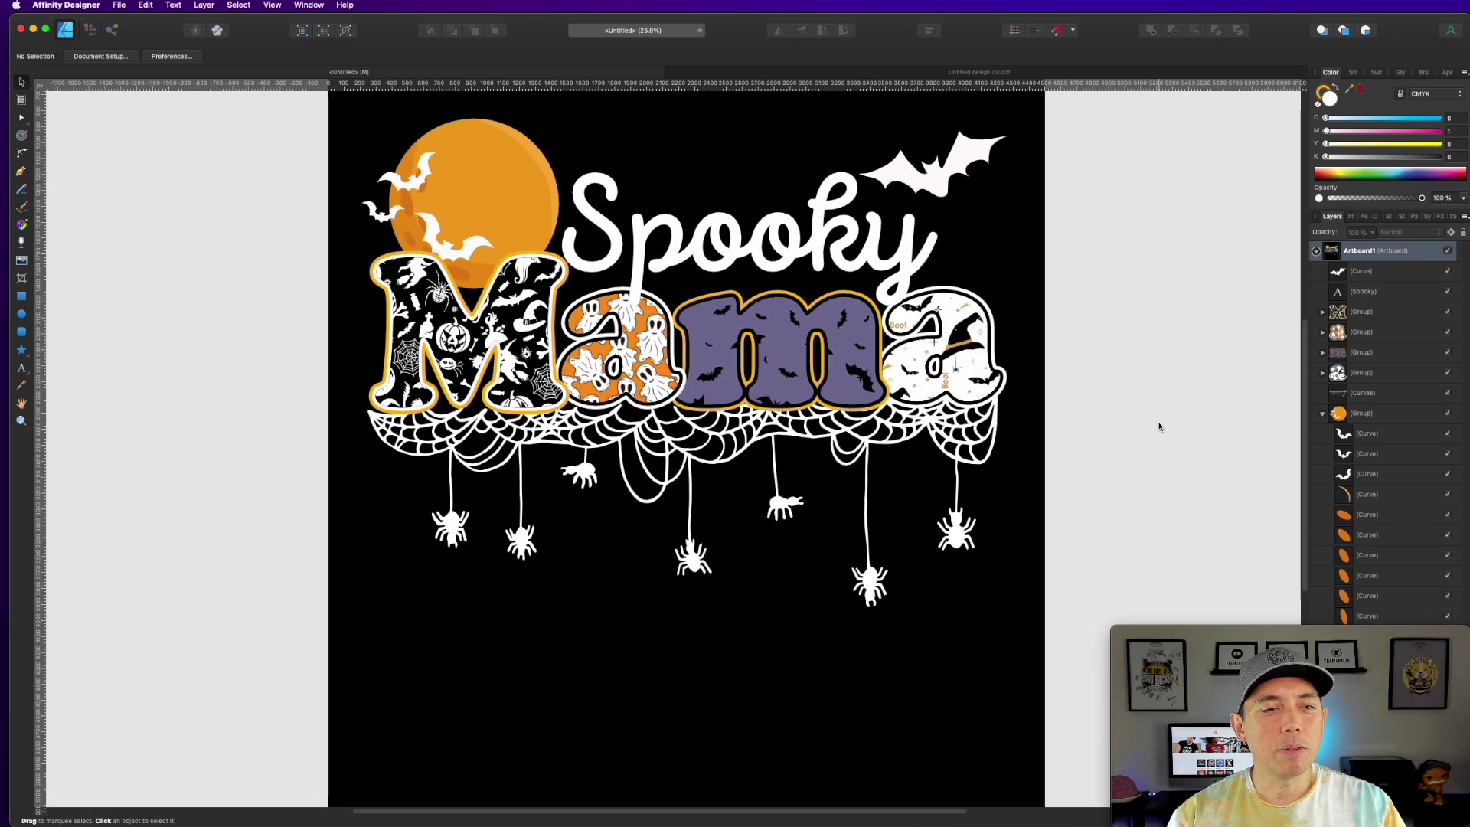
drag(1089, 287, 1154, 374)
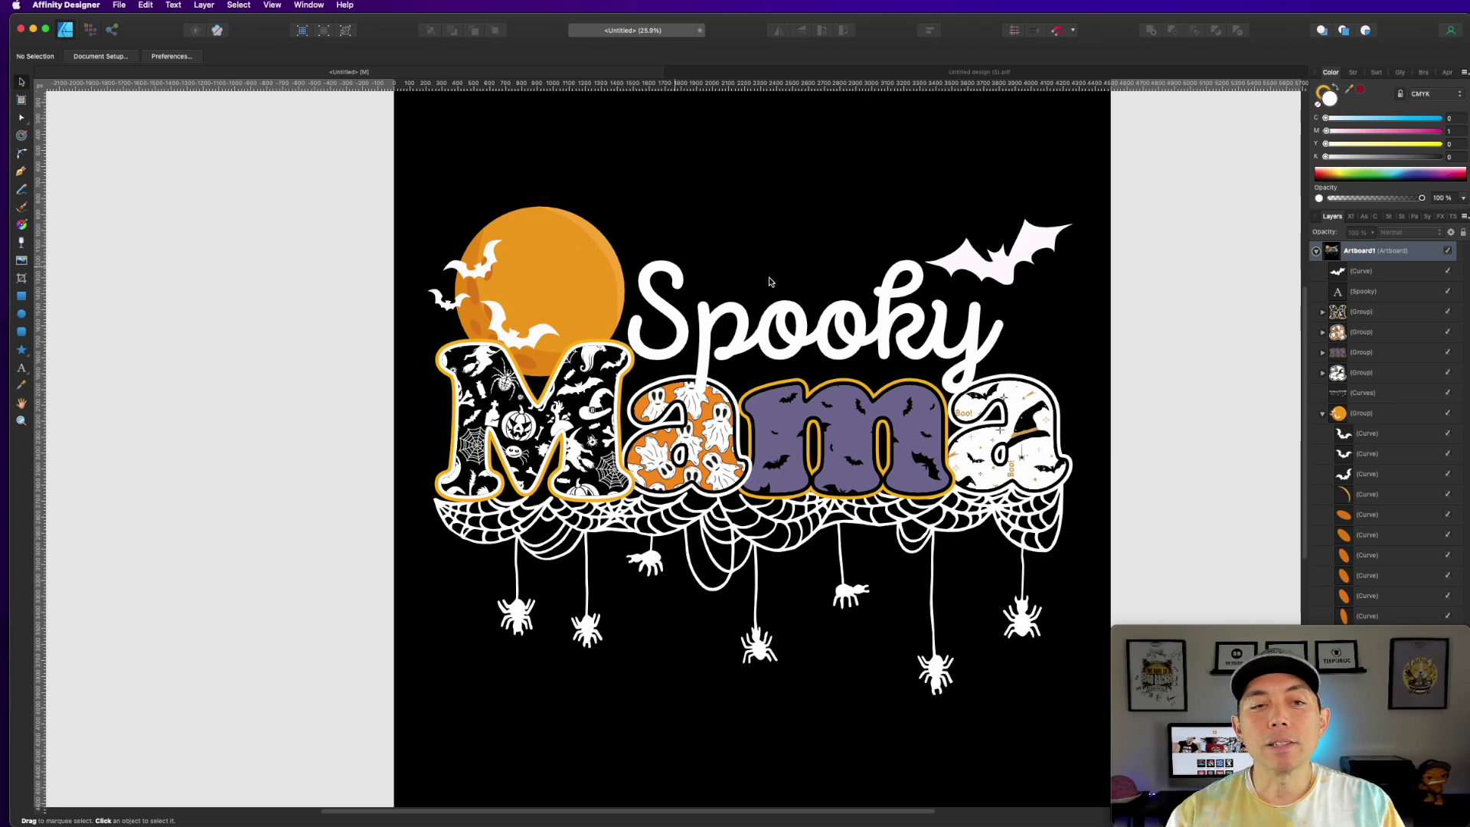
click(856, 326)
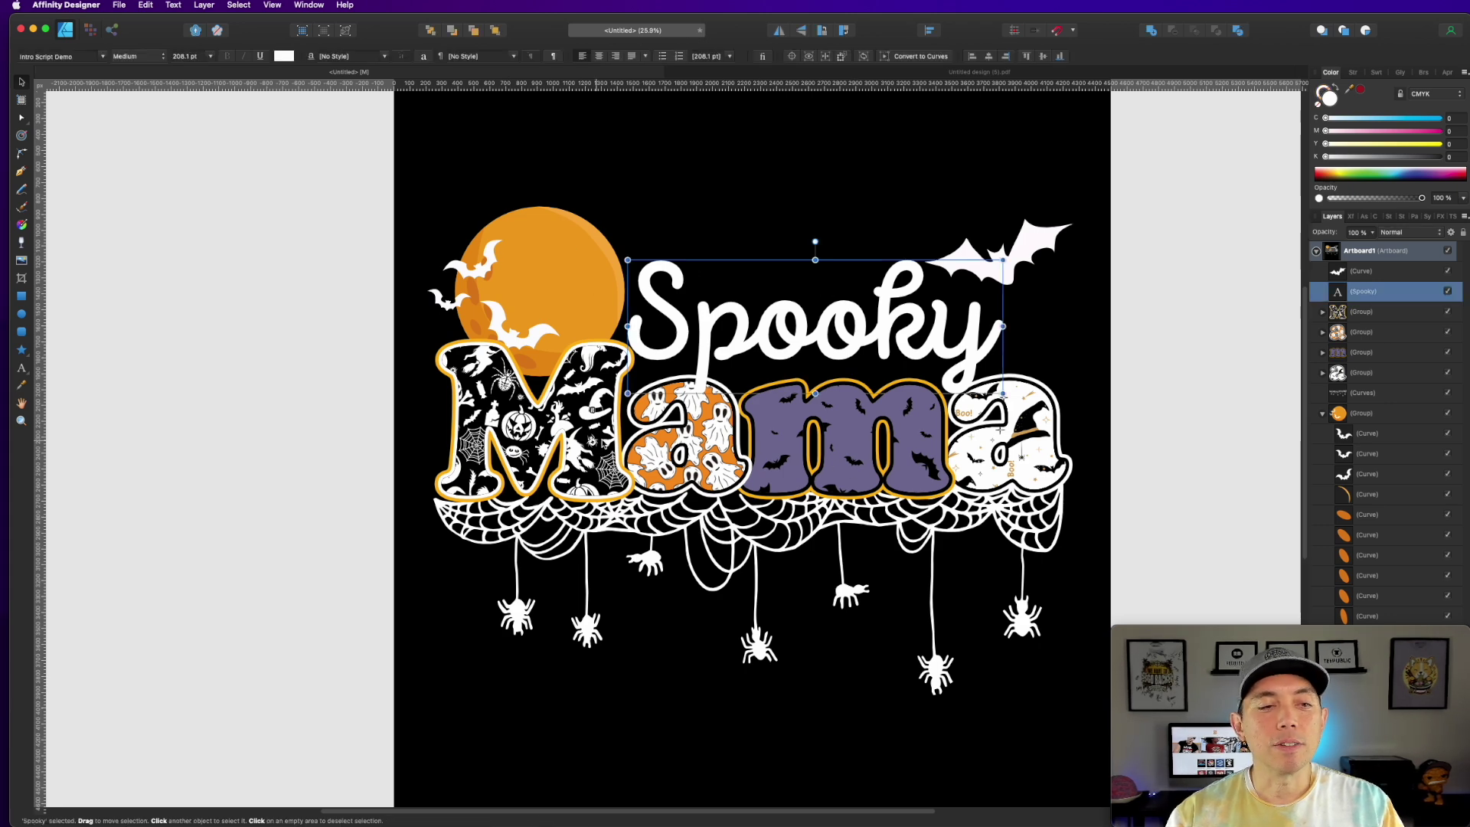
click(1147, 387)
scroll(1162, 401, down, 3)
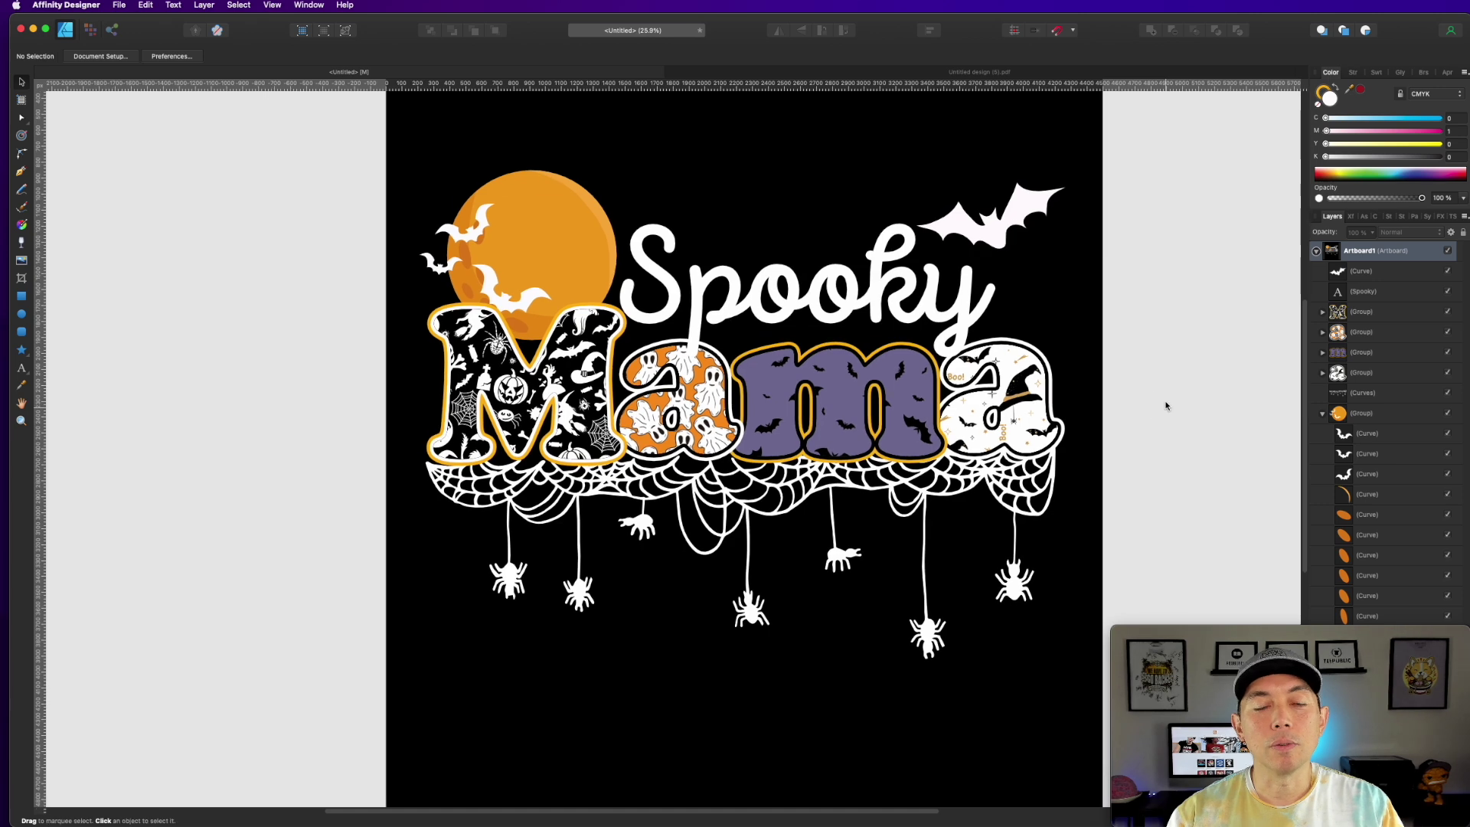